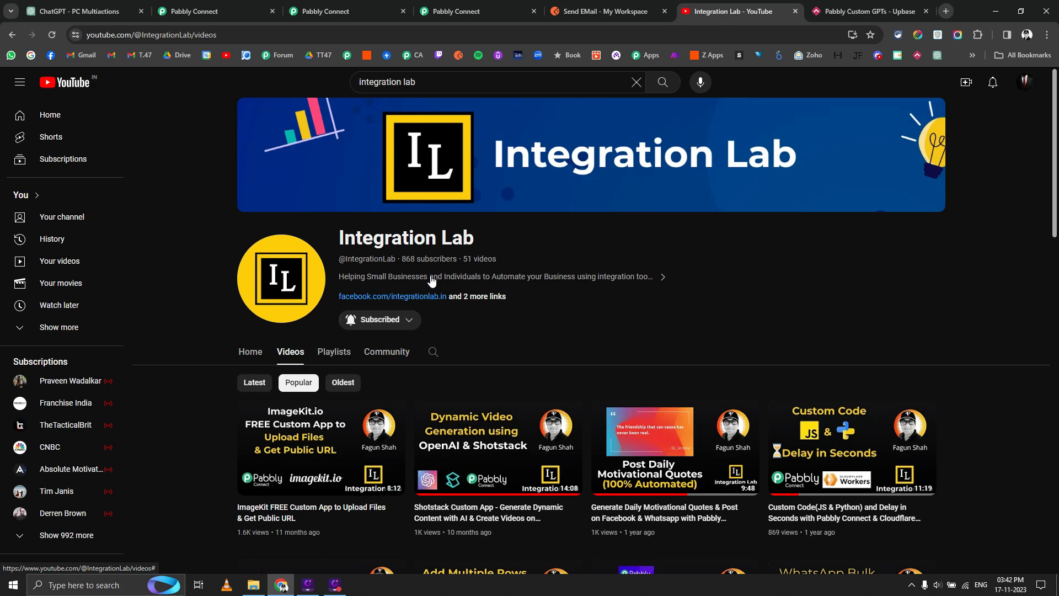
Go back from the Integration Lab YouTube page to the 'PC Multiactions' ChatGPT conversation.
{"action": "left_click", "coordinate": [77, 11]}
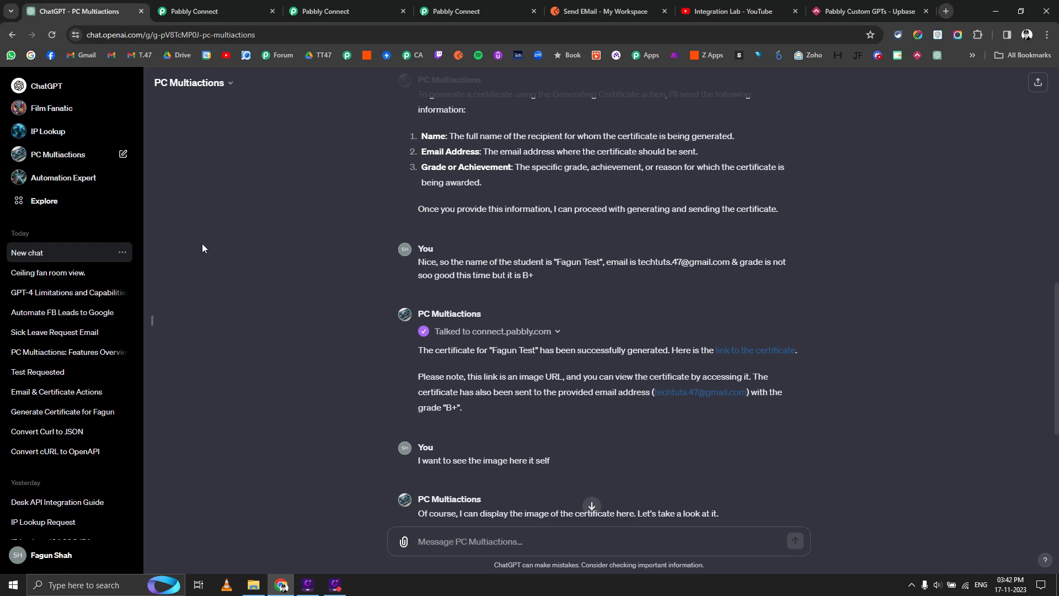
Open the My GPTs list through Explore, briefly starting a blank new chat along the way.
{"action": "scroll", "coordinate": [260, 259], "scroll_direction": "up", "scroll_amount": 10}
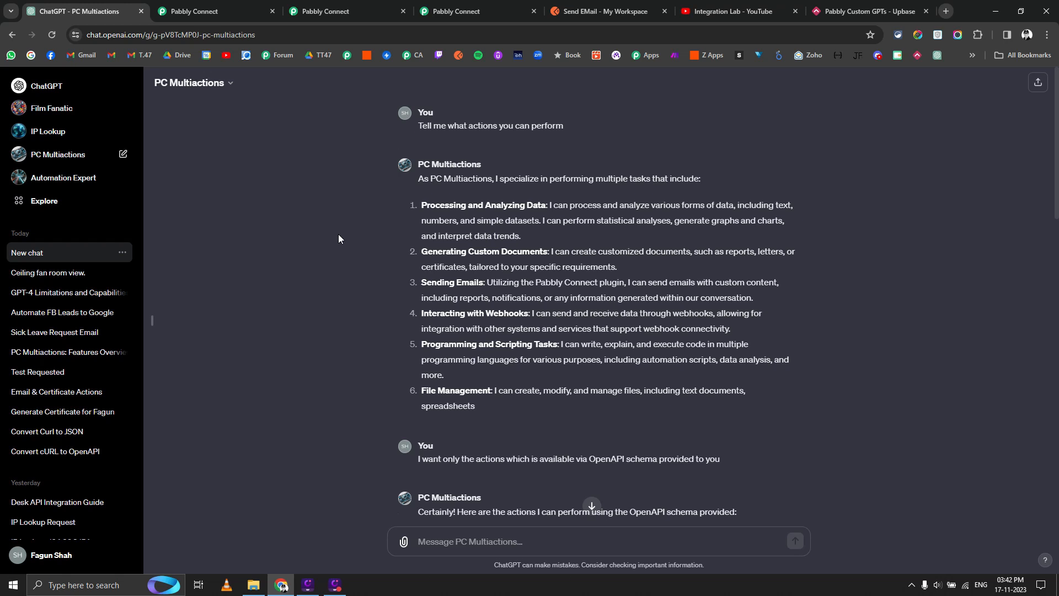
{"action": "left_click", "coordinate": [44, 200]}
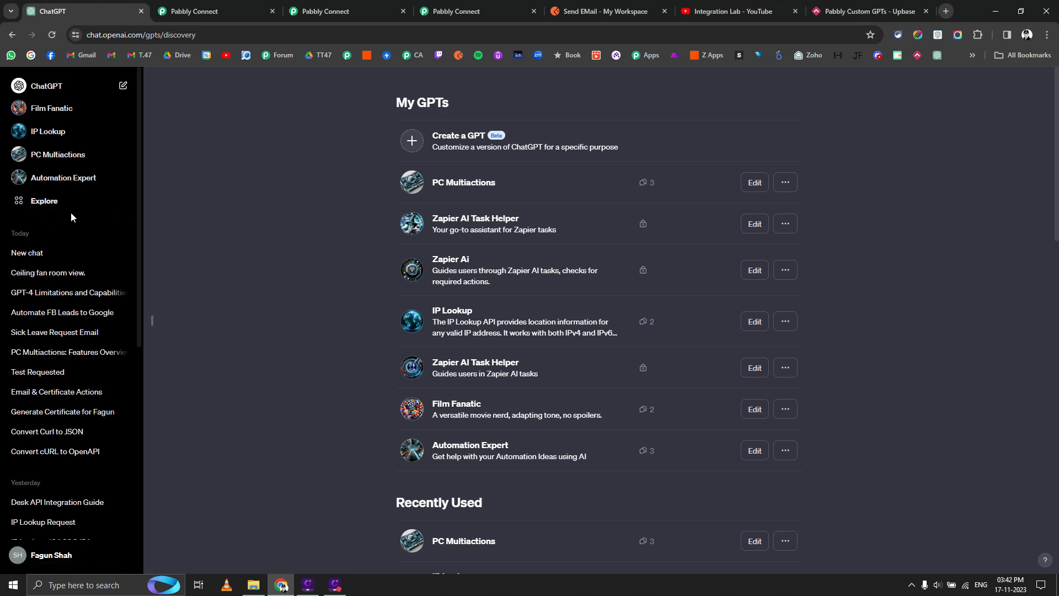
{"action": "scroll", "coordinate": [74, 200], "scroll_direction": "down", "scroll_amount": 6}
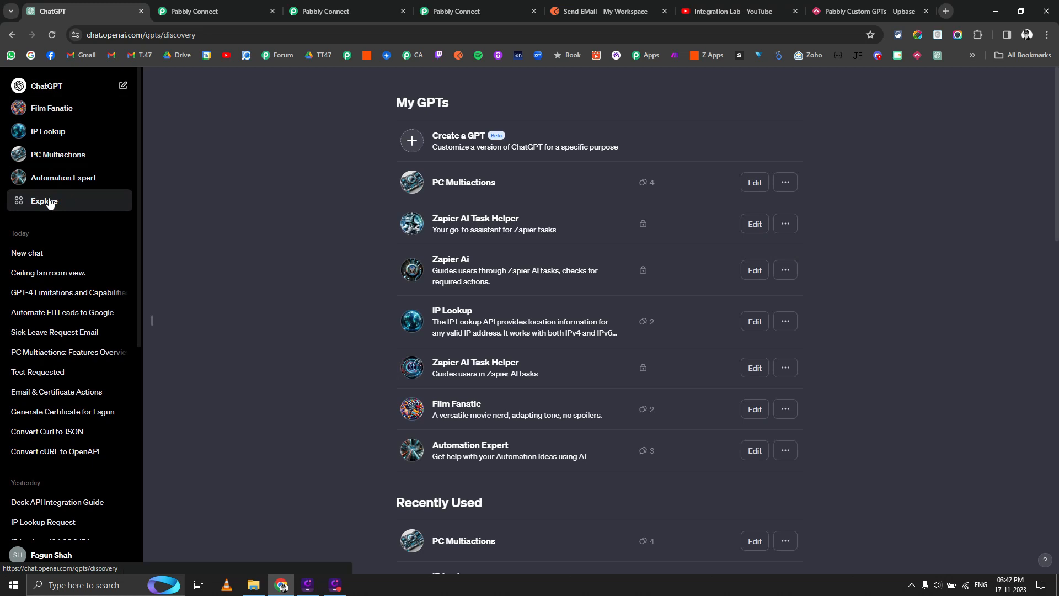
{"action": "left_click", "coordinate": [122, 88]}
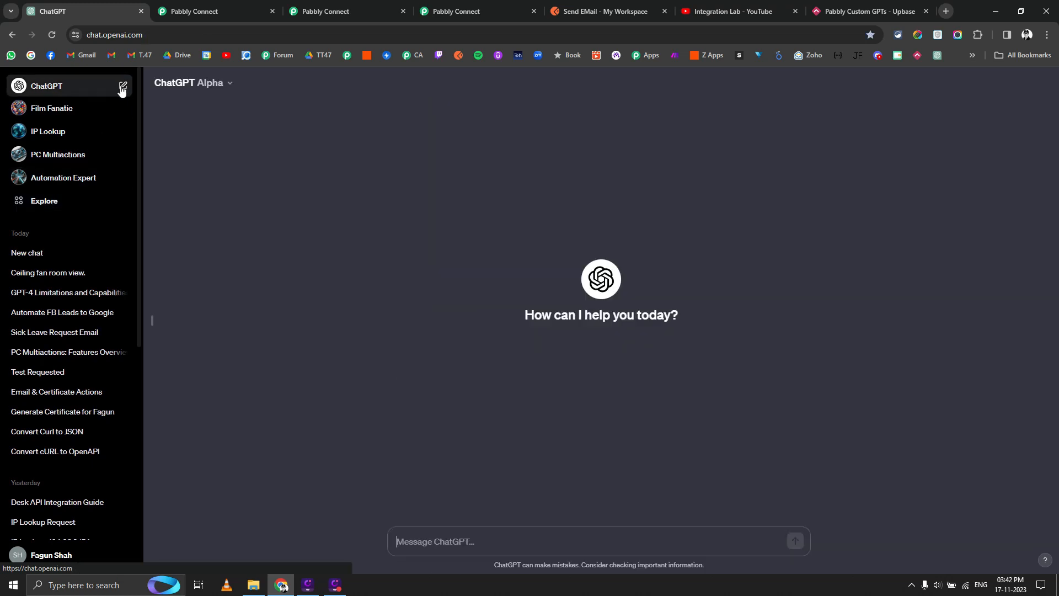
{"action": "left_click", "coordinate": [43, 206]}
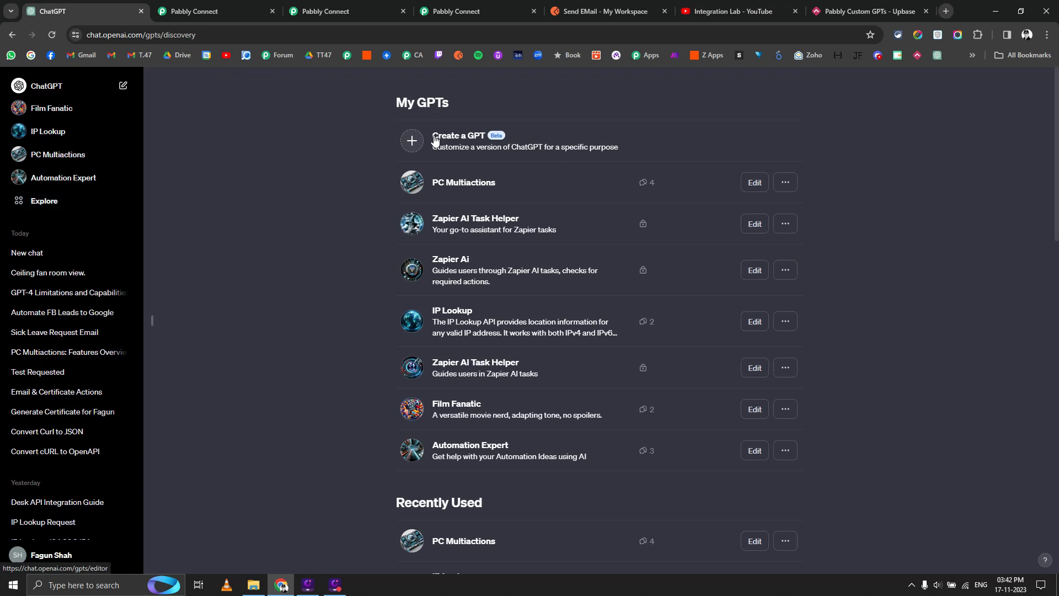
Create a new GPT named 'Demo for PC Users' and have DALL·E generate its avatar.
{"action": "left_click", "coordinate": [419, 141]}
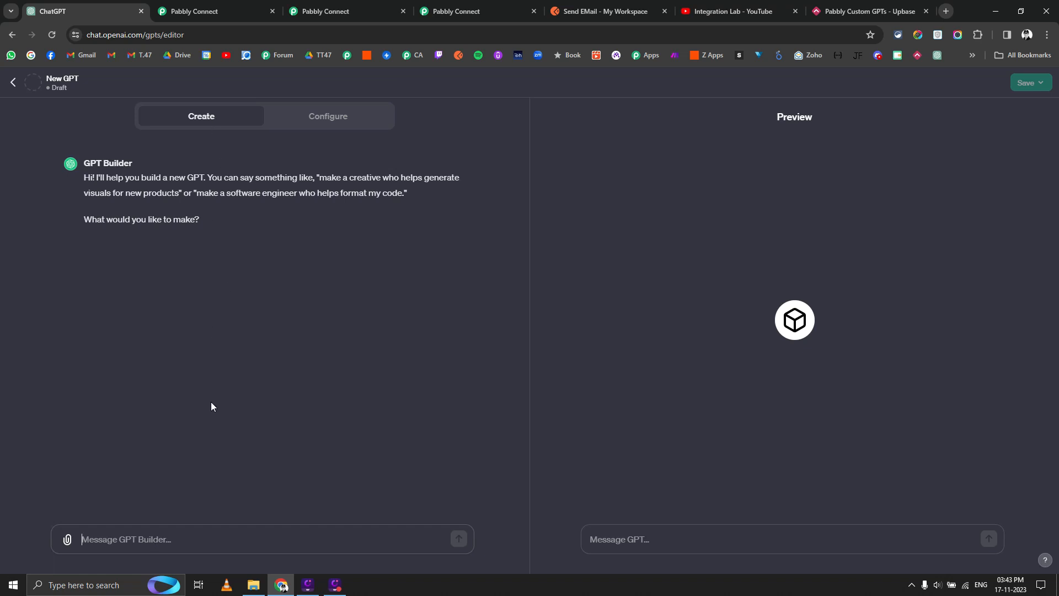
{"action": "left_click", "coordinate": [343, 123]}
{"action": "left_click", "coordinate": [108, 218]}
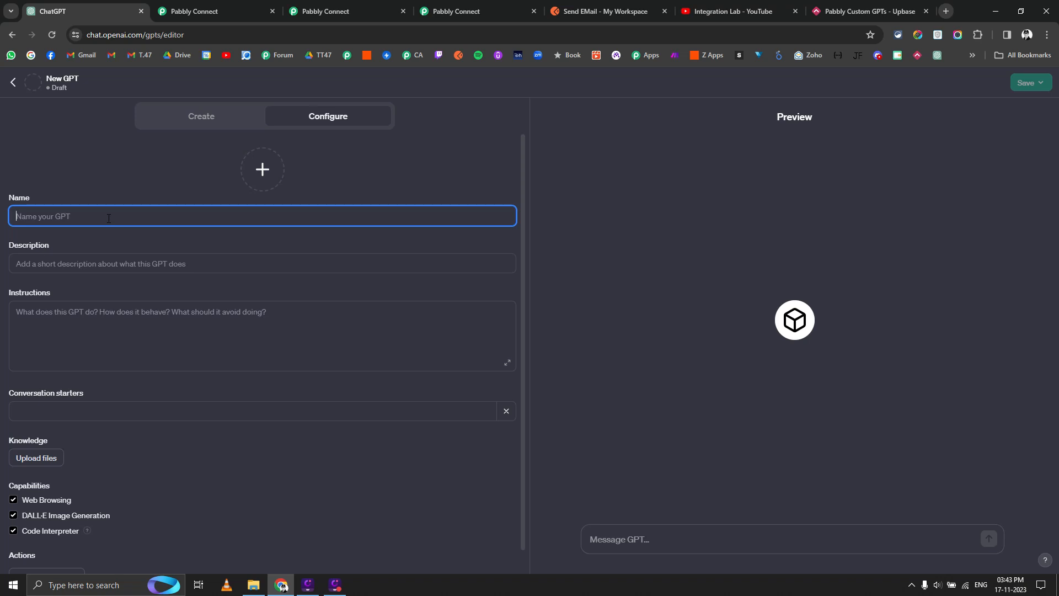
{"action": "type", "text": "Demo"}
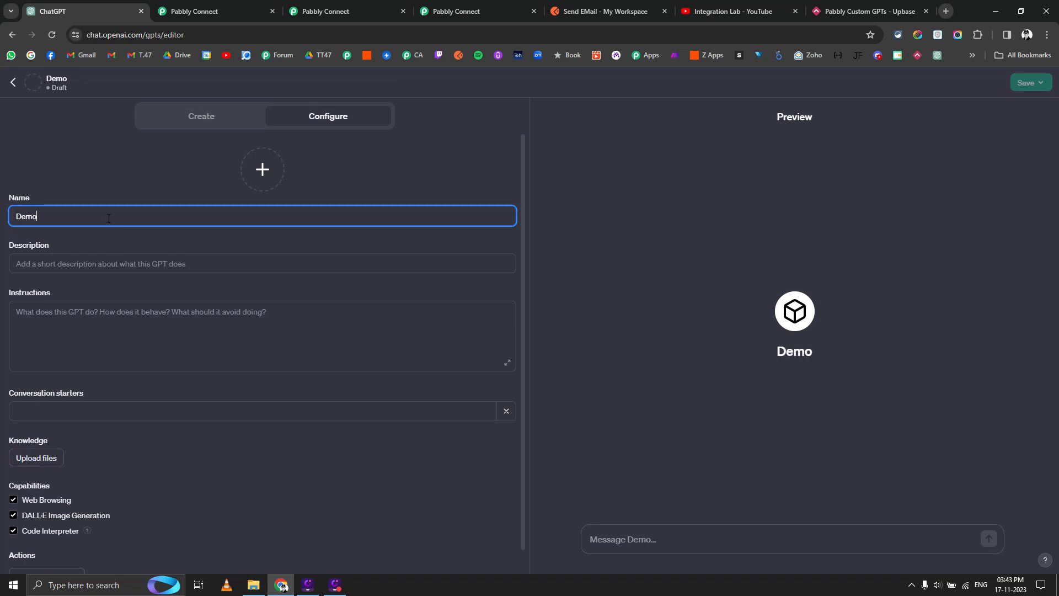
{"action": "type", "text": " for PC Users"}
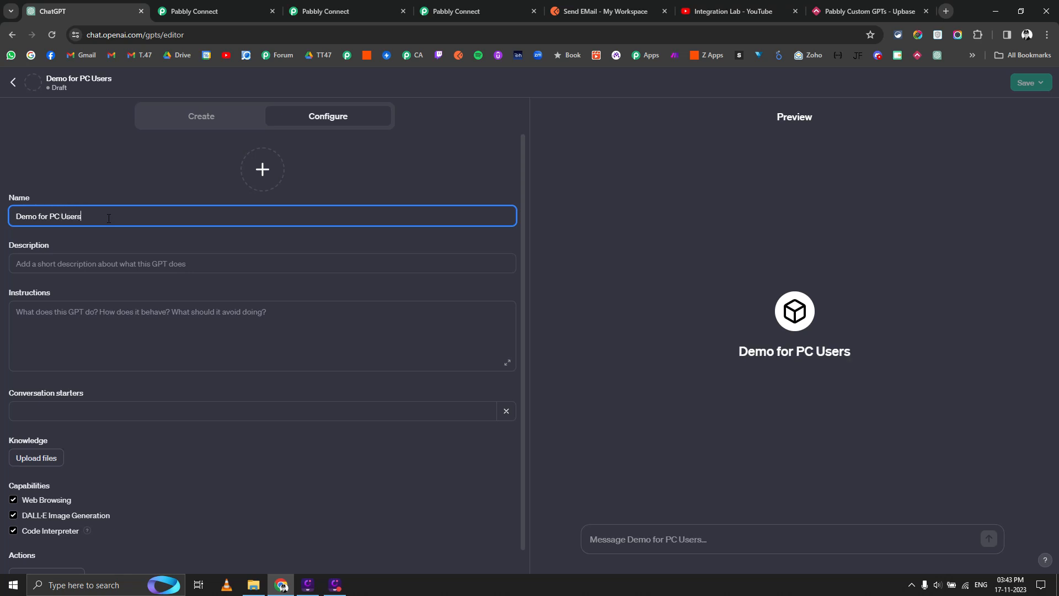
{"action": "key", "text": "BackSpace"}
{"action": "type", "text": "sers"}
{"action": "left_click", "coordinate": [258, 170]}
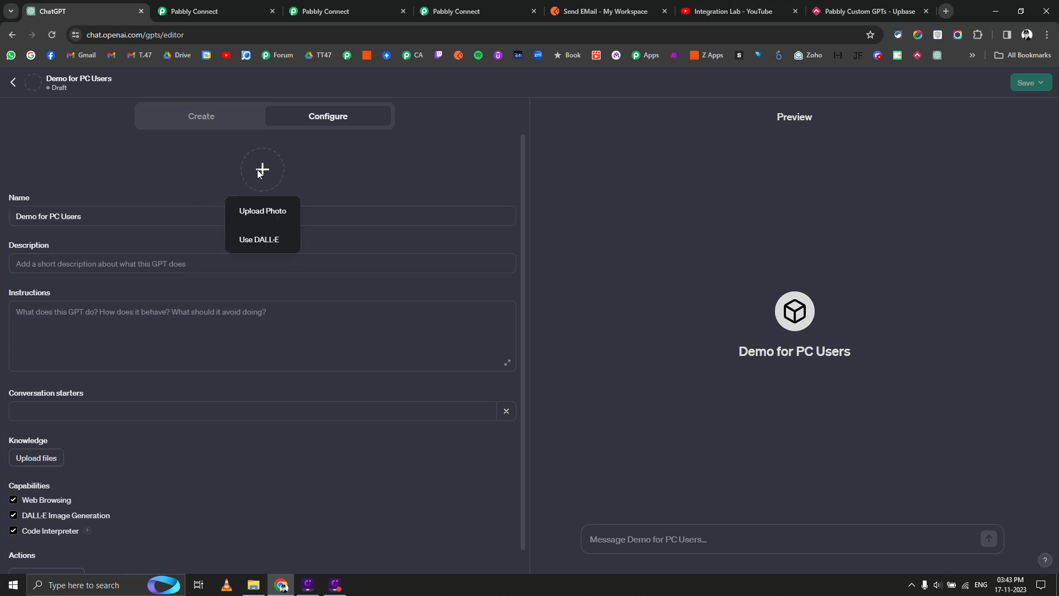
{"action": "left_click", "coordinate": [265, 237]}
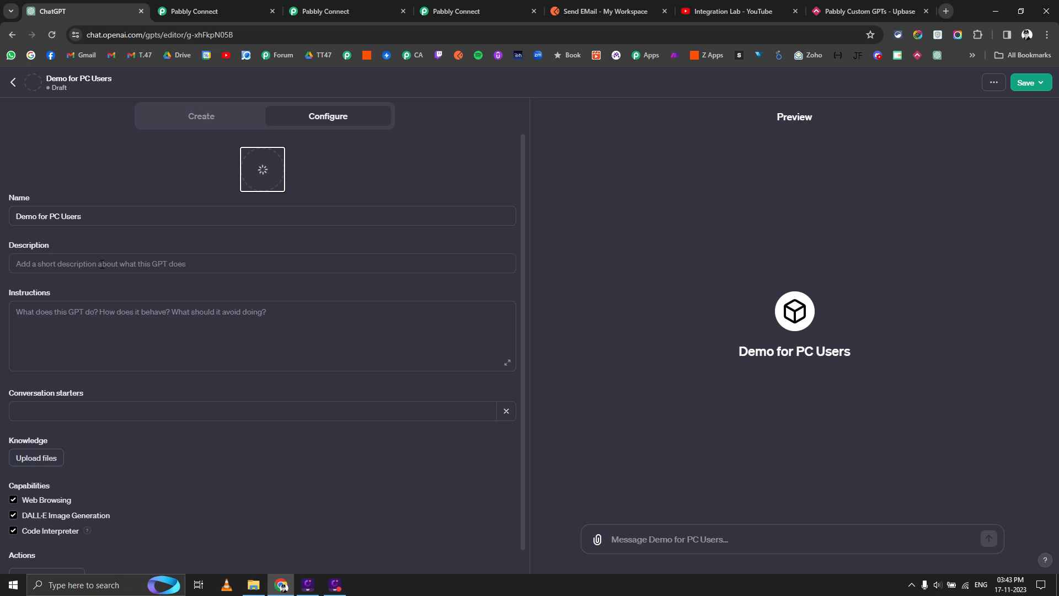
Enter a description: a helpful GPT sending data to a Pabbly Connect webhook using its actions schema.
{"action": "left_click", "coordinate": [102, 265]}
{"action": "type", "text": "You "}
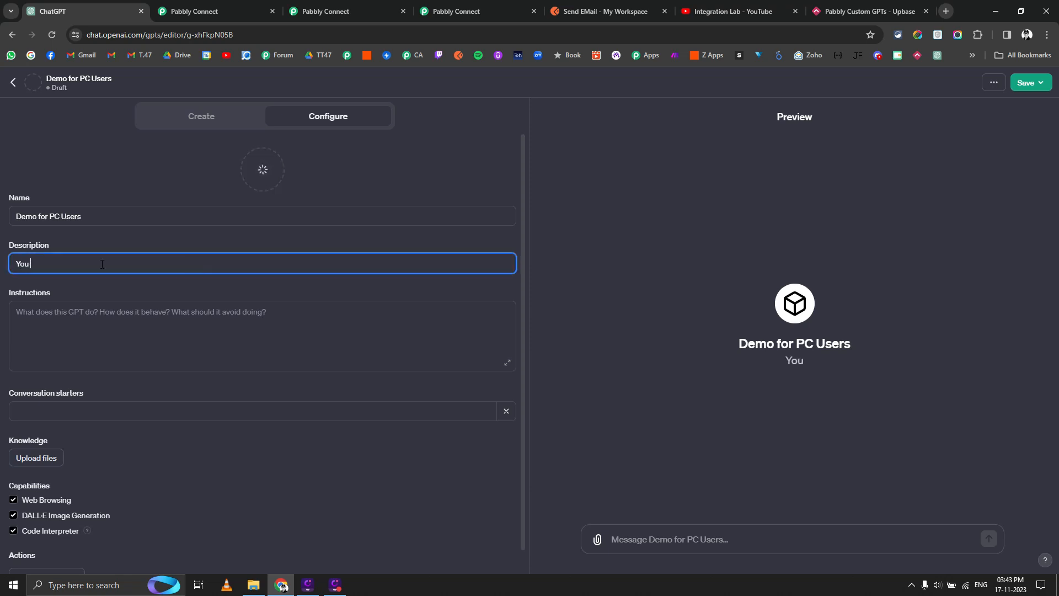
{"action": "type", "text": "are helpful GPT which"}
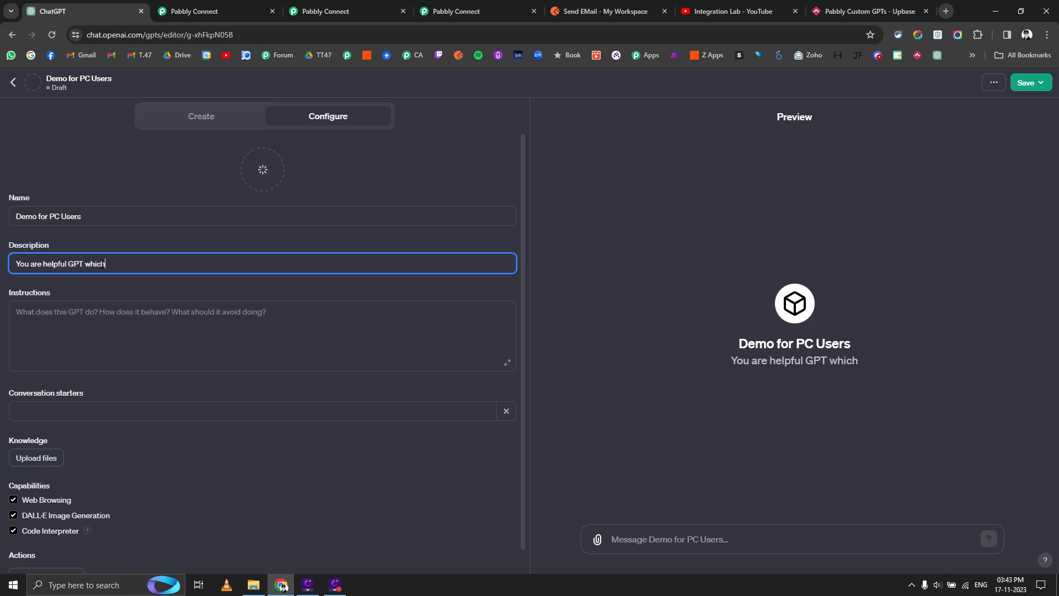
{"action": "type", "text": " sendd "}
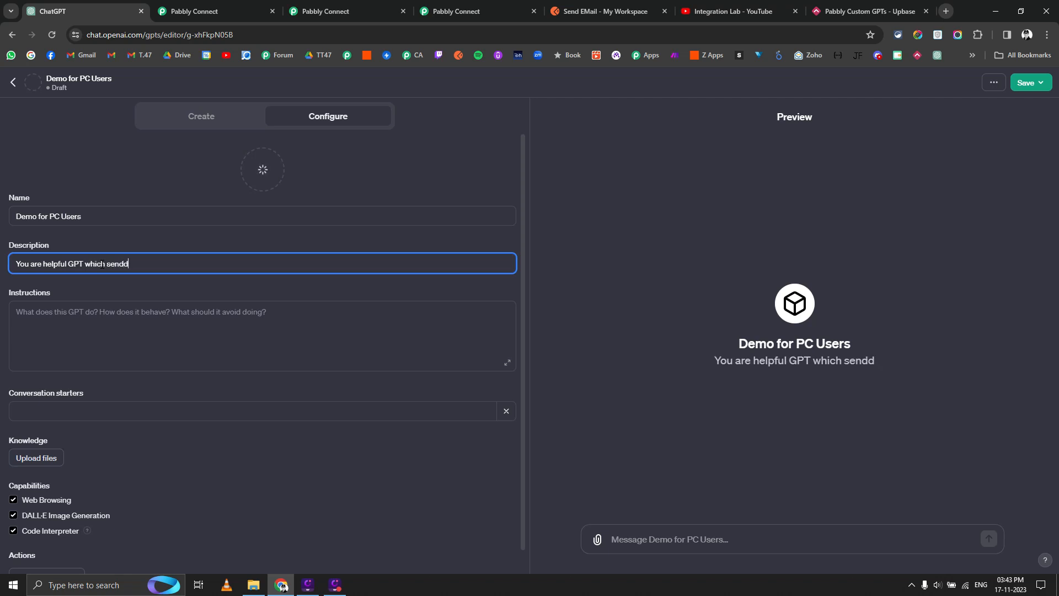
{"action": "type", "text": "data to pa"}
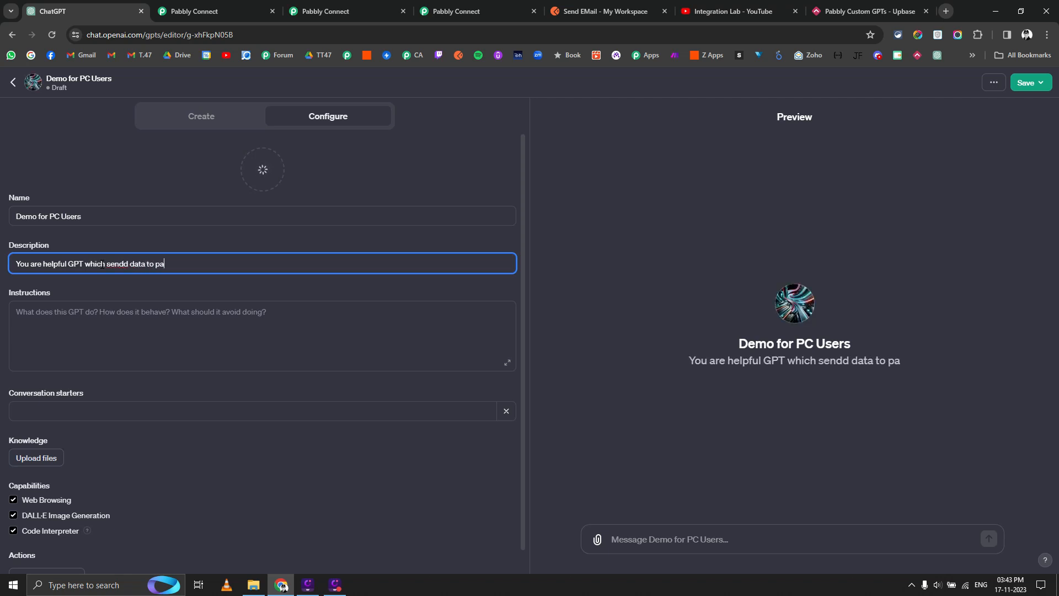
{"action": "type", "text": "bbly connect "}
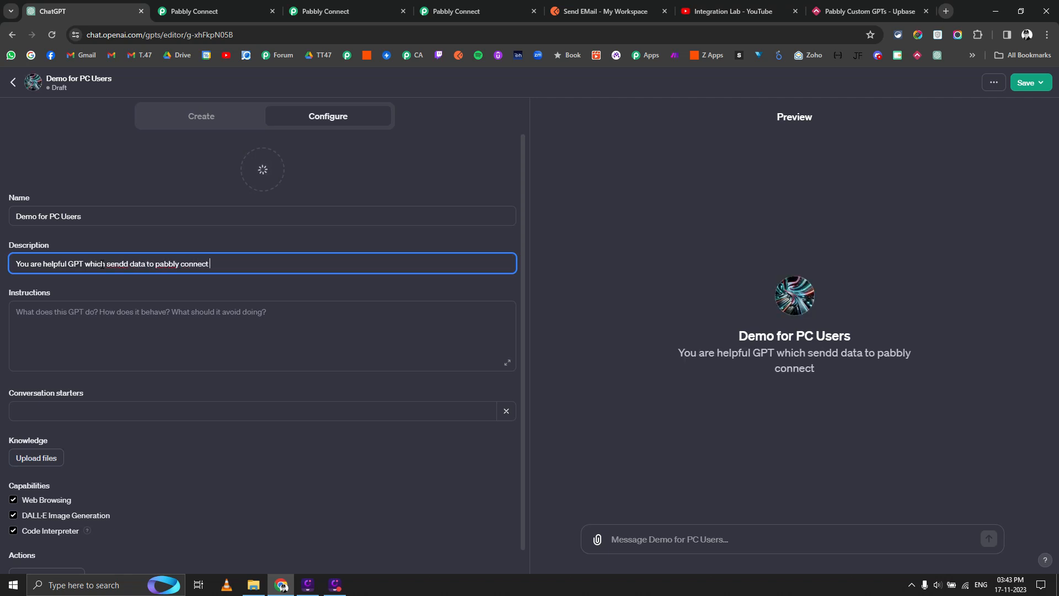
{"action": "type", "text": "actons"}
{"action": "key", "text": "BackSpace"}
{"action": "key", "text": "BackSpace"}
{"action": "key", "text": "BackSpace"}
{"action": "key", "text": "BackSpace"}
{"action": "key", "text": "BackSpace"}
{"action": "key", "text": "BackSpace"}
{"action": "type", "text": "webhoo"}
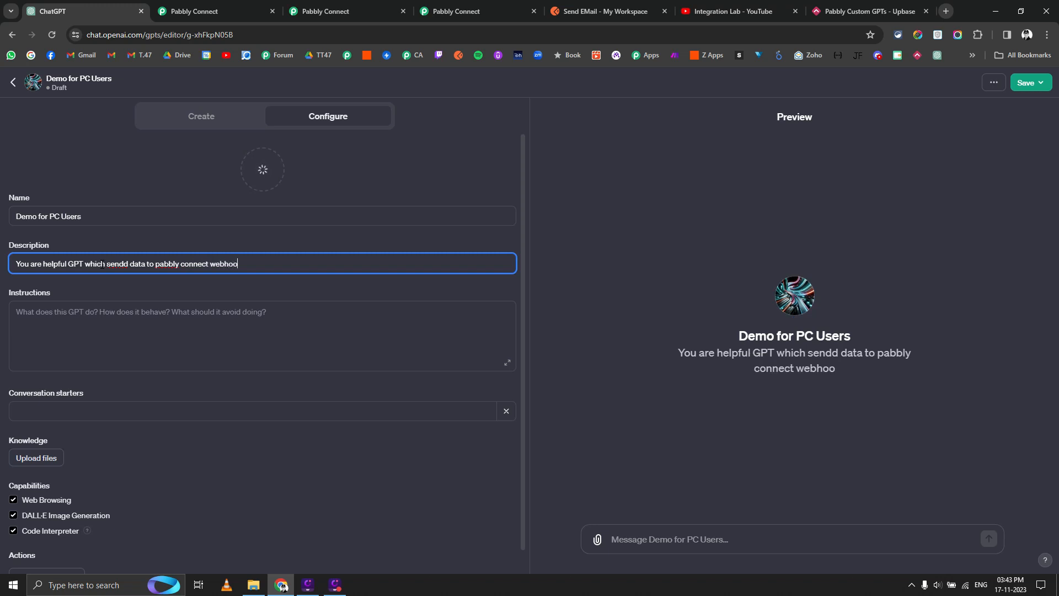
{"action": "type", "text": "k using schema"}
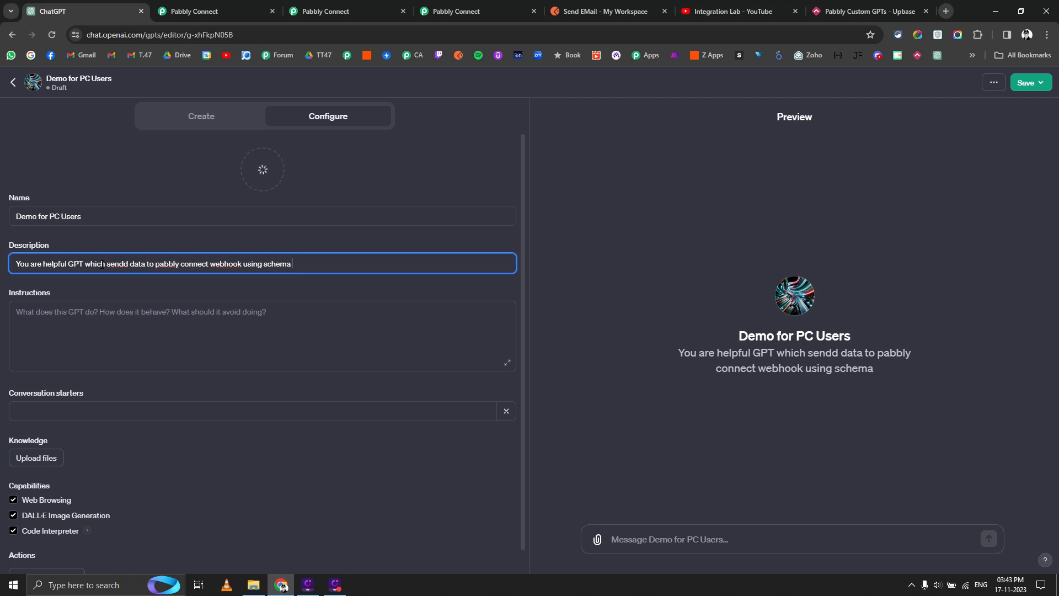
{"action": "type", "text": " provided to you "}
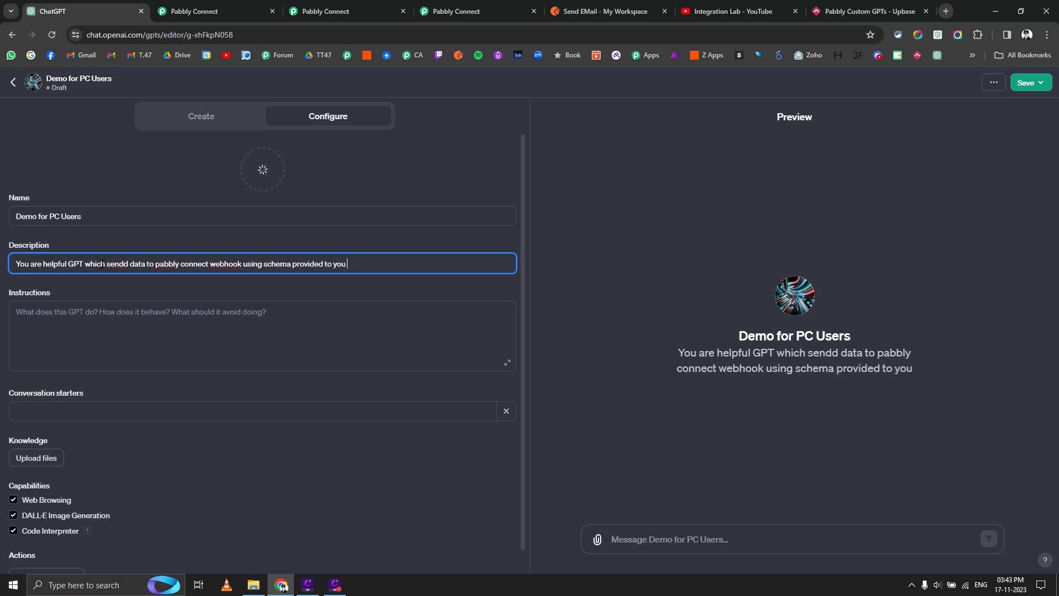
{"action": "type", "text": "in tghe"}
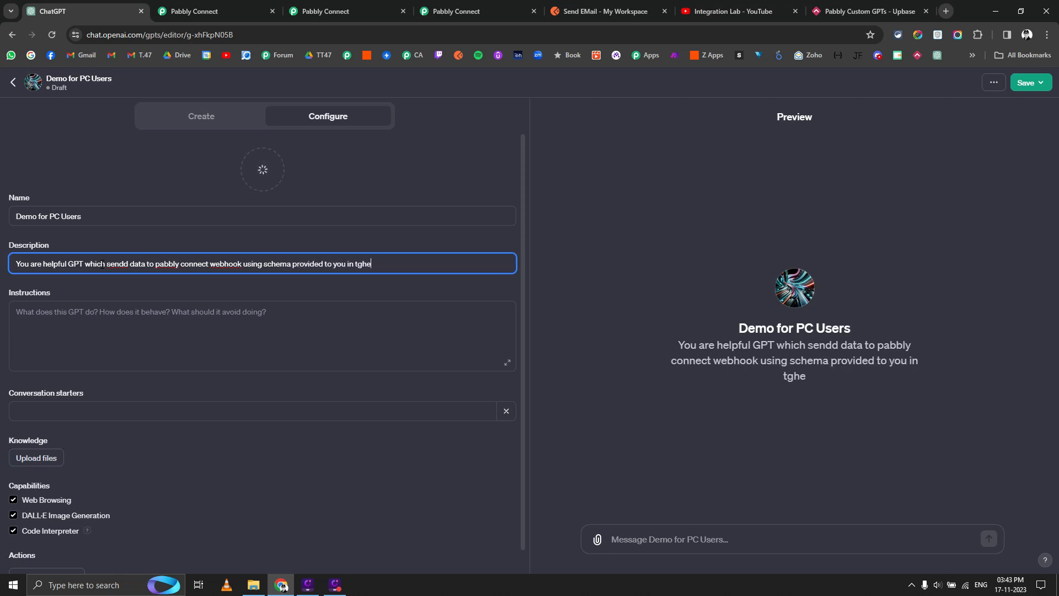
{"action": "key", "text": "BackSpace"}
{"action": "key", "text": "BackSpace"}
{"action": "key", "text": "BackSpace"}
{"action": "type", "text": "he actions part o"}
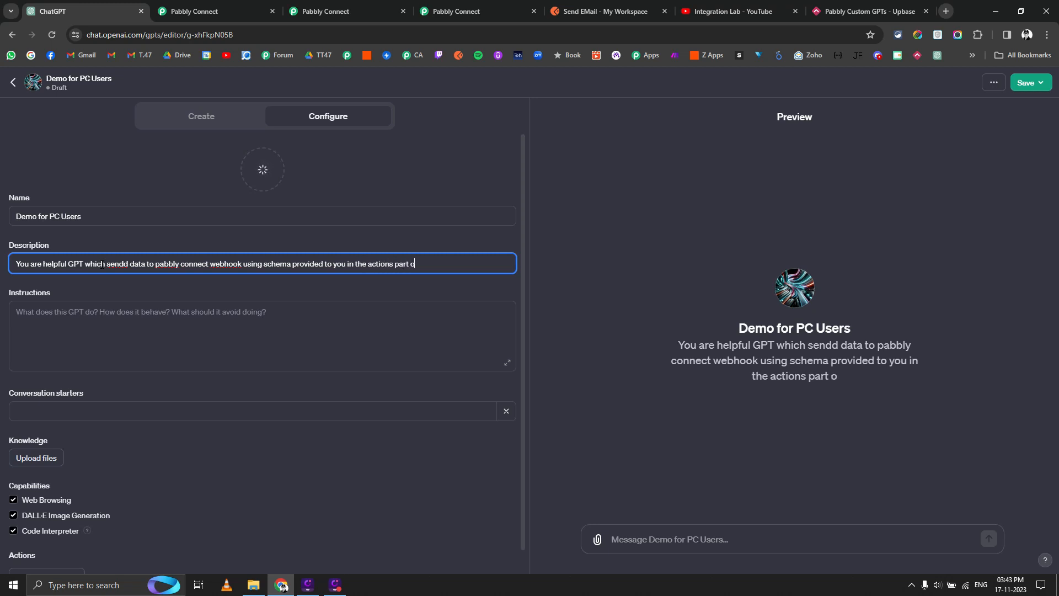
{"action": "type", "text": "f the"}
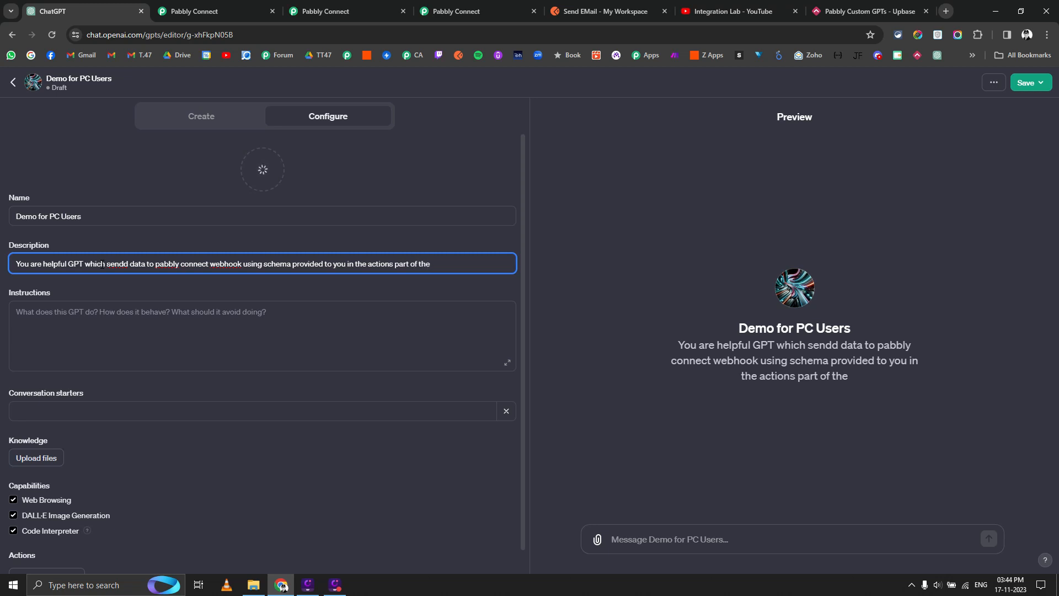
{"action": "type", "text": " GPT."}
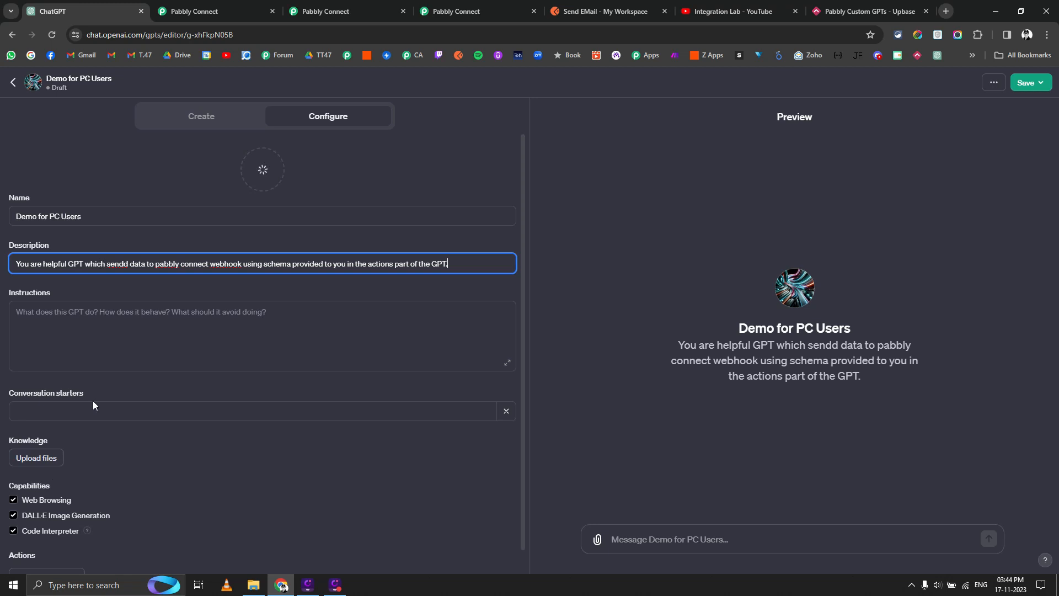
{"action": "scroll", "coordinate": [93, 401], "scroll_direction": "down", "scroll_amount": 1}
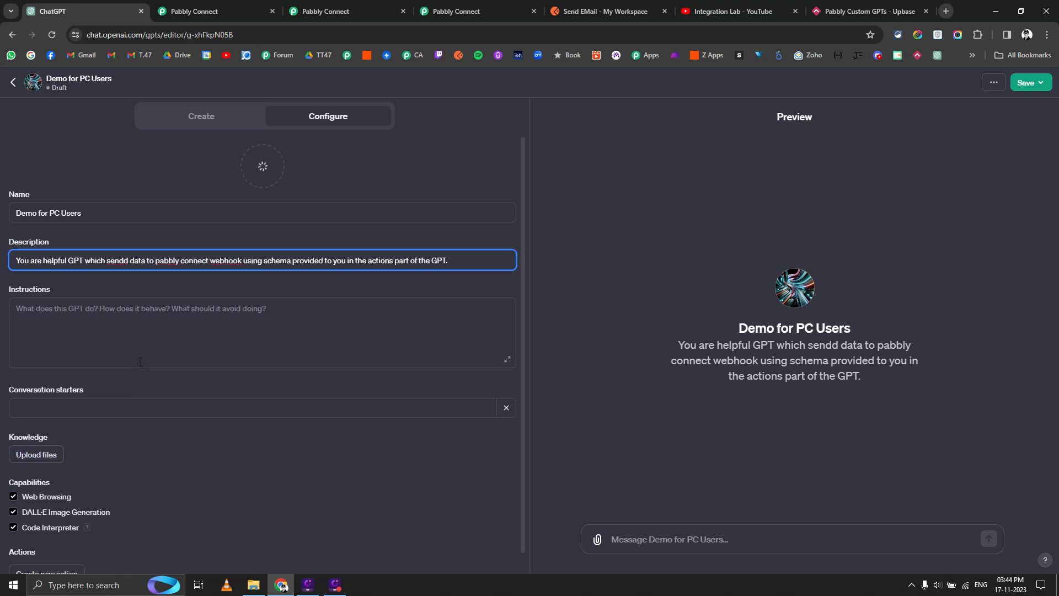
Disable DALL·E, Code Interpreter and web browsing, then publish the GPT to anyone with the link.
{"action": "left_click", "coordinate": [14, 492]}
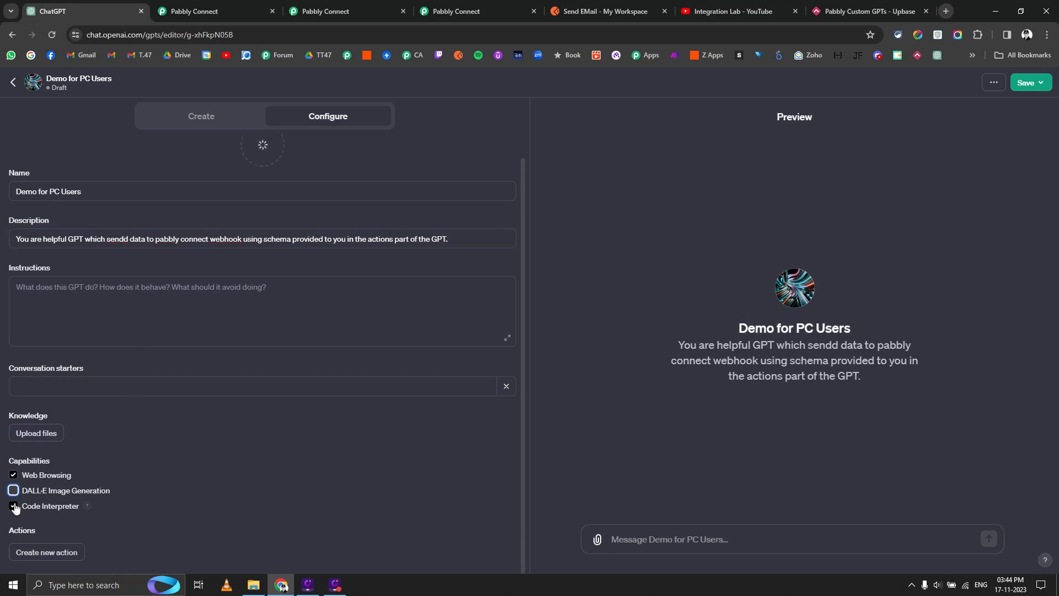
{"action": "left_click", "coordinate": [13, 506]}
{"action": "left_click", "coordinate": [14, 476]}
{"action": "scroll", "coordinate": [198, 249], "scroll_direction": "up", "scroll_amount": 1}
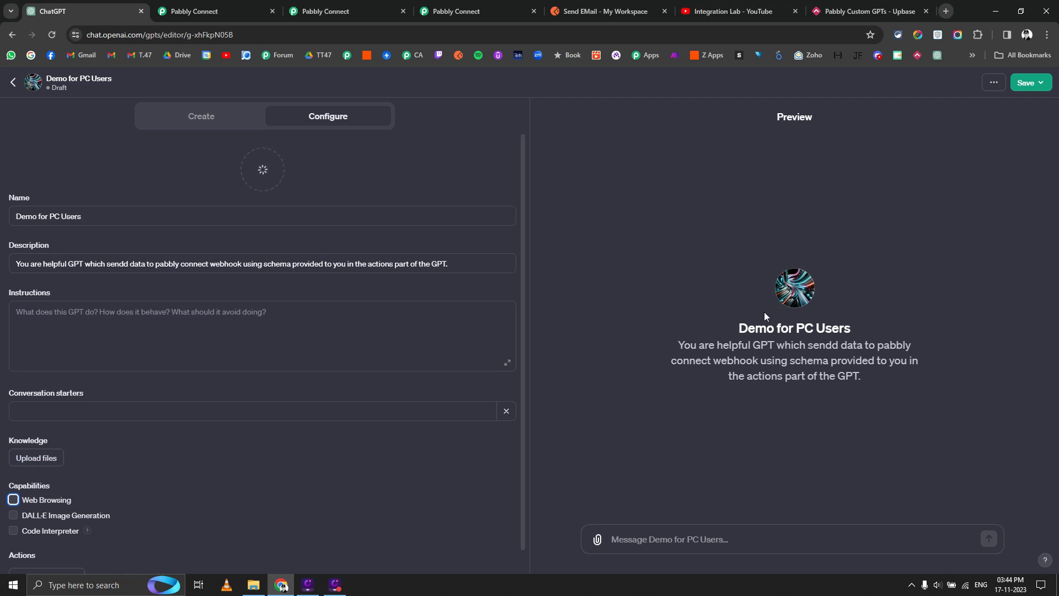
{"action": "left_click", "coordinate": [1027, 83]}
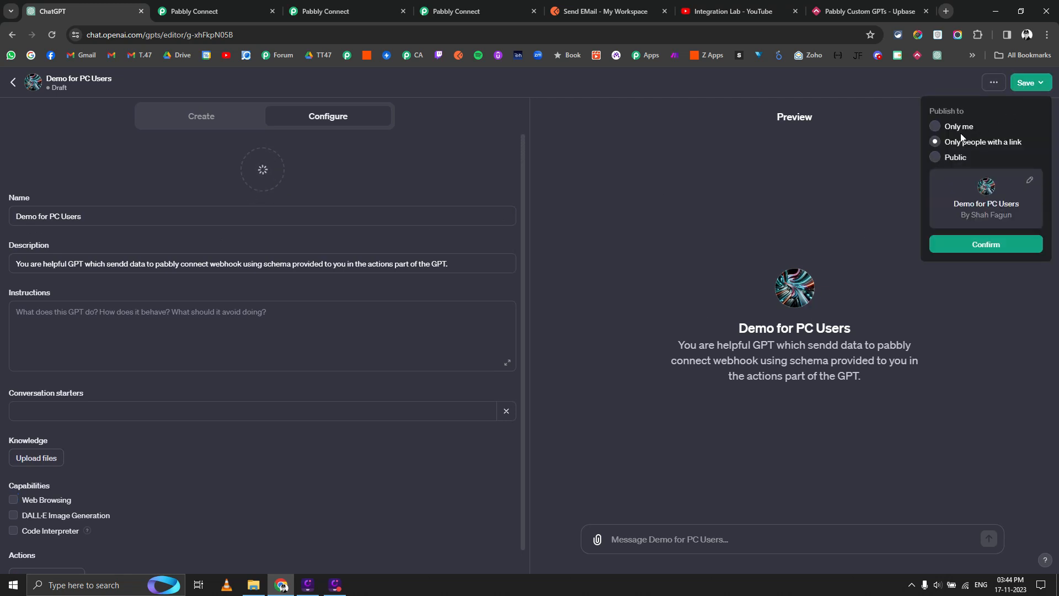
{"action": "left_click", "coordinate": [986, 244]}
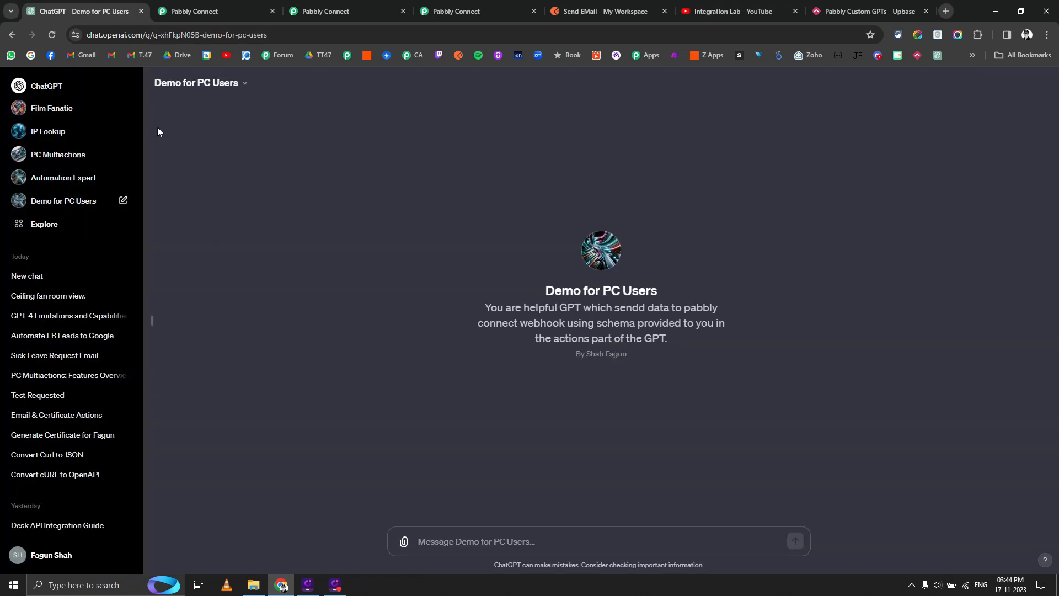
Reopen Demo for PC Users in the editor's Configure form, scrolled down to Actions.
{"action": "left_click", "coordinate": [223, 84]}
{"action": "left_click", "coordinate": [186, 167]}
{"action": "left_click", "coordinate": [304, 128]}
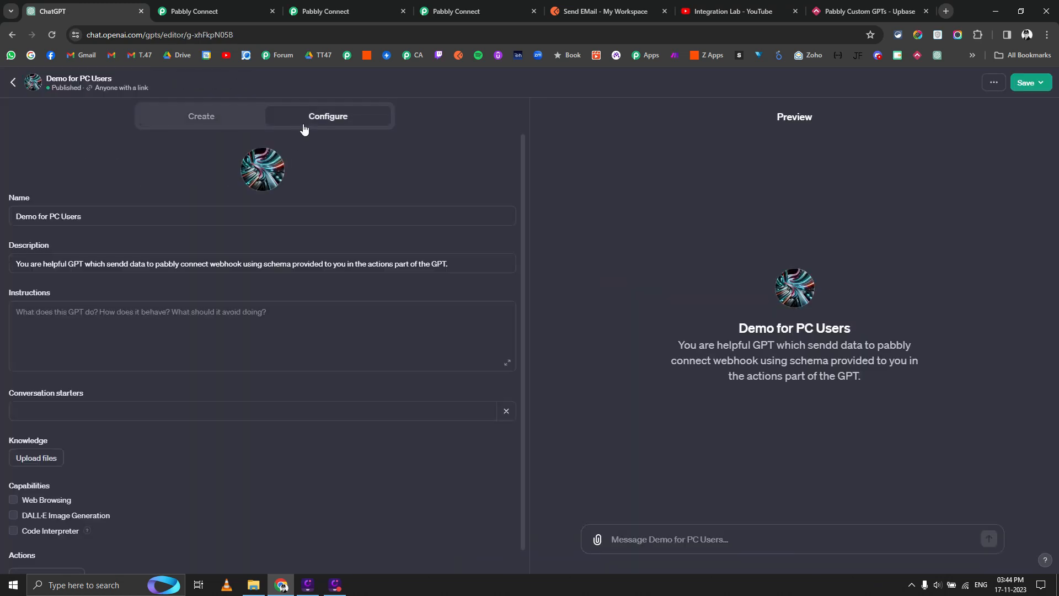
{"action": "scroll", "coordinate": [155, 511], "scroll_direction": "down", "scroll_amount": 1}
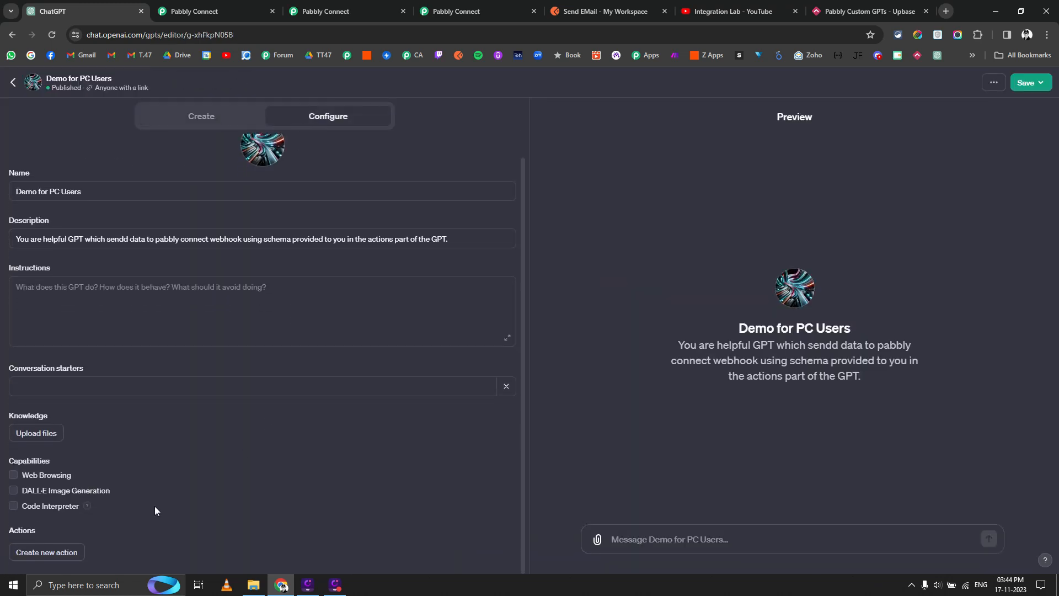
Add a new, empty action to Demo for PC Users and show the example schemas list.
{"action": "left_click", "coordinate": [45, 554]}
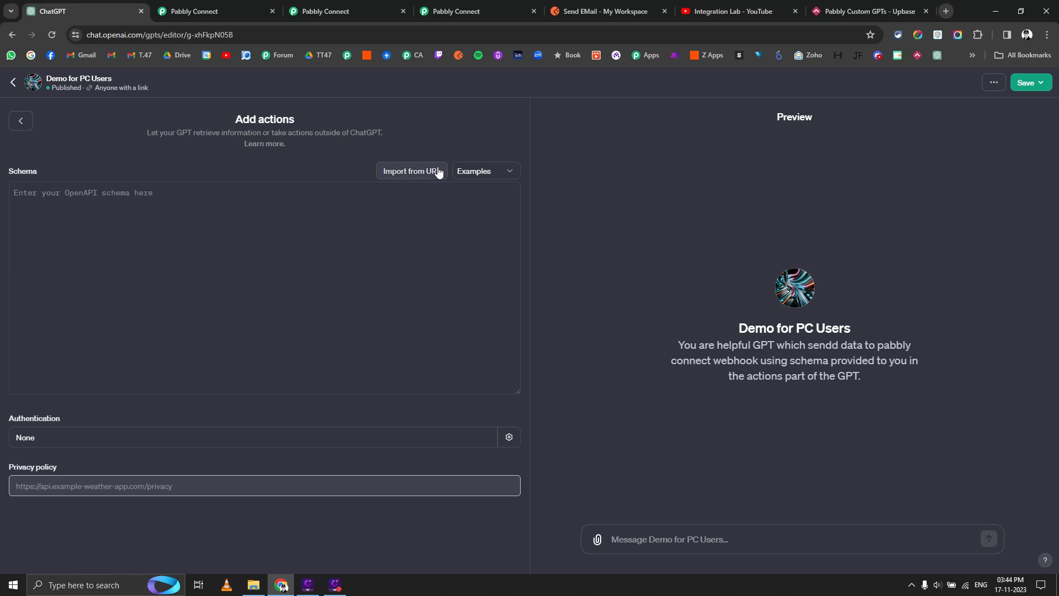
{"action": "left_click", "coordinate": [473, 171]}
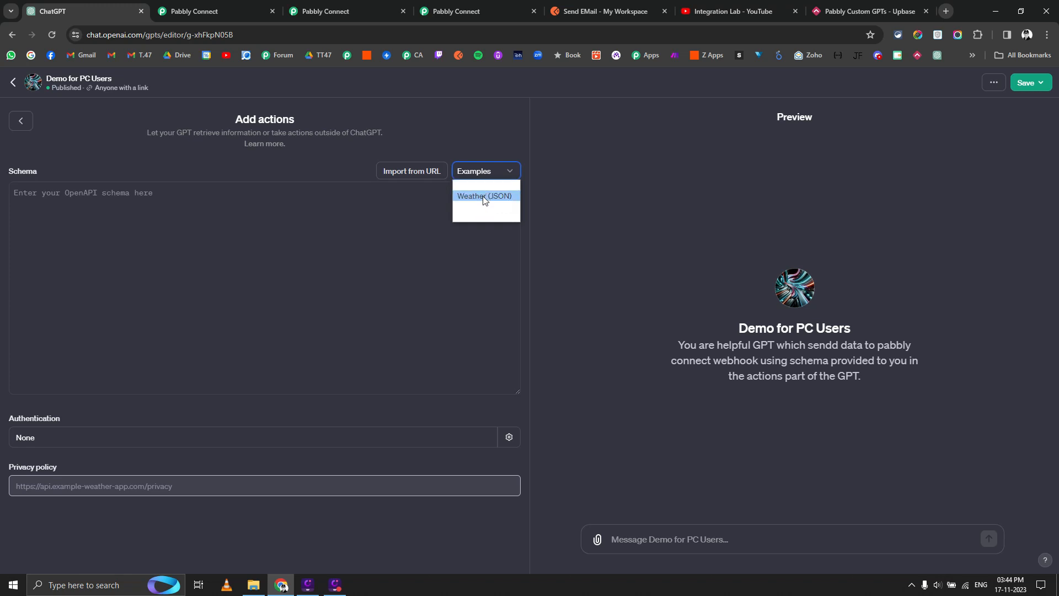
Load the Weather (JSON) example schema and scroll through its GetCurrentWeather definition.
{"action": "left_click", "coordinate": [484, 197]}
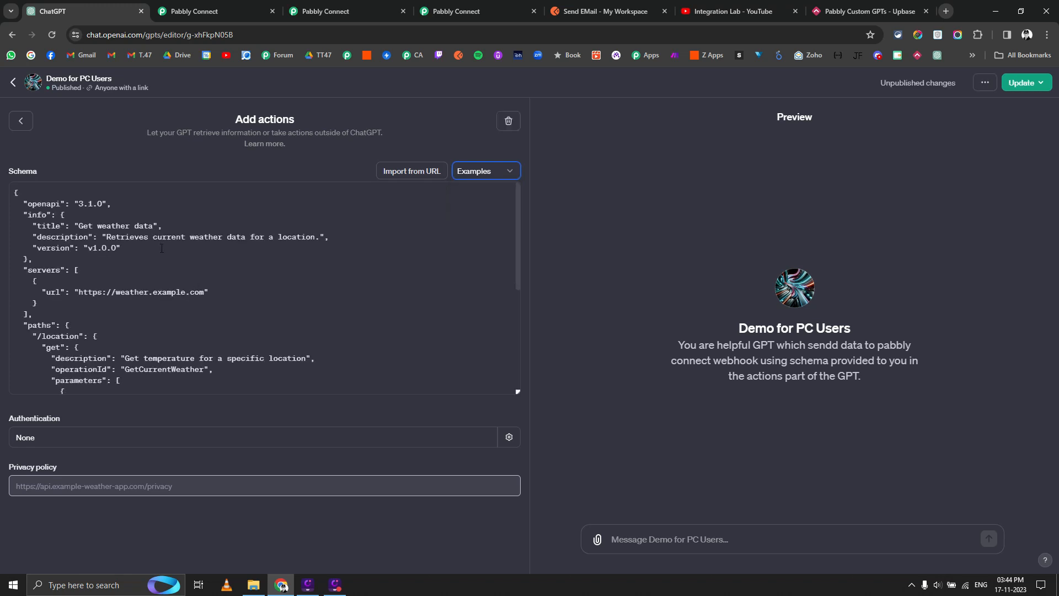
{"action": "scroll", "coordinate": [362, 212], "scroll_direction": "down", "scroll_amount": 3}
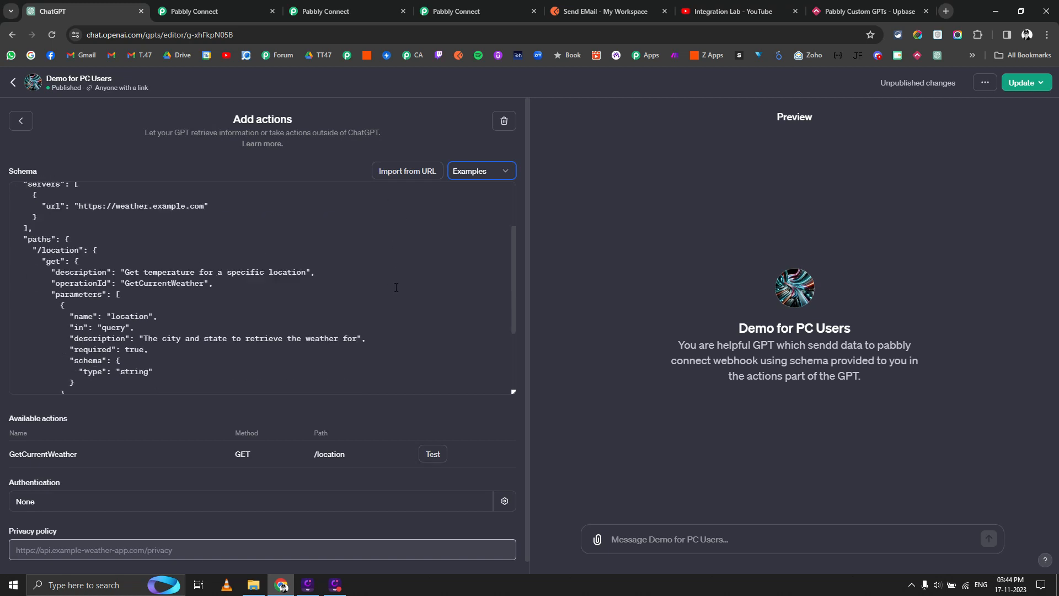
{"action": "scroll", "coordinate": [24, 418], "scroll_direction": "down", "scroll_amount": 1}
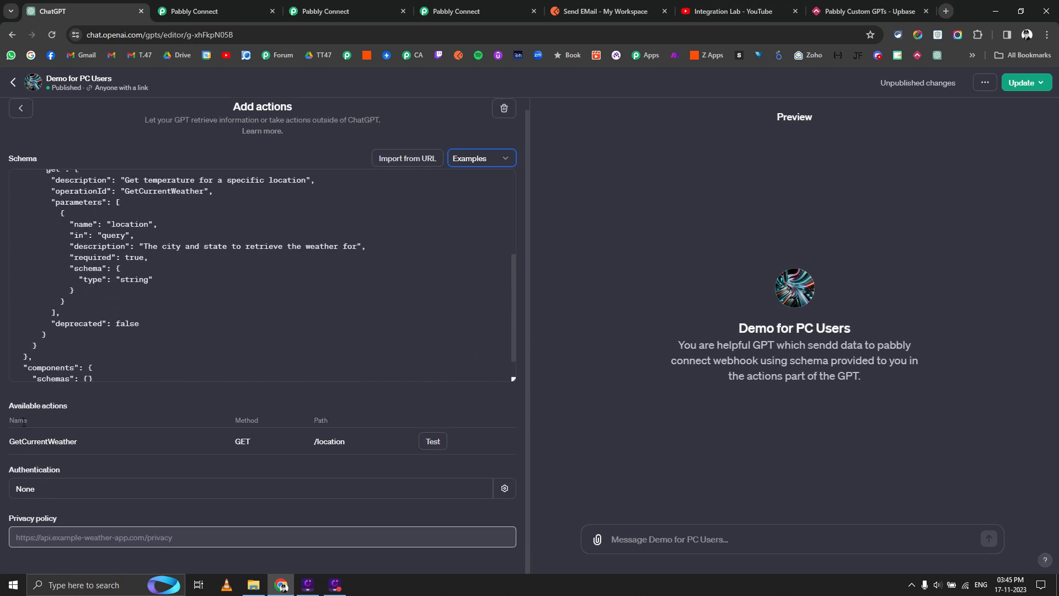
{"action": "scroll", "coordinate": [89, 285], "scroll_direction": "up", "scroll_amount": 3}
{"action": "scroll", "coordinate": [100, 271], "scroll_direction": "down", "scroll_amount": 5}
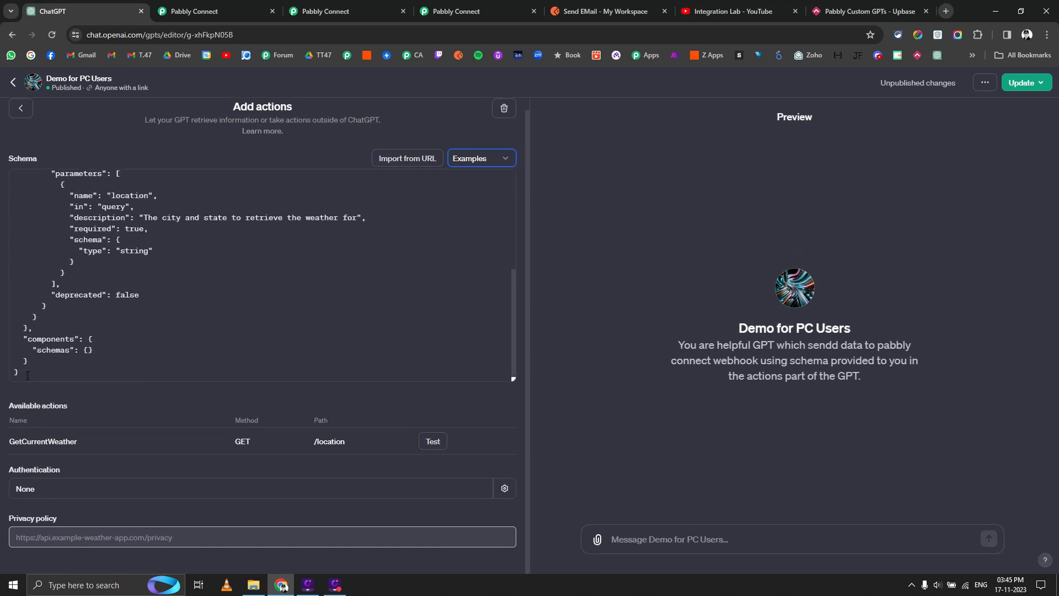
{"action": "scroll", "coordinate": [129, 235], "scroll_direction": "up", "scroll_amount": 5}
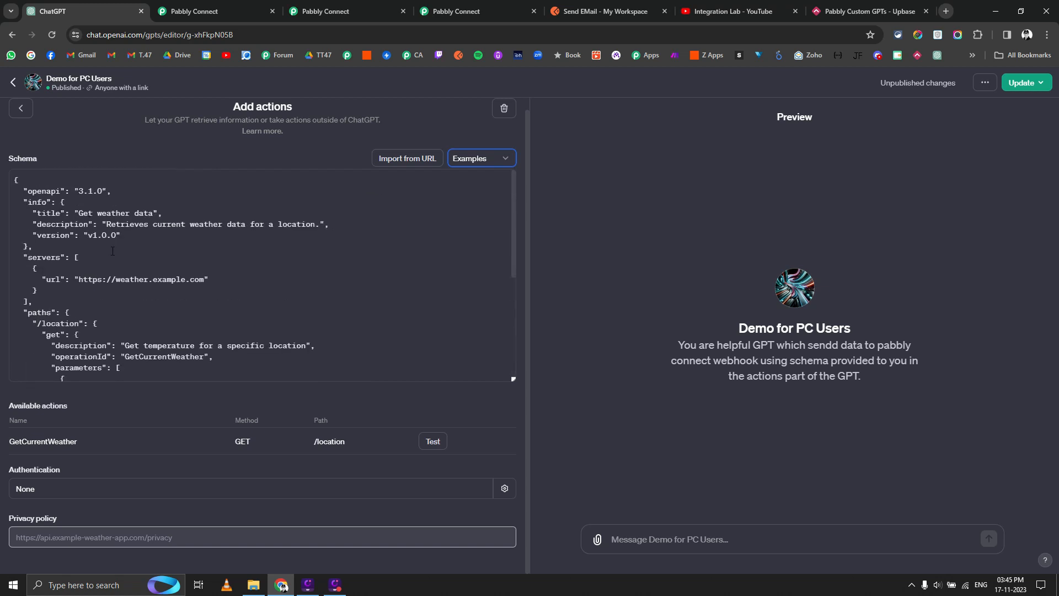
{"action": "scroll", "coordinate": [120, 256], "scroll_direction": "down", "scroll_amount": 5}
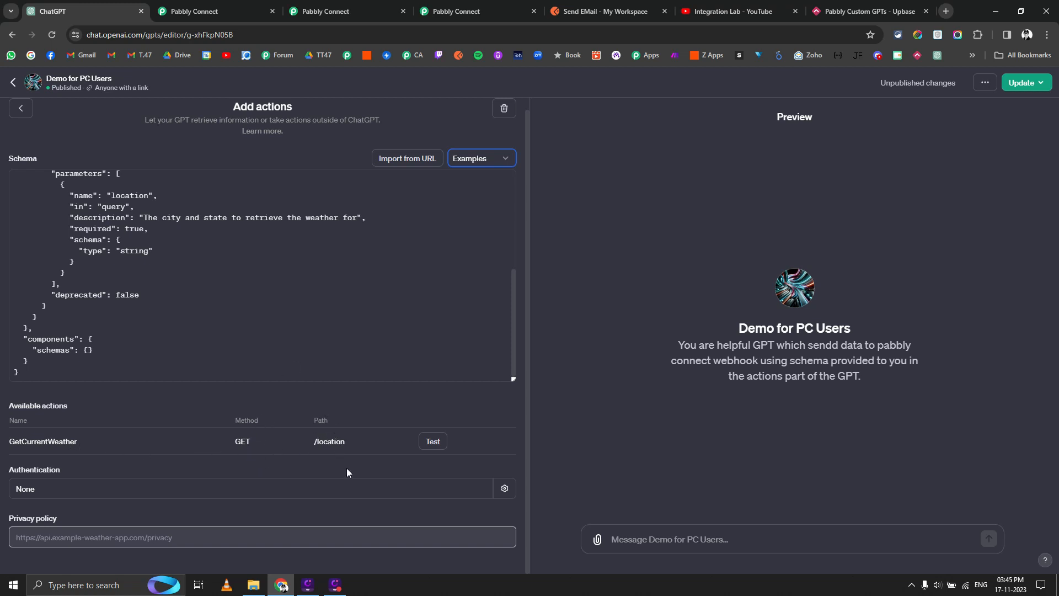
{"action": "scroll", "coordinate": [262, 276], "scroll_direction": "up", "scroll_amount": 2}
Highlight the /location path and the weather.example.com server URL in the schema.
{"action": "triple_click", "coordinate": [59, 241]}
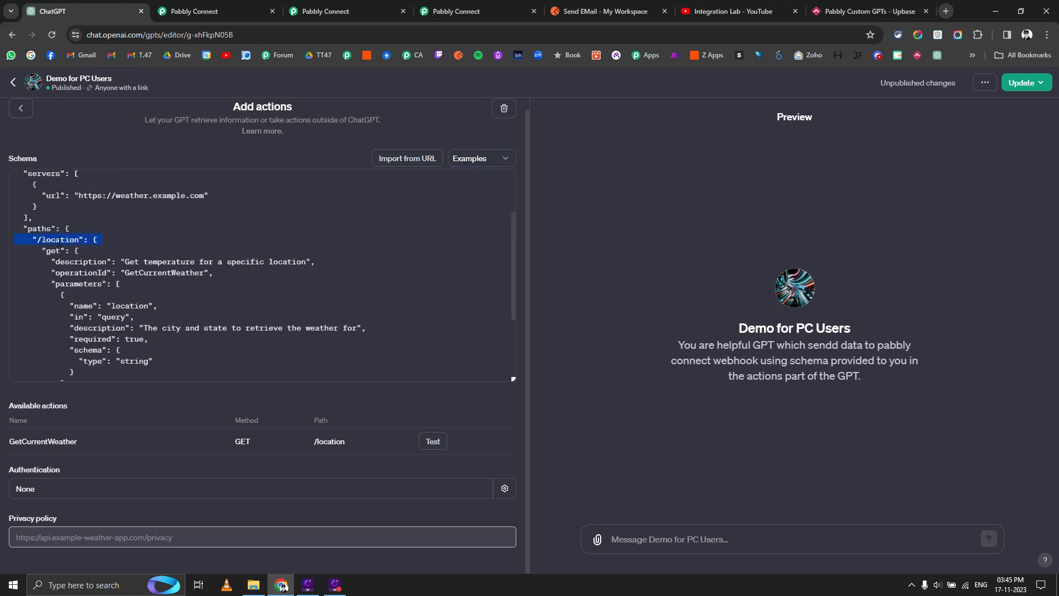
{"action": "scroll", "coordinate": [308, 351], "scroll_direction": "down", "scroll_amount": 2}
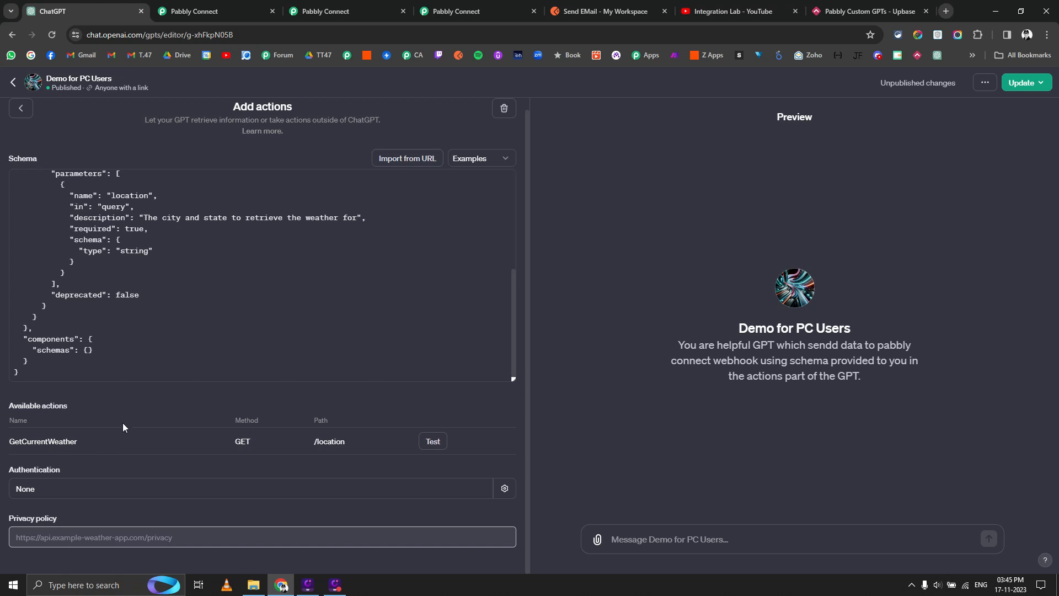
{"action": "scroll", "coordinate": [134, 232], "scroll_direction": "up", "scroll_amount": 3}
{"action": "scroll", "coordinate": [134, 235], "scroll_direction": "up", "scroll_amount": 1}
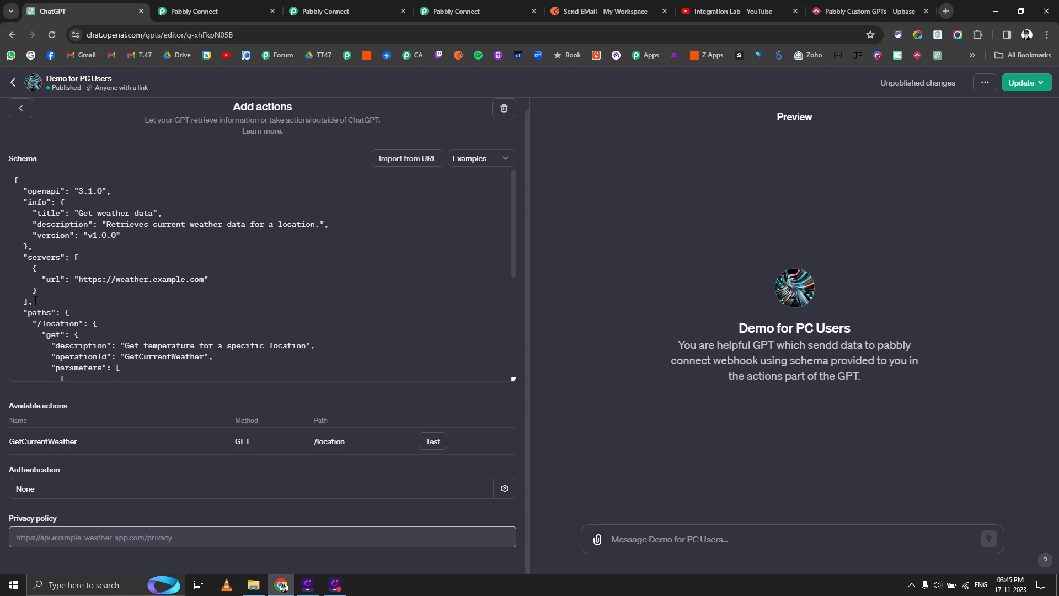
{"action": "left_click_drag", "start_coordinate": [35, 303], "coordinate": [19, 209]}
{"action": "left_click_drag", "start_coordinate": [29, 257], "coordinate": [16, 177]}
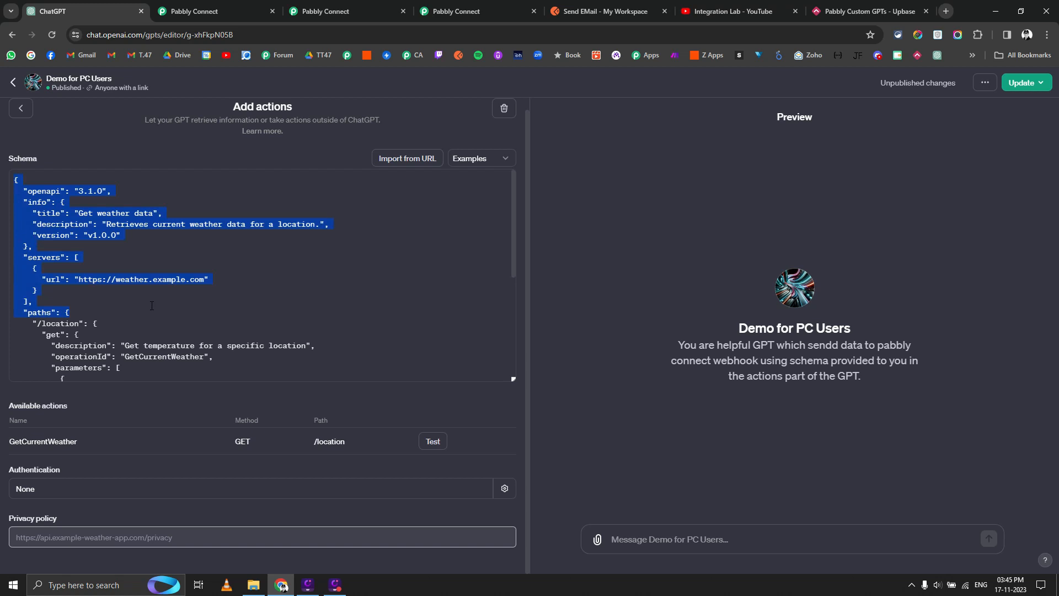
{"action": "scroll", "coordinate": [153, 304], "scroll_direction": "up", "scroll_amount": 1}
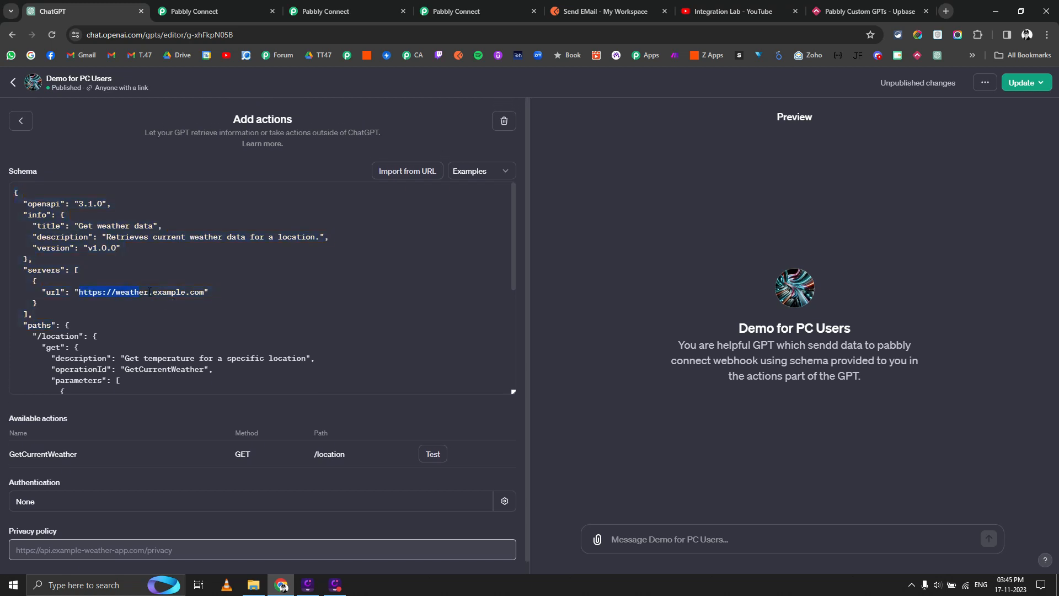
{"action": "scroll", "coordinate": [182, 301], "scroll_direction": "down", "scroll_amount": 2}
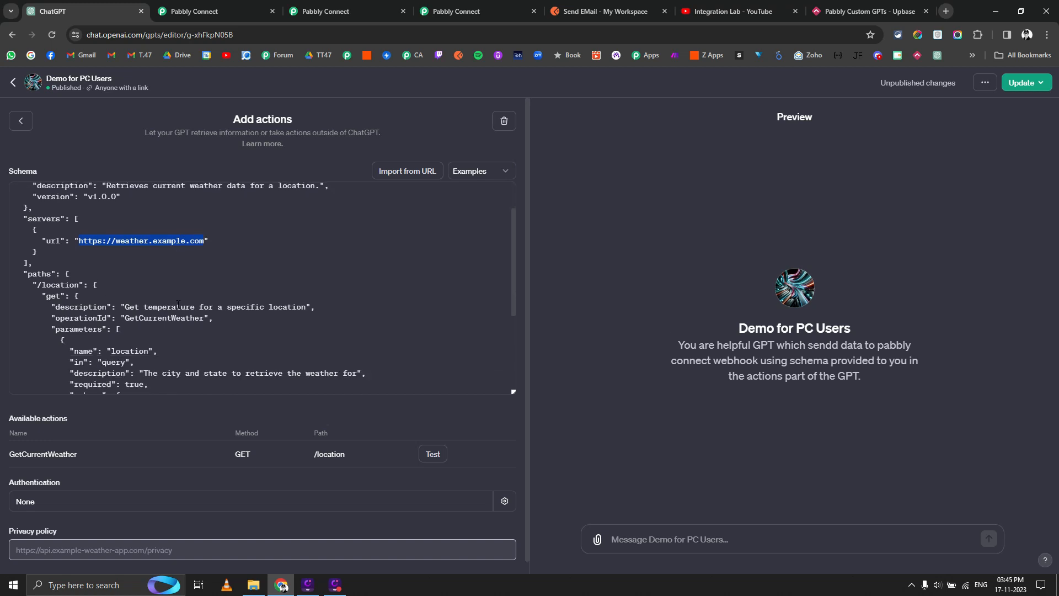
{"action": "scroll", "coordinate": [168, 305], "scroll_direction": "up", "scroll_amount": 2}
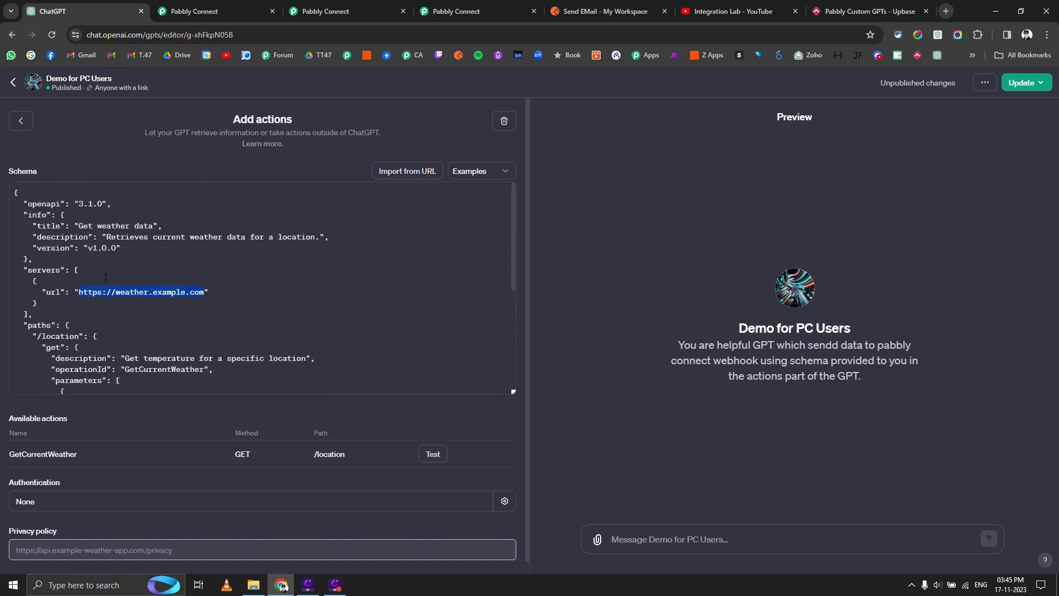
{"action": "scroll", "coordinate": [110, 278], "scroll_direction": "down", "scroll_amount": 3}
{"action": "scroll", "coordinate": [99, 281], "scroll_direction": "up", "scroll_amount": 3}
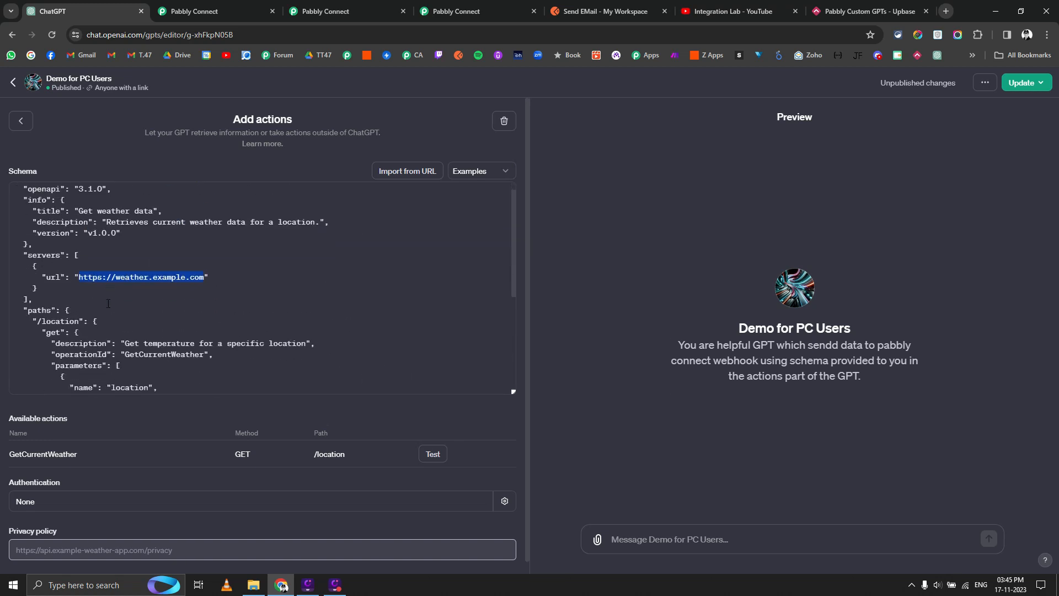
{"action": "scroll", "coordinate": [83, 286], "scroll_direction": "down", "scroll_amount": 2}
{"action": "scroll", "coordinate": [83, 286], "scroll_direction": "up", "scroll_amount": 2}
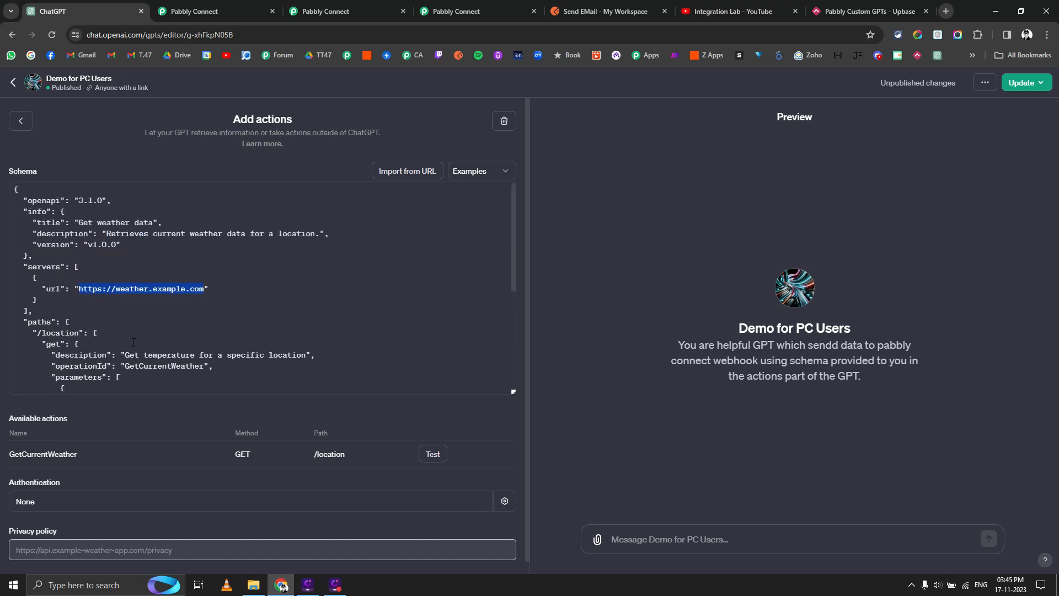
{"action": "scroll", "coordinate": [125, 326], "scroll_direction": "down", "scroll_amount": 4}
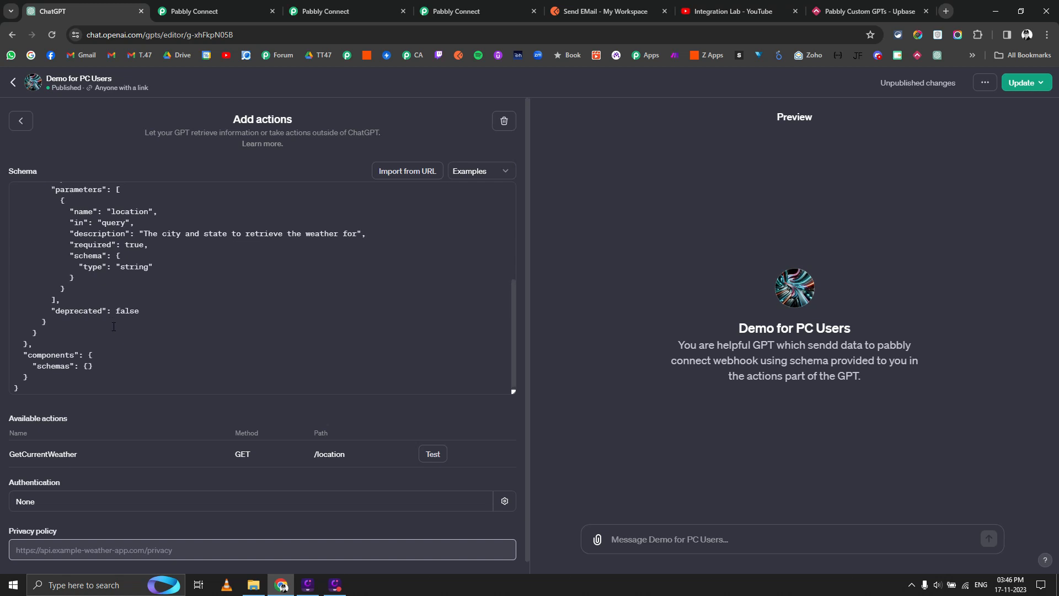
{"action": "scroll", "coordinate": [114, 327], "scroll_direction": "up", "scroll_amount": 4}
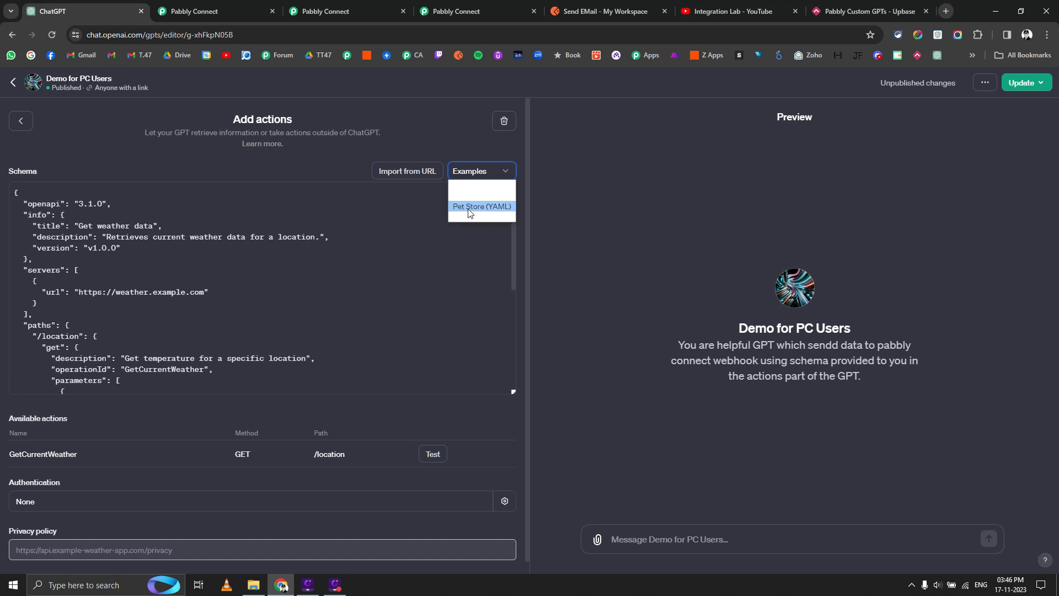
Load the Pet Store (YAML) example and review its listPets, createPets and showPetById operations.
{"action": "left_click", "coordinate": [470, 212]}
{"action": "scroll", "coordinate": [174, 283], "scroll_direction": "down", "scroll_amount": 2}
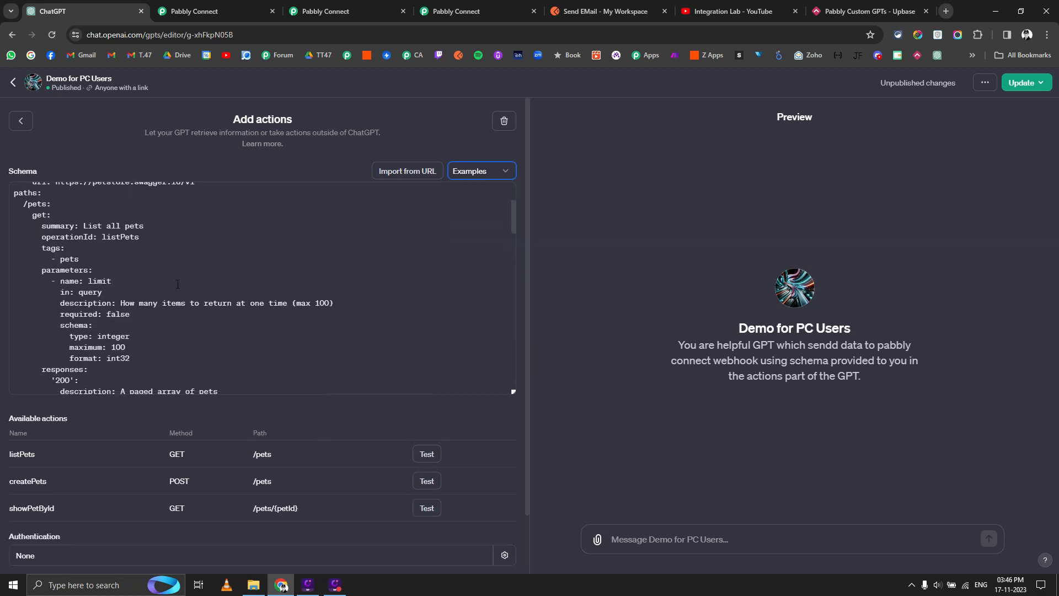
{"action": "left_click", "coordinate": [114, 411]}
{"action": "scroll", "coordinate": [171, 272], "scroll_direction": "up", "scroll_amount": 2}
{"action": "scroll", "coordinate": [105, 269], "scroll_direction": "down", "scroll_amount": 2}
{"action": "scroll", "coordinate": [168, 281], "scroll_direction": "down", "scroll_amount": 5}
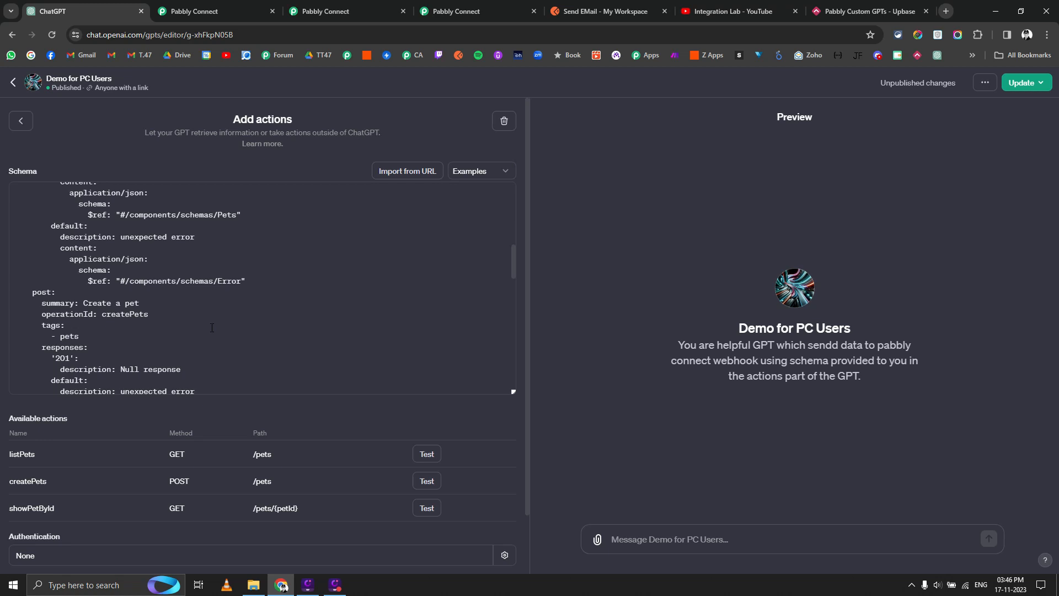
{"action": "scroll", "coordinate": [212, 327], "scroll_direction": "up", "scroll_amount": 10}
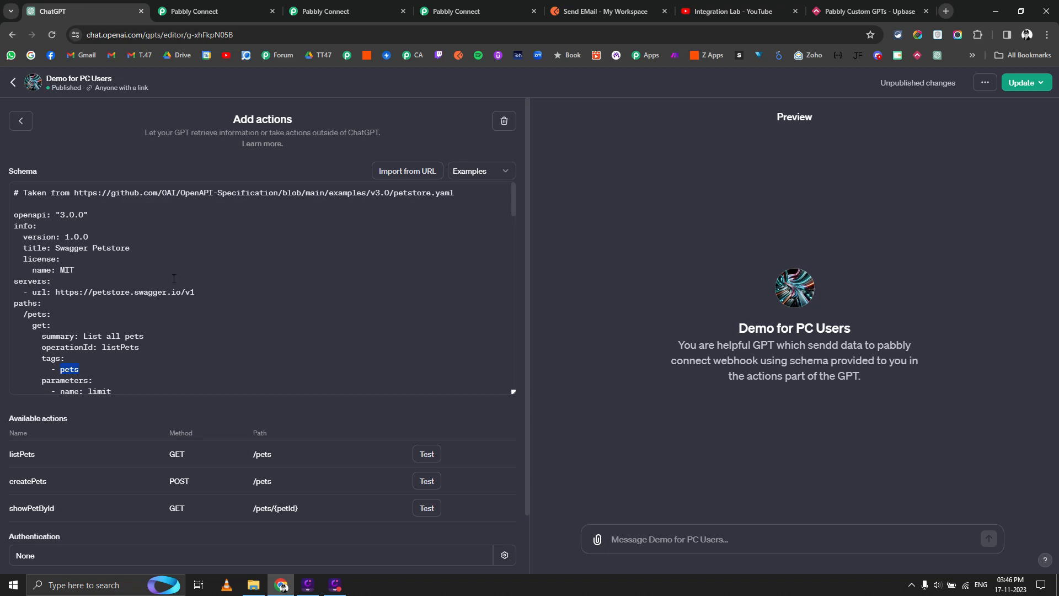
From the Pabbly Connect dashboard, create workflow 'Send Student Details to Gsheet' in folder Custom GPTs.
{"action": "left_click", "coordinate": [382, 10]}
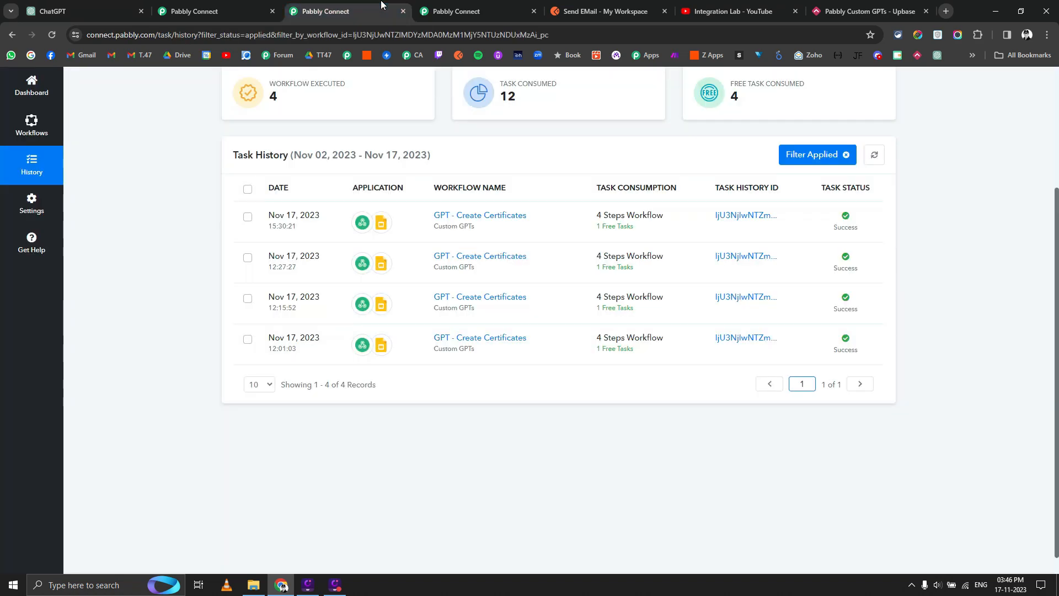
{"action": "left_click", "coordinate": [228, 6]}
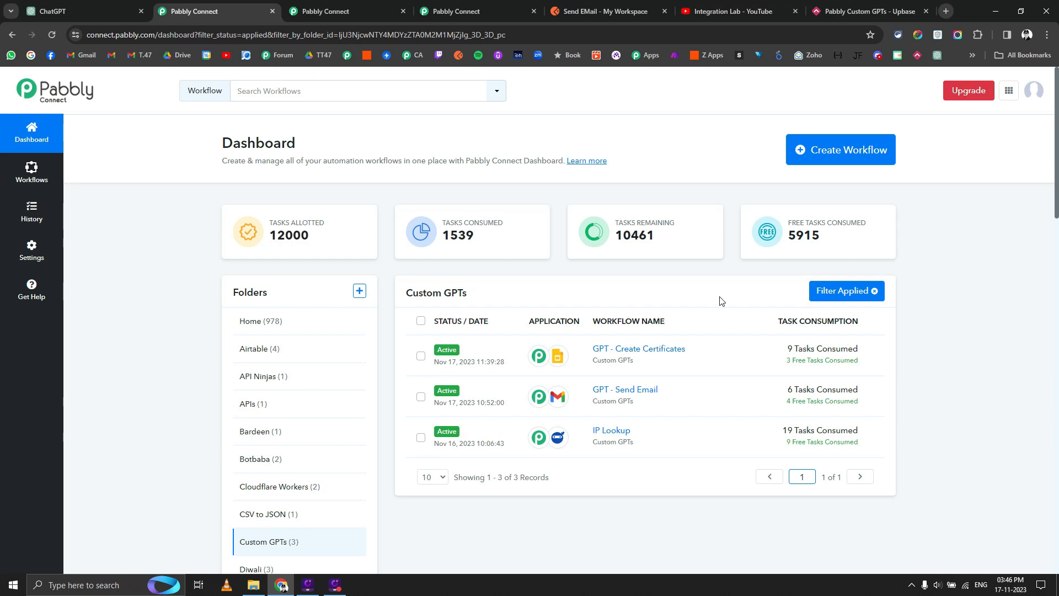
{"action": "left_click", "coordinate": [824, 150]}
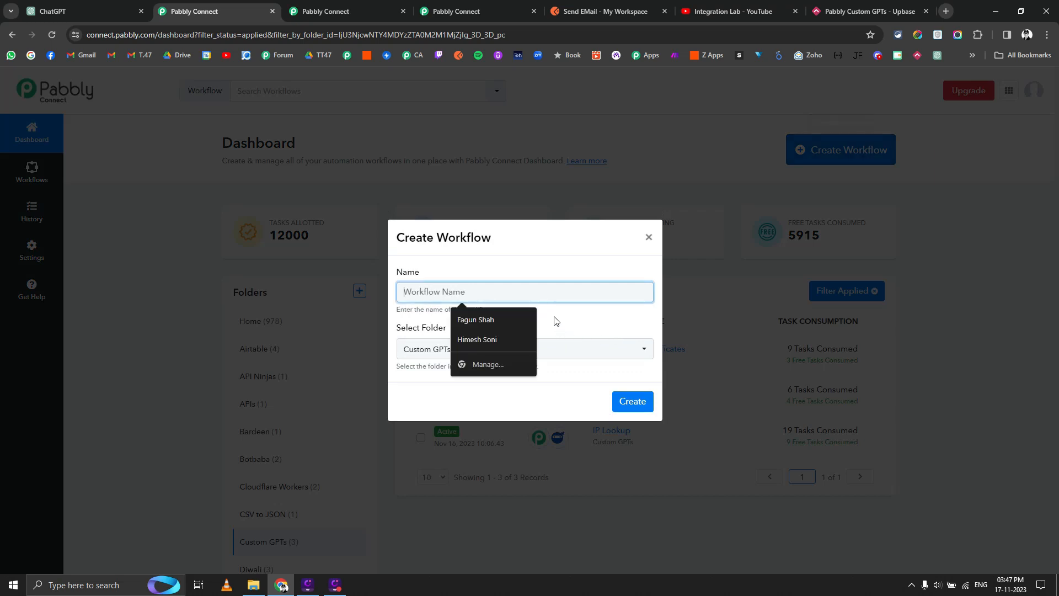
{"action": "type", "text": "Send "}
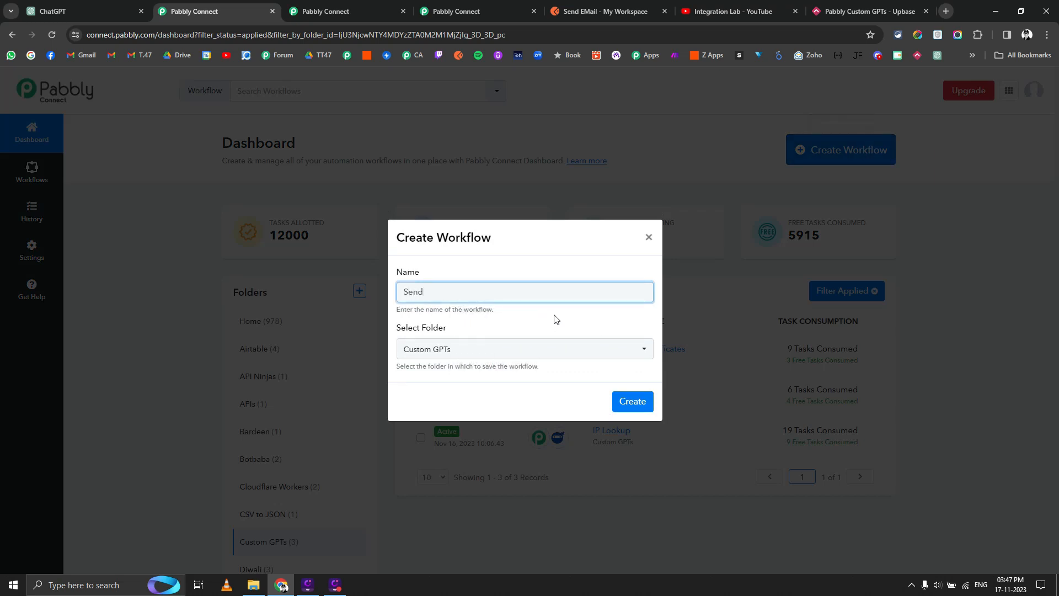
{"action": "type", "text": "Student Details to GF"}
{"action": "key", "text": "BackSpace"}
{"action": "type", "text": "sheet"}
{"action": "left_click", "coordinate": [626, 402]}
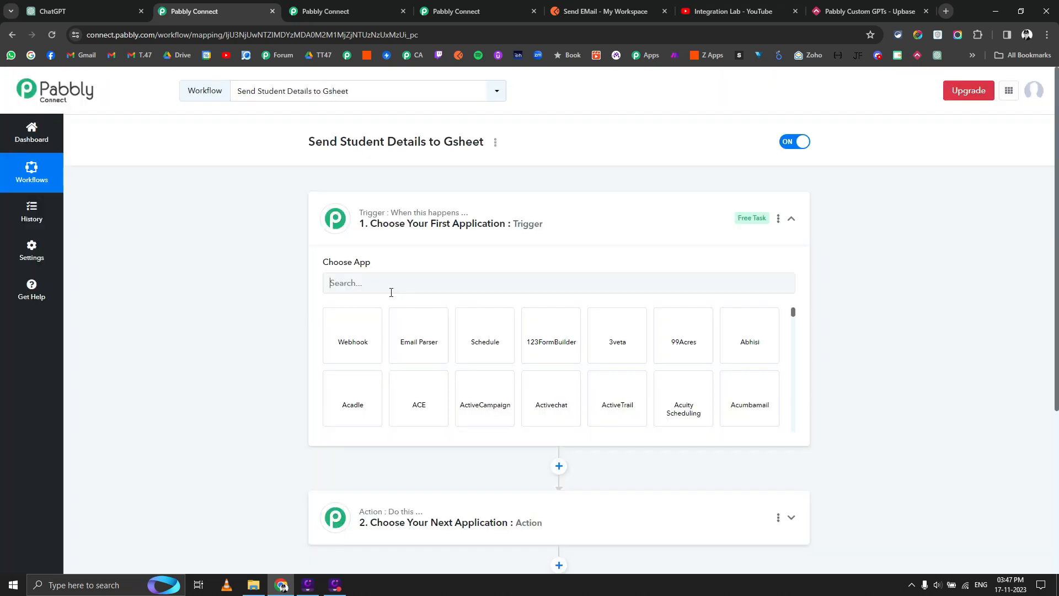
Choose Webhook as the workflow's trigger app.
{"action": "left_click", "coordinate": [391, 293]}
{"action": "type", "text": "web"}
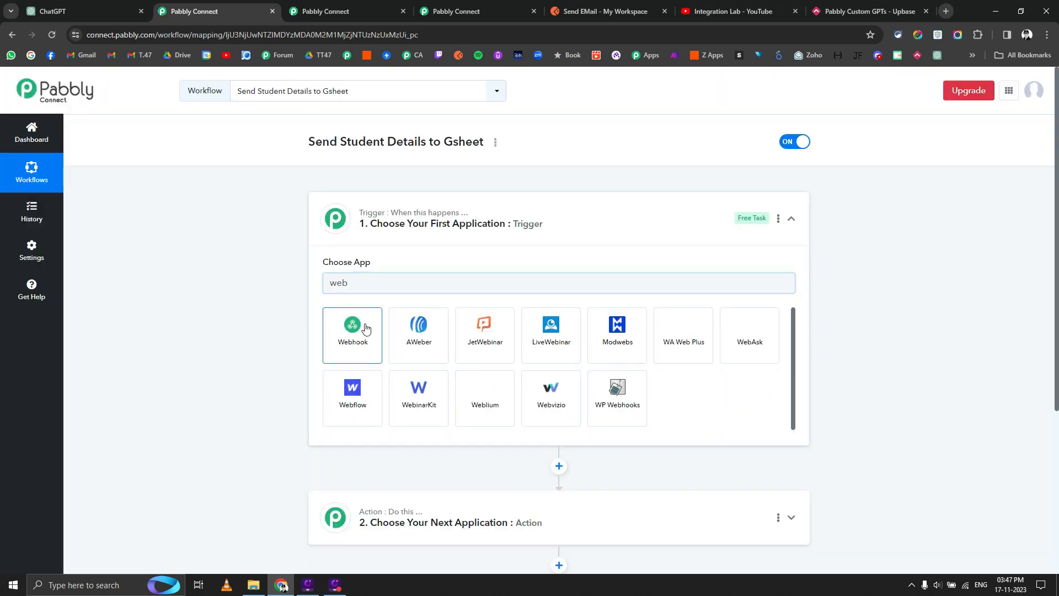
{"action": "left_click", "coordinate": [359, 330]}
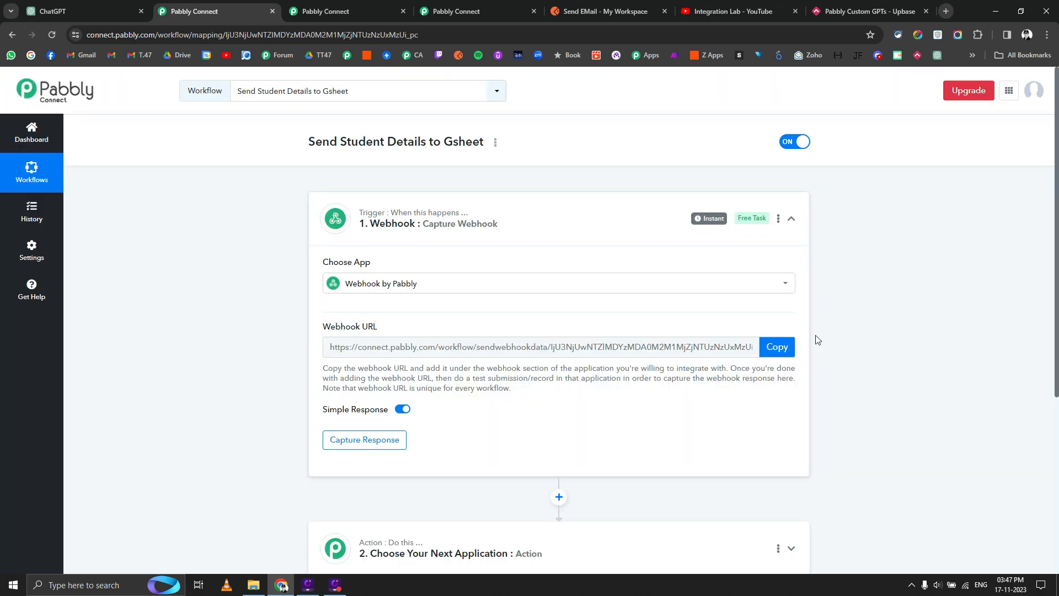
Copy the webhook URL, start capturing a response, and move to the Postman workspace.
{"action": "left_click", "coordinate": [769, 349]}
{"action": "left_click", "coordinate": [777, 348]}
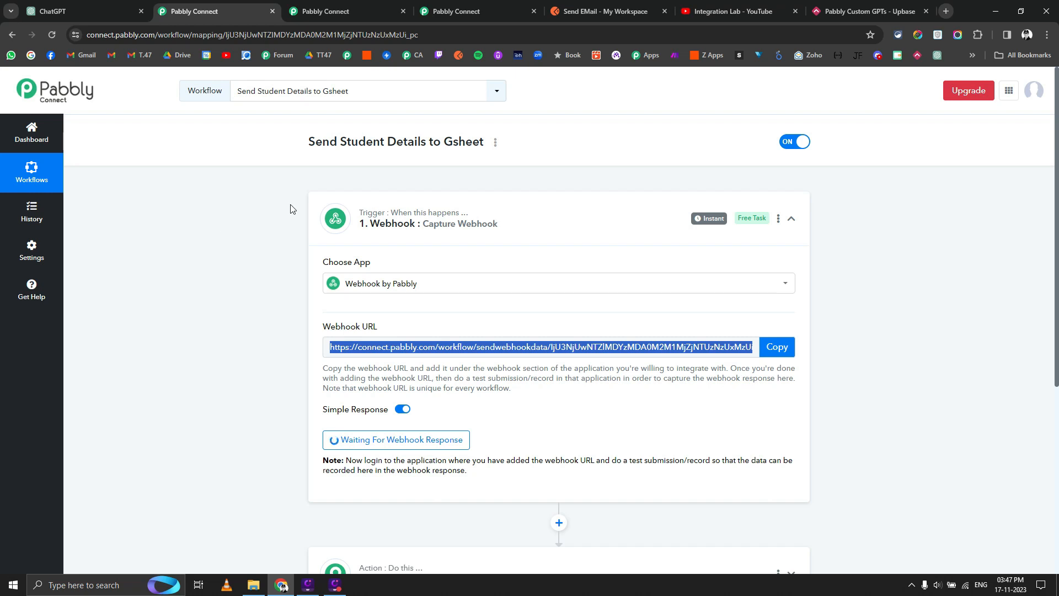
{"action": "left_click", "coordinate": [590, 5]}
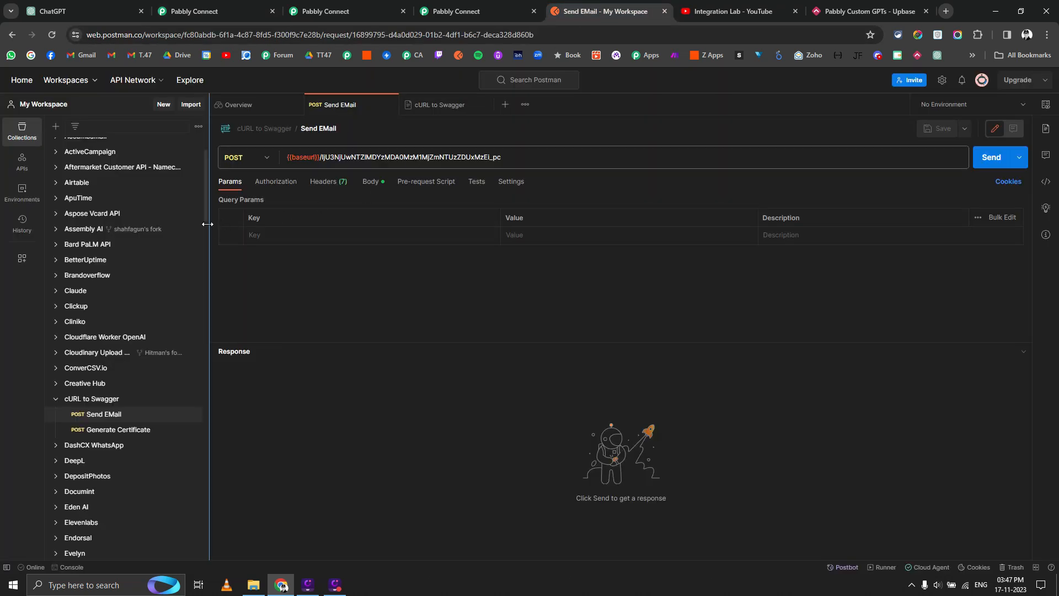
Create a new Postman collection named 'PC GPT Demo'.
{"action": "scroll", "coordinate": [134, 291], "scroll_direction": "up", "scroll_amount": 1}
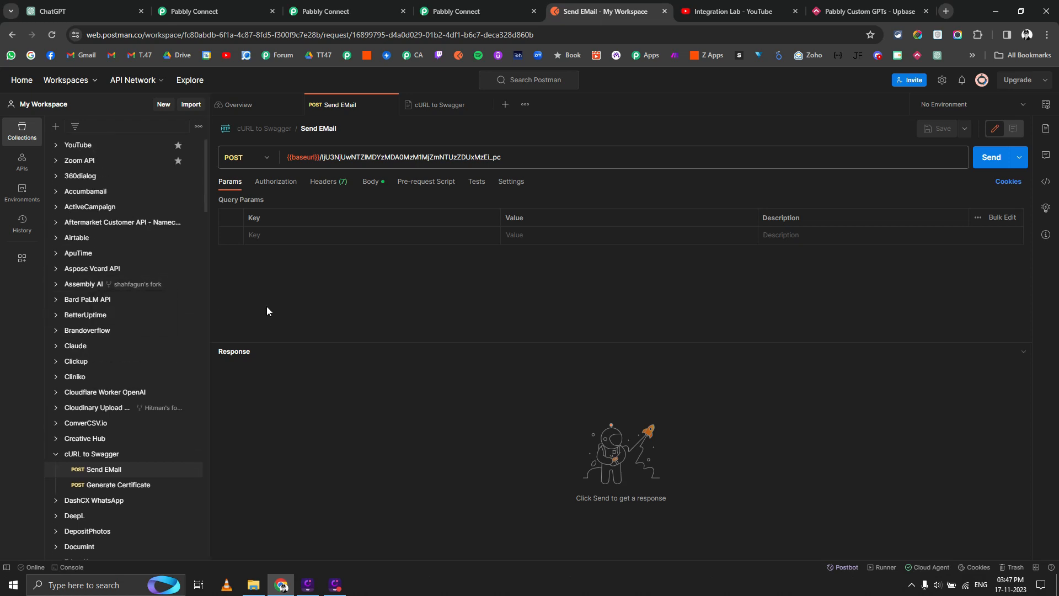
{"action": "left_click", "coordinate": [56, 453]}
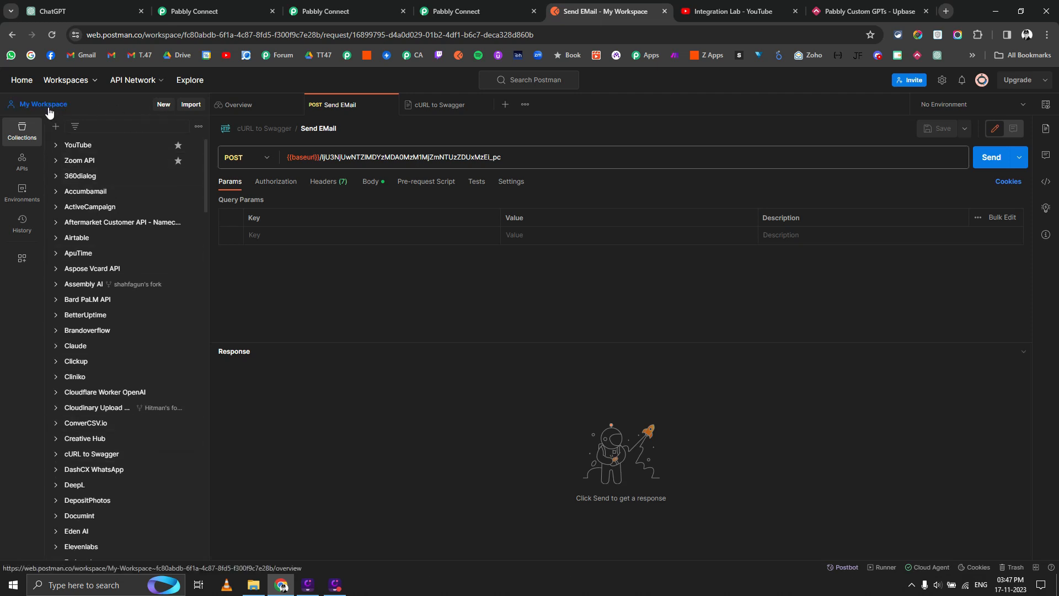
{"action": "left_click", "coordinate": [163, 104]}
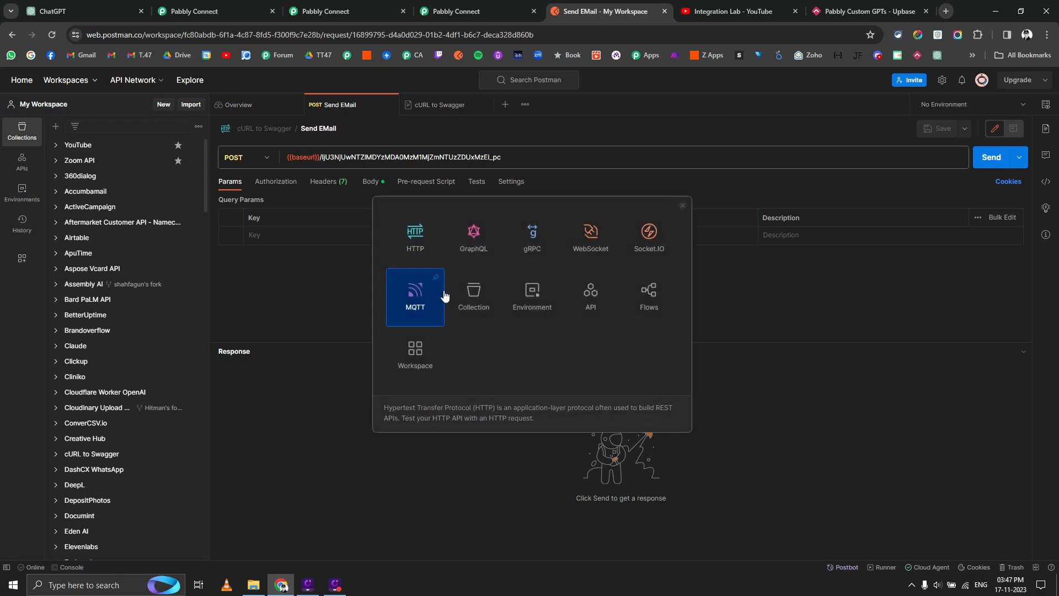
{"action": "left_click", "coordinate": [472, 309]}
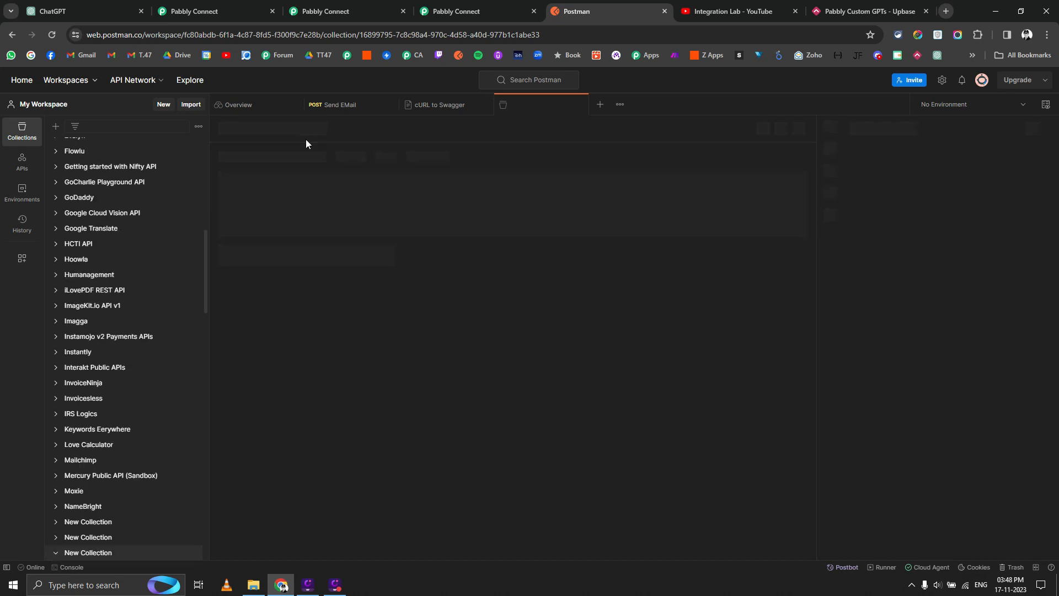
{"action": "type", "text": "P"}
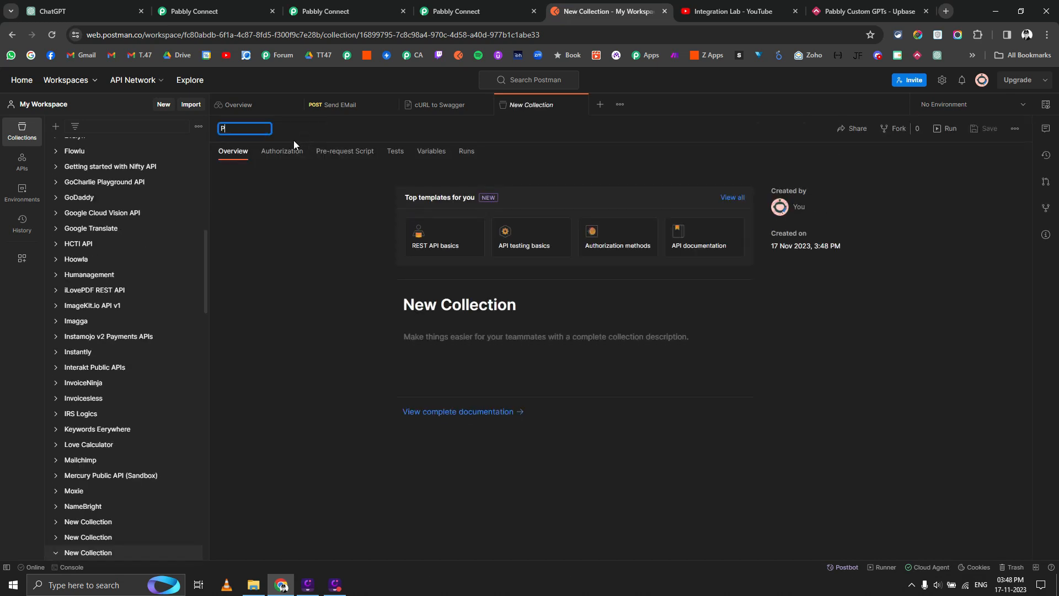
{"action": "type", "text": "C GPT Demo"}
{"action": "key", "text": "Return"}
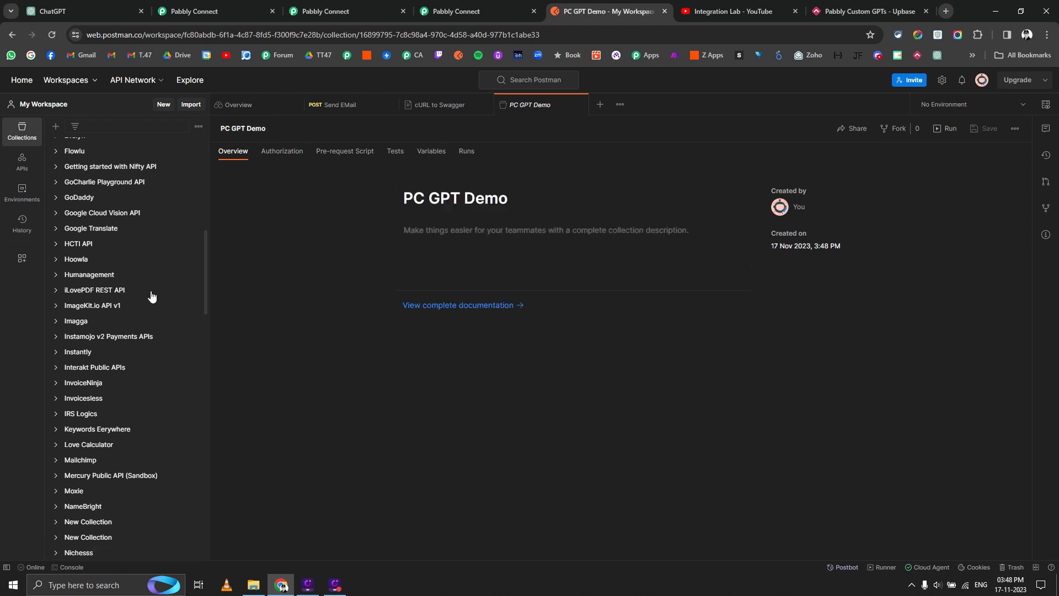
Add one empty request to PC GPT Demo and show the collection overview.
{"action": "scroll", "coordinate": [134, 378], "scroll_direction": "up", "scroll_amount": 6}
{"action": "scroll", "coordinate": [133, 377], "scroll_direction": "down", "scroll_amount": 8}
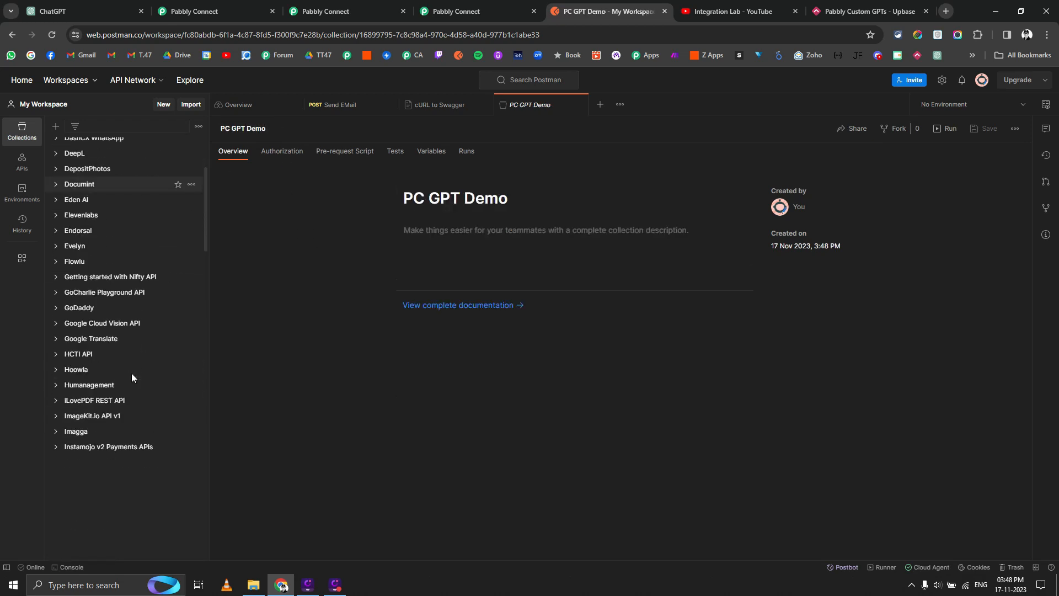
{"action": "scroll", "coordinate": [137, 383], "scroll_direction": "down", "scroll_amount": 1}
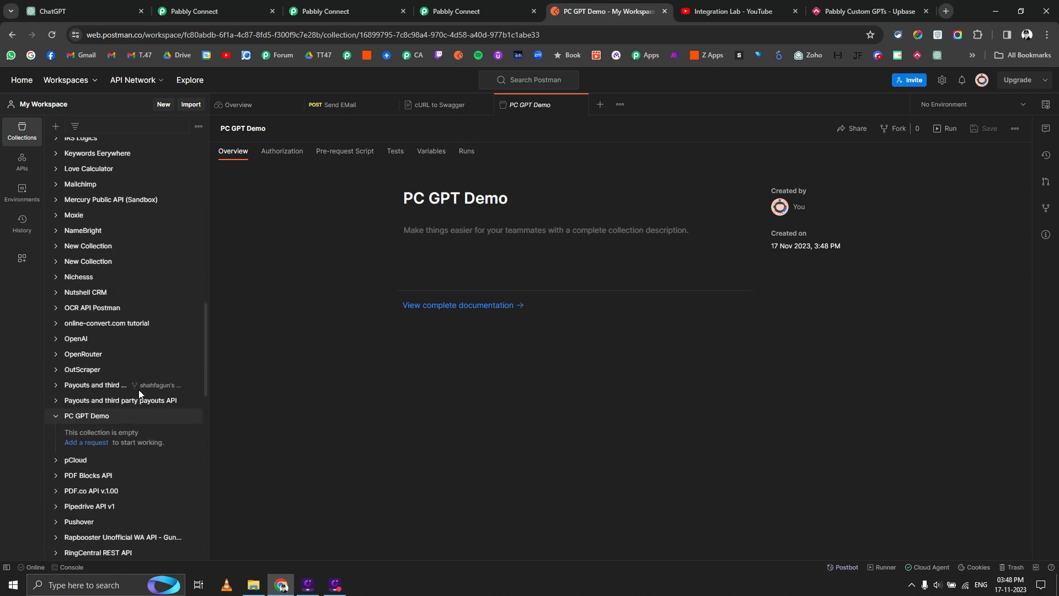
{"action": "left_click", "coordinate": [87, 443]}
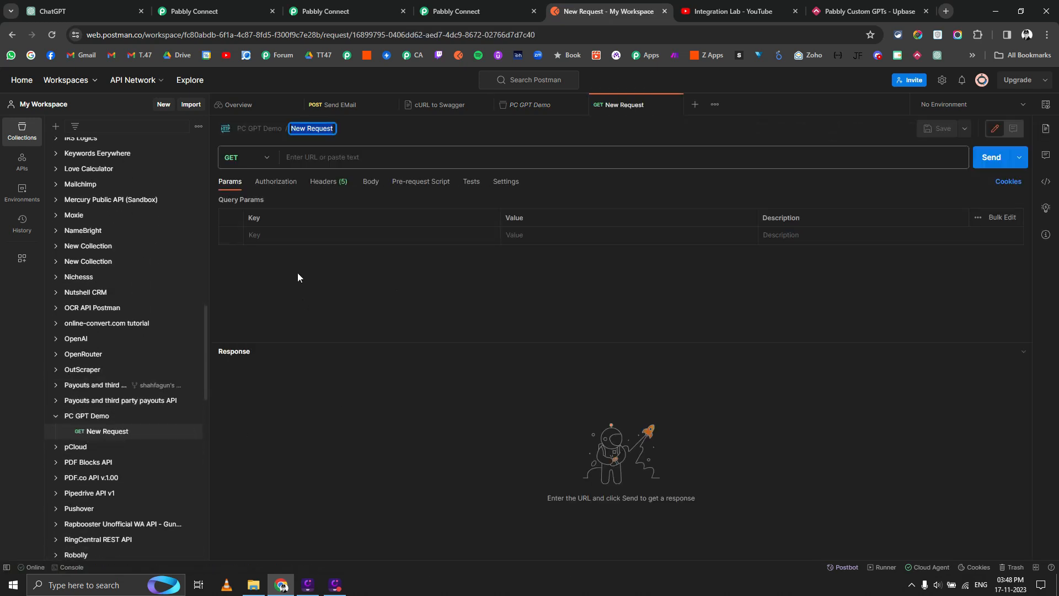
{"action": "left_click", "coordinate": [79, 418]}
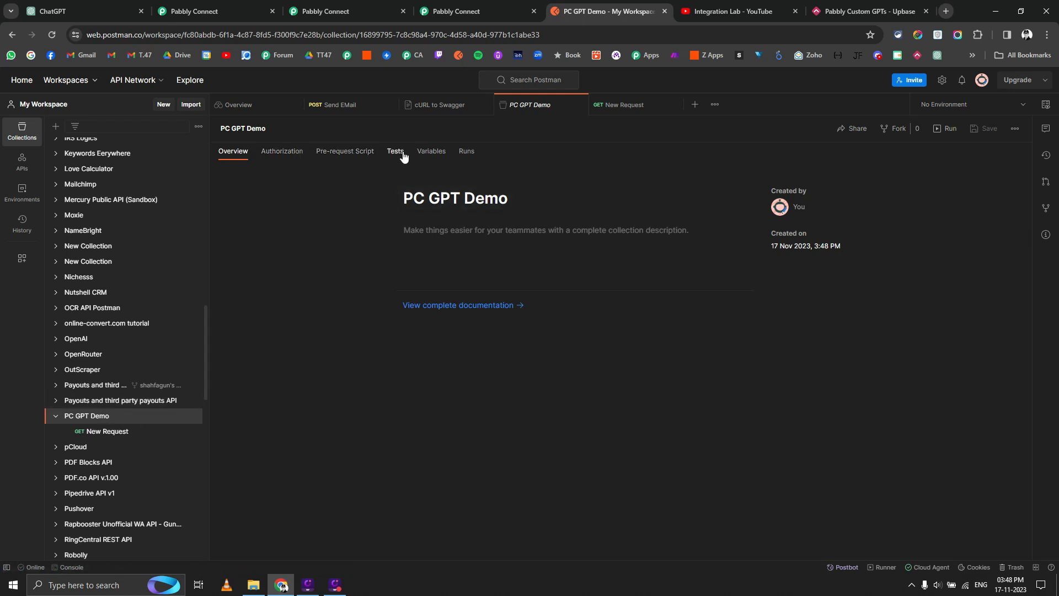
Add a baseurl collection variable whose value is the pasted Pabbly webhook URL.
{"action": "left_click", "coordinate": [427, 154]}
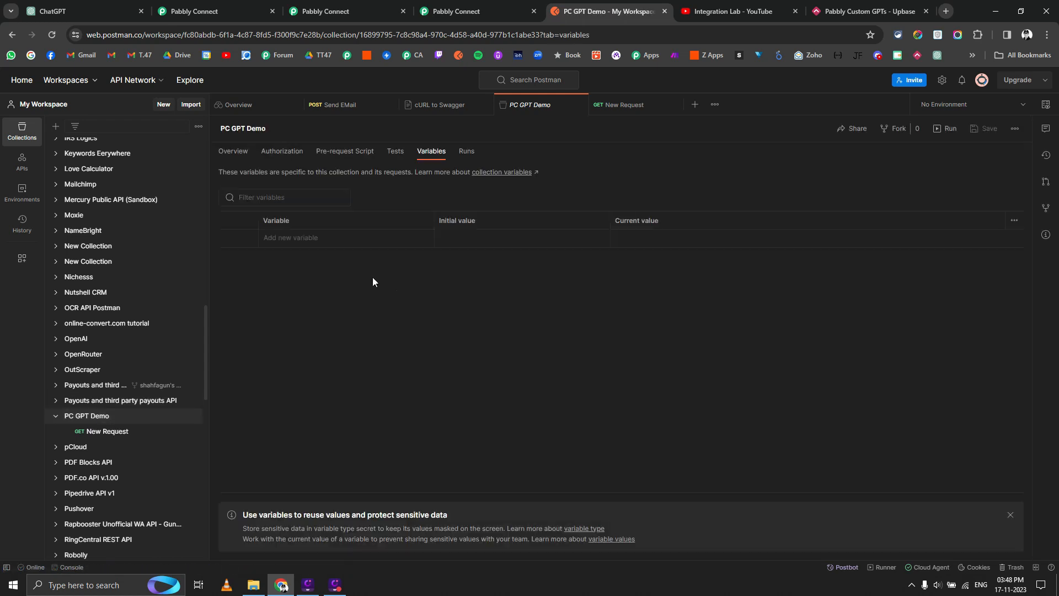
{"action": "left_click", "coordinate": [329, 237]}
{"action": "type", "text": "baseurl"}
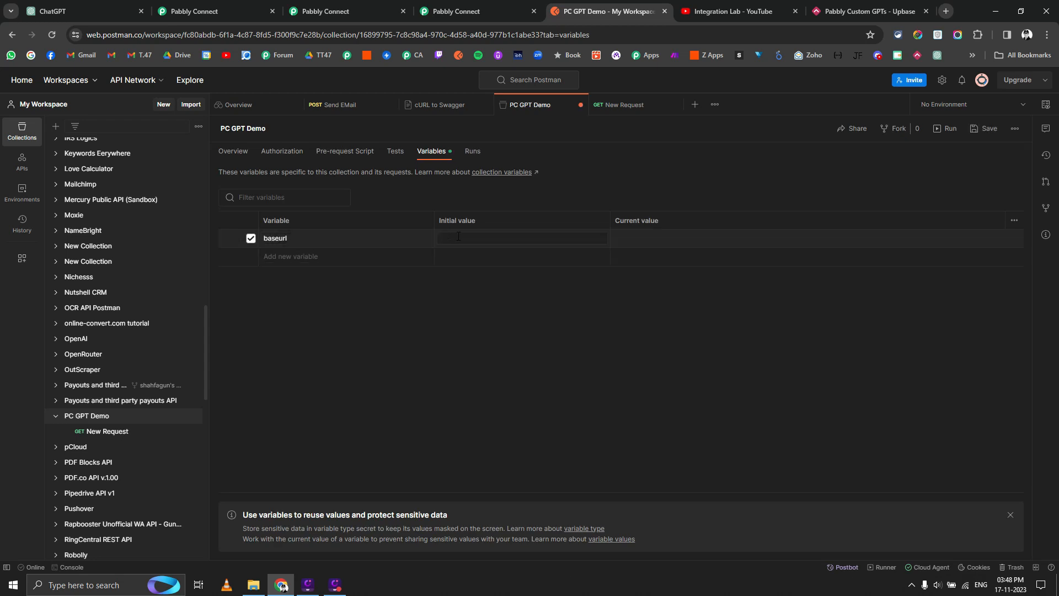
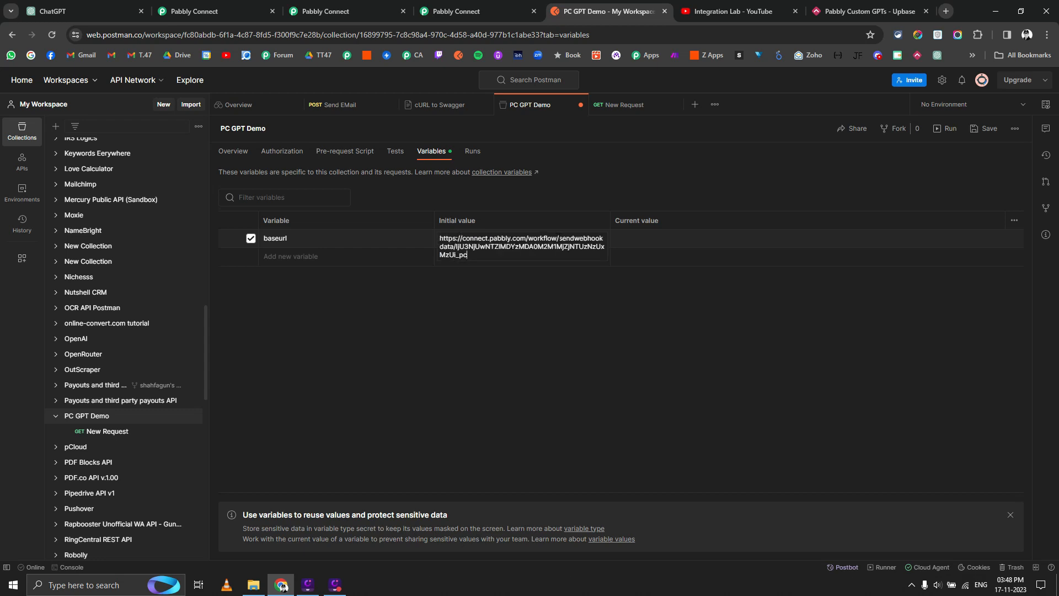
{"action": "left_click_drag", "start_coordinate": [559, 237], "coordinate": [563, 247]}
{"action": "left_click", "coordinate": [447, 247]}
{"action": "left_click_drag", "start_coordinate": [454, 246], "coordinate": [478, 260]}
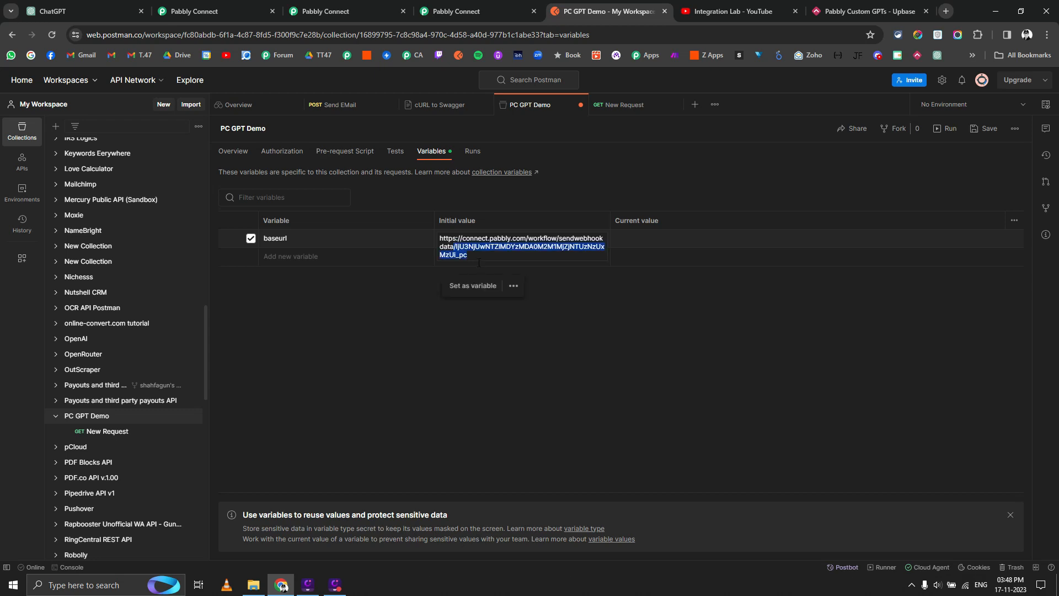
{"action": "key", "text": "BackSpace"}
{"action": "left_click", "coordinate": [475, 299]}
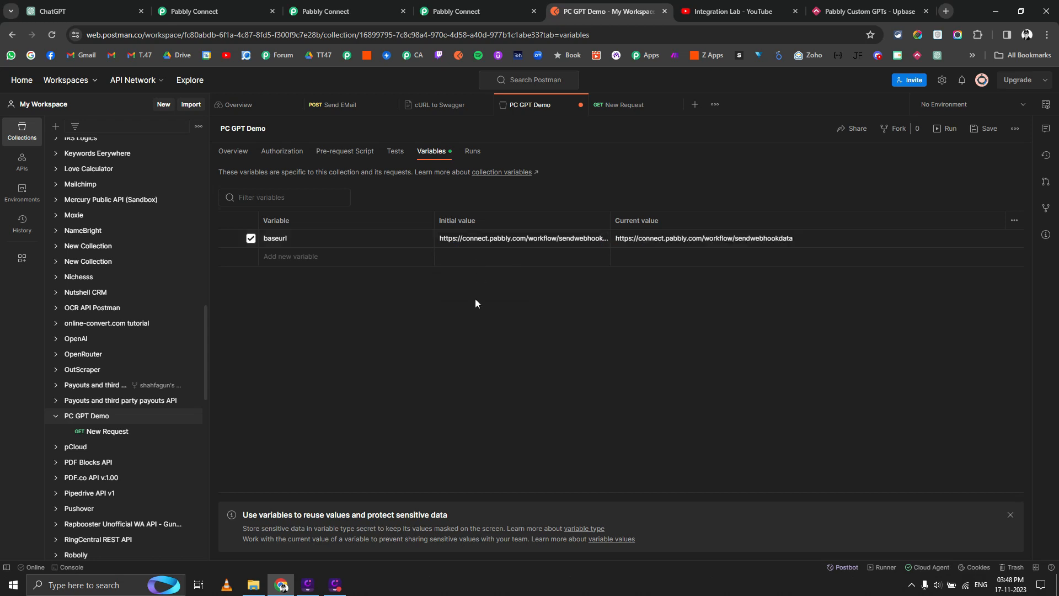
{"action": "left_click", "coordinate": [974, 136]}
{"action": "left_click", "coordinate": [98, 433]}
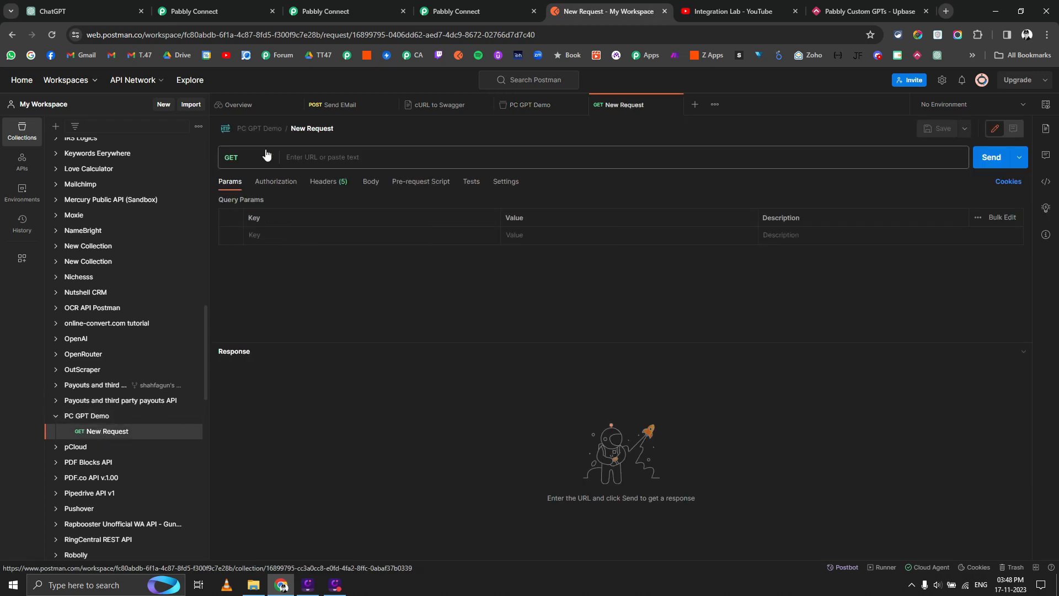
Make New Request a POST whose URL begins with {{baseurl}}/.
{"action": "left_click", "coordinate": [271, 159]}
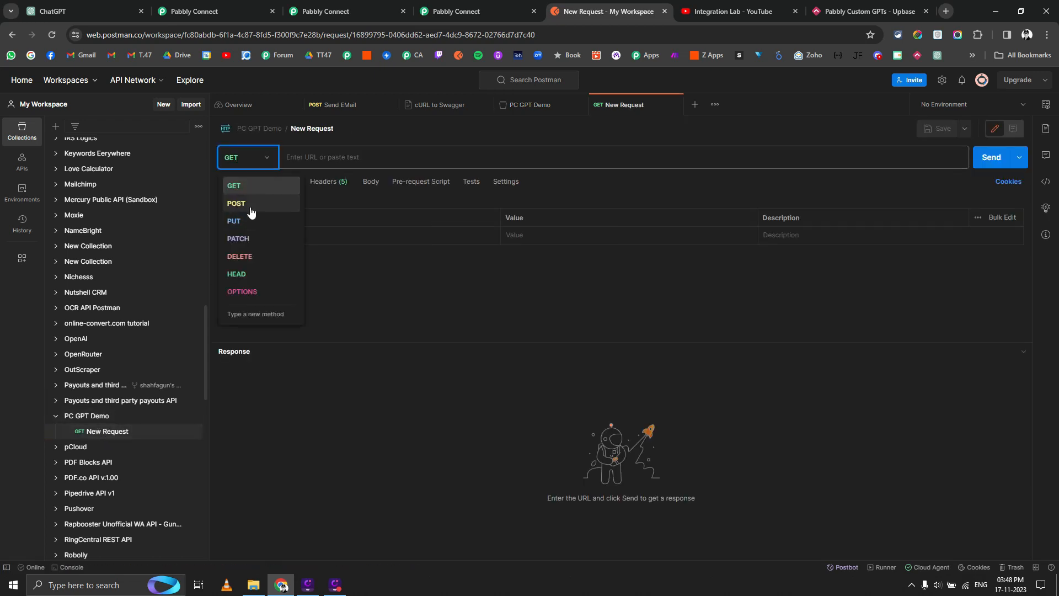
{"action": "left_click", "coordinate": [249, 203]}
{"action": "left_click", "coordinate": [334, 158]}
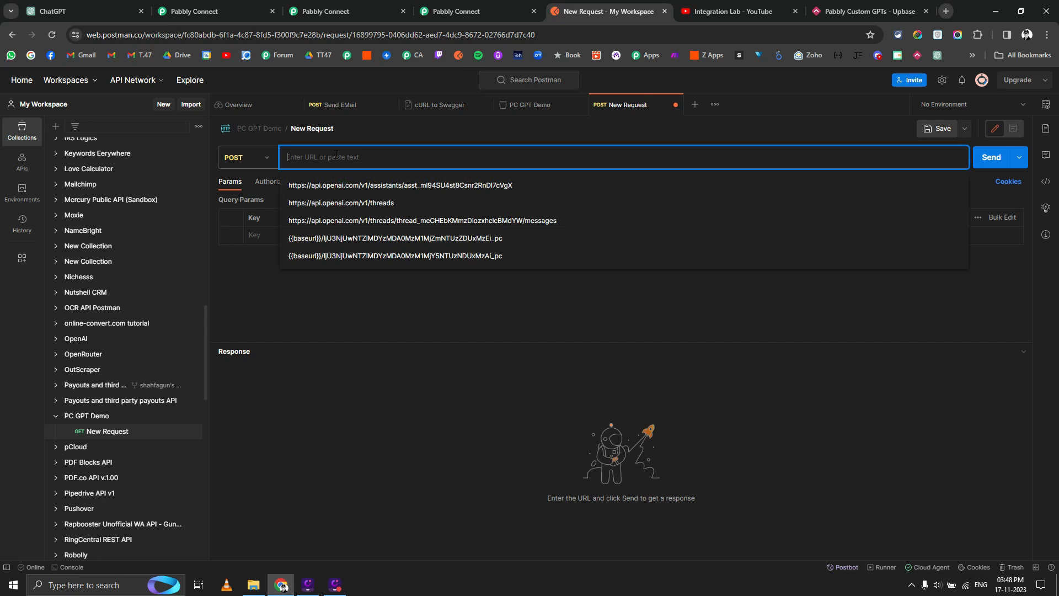
{"action": "type", "text": "{{"}
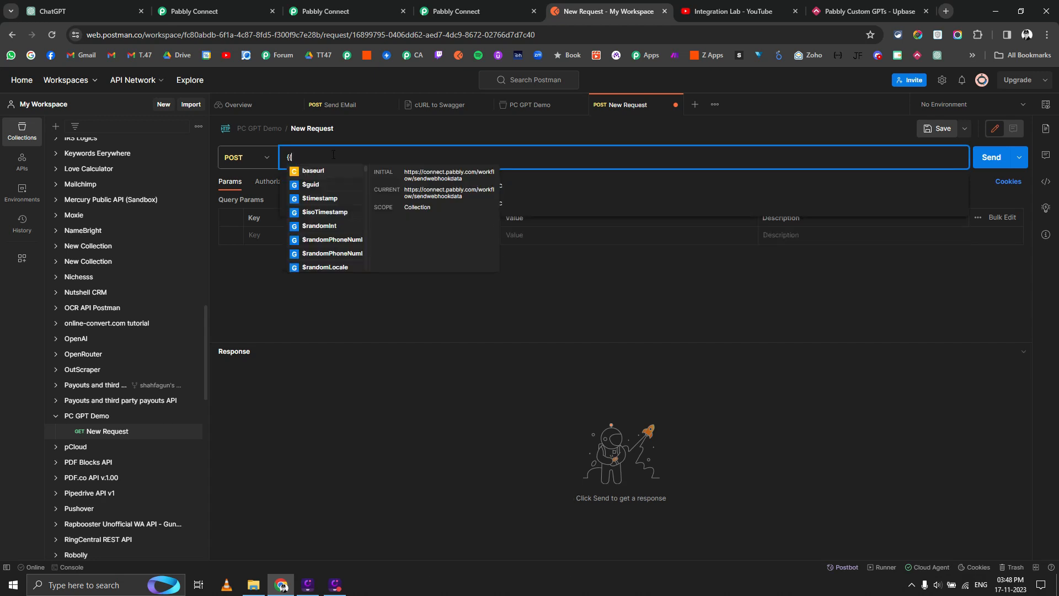
{"action": "left_click", "coordinate": [319, 168]}
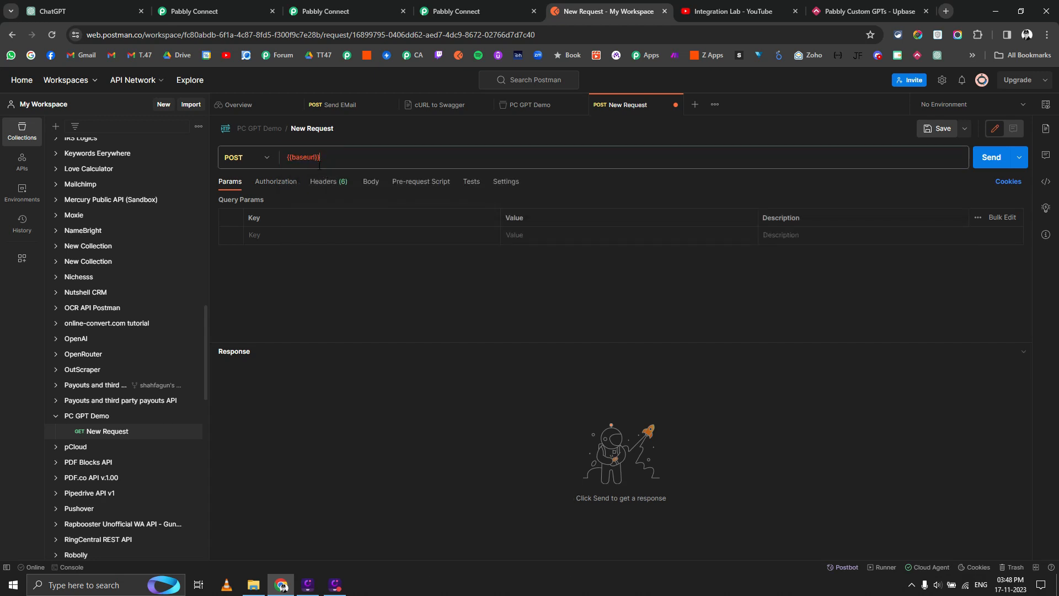
{"action": "type", "text": "/"}
{"action": "left_click", "coordinate": [480, 7]}
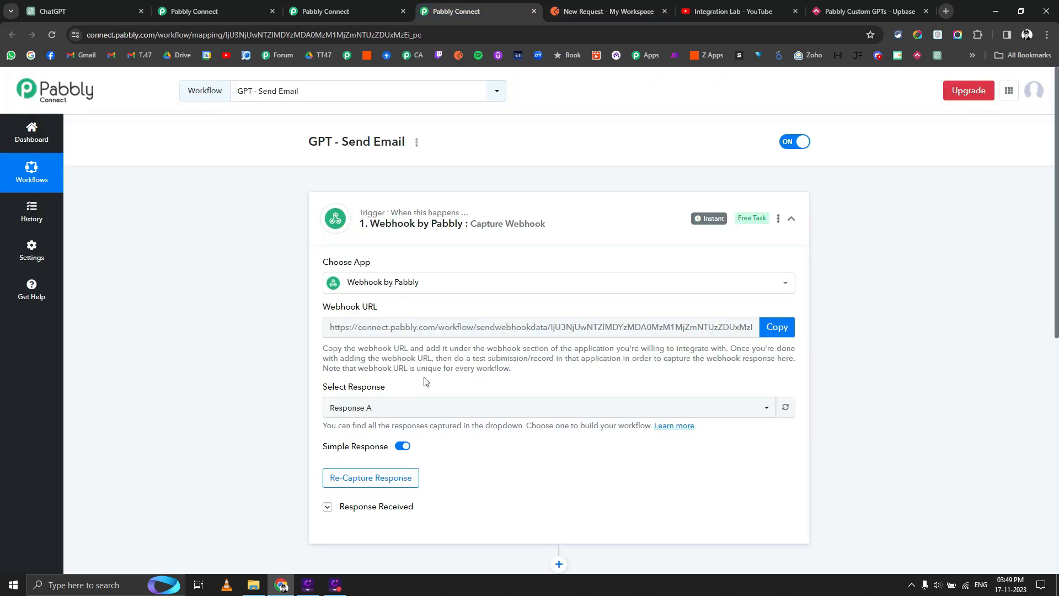
Close the extra GPT - Send Email and Task History browser tabs.
{"action": "left_click", "coordinate": [534, 11]}
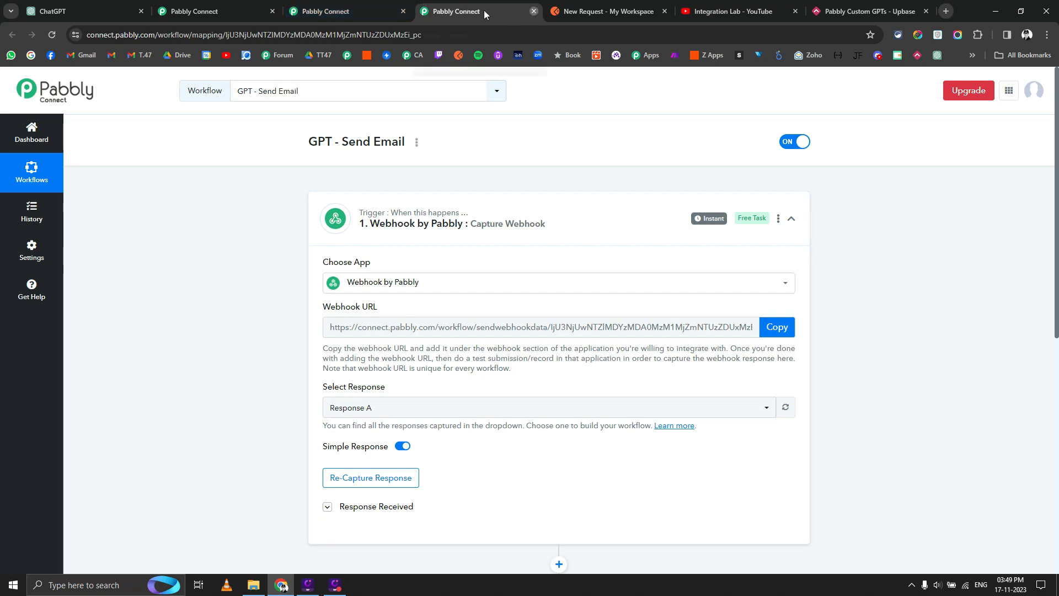
{"action": "left_click", "coordinate": [315, 7]}
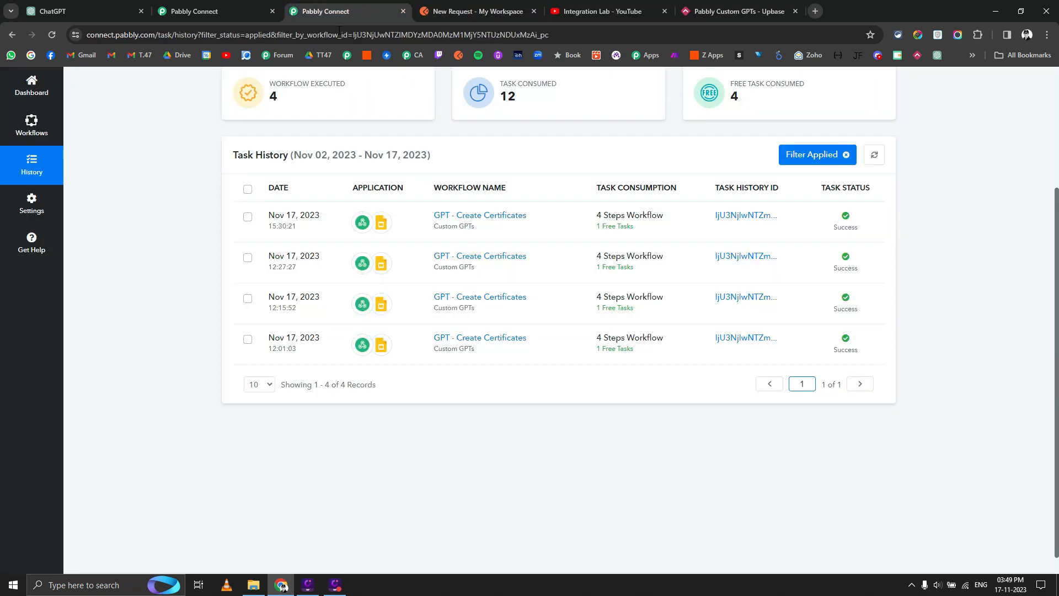
{"action": "left_click", "coordinate": [403, 11]}
{"action": "left_click", "coordinate": [252, 8]}
Copy the Student Details workflow ID and paste it after {{baseurl}}/ in the Postman URL.
{"action": "left_click", "coordinate": [400, 41]}
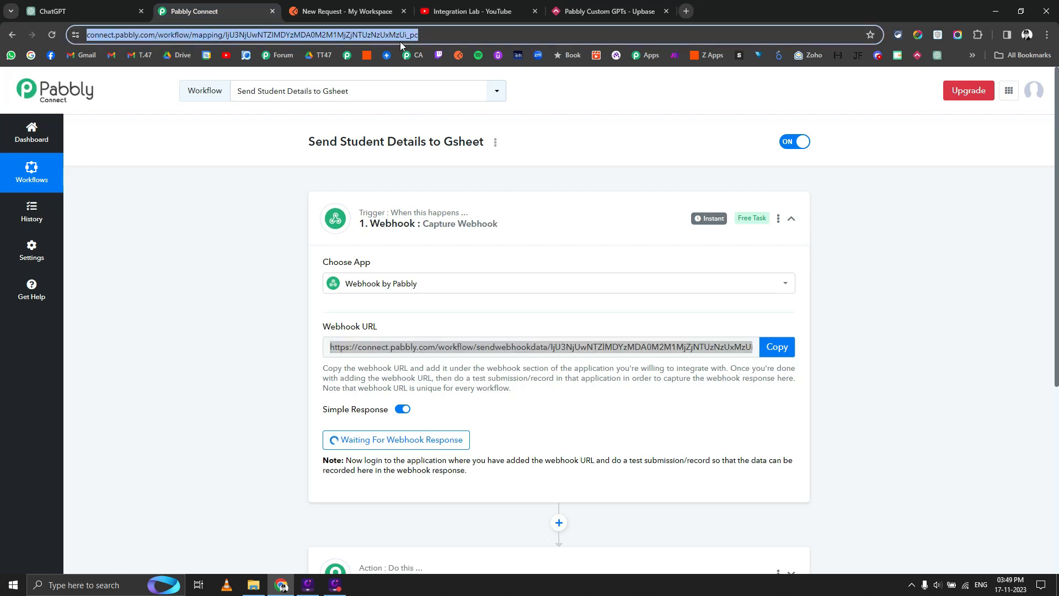
{"action": "double_click", "coordinate": [400, 37]}
{"action": "key", "text": "ctrl+c"}
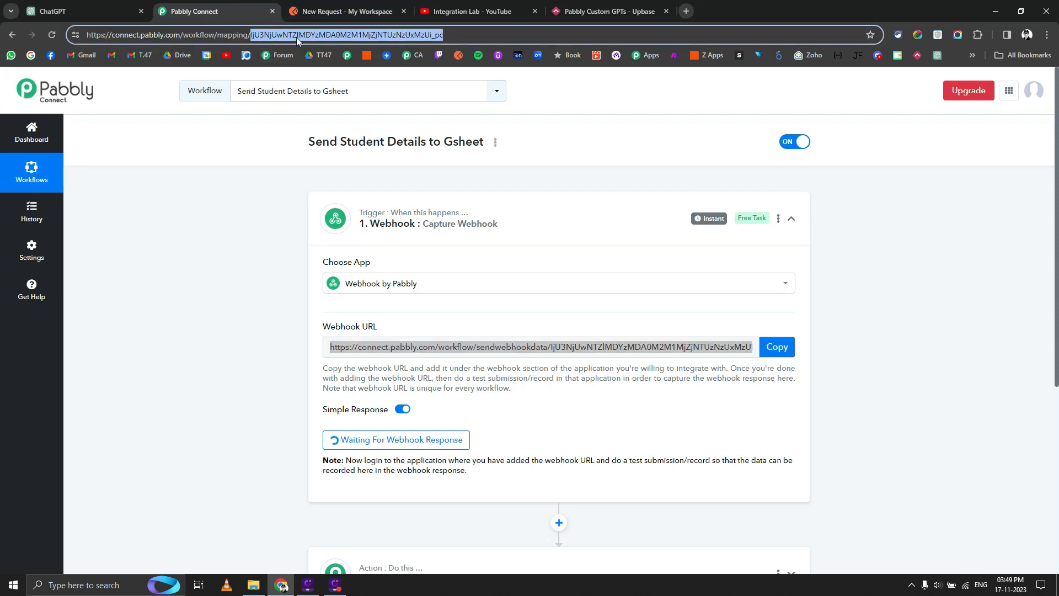
{"action": "left_click", "coordinate": [336, 12]}
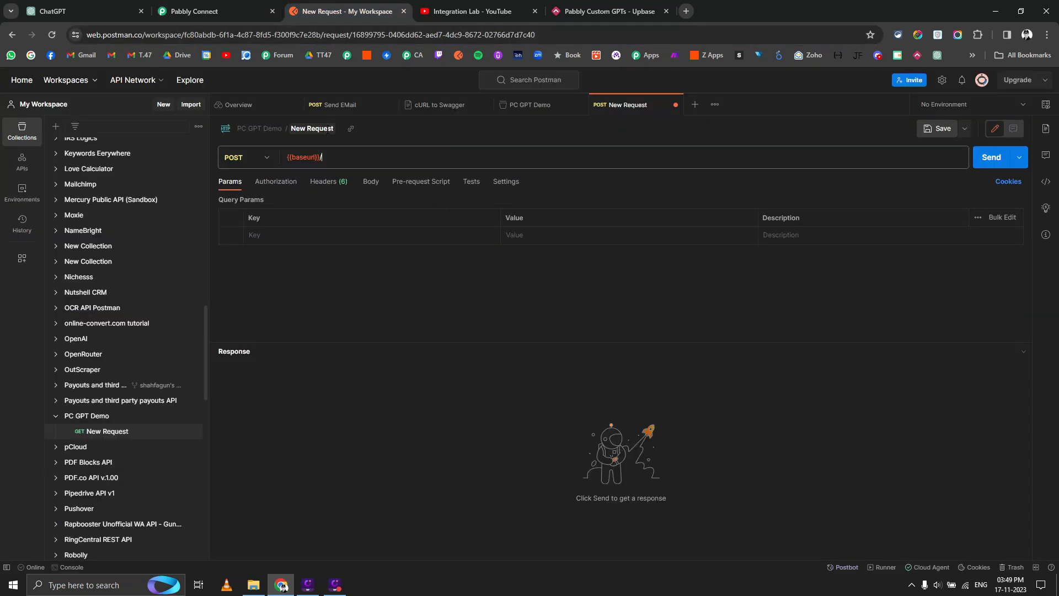
{"action": "key", "text": "ctrl+v"}
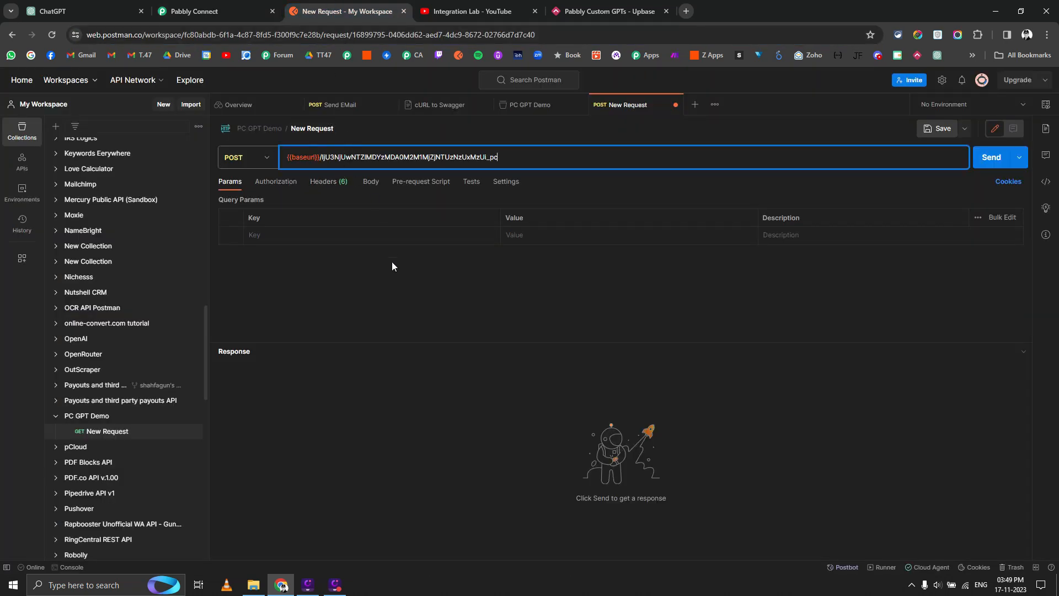
{"action": "left_click", "coordinate": [393, 266]}
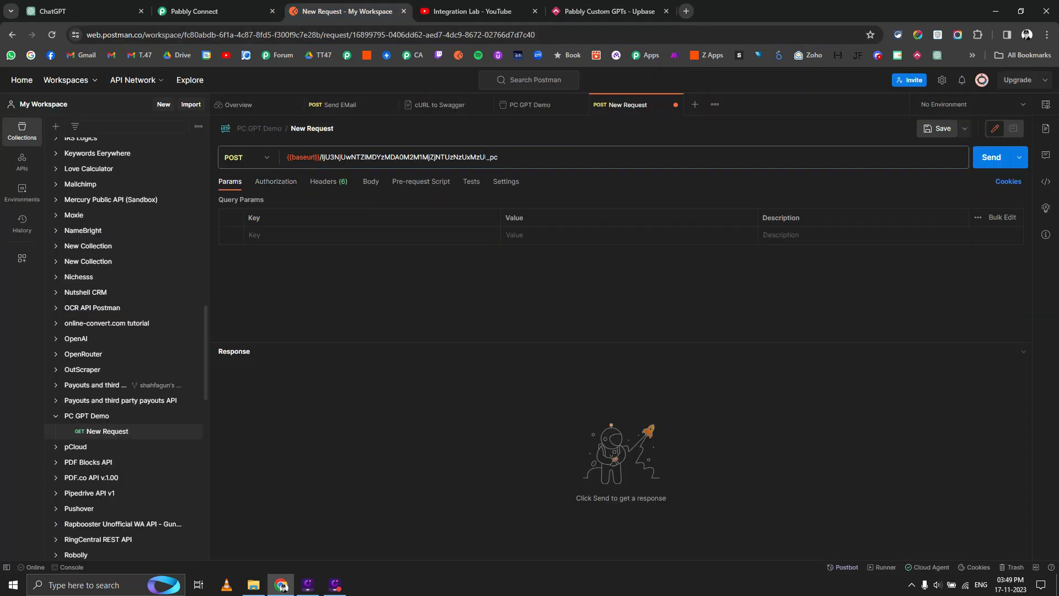
Save the request and set its body type to raw JSON.
{"action": "left_click", "coordinate": [932, 129]}
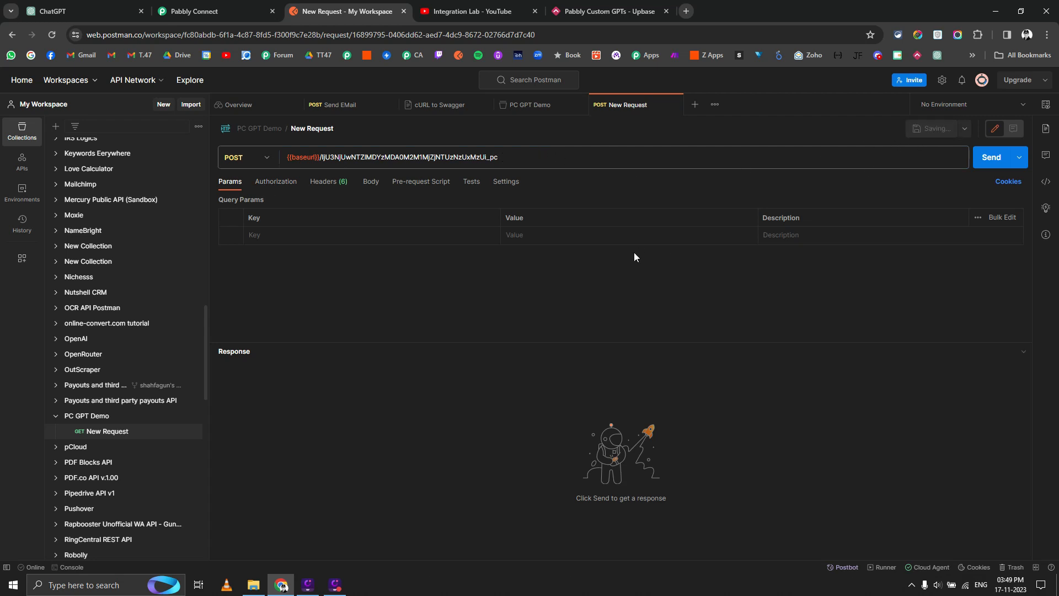
{"action": "left_click", "coordinate": [371, 184]}
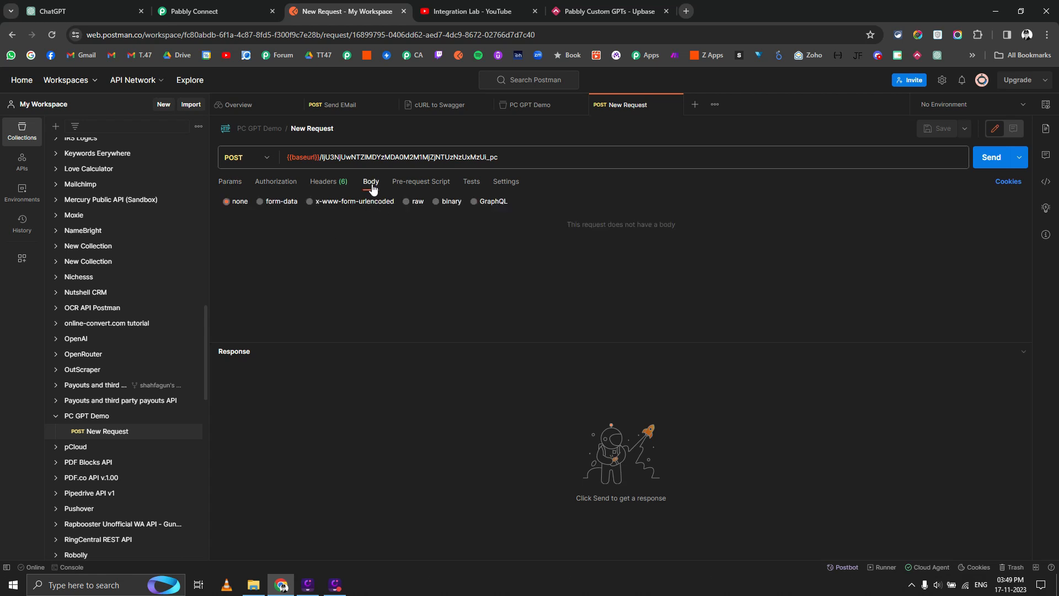
{"action": "left_click", "coordinate": [410, 201]}
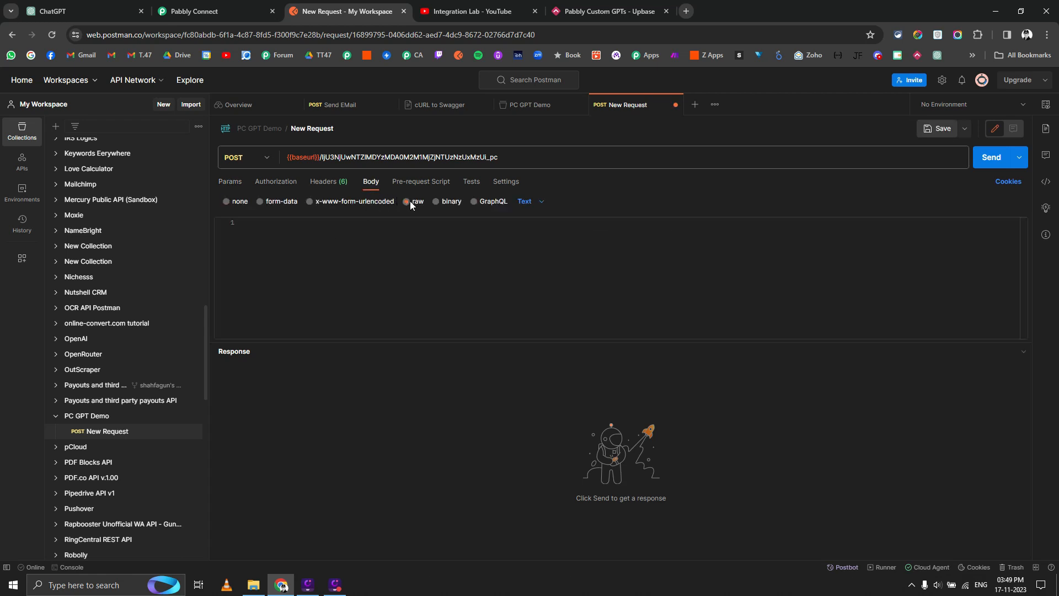
{"action": "left_click", "coordinate": [530, 202]}
{"action": "left_click", "coordinate": [534, 258]}
Type a JSON body with a test name field and an e-mail address field.
{"action": "left_click", "coordinate": [366, 257]}
{"action": "type", "text": "{"}
{"action": "key", "text": "Return"}
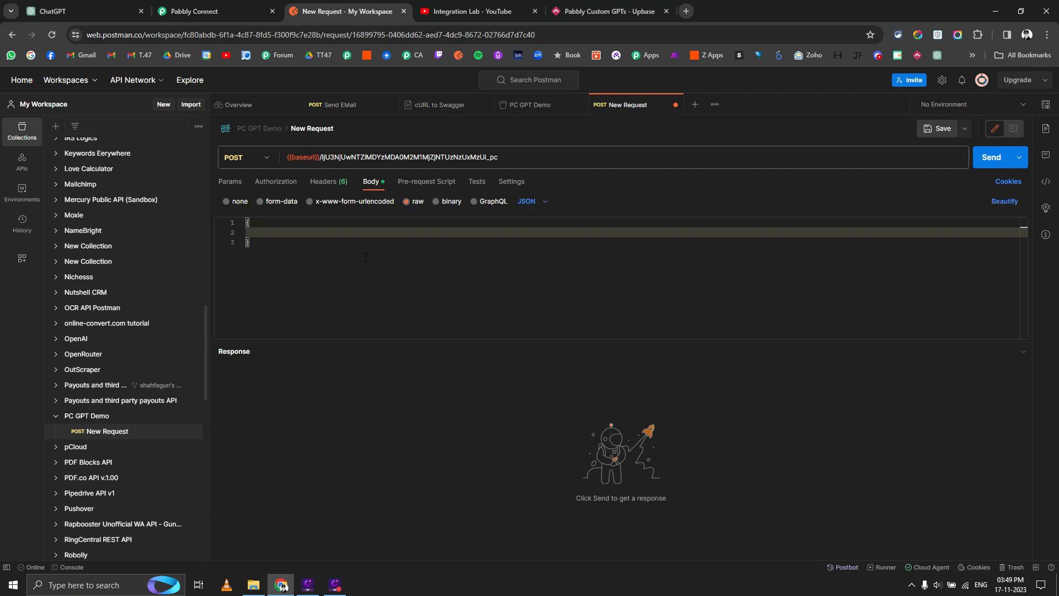
{"action": "type", "text": "\"name\": \"Fagun Test"}
{"action": "type", "text": ","}
{"action": "key", "text": "Return"}
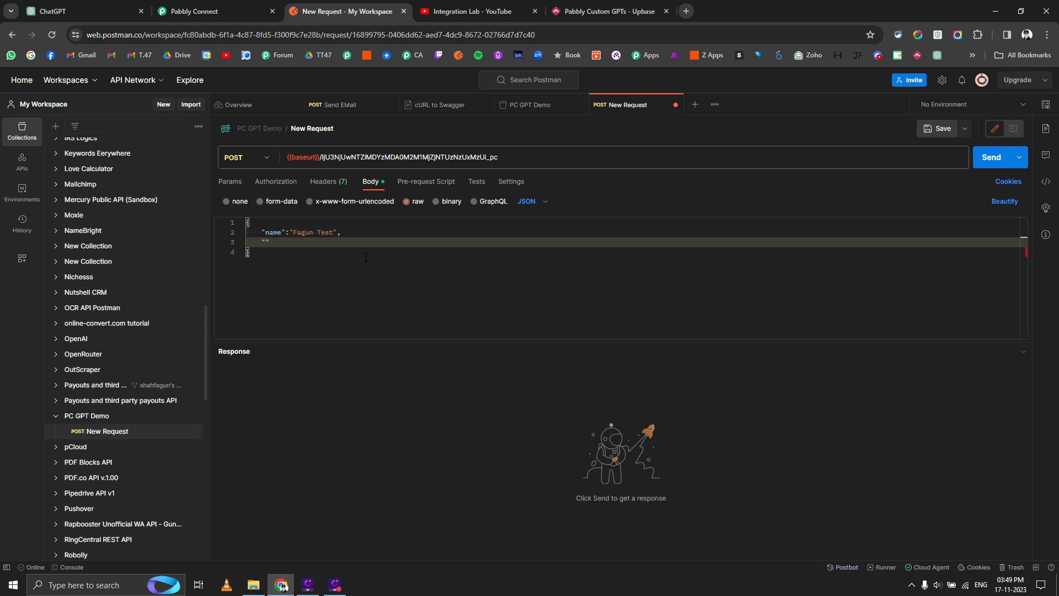
{"action": "type", "text": "\"email\":\";;em"}
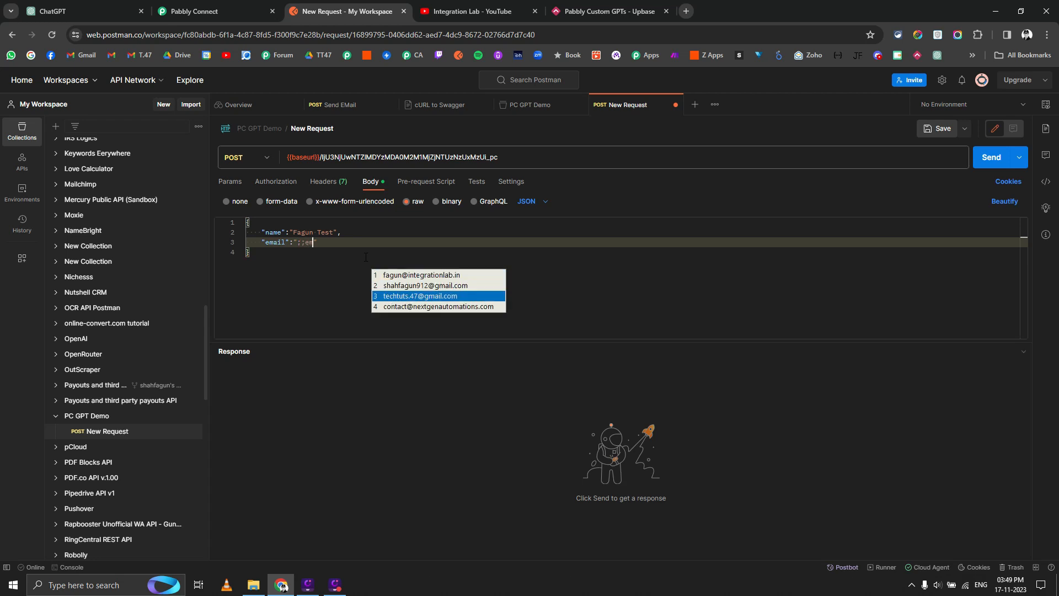
{"action": "key", "text": "BackSpace"}
{"action": "key", "text": "BackSpace"}
{"action": "key", "text": "BackSpace"}
{"action": "key", "text": "BackSpace"}
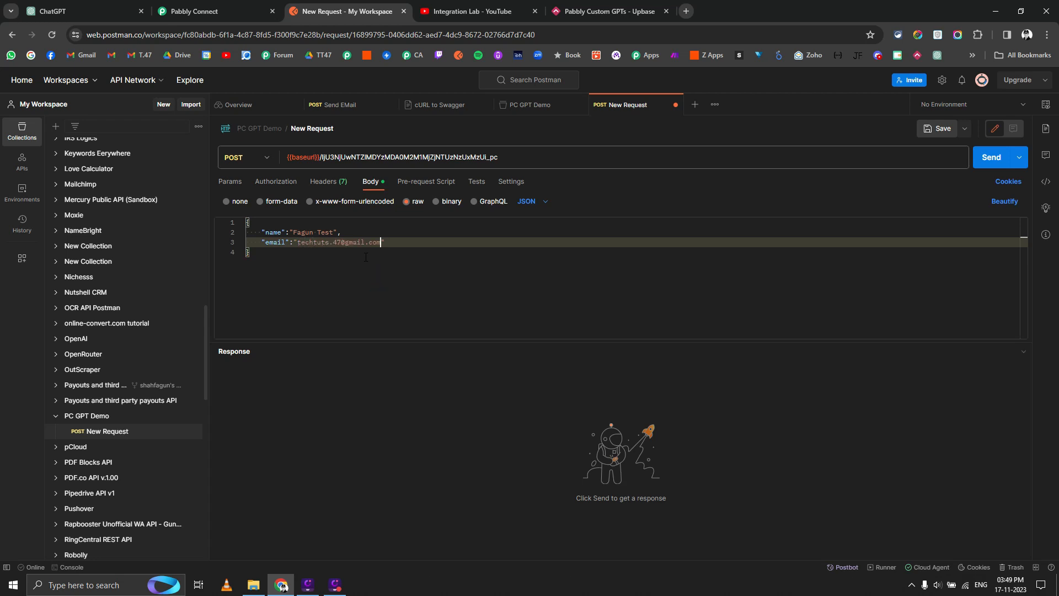
Add a marks field of "55" to the JSON body and save the request.
{"action": "key", "text": "End"}
{"action": "type", "text": ","}
{"action": "key", "text": "Return"}
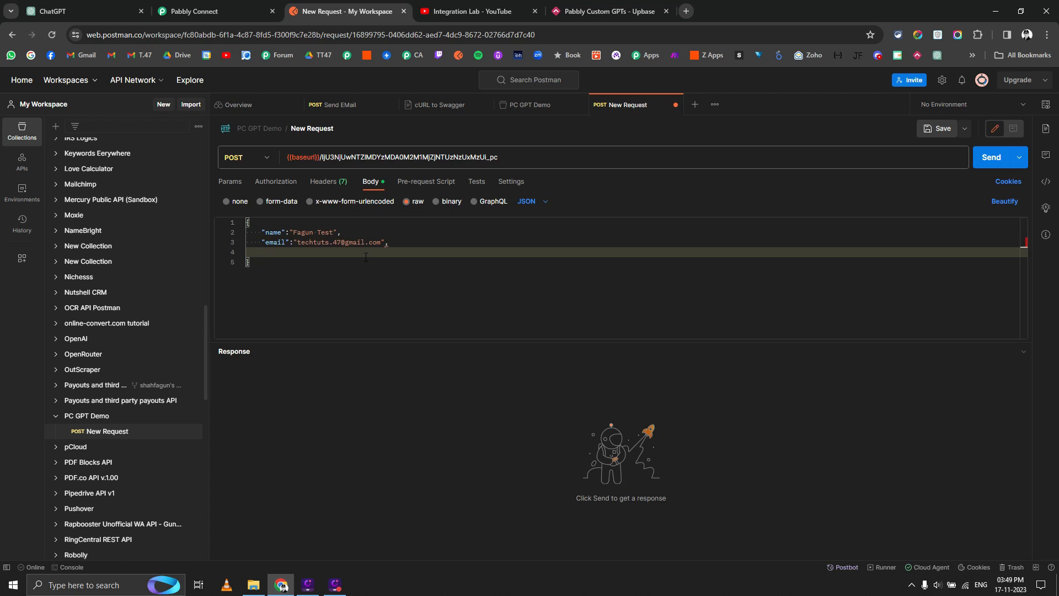
{"action": "type", "text": "\"marks"}
{"action": "key", "text": "End"}
{"action": "type", "text": ":\"55"}
{"action": "key", "text": "ctrl+s"}
{"action": "left_click", "coordinate": [986, 158]}
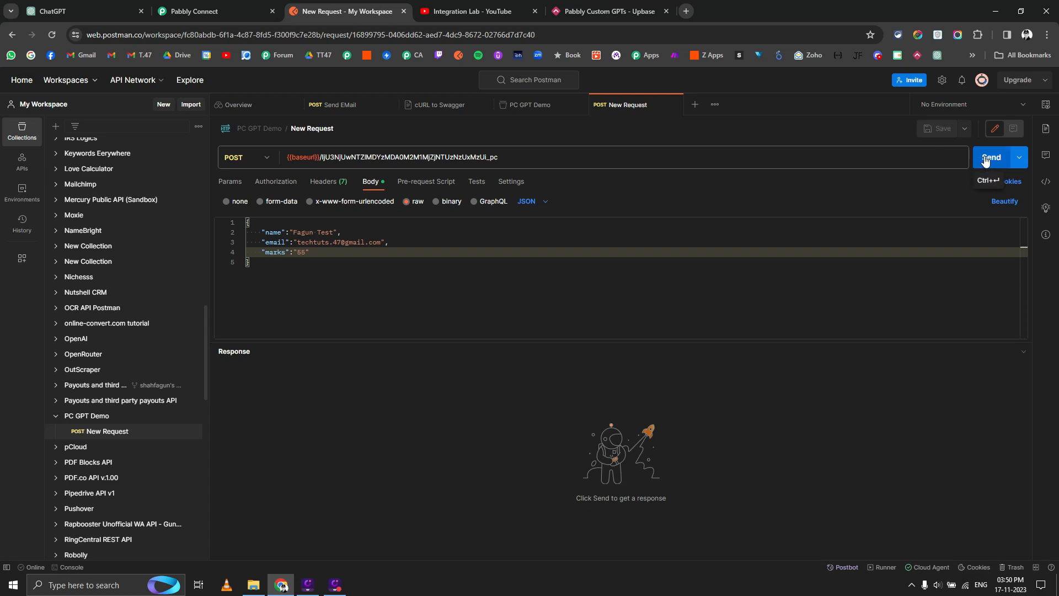
Send the request and verify Pabbly's webhook captured the Name, Email and Marks fields.
{"action": "left_click", "coordinate": [194, 11]}
{"action": "left_click", "coordinate": [375, 12]}
{"action": "left_click", "coordinate": [987, 165]}
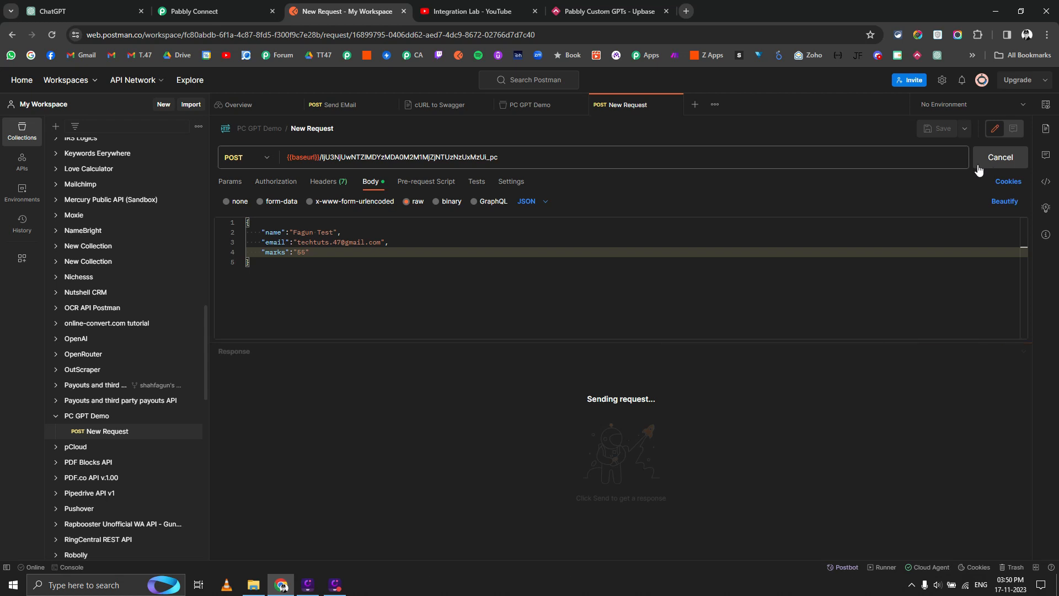
{"action": "left_click", "coordinate": [238, 6]}
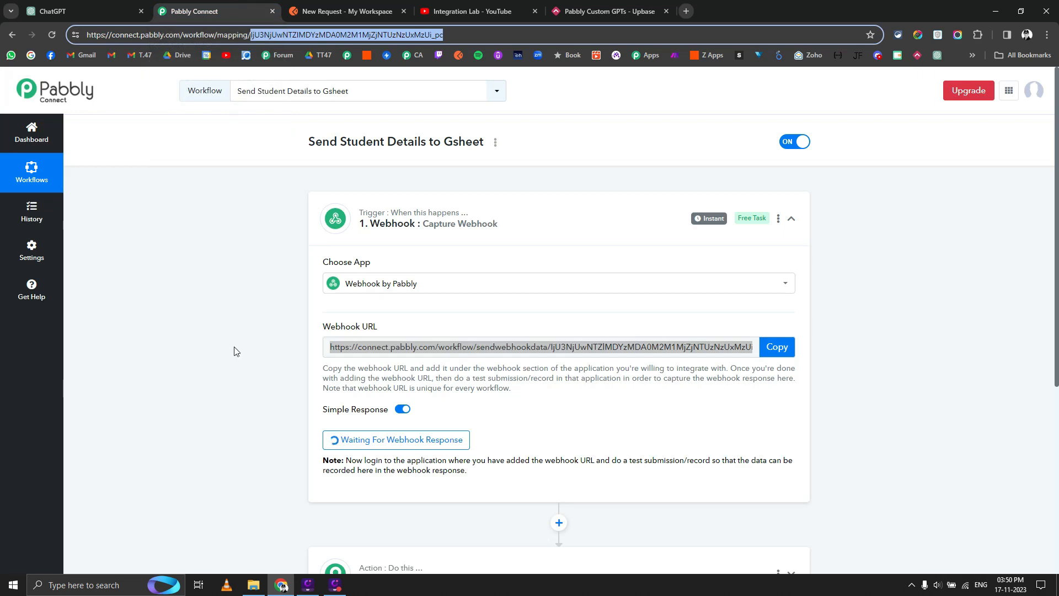
{"action": "scroll", "coordinate": [252, 406], "scroll_direction": "down", "scroll_amount": 5}
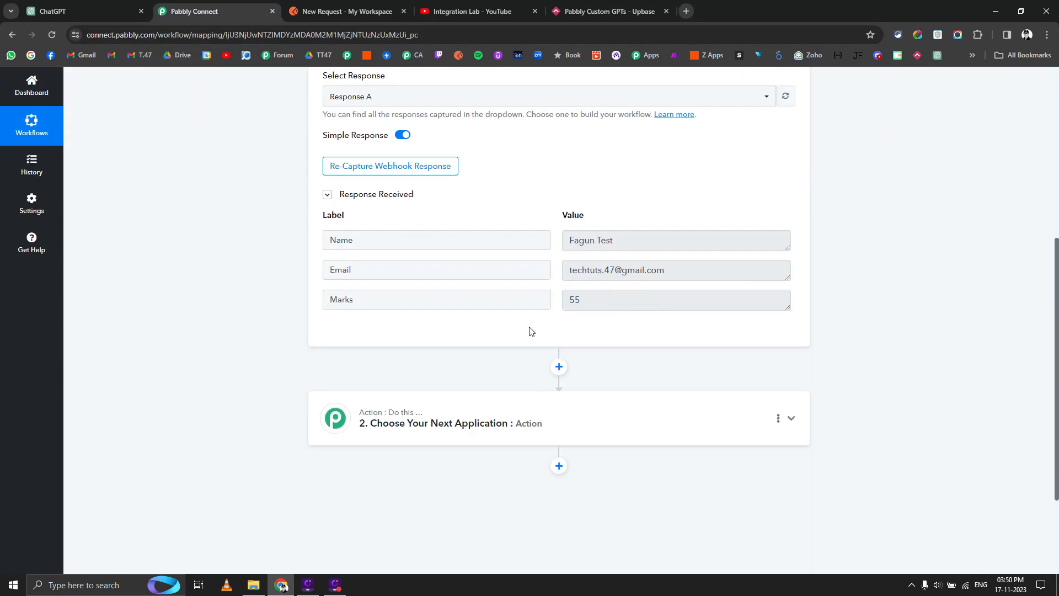
{"action": "left_click", "coordinate": [347, 11]}
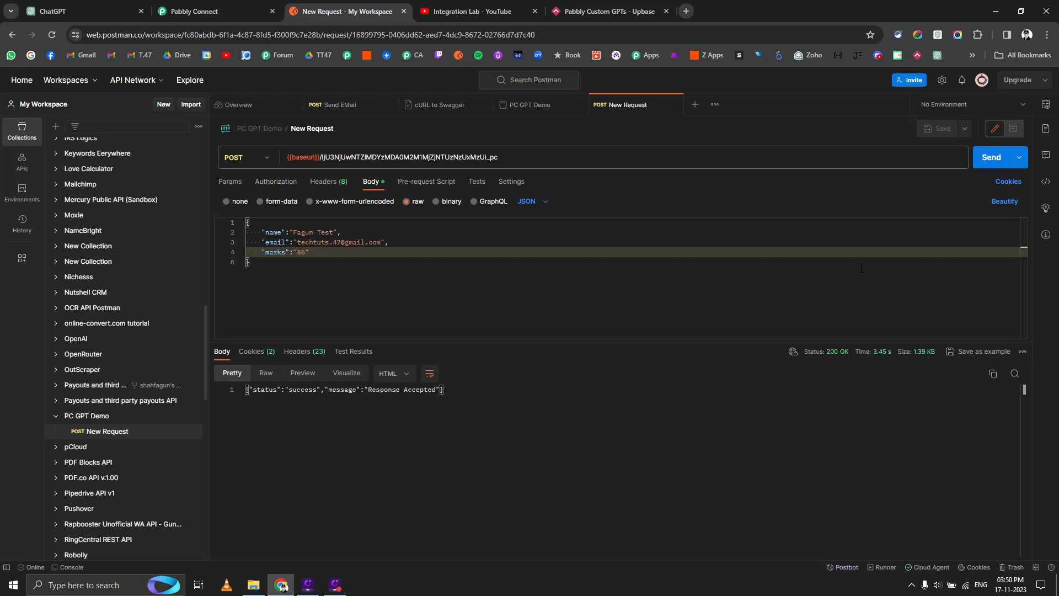
Copy the request as a cURL code snippet and open a blank browser tab.
{"action": "left_click", "coordinate": [1047, 184]}
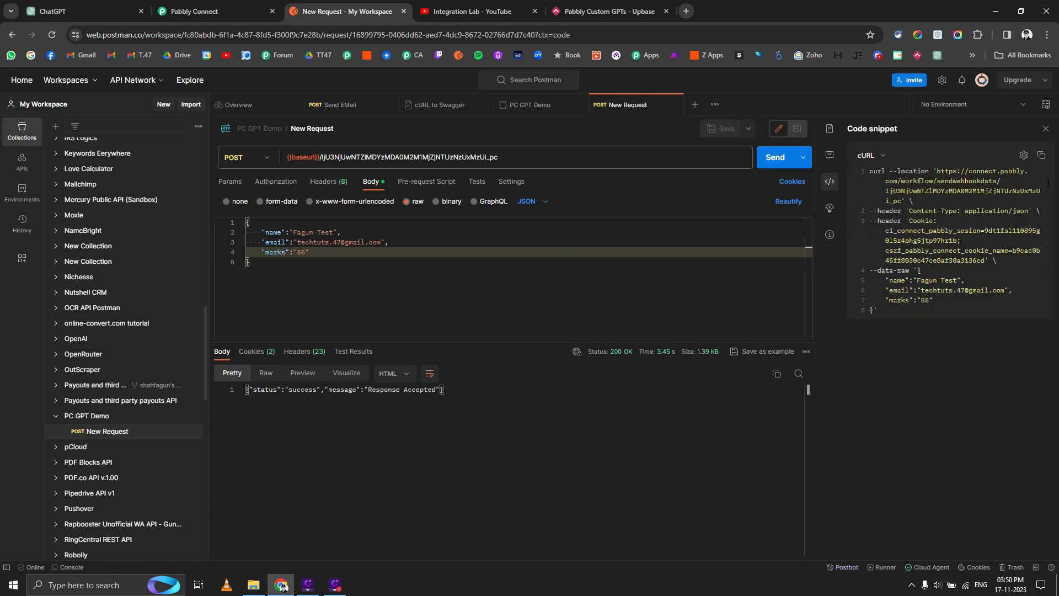
{"action": "left_click", "coordinate": [1042, 157]}
{"action": "left_click", "coordinate": [55, 11]}
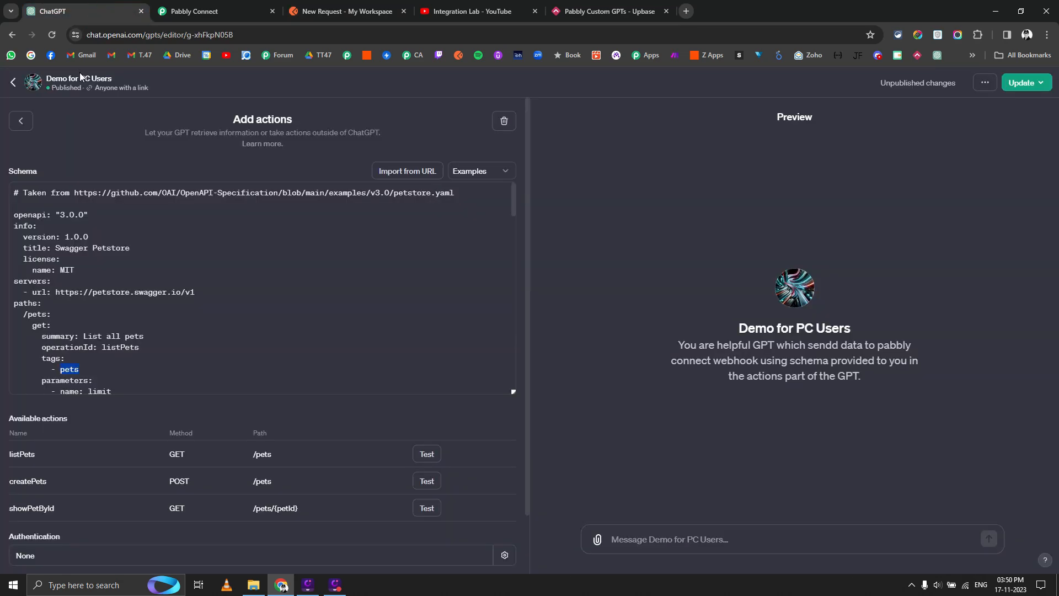
{"action": "left_click", "coordinate": [687, 11]}
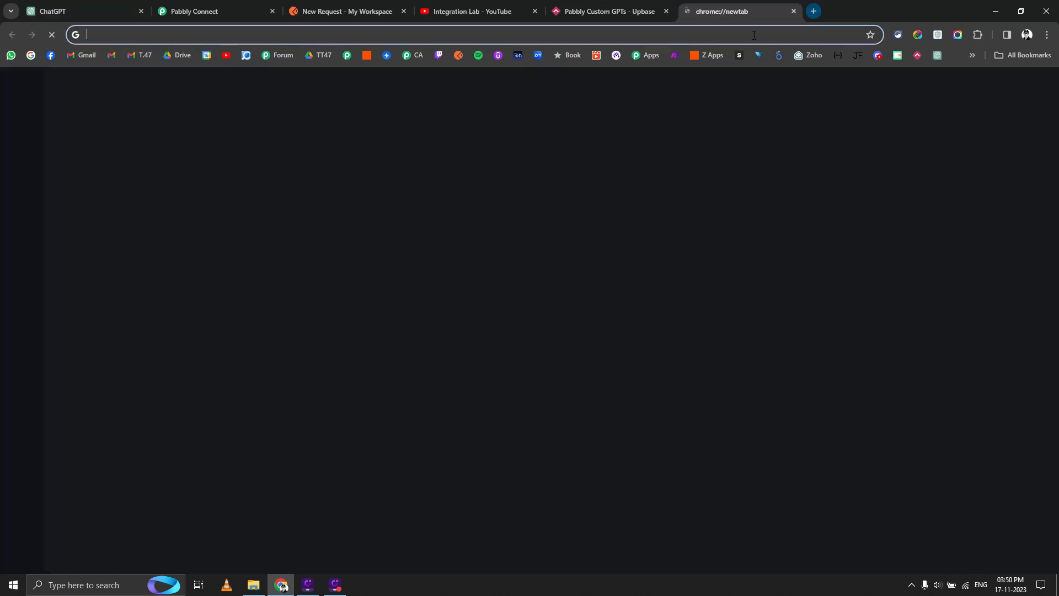
Load ChatGPT and draft a prompt requesting an OpenAPI schema for this cURL with a server URL.
{"action": "left_click", "coordinate": [938, 59]}
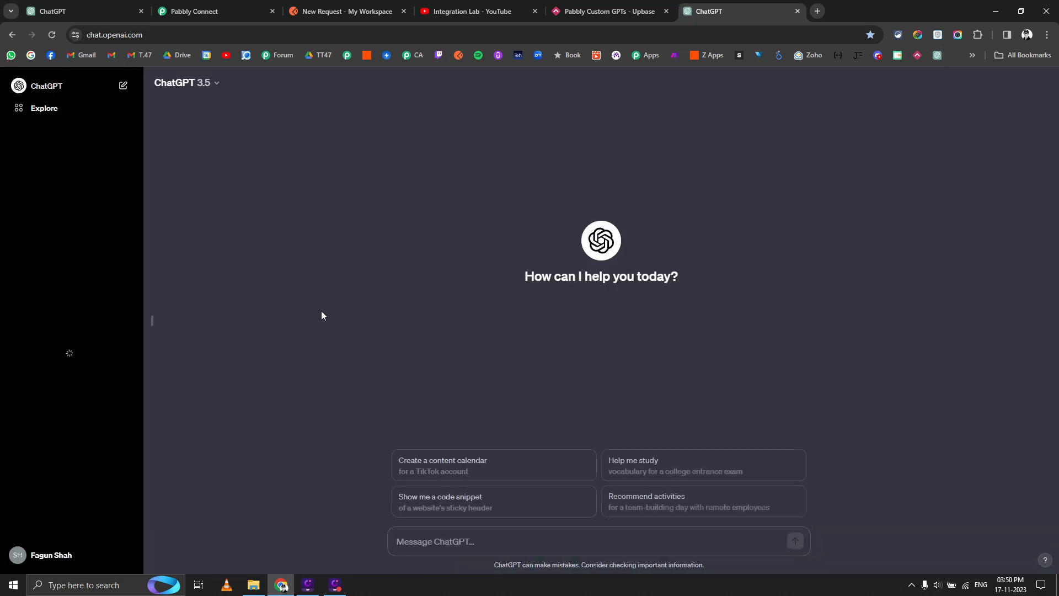
{"action": "type", "text": "G"}
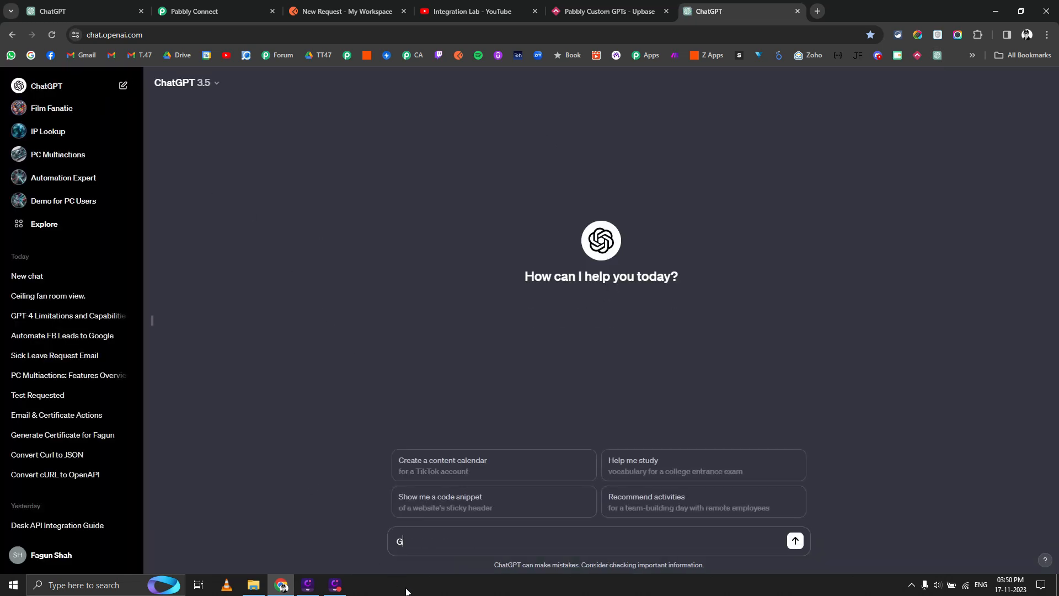
{"action": "type", "text": "enerate OpenAPI schema to use in Open"}
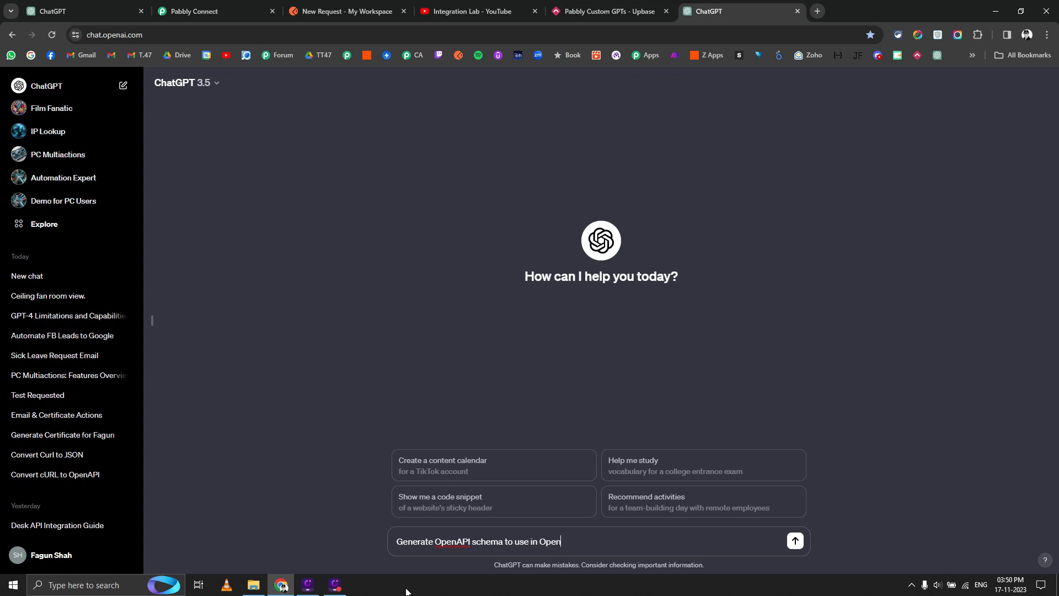
{"action": "type", "text": "AI GPT for this CURL with server"}
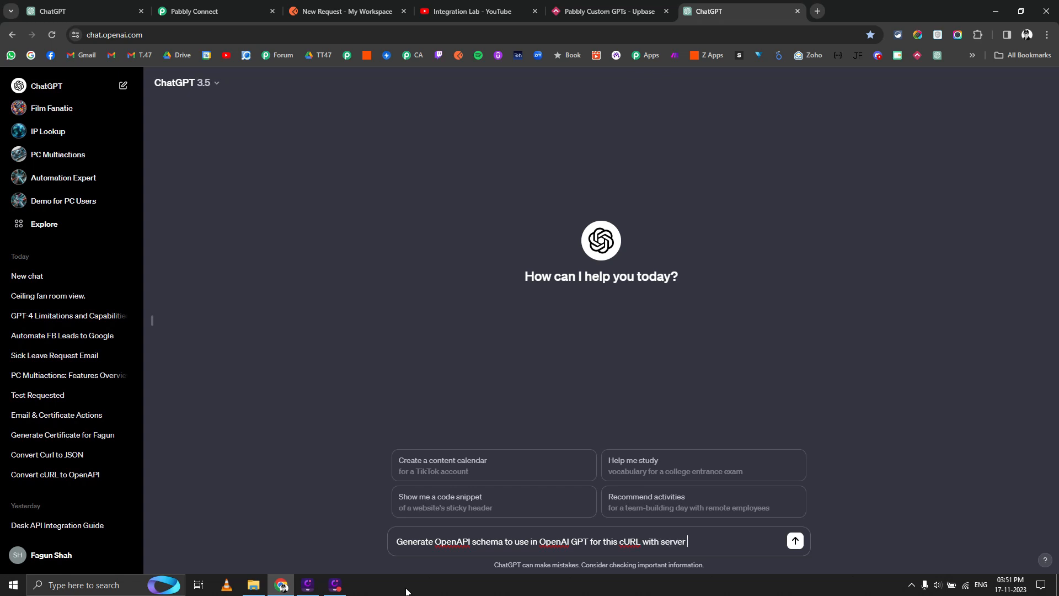
{"action": "type", "text": " usrl l as -"}
Copy the baseurl value from PC GPT Demo's variables into the ChatGPT prompt.
{"action": "left_click", "coordinate": [317, 13]}
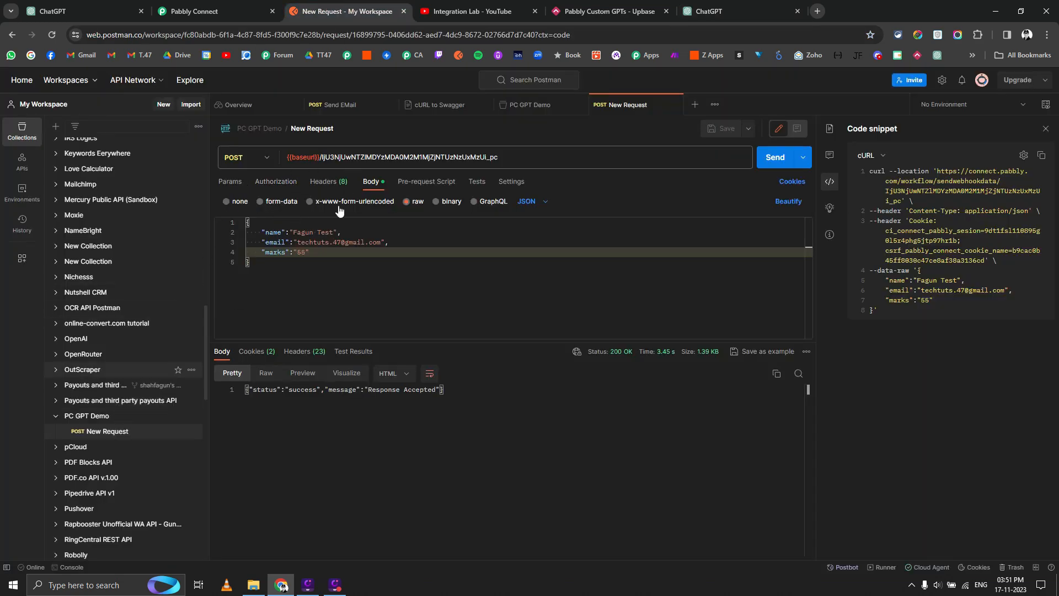
{"action": "left_click", "coordinate": [554, 112]}
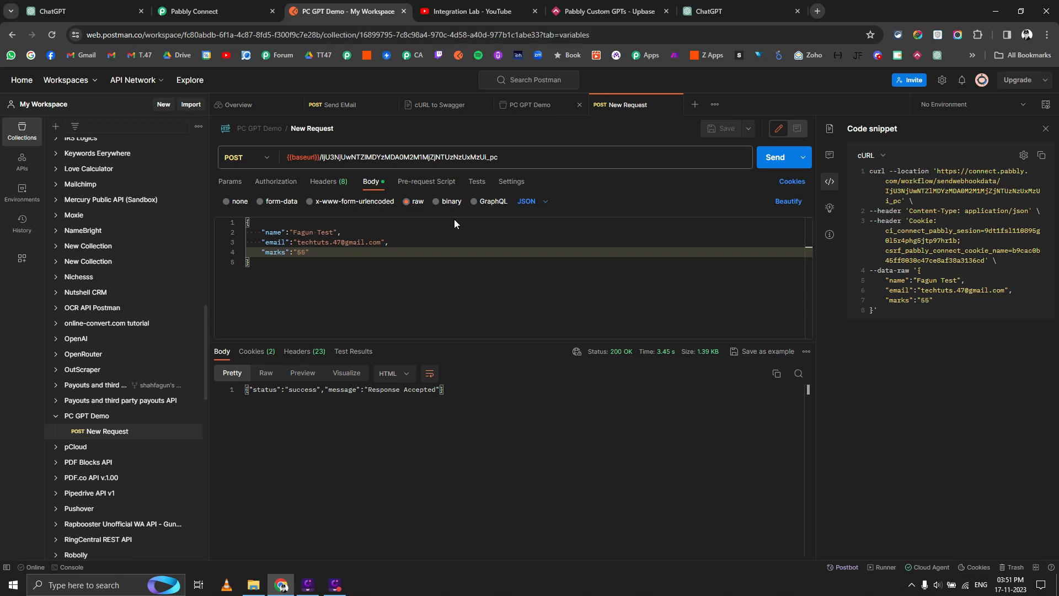
{"action": "triple_click", "coordinate": [493, 234]}
{"action": "key", "text": "ctrl+c"}
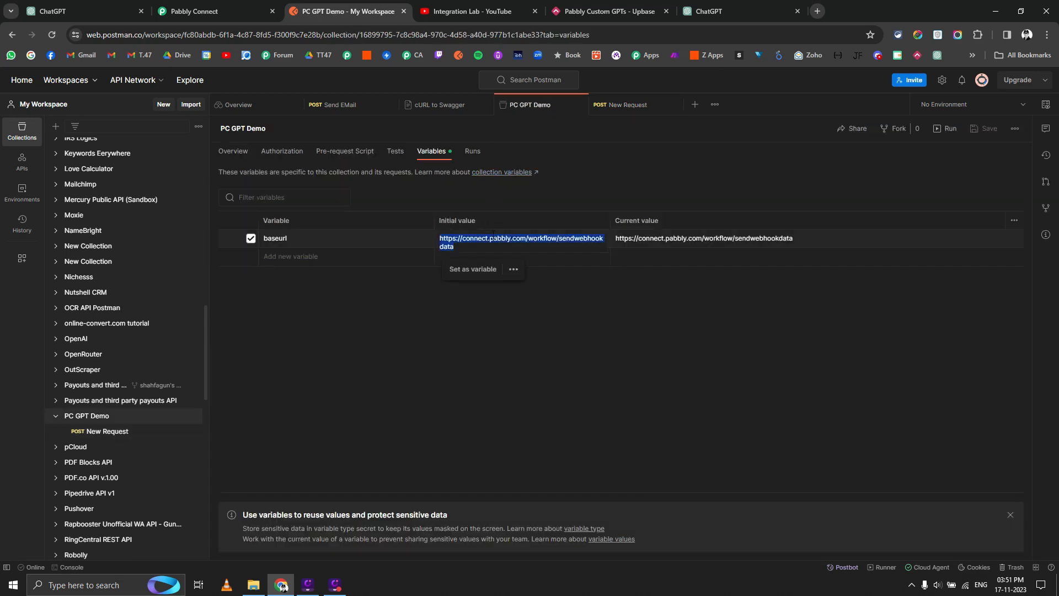
{"action": "left_click", "coordinate": [718, 11]}
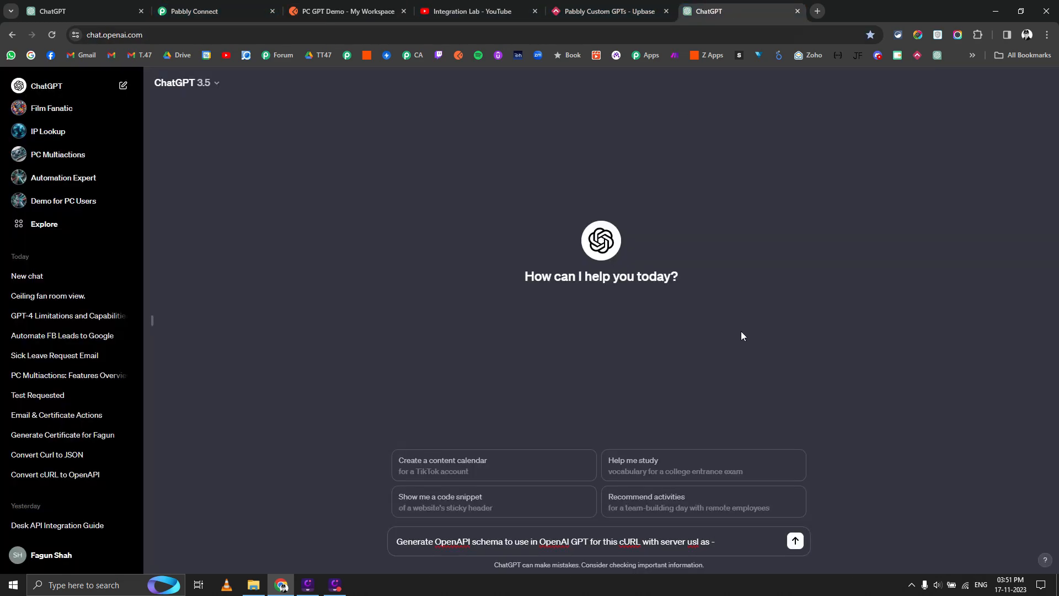
{"action": "key", "text": "ctrl+v"}
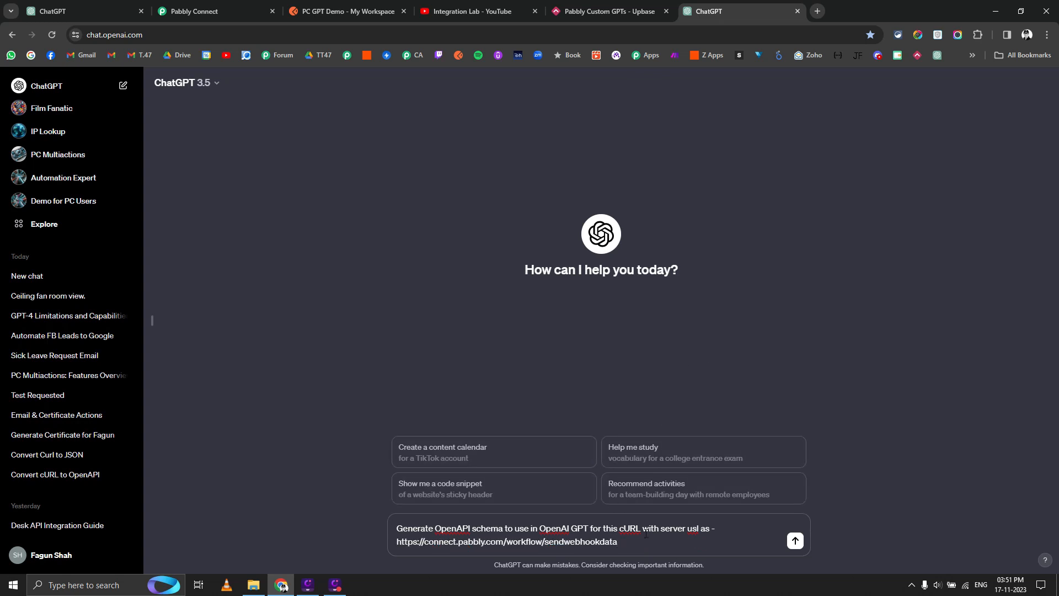
{"action": "key", "text": "shift+Return"}
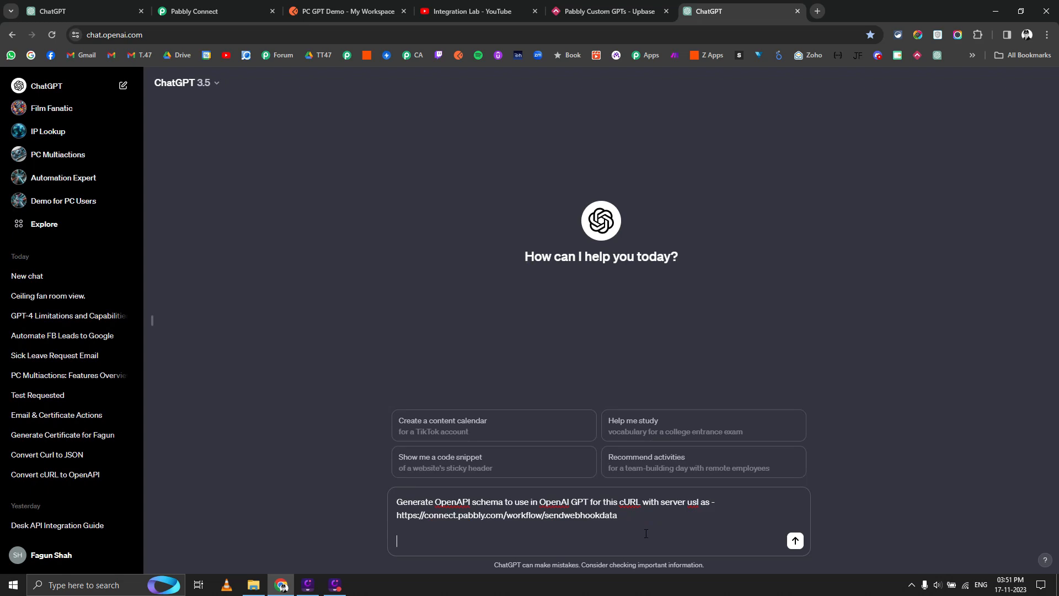
Rename the Postman request to 'Send data to Gsheet'.
{"action": "key", "text": "ctrl+2"}
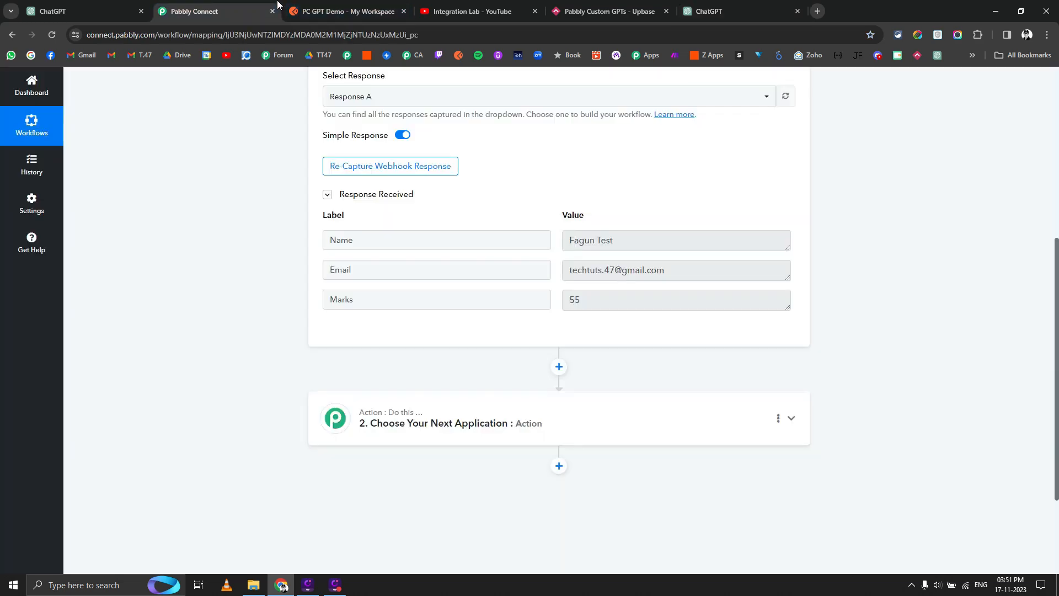
{"action": "key", "text": "ctrl+3"}
{"action": "left_click", "coordinate": [627, 108]}
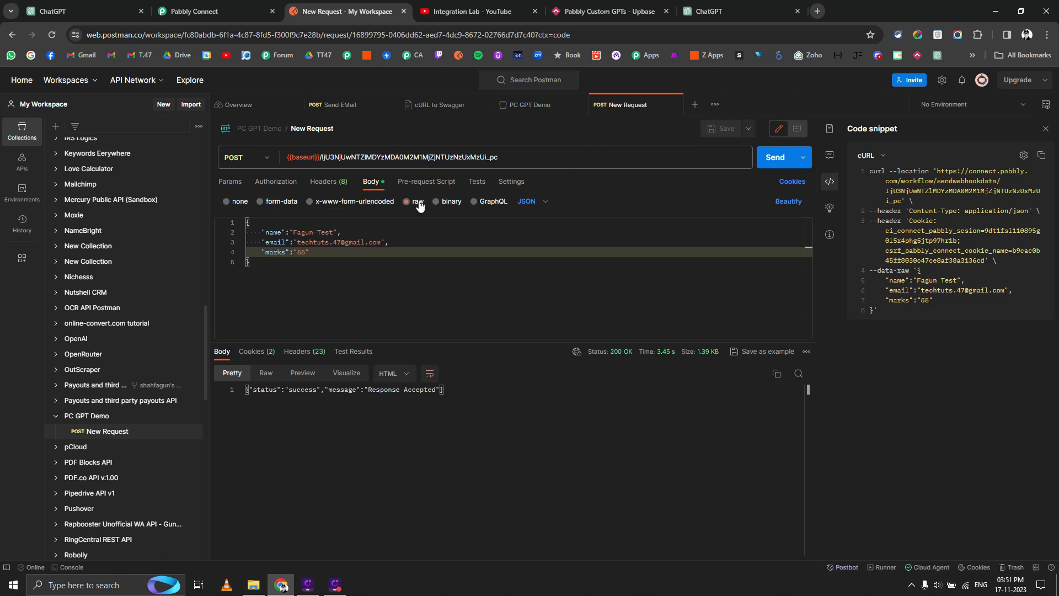
{"action": "left_click", "coordinate": [314, 129]}
{"action": "type", "text": "Send d"}
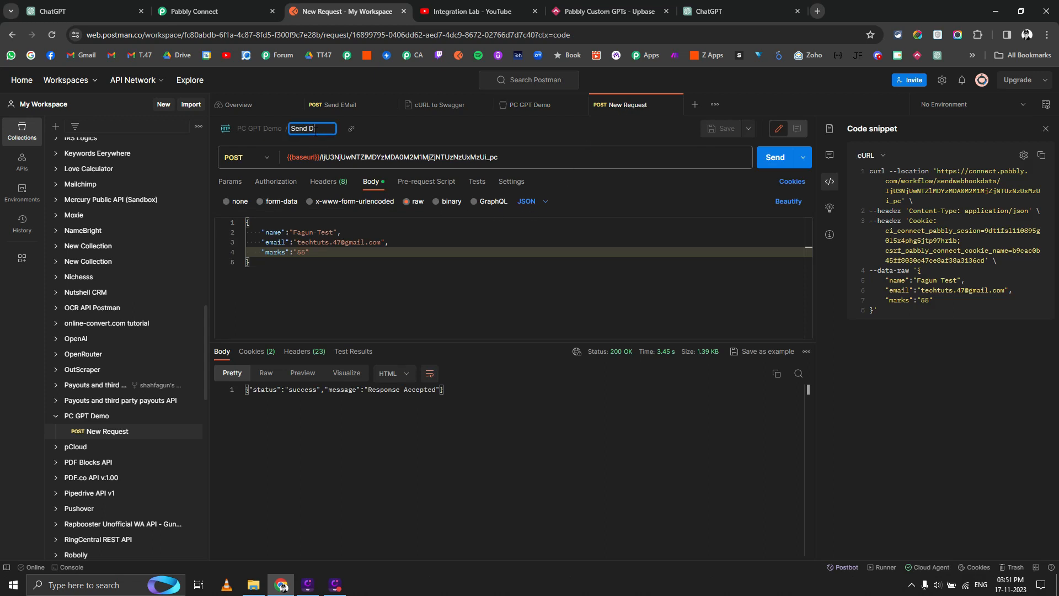
{"action": "type", "text": "ata to Gsheet"}
{"action": "left_click", "coordinate": [515, 309]}
{"action": "left_click", "coordinate": [1042, 155]}
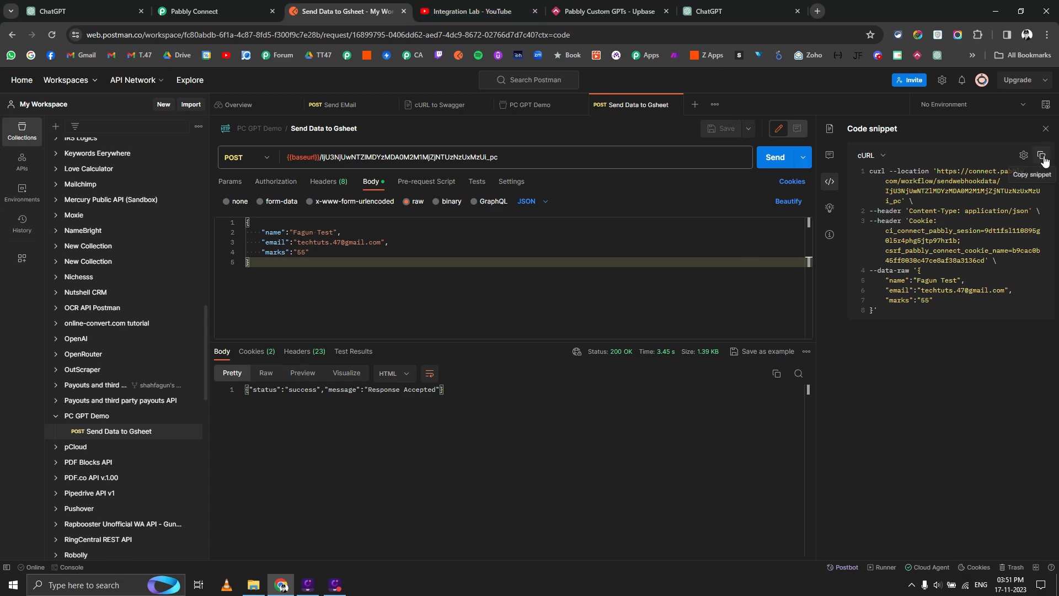
Paste the cURL into the ChatGPT prompt, send it, and review the generated OpenAPI YAML.
{"action": "left_click", "coordinate": [706, 6]}
{"action": "key", "text": "ctrl+v"}
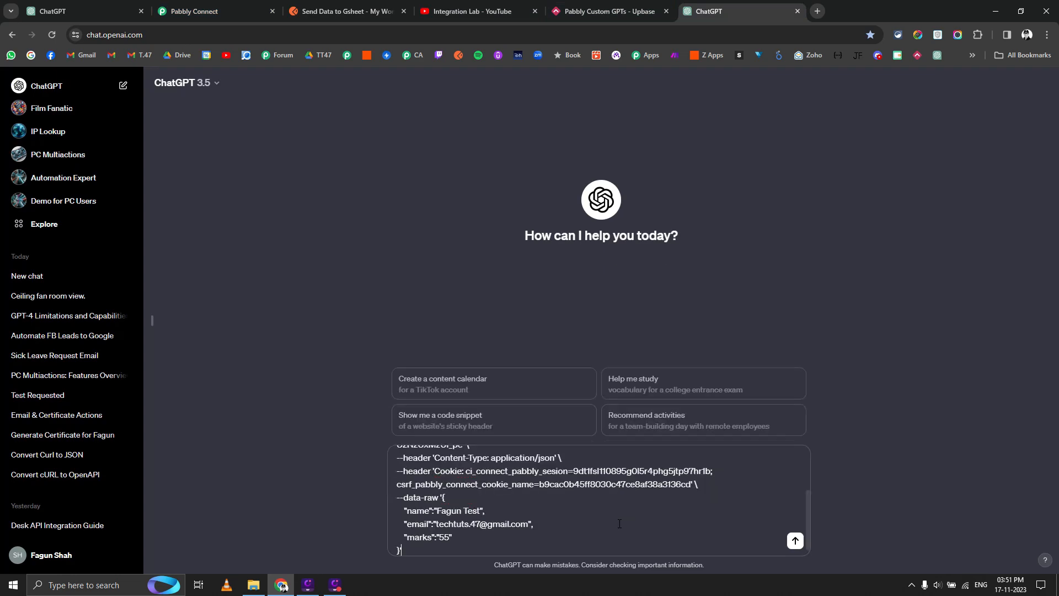
{"action": "key", "text": "Return"}
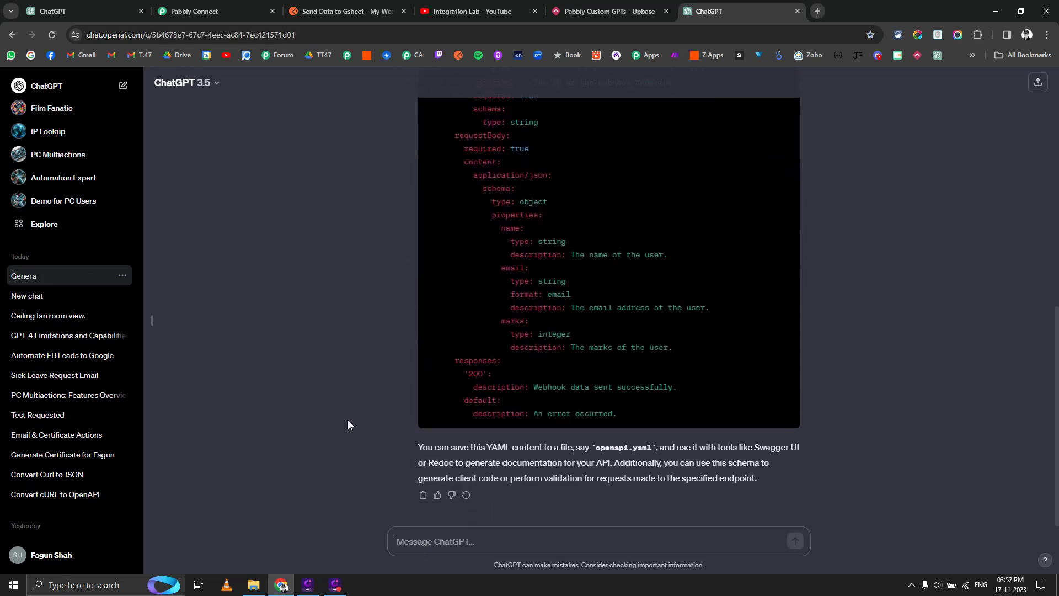
{"action": "scroll", "coordinate": [364, 430], "scroll_direction": "up", "scroll_amount": 4}
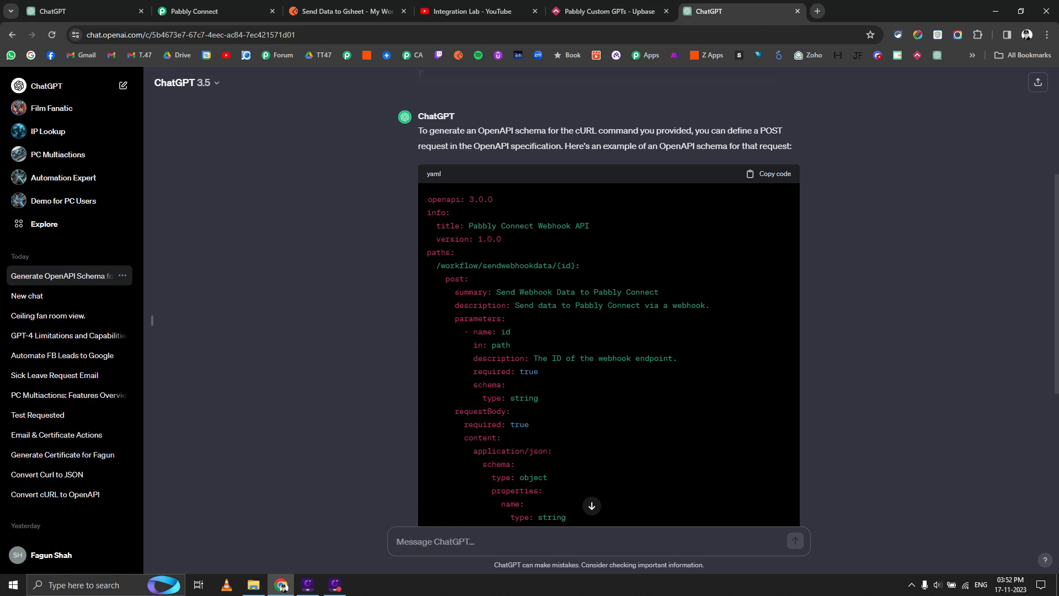
{"action": "scroll", "coordinate": [601, 481], "scroll_direction": "down", "scroll_amount": 5}
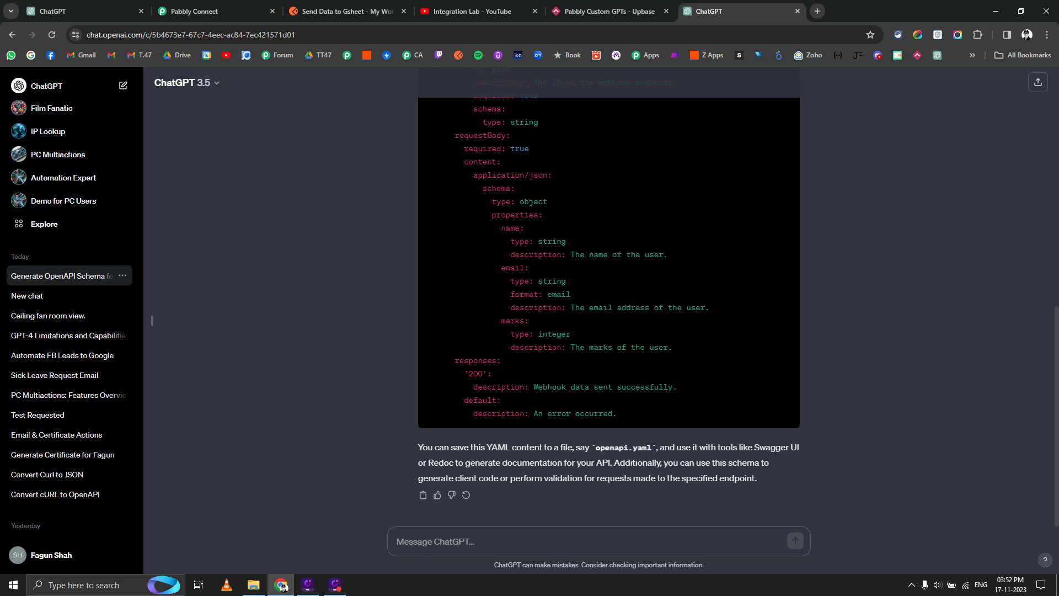
{"action": "scroll", "coordinate": [609, 312], "scroll_direction": "up", "scroll_amount": 4}
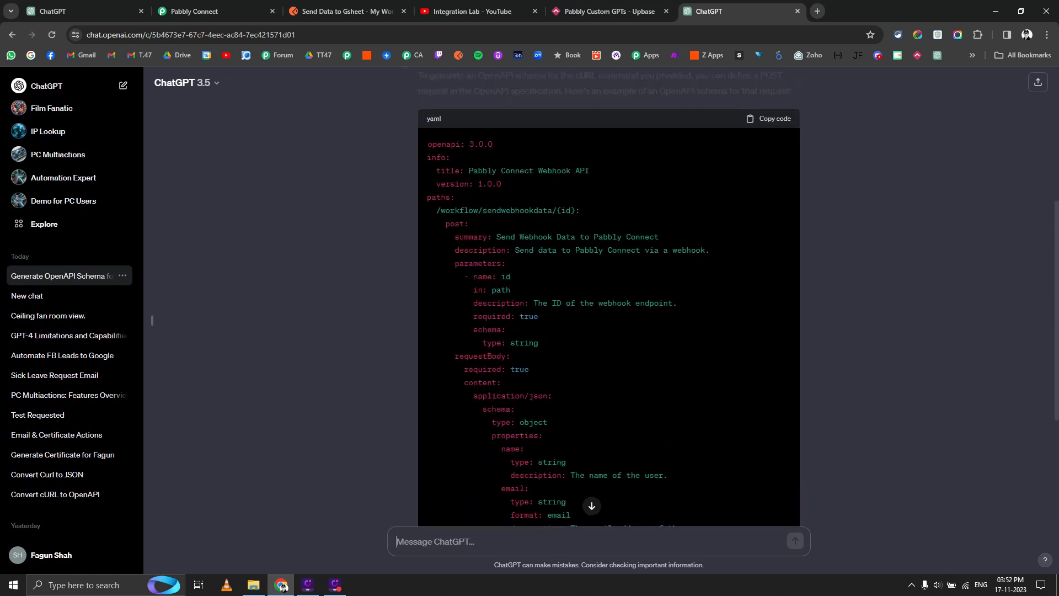
{"action": "scroll", "coordinate": [529, 248], "scroll_direction": "down", "scroll_amount": 3}
{"action": "scroll", "coordinate": [579, 242], "scroll_direction": "up", "scroll_amount": 4}
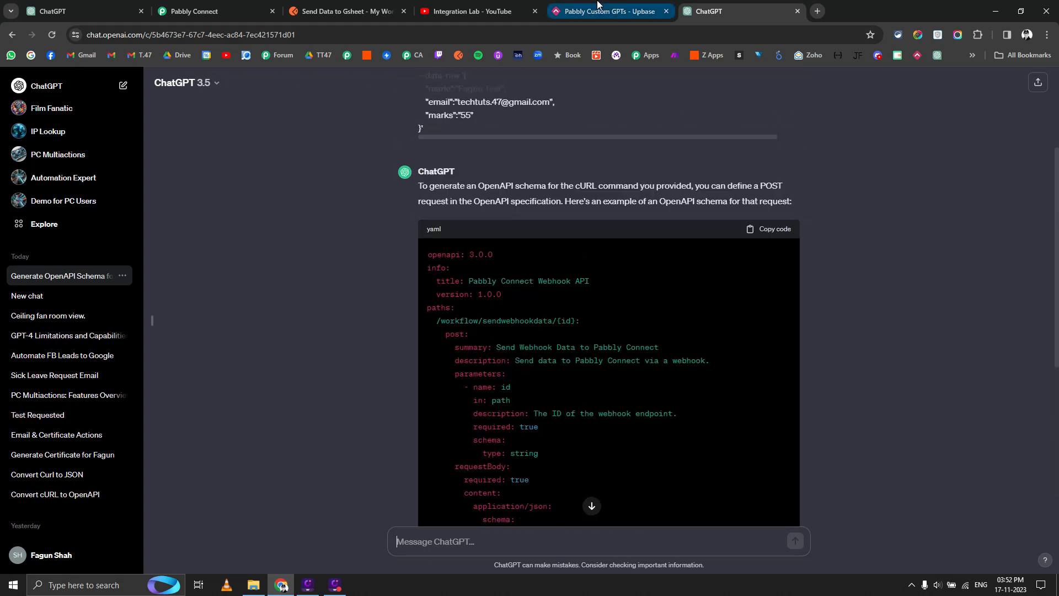
{"action": "left_click", "coordinate": [599, 11]}
{"action": "left_click", "coordinate": [556, 324]}
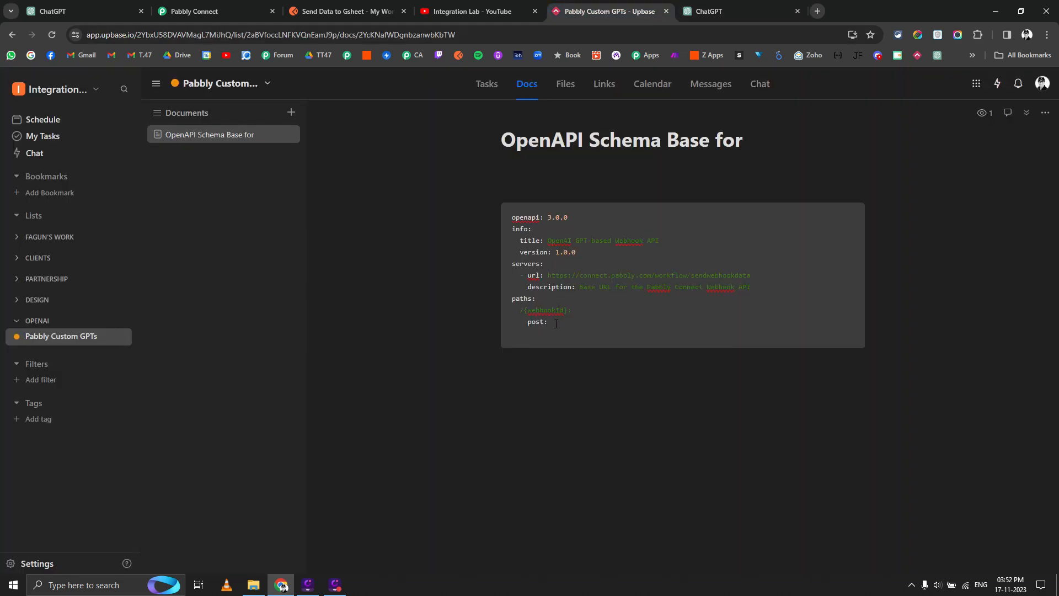
Copy the OpenAPI base schema code block from the Upbase document.
{"action": "key", "text": "ctrl+a"}
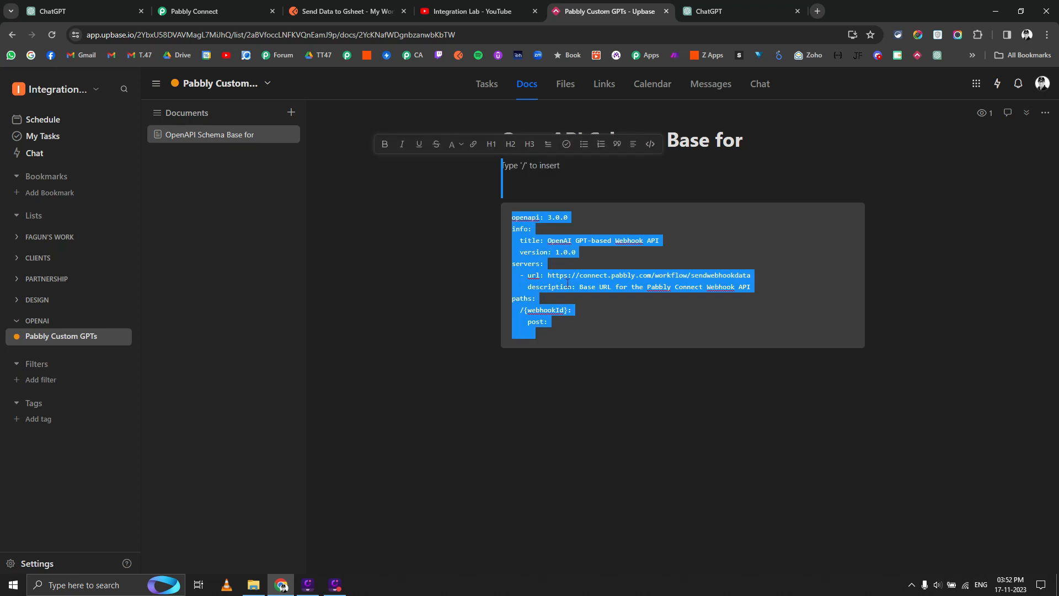
{"action": "left_click", "coordinate": [570, 287]}
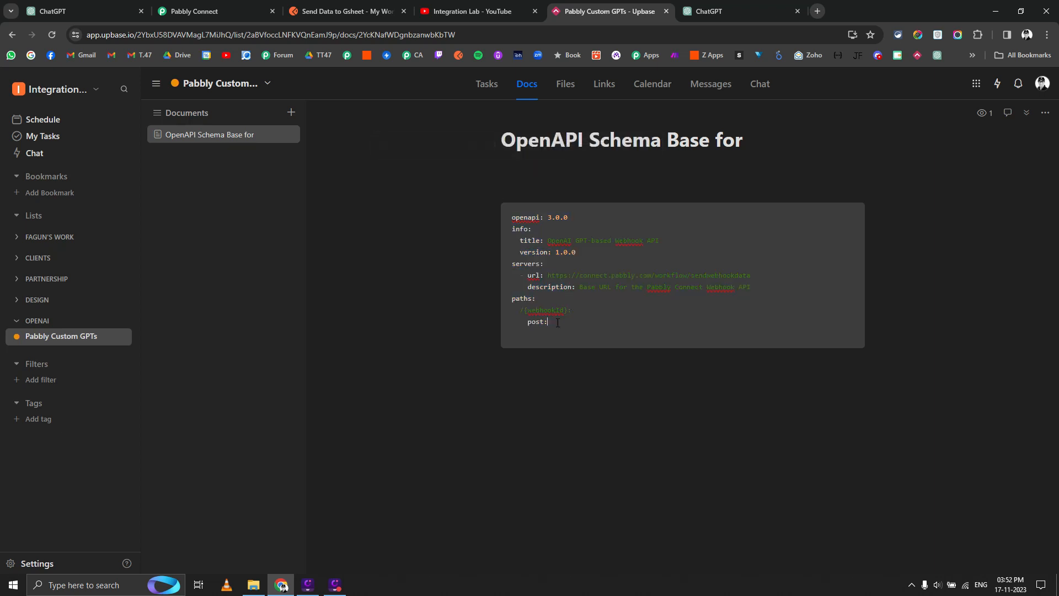
{"action": "left_click_drag", "start_coordinate": [538, 336], "coordinate": [561, 323]}
{"action": "left_click", "coordinate": [526, 266]}
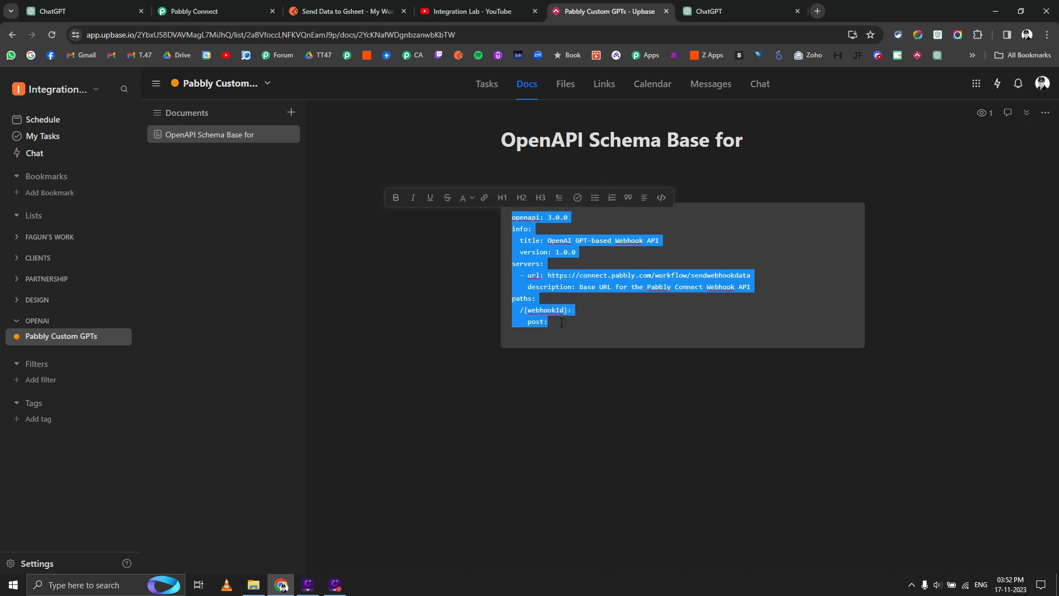
{"action": "left_click", "coordinate": [208, 4]}
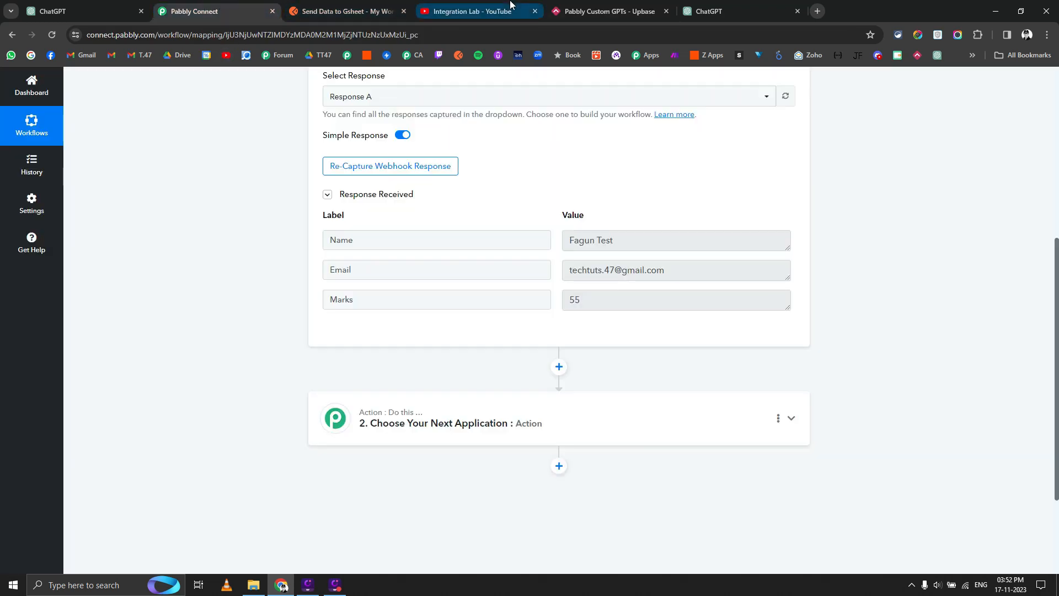
{"action": "left_click", "coordinate": [83, 9]}
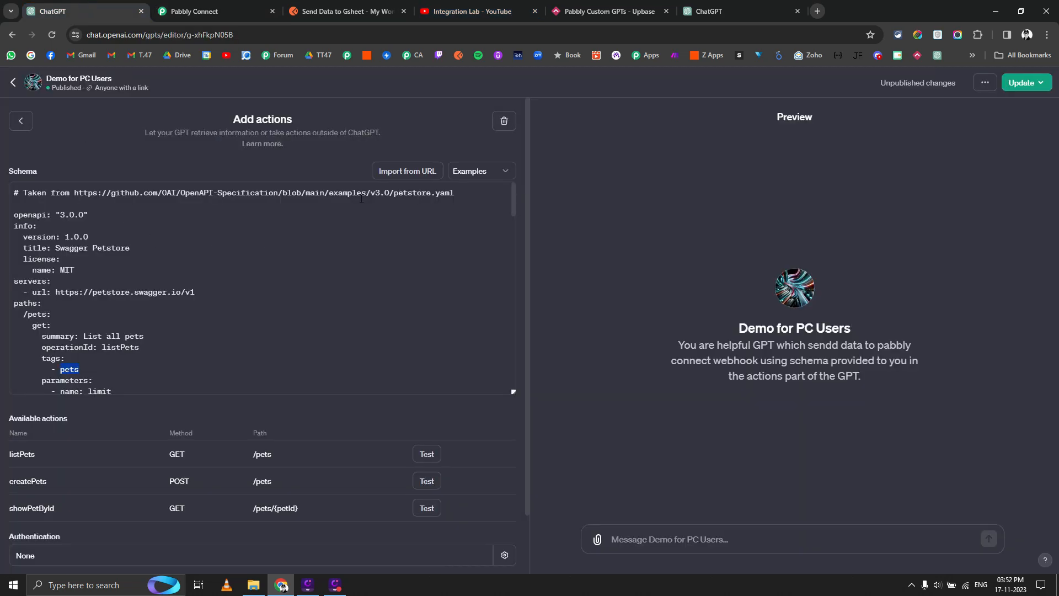
Replace the Petstore example in the Schema box with the pasted Pabbly base schema.
{"action": "left_click", "coordinate": [480, 172]}
{"action": "left_click", "coordinate": [407, 172]}
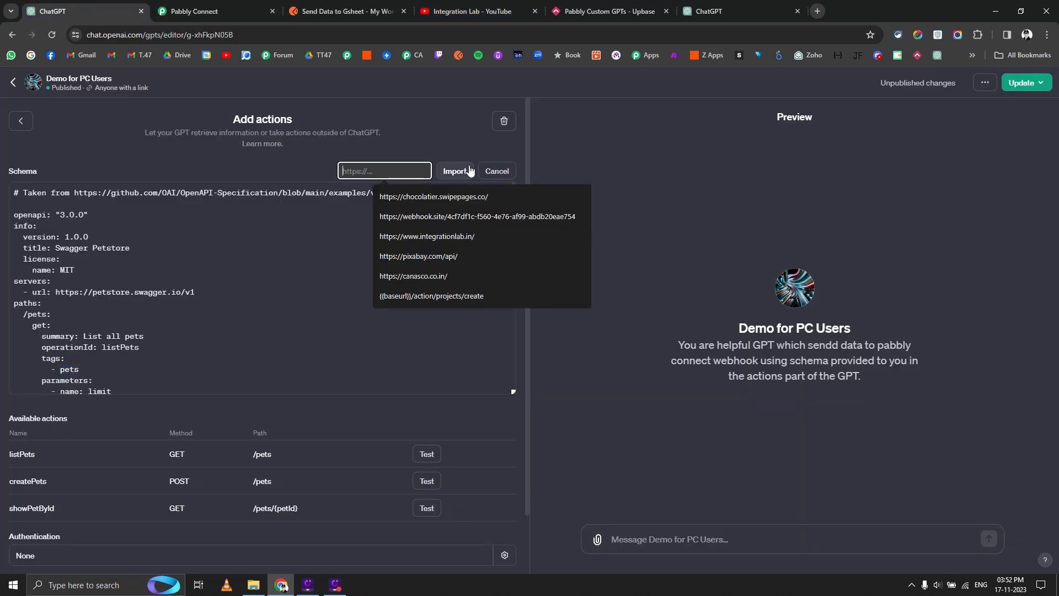
{"action": "left_click", "coordinate": [496, 172]}
{"action": "left_click", "coordinate": [260, 240]}
{"action": "key", "text": "ctrl+a"}
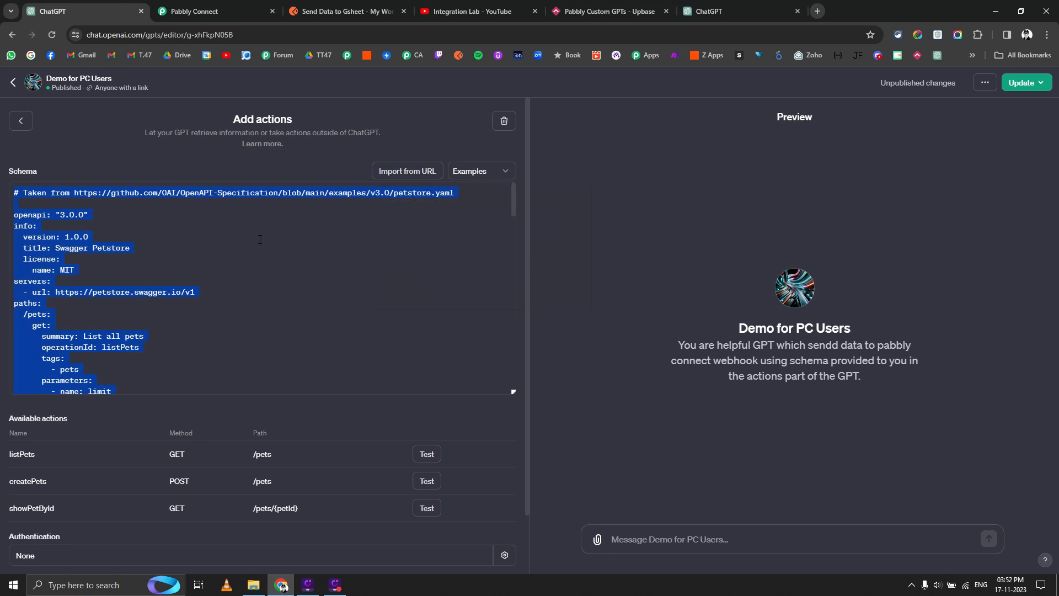
{"action": "key", "text": "BackSpace"}
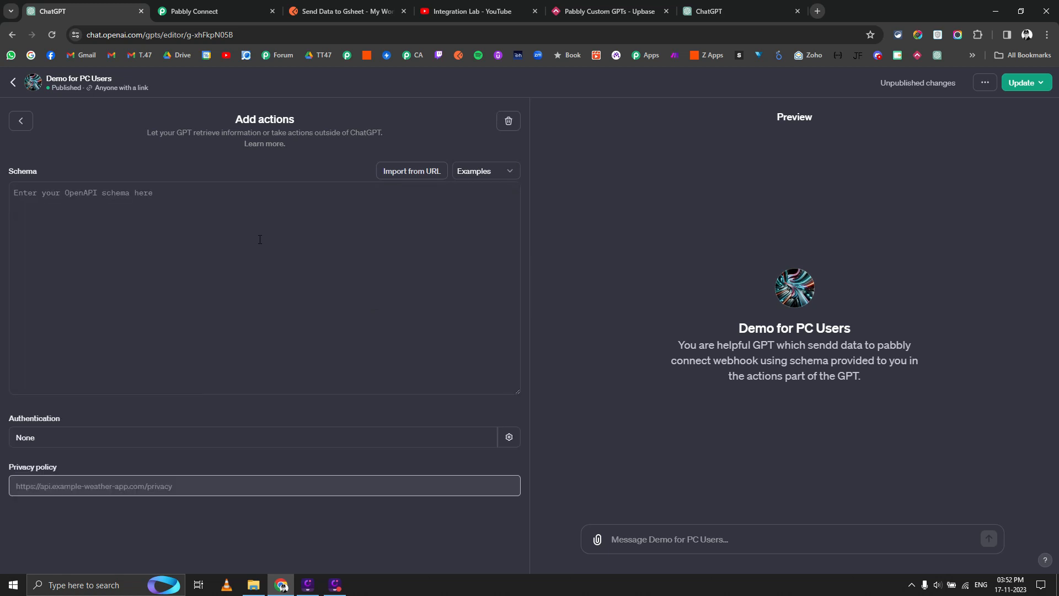
{"action": "type", "text": "openapi: 3.0.0 info:   title: OpenAI GPT-based Webhook API   version: 1.0.0 servers:   - url: https://connect.pabbly.com/workflow/sendwebhookdata     description: Base URL for the Pabbly Connect Webhook API paths:   /{webhookId}:     post:"}
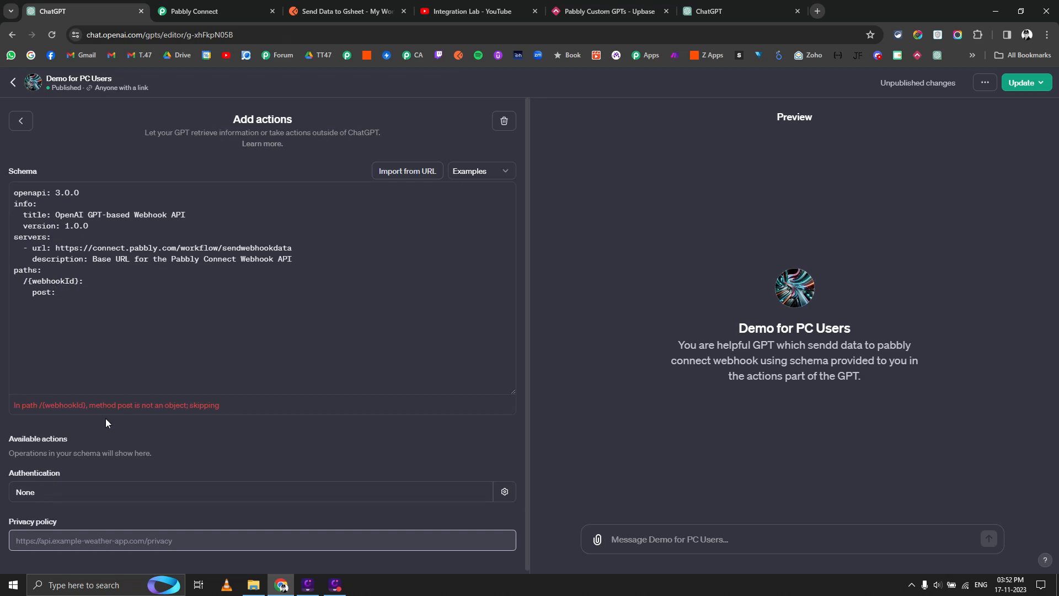
Select and copy the post: section of the generated YAML schema in the chat.
{"action": "left_click", "coordinate": [215, 10]}
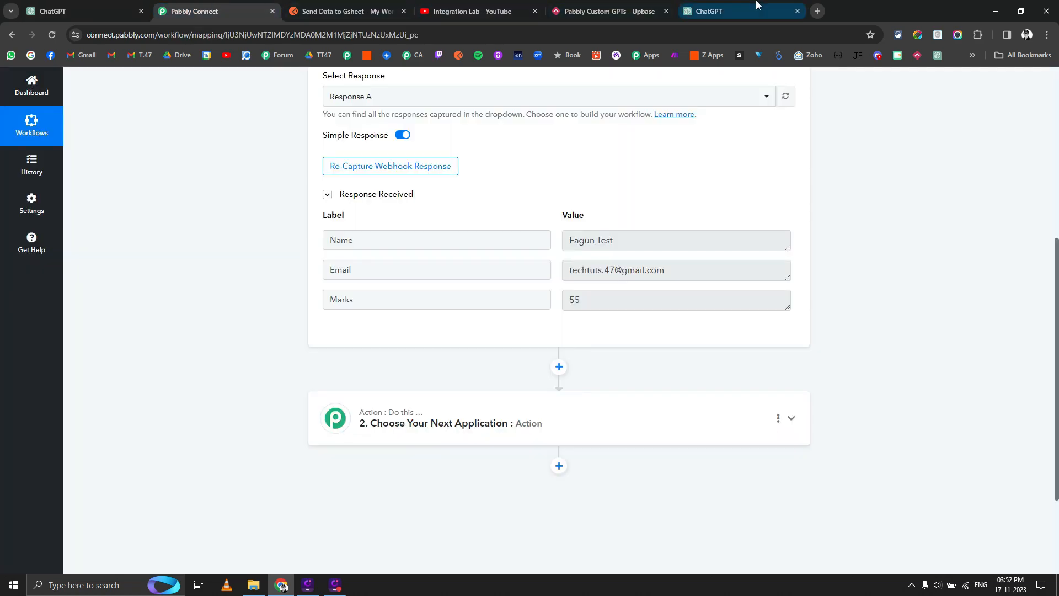
{"action": "left_click_drag", "start_coordinate": [798, 6], "coordinate": [276, 11]}
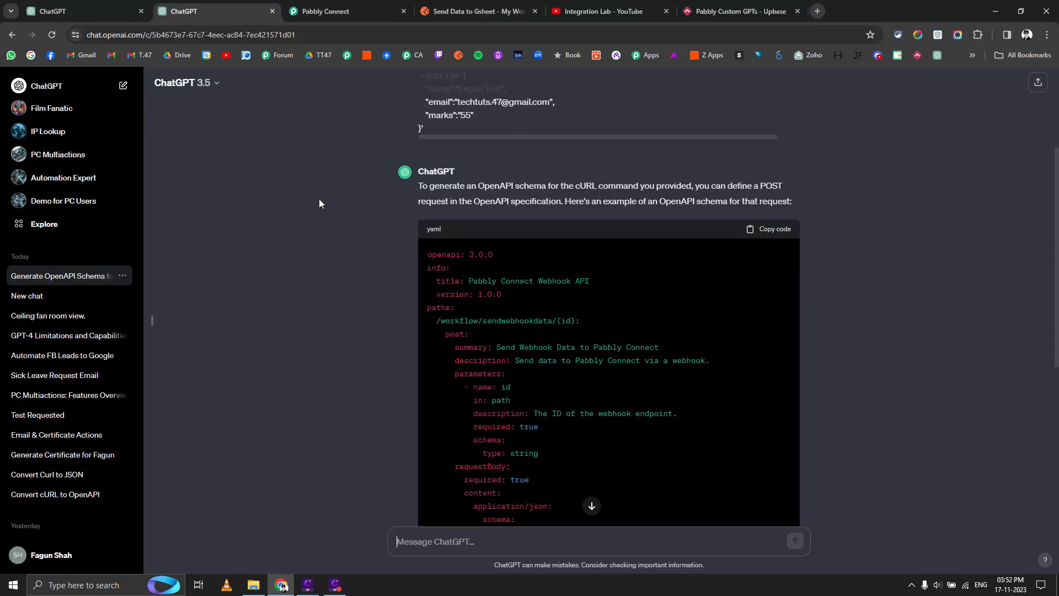
{"action": "scroll", "coordinate": [482, 317], "scroll_direction": "down", "scroll_amount": 1}
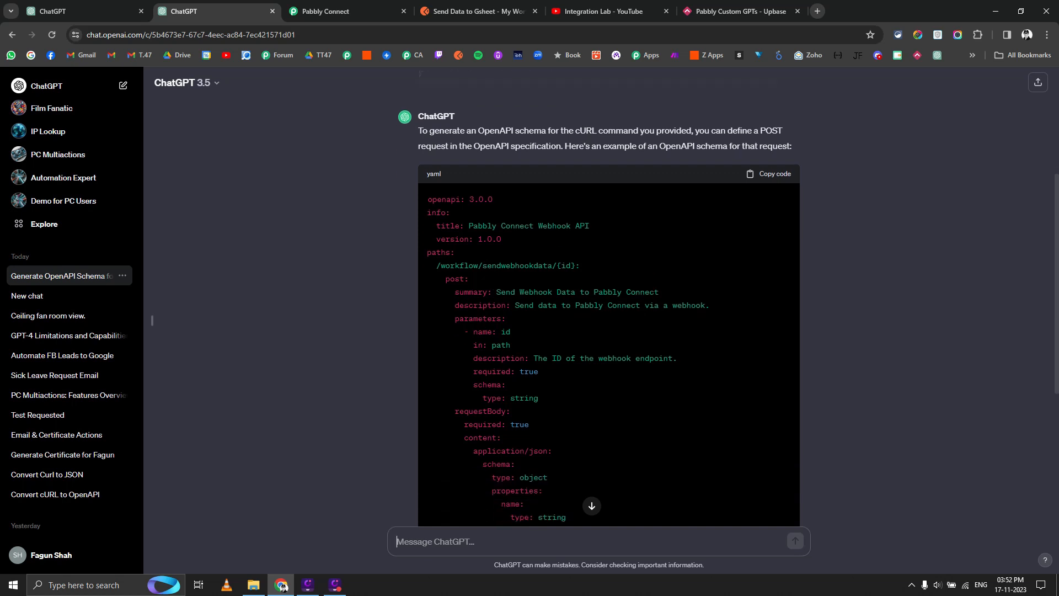
{"action": "left_click_drag", "start_coordinate": [428, 274], "coordinate": [622, 413]}
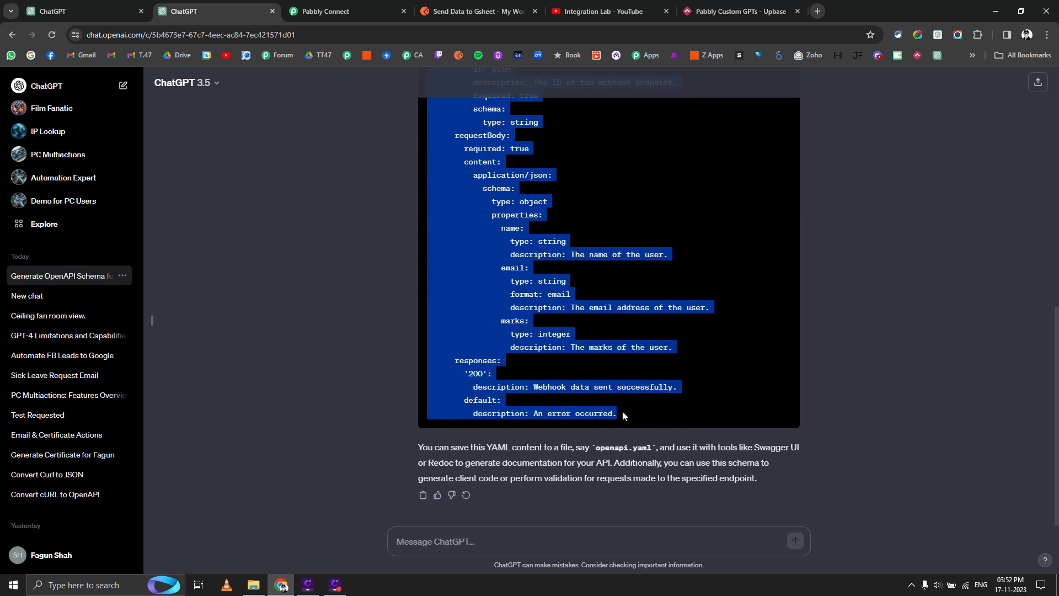
{"action": "scroll", "coordinate": [623, 415], "scroll_direction": "up", "scroll_amount": 2}
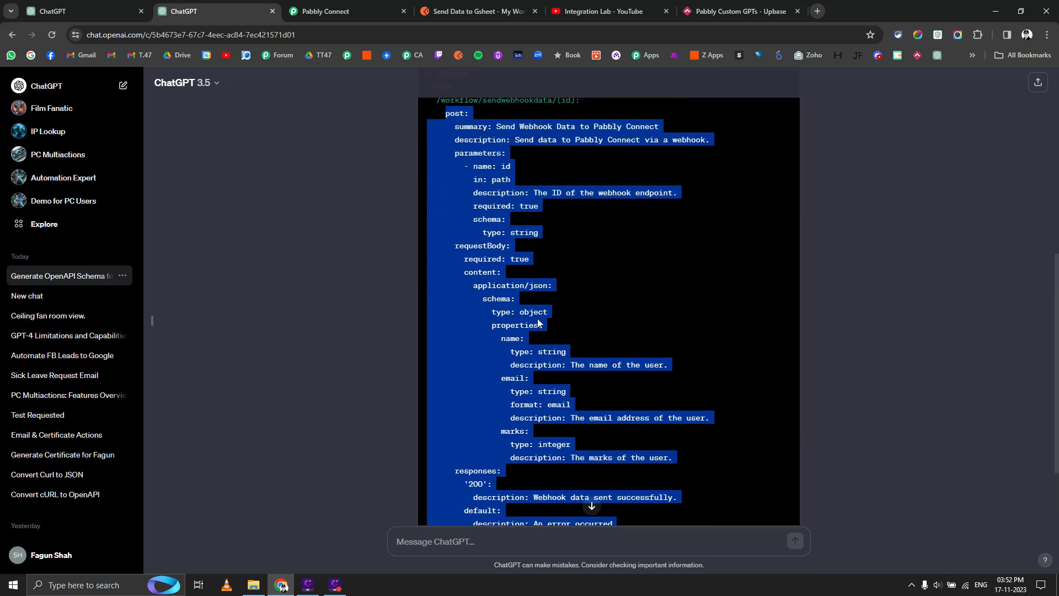
{"action": "scroll", "coordinate": [539, 323], "scroll_direction": "up", "scroll_amount": 2}
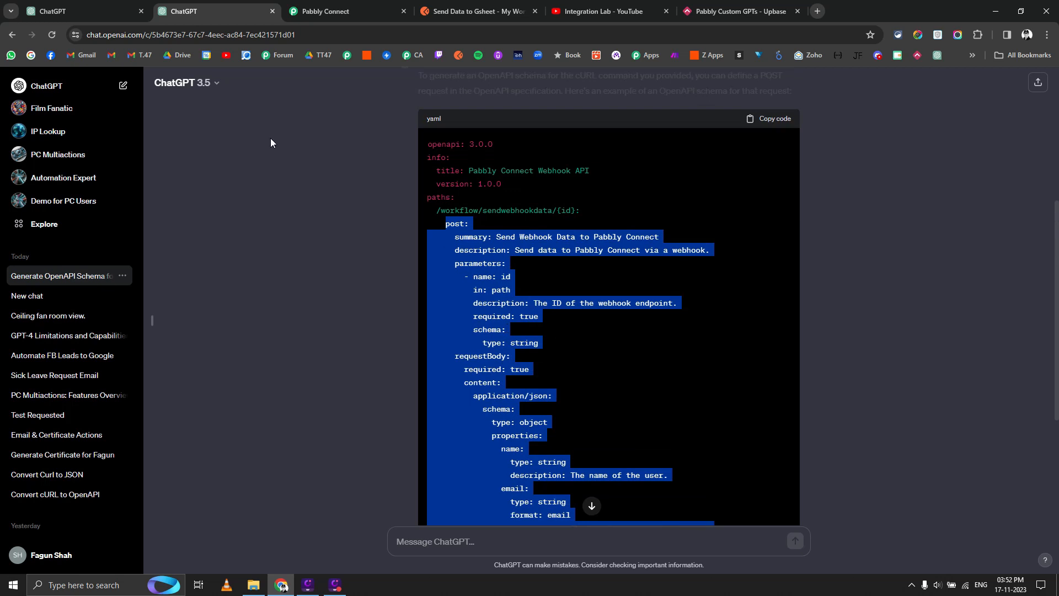
{"action": "left_click", "coordinate": [72, 11]}
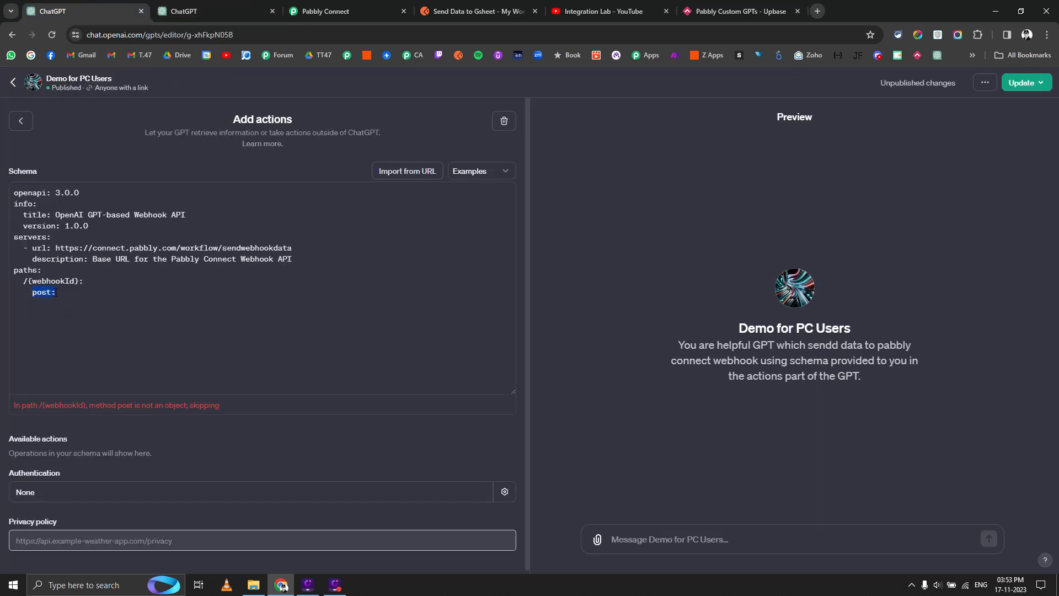
Paste the generated post section and replace {webhookId} with the Pabbly workflow ID from its URL.
{"action": "key", "text": "ctrl+v"}
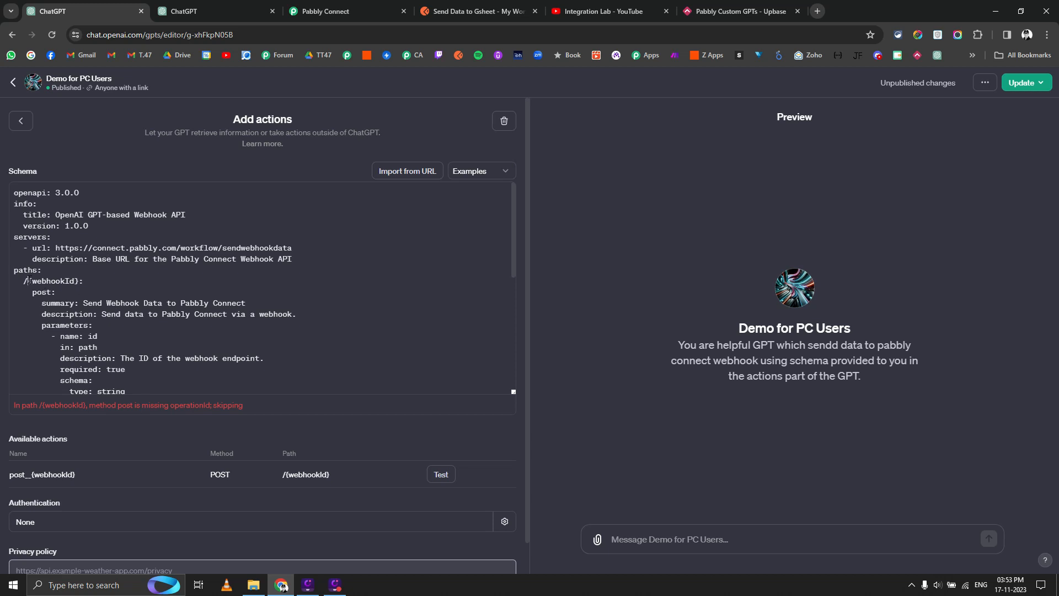
{"action": "left_click_drag", "start_coordinate": [29, 281], "coordinate": [80, 281]}
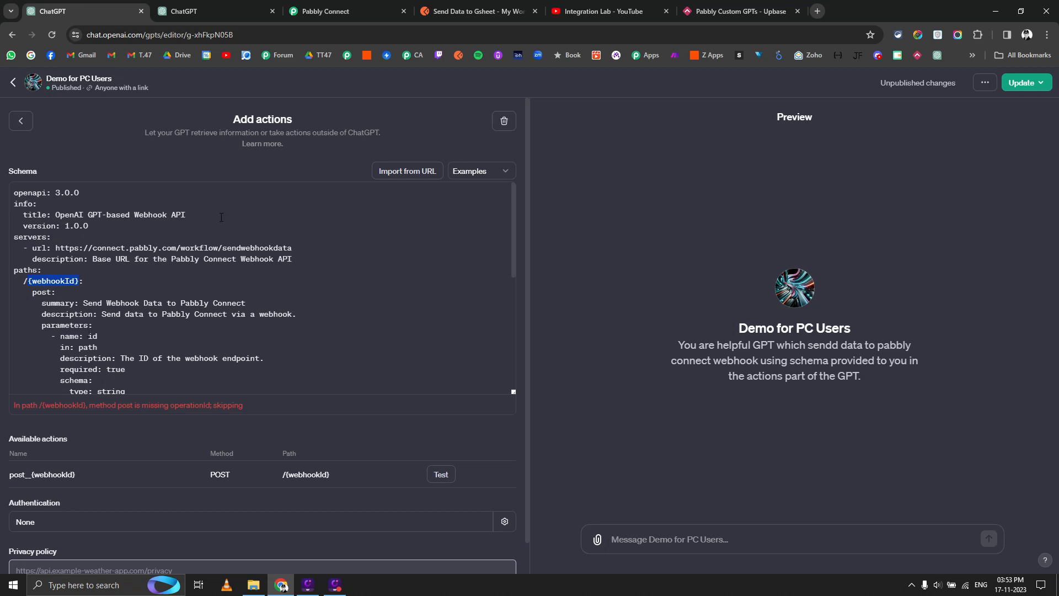
{"action": "left_click", "coordinate": [337, 11]}
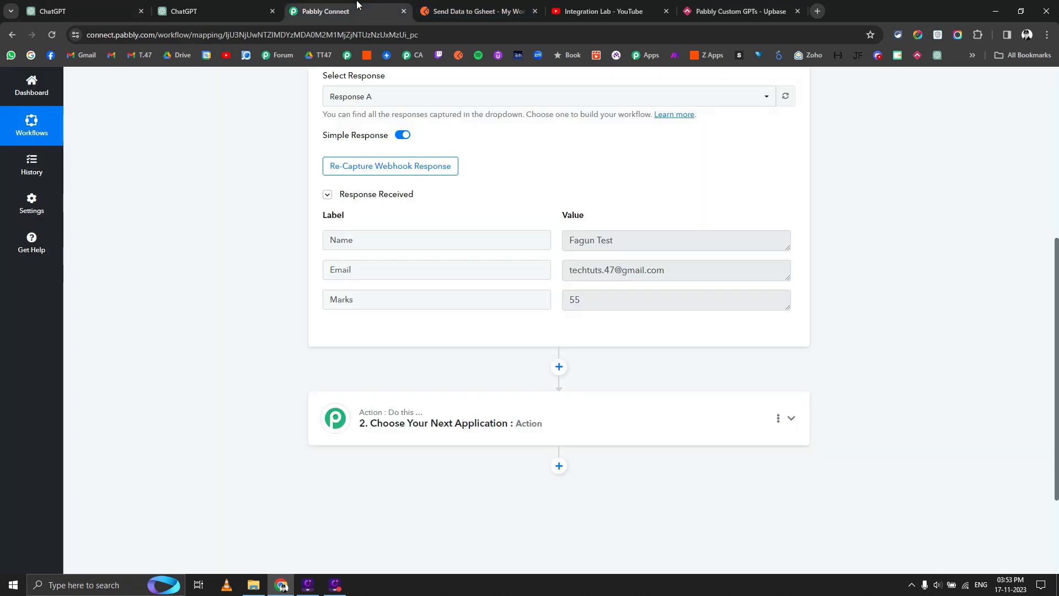
{"action": "left_click", "coordinate": [340, 33]}
{"action": "double_click", "coordinate": [340, 34]}
{"action": "key", "text": "ctrl+c"}
{"action": "left_click", "coordinate": [109, 6]}
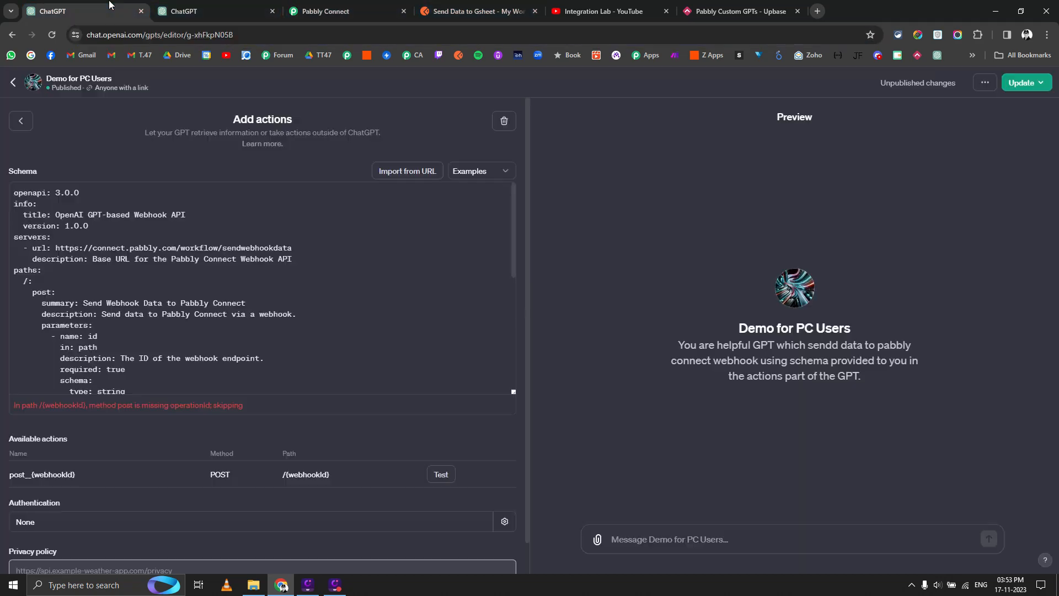
{"action": "key", "text": "ctrl+v"}
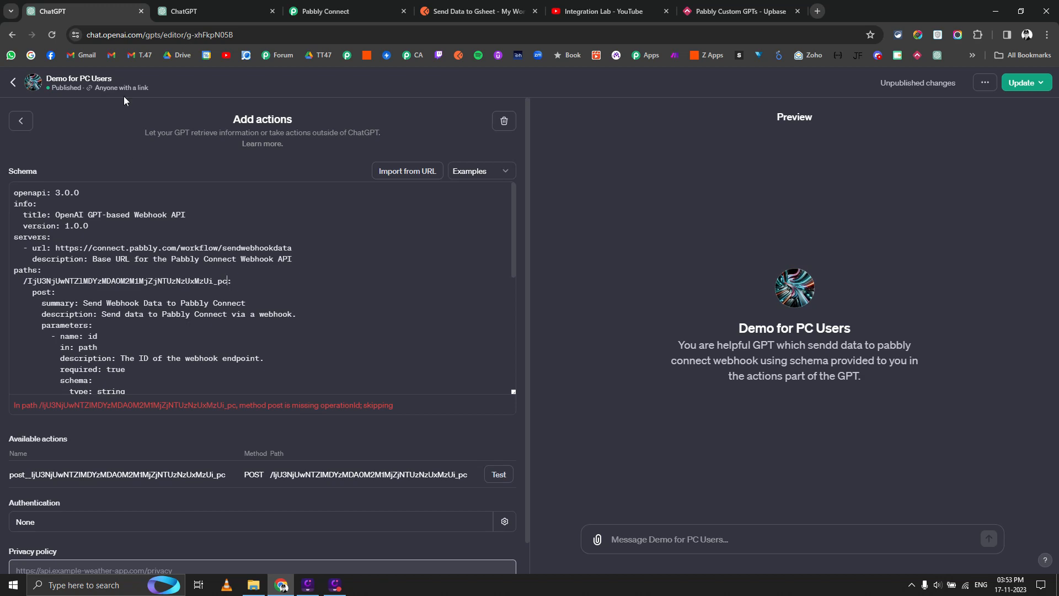
{"action": "left_click", "coordinate": [184, 11]}
{"action": "left_click", "coordinate": [490, 308]}
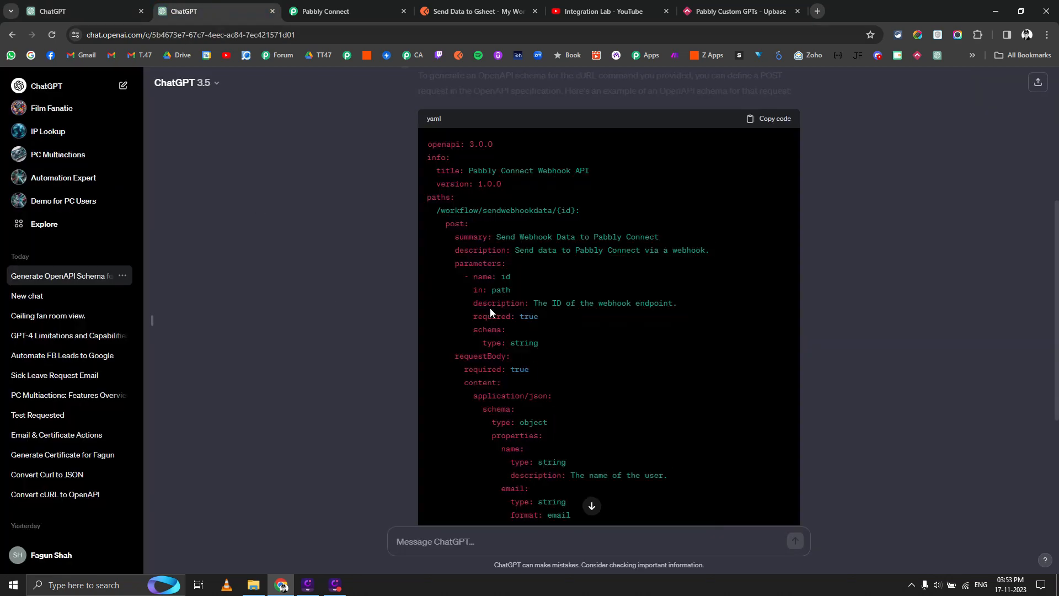
{"action": "left_click", "coordinate": [96, 5]}
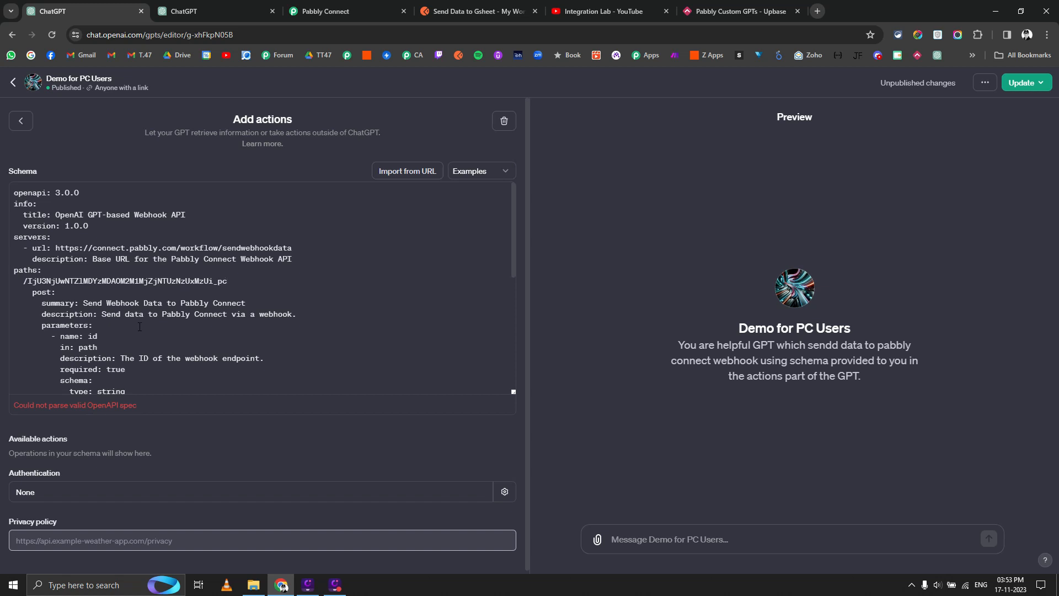
{"action": "scroll", "coordinate": [139, 326], "scroll_direction": "down", "scroll_amount": 5}
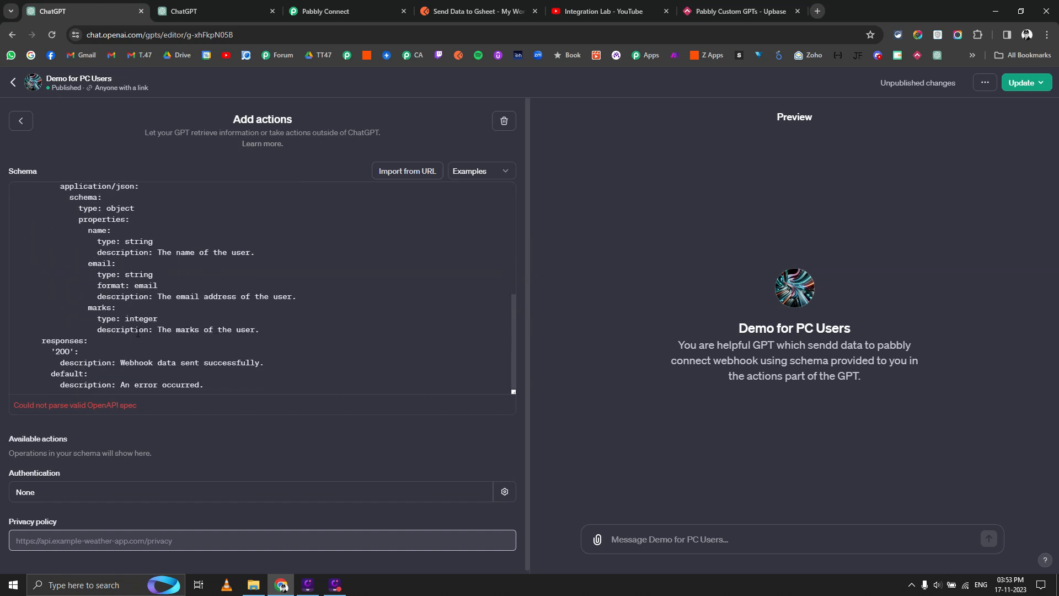
{"action": "scroll", "coordinate": [138, 333], "scroll_direction": "up", "scroll_amount": 5}
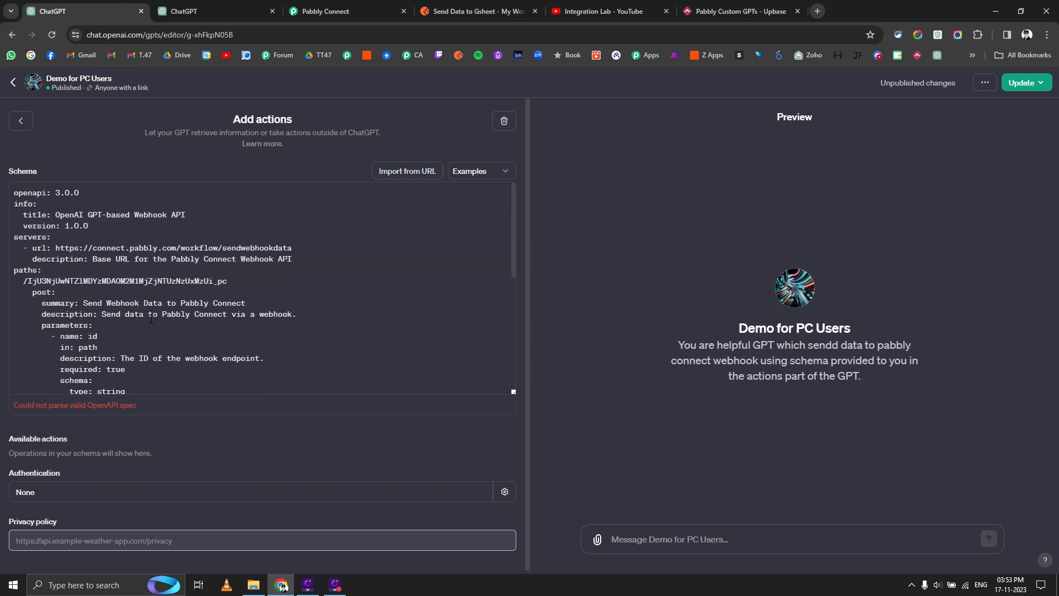
{"action": "scroll", "coordinate": [152, 319], "scroll_direction": "down", "scroll_amount": 3}
{"action": "scroll", "coordinate": [149, 315], "scroll_direction": "up", "scroll_amount": 3}
{"action": "scroll", "coordinate": [147, 310], "scroll_direction": "down", "scroll_amount": 1}
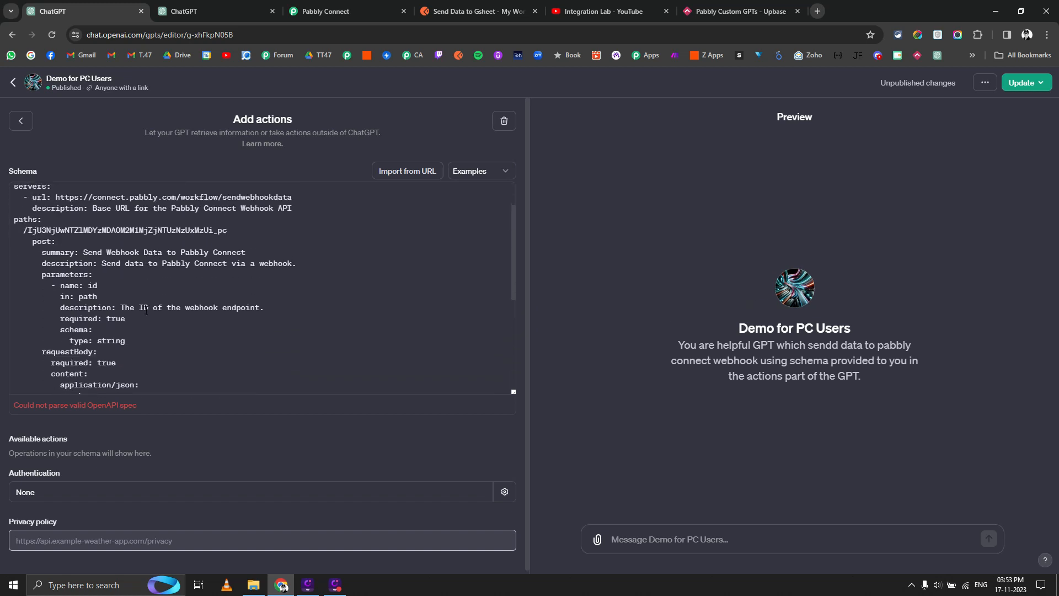
{"action": "scroll", "coordinate": [147, 311], "scroll_direction": "down", "scroll_amount": 2}
{"action": "scroll", "coordinate": [148, 309], "scroll_direction": "up", "scroll_amount": 3}
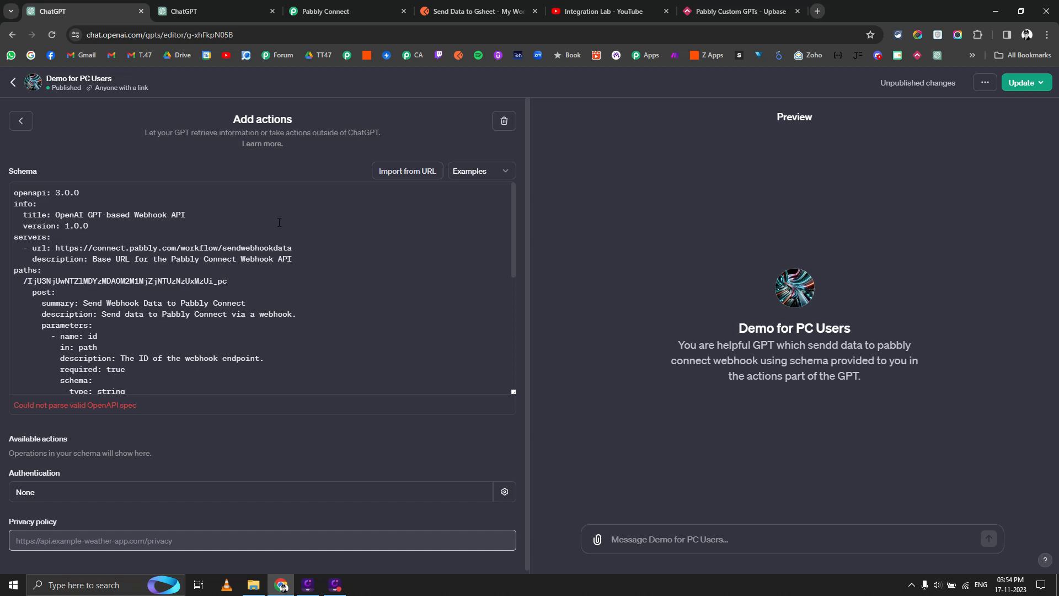
{"action": "scroll", "coordinate": [145, 330], "scroll_direction": "down", "scroll_amount": 5}
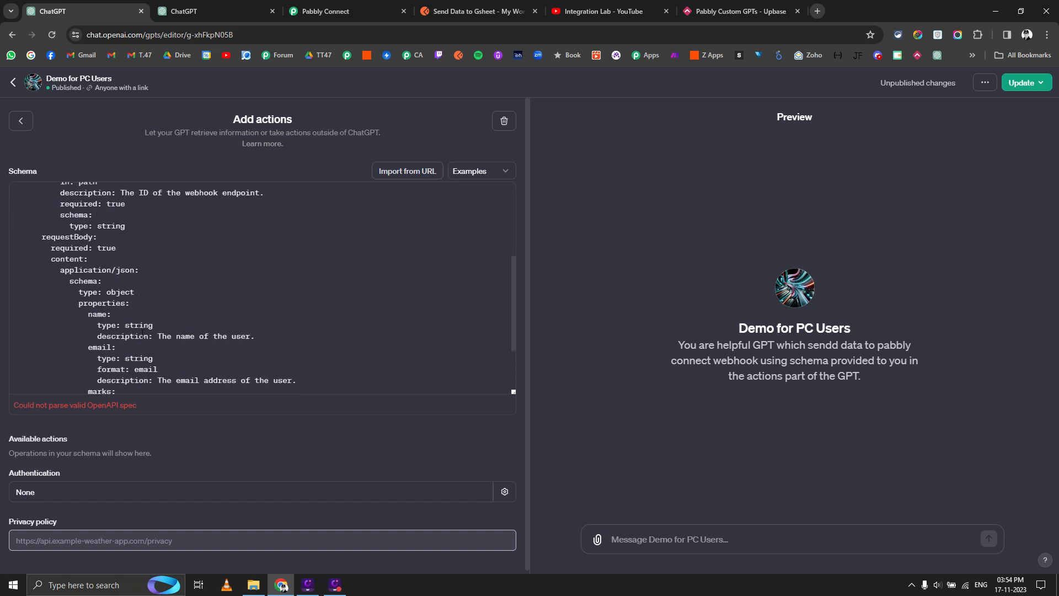
{"action": "left_click", "coordinate": [736, 11]}
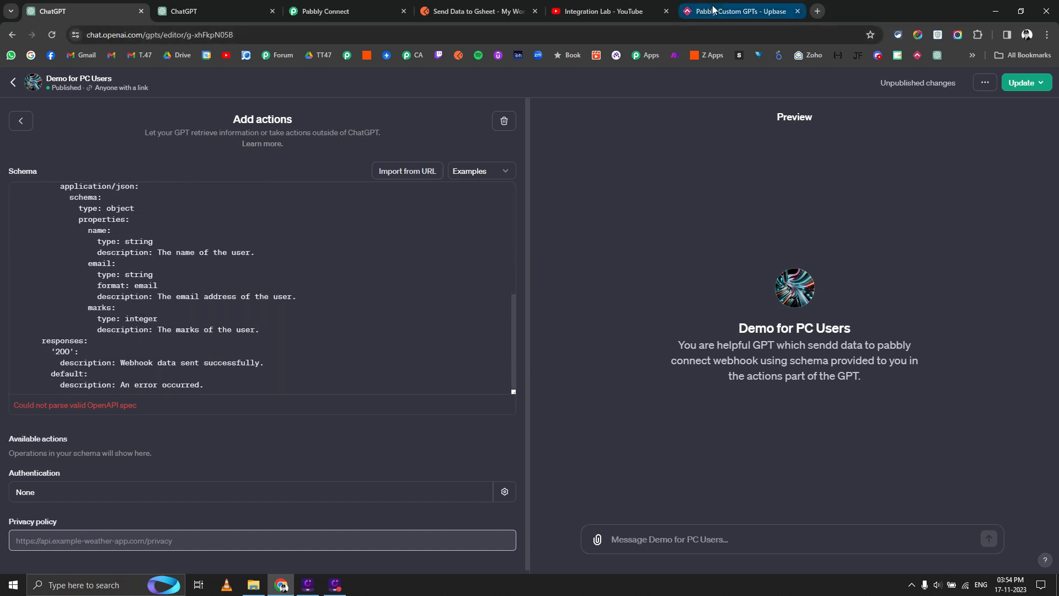
Select and copy the saved schema base code block in the Upbase document.
{"action": "left_click", "coordinate": [573, 269]}
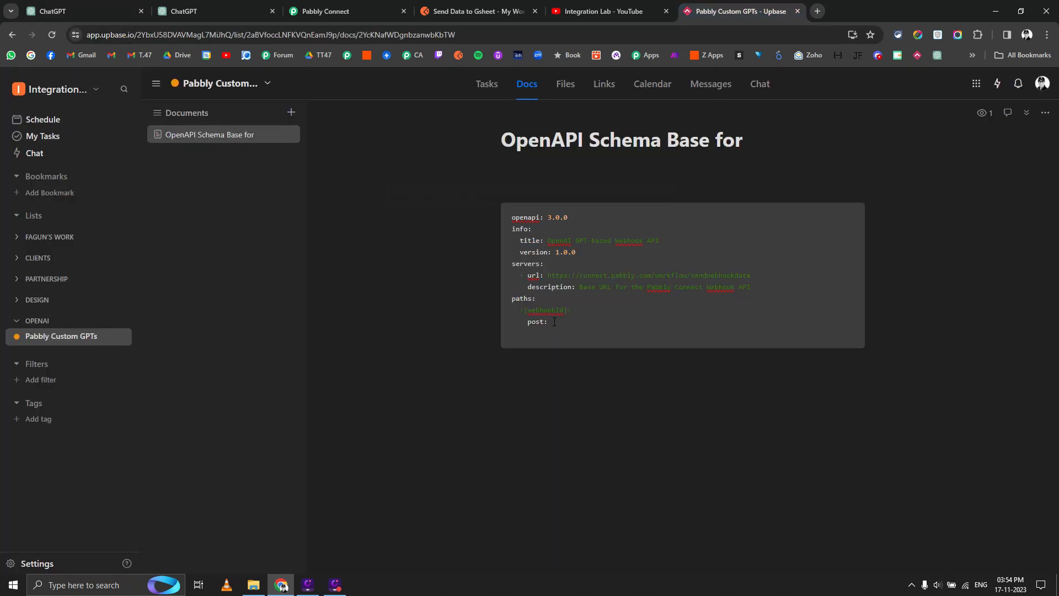
{"action": "left_click_drag", "start_coordinate": [554, 322], "coordinate": [513, 216]}
{"action": "key", "text": "ctrl+c"}
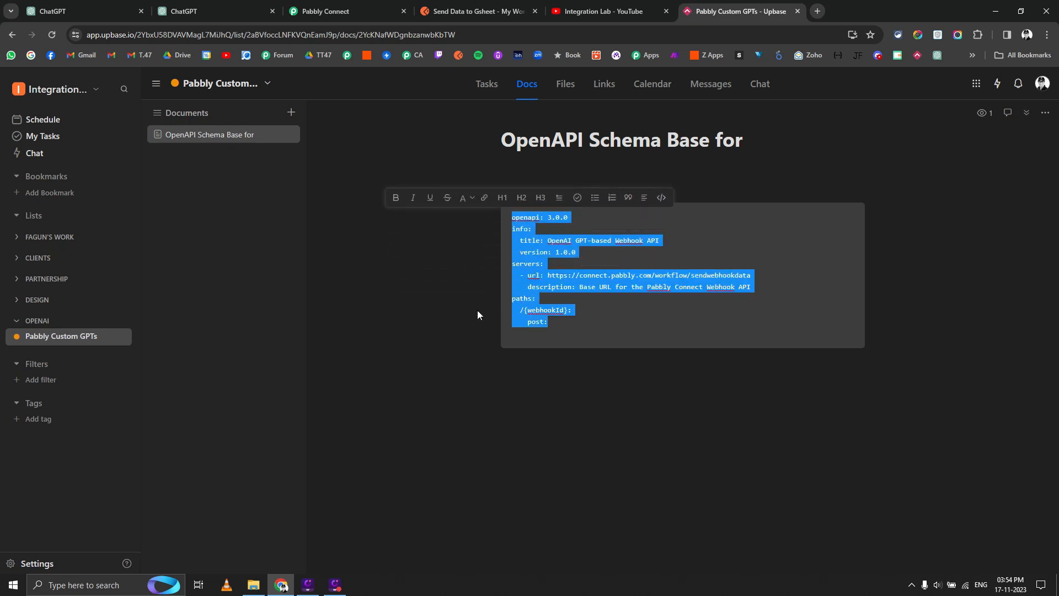
{"action": "left_click", "coordinate": [215, 11]}
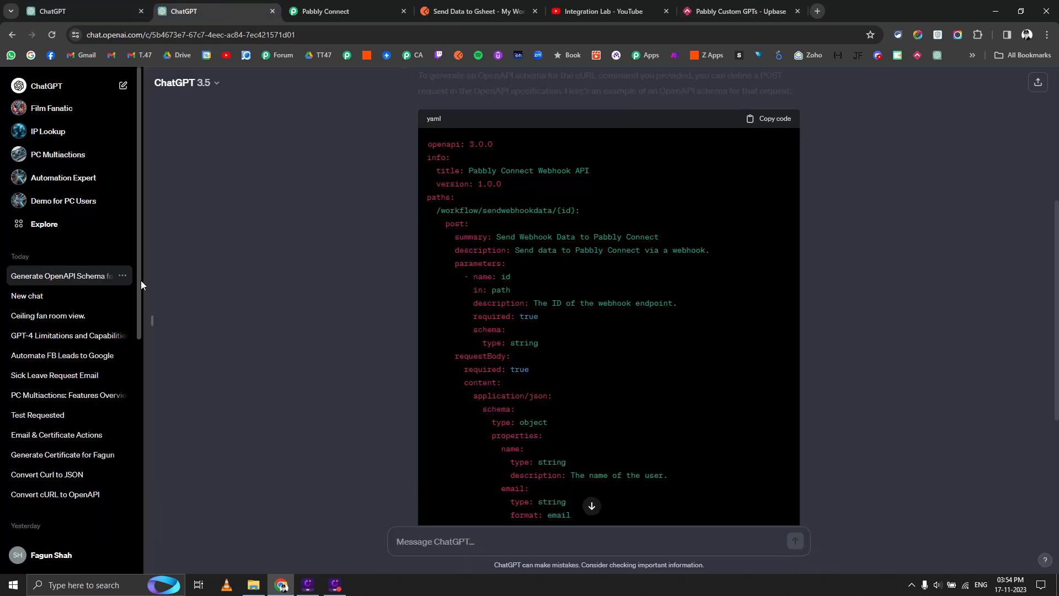
{"action": "left_click", "coordinate": [335, 4]}
{"action": "left_click", "coordinate": [220, 4]}
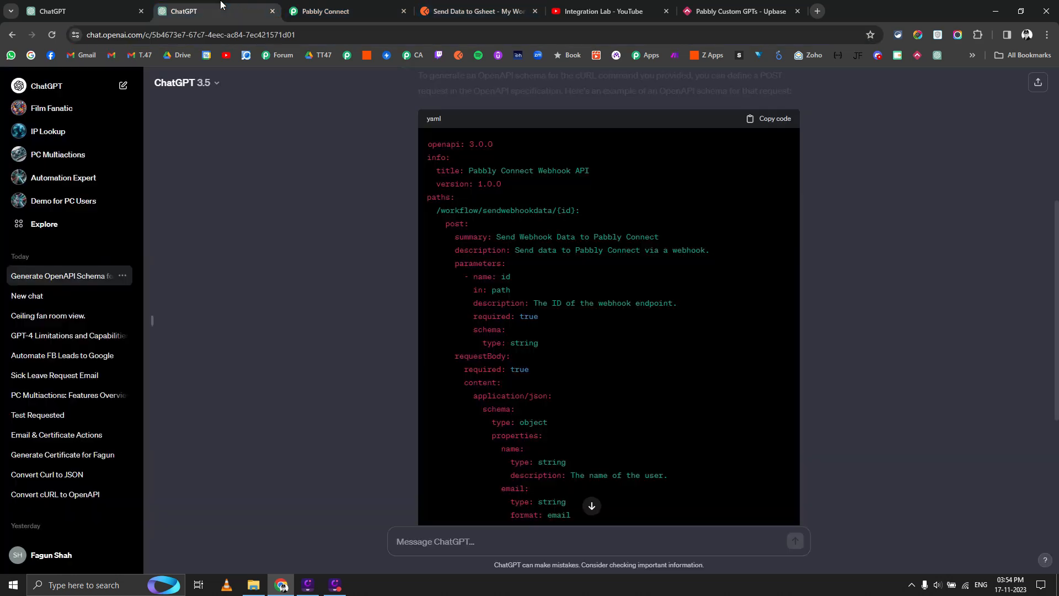
{"action": "left_click", "coordinate": [99, 10]}
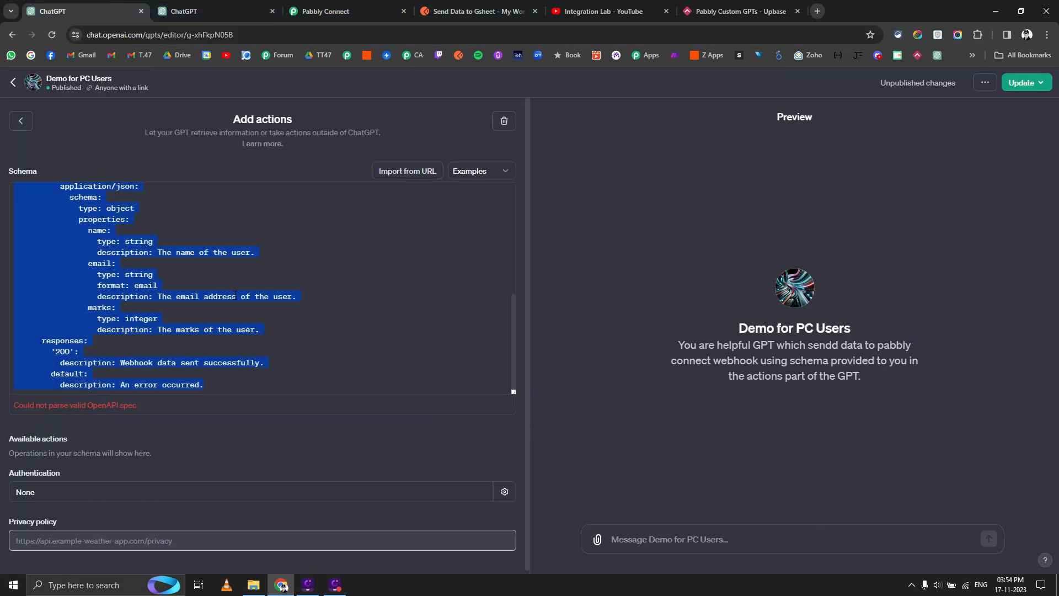
Paste the schema base, then paste the answer's request body and responses under post:.
{"action": "key", "text": "ctrl+v"}
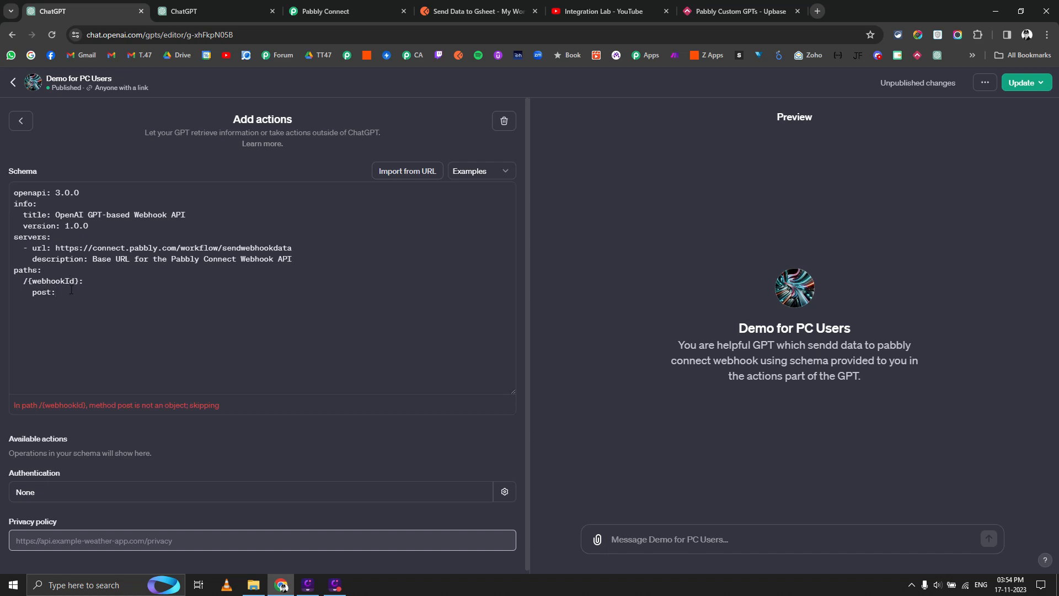
{"action": "left_click", "coordinate": [210, 11]}
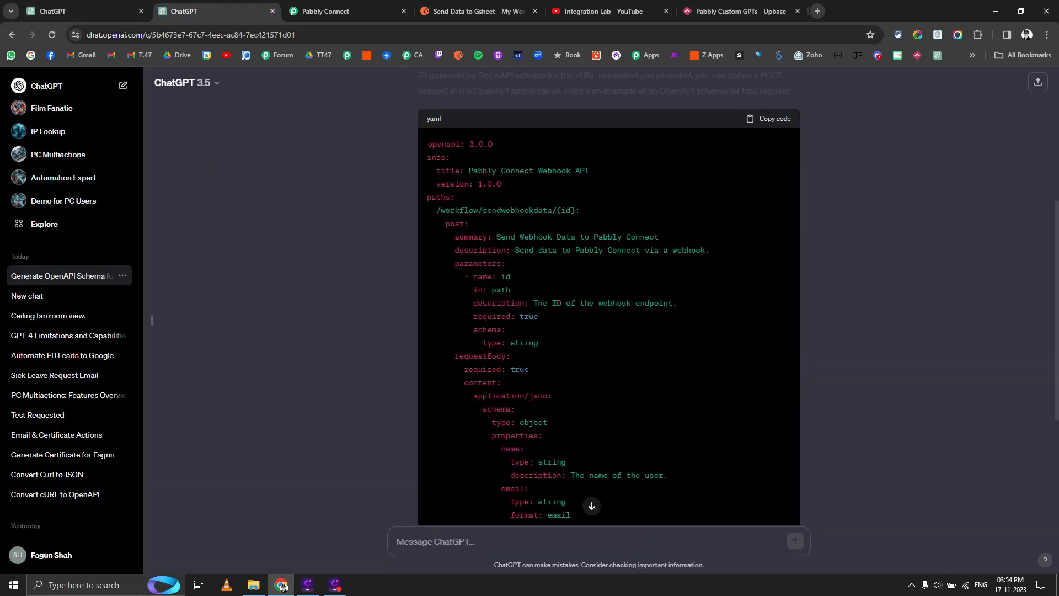
{"action": "left_click_drag", "start_coordinate": [455, 236], "coordinate": [622, 415]}
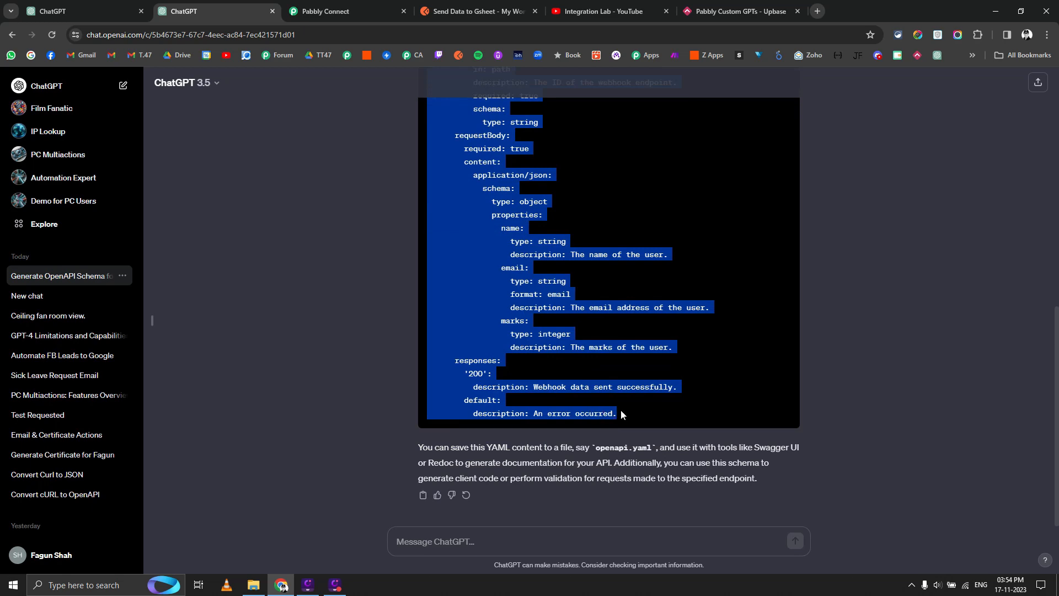
{"action": "left_click", "coordinate": [121, 12]}
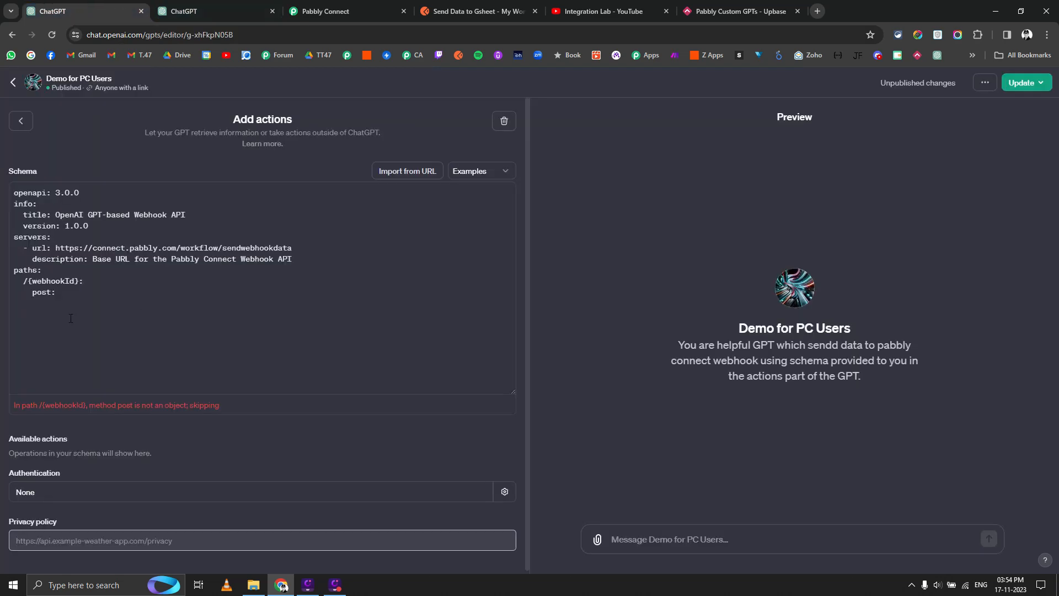
{"action": "left_click", "coordinate": [179, 8]}
{"action": "scroll", "coordinate": [502, 290], "scroll_direction": "up", "scroll_amount": 4}
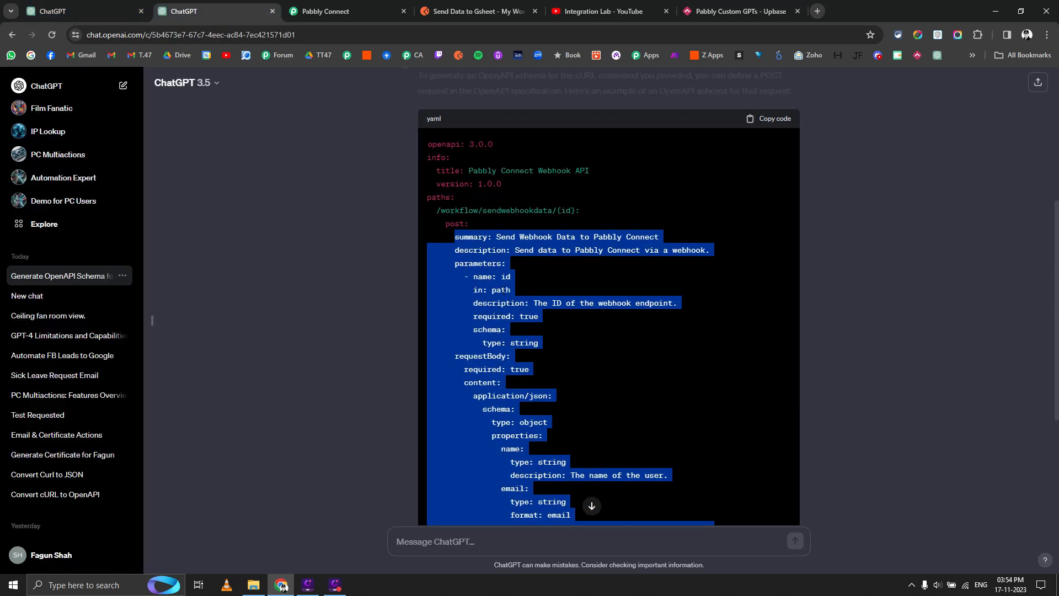
{"action": "left_click", "coordinate": [504, 290]}
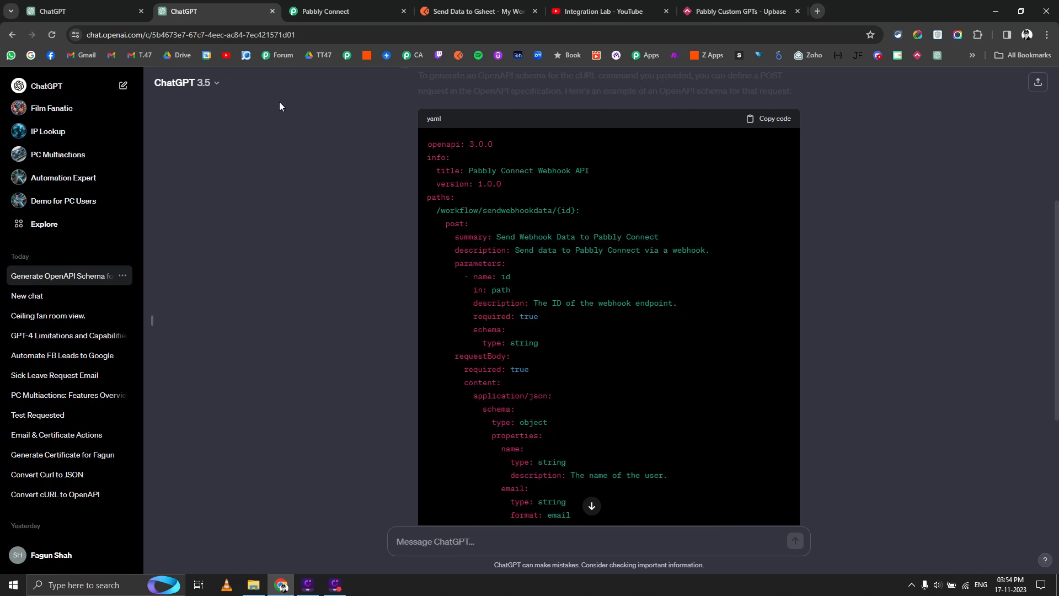
{"action": "left_click", "coordinate": [313, 8]}
{"action": "left_click", "coordinate": [122, 9]}
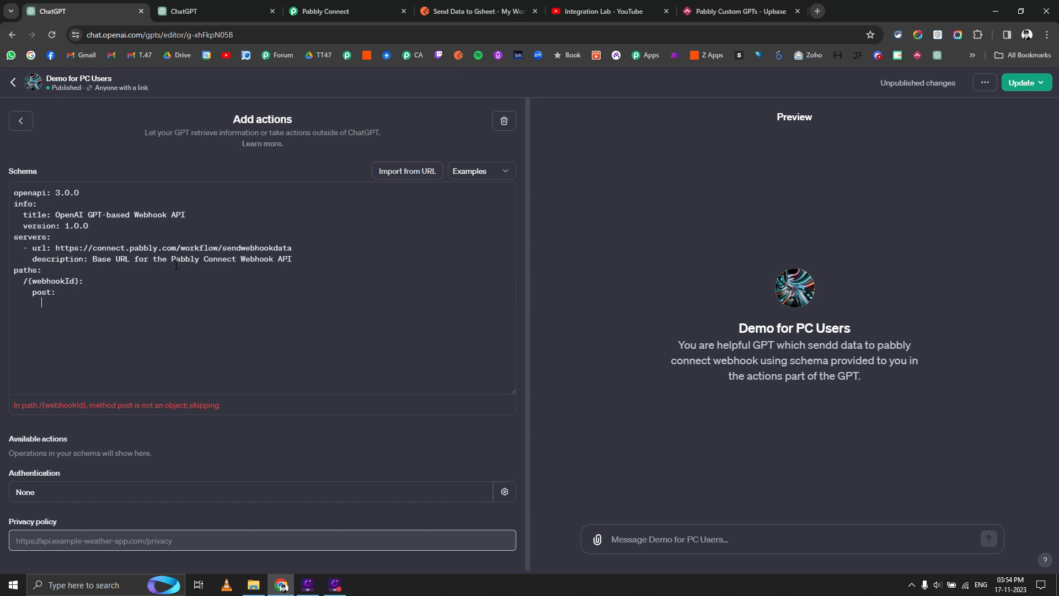
{"action": "key", "text": "ctrl+v"}
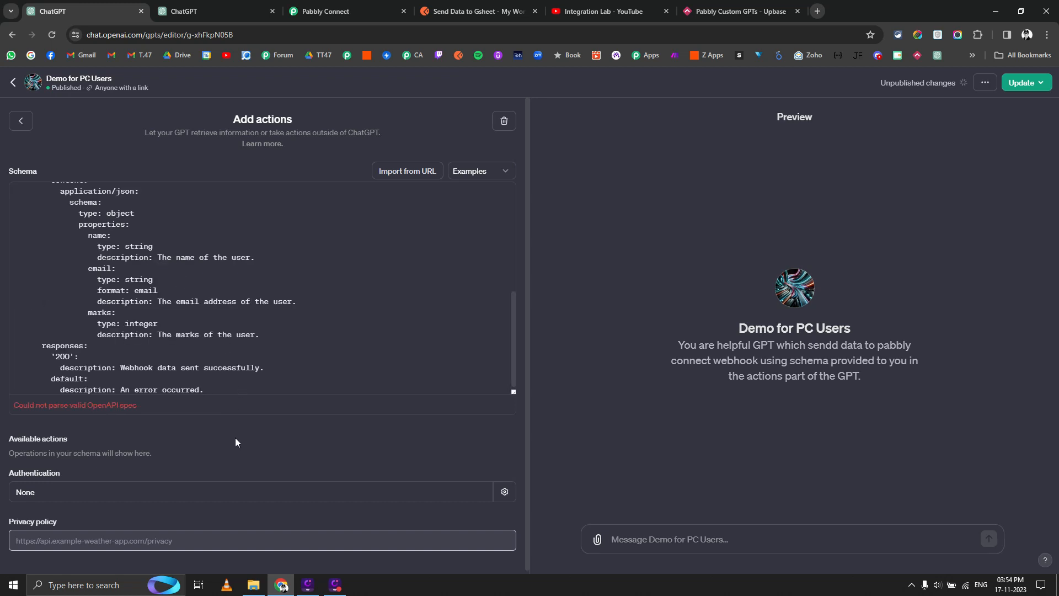
Replace the whole schema with the full generated OpenAPI 3.0.0 YAML copied from the chat.
{"action": "scroll", "coordinate": [157, 343], "scroll_direction": "up", "scroll_amount": 5}
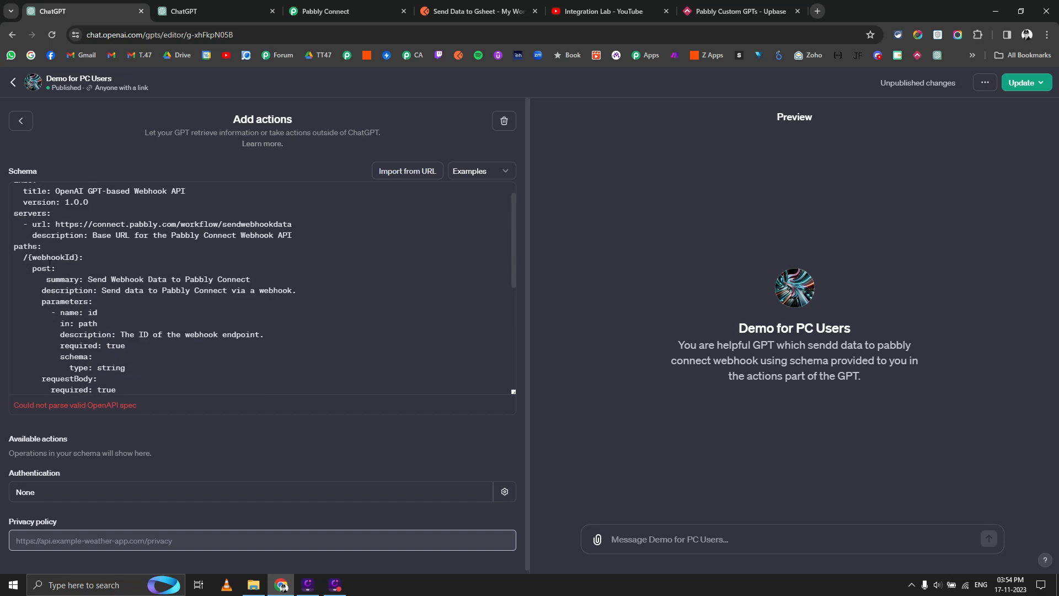
{"action": "scroll", "coordinate": [92, 284], "scroll_direction": "up", "scroll_amount": 1}
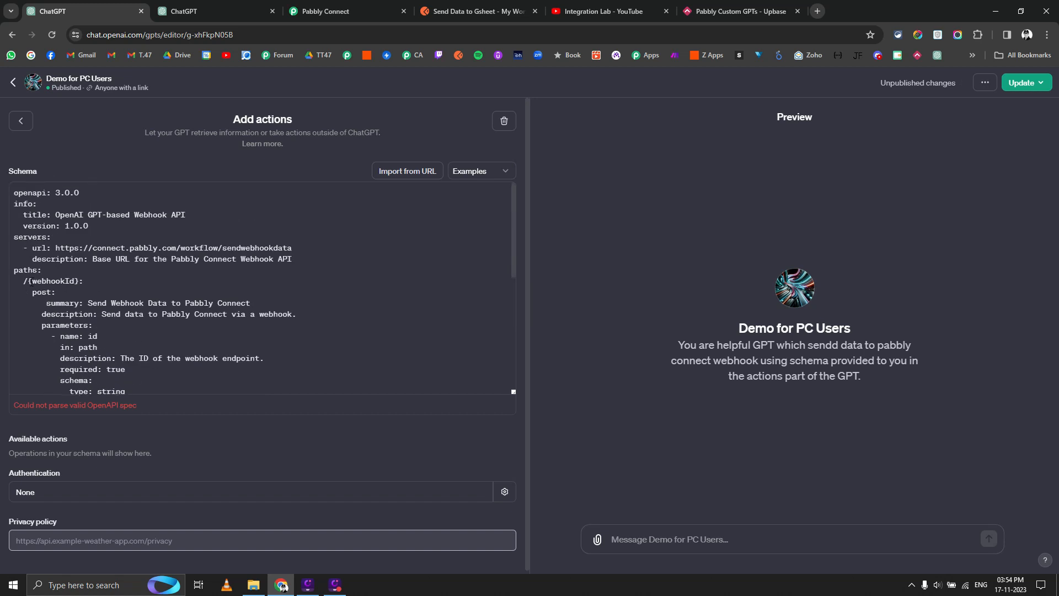
{"action": "left_click_drag", "start_coordinate": [29, 281], "coordinate": [61, 281]}
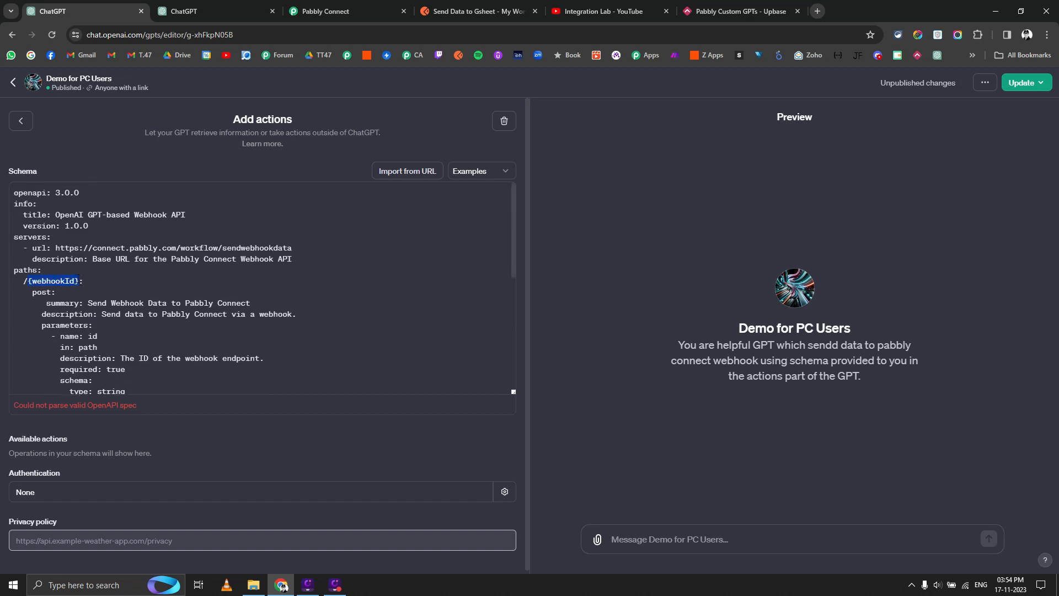
{"action": "left_click", "coordinate": [210, 11]}
{"action": "scroll", "coordinate": [607, 276], "scroll_direction": "down", "scroll_amount": 5}
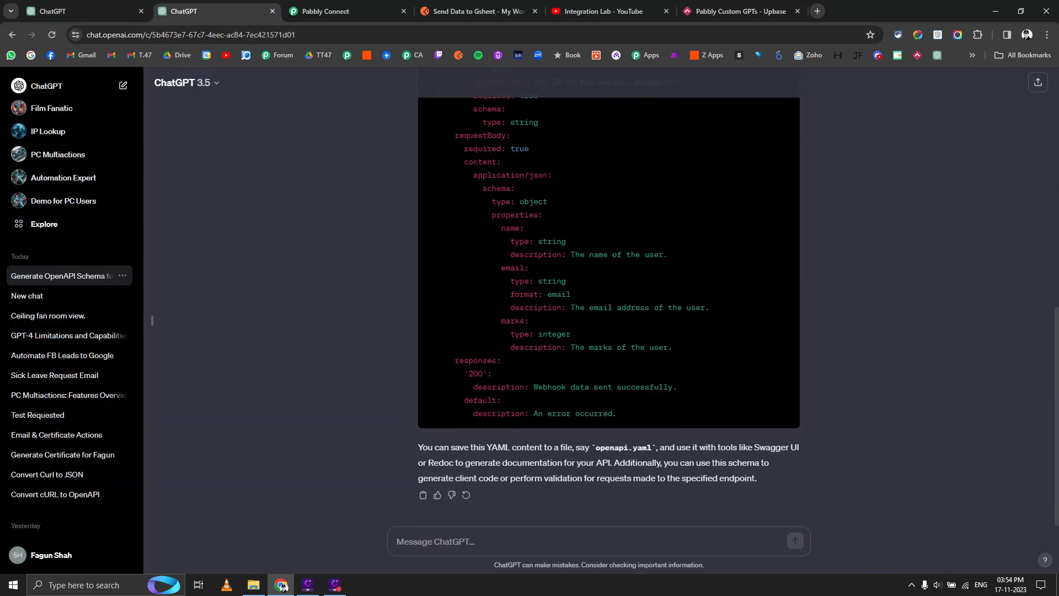
{"action": "scroll", "coordinate": [607, 386], "scroll_direction": "up", "scroll_amount": 10}
{"action": "left_click", "coordinate": [774, 230]}
{"action": "left_click", "coordinate": [79, 6]}
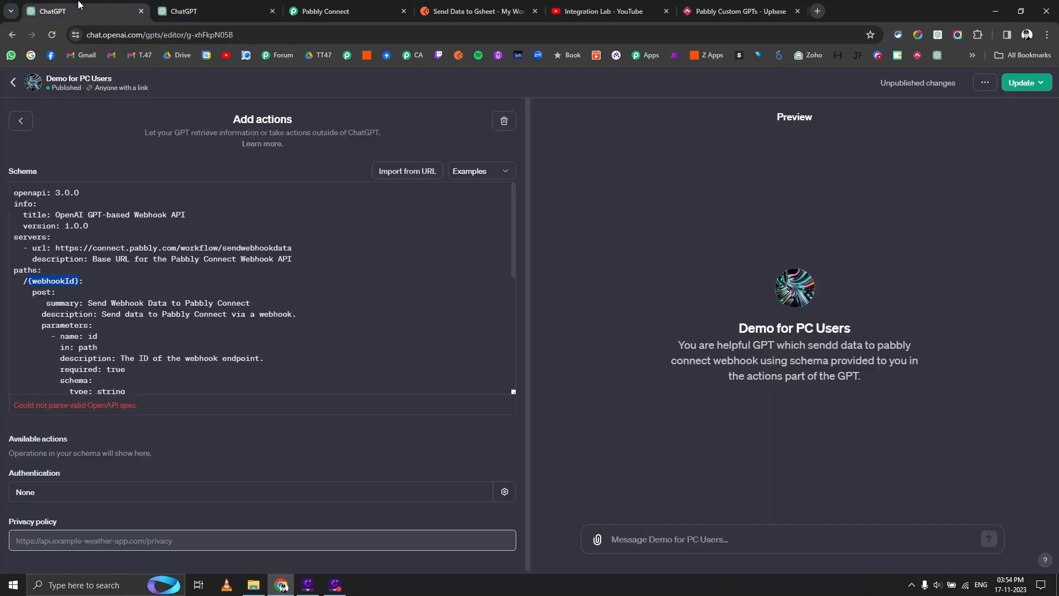
{"action": "left_click", "coordinate": [138, 309]}
{"action": "key", "text": "ctrl+a"}
{"action": "key", "text": "ctrl+v"}
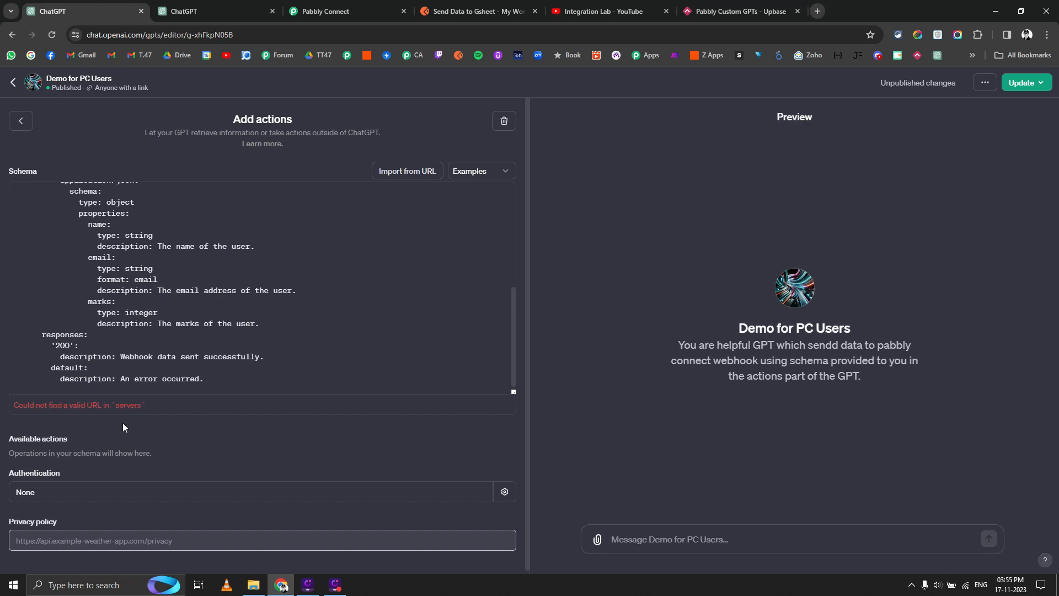
Send the 'Could not find a valid URL in servers' error to ChatGPT.
{"action": "triple_click", "coordinate": [77, 406]}
{"action": "key", "text": "ctrl+c"}
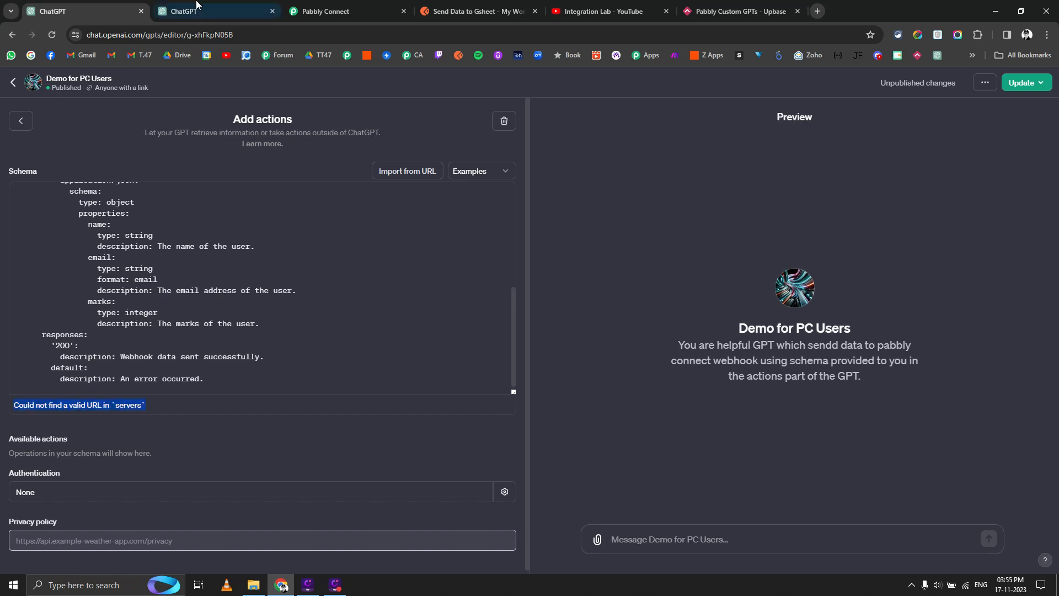
{"action": "left_click", "coordinate": [183, 11]}
{"action": "left_click", "coordinate": [458, 541]}
{"action": "key", "text": "ctrl+v"}
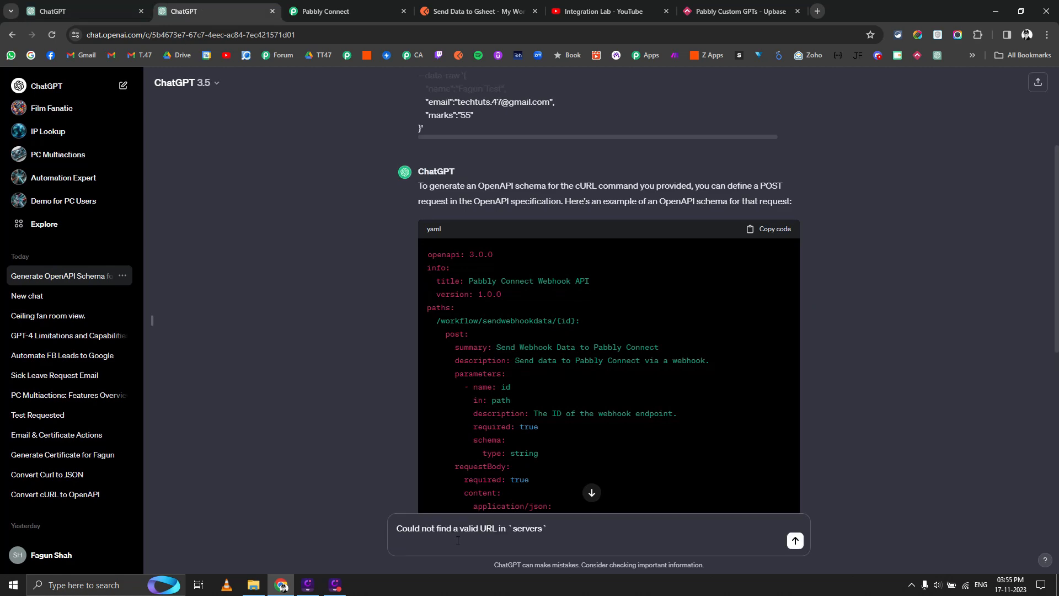
{"action": "left_click", "coordinate": [796, 541]}
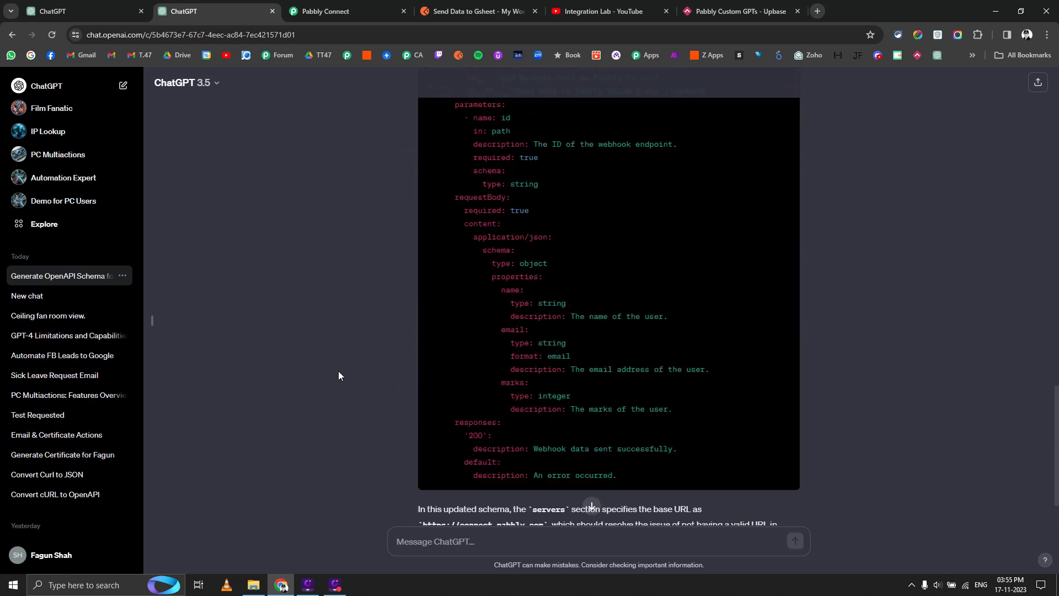
{"action": "scroll", "coordinate": [338, 375], "scroll_direction": "up", "scroll_amount": 5}
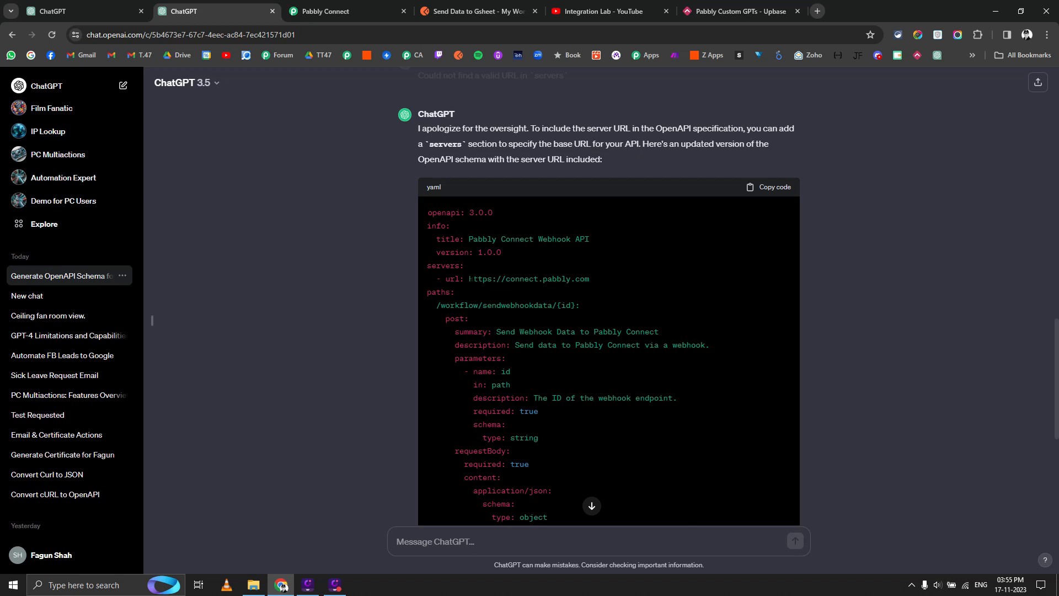
{"action": "left_click", "coordinate": [786, 190]}
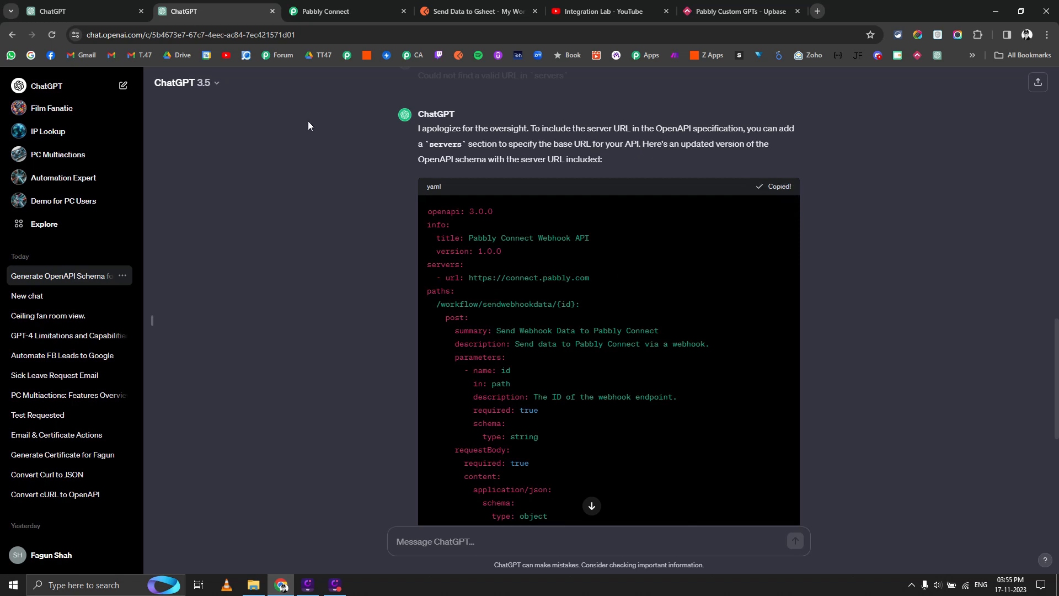
{"action": "left_click", "coordinate": [82, 11]}
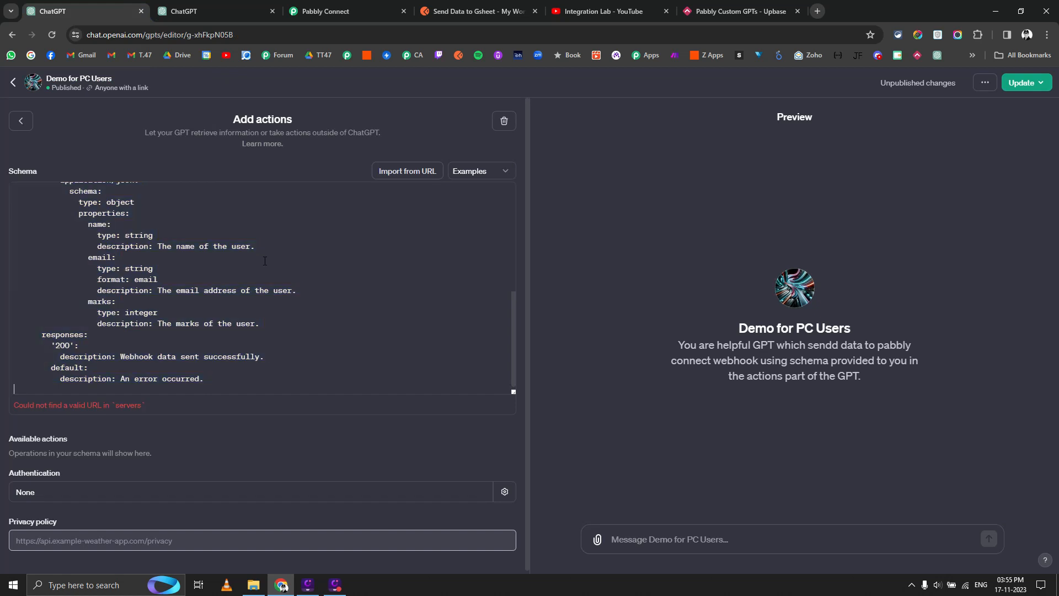
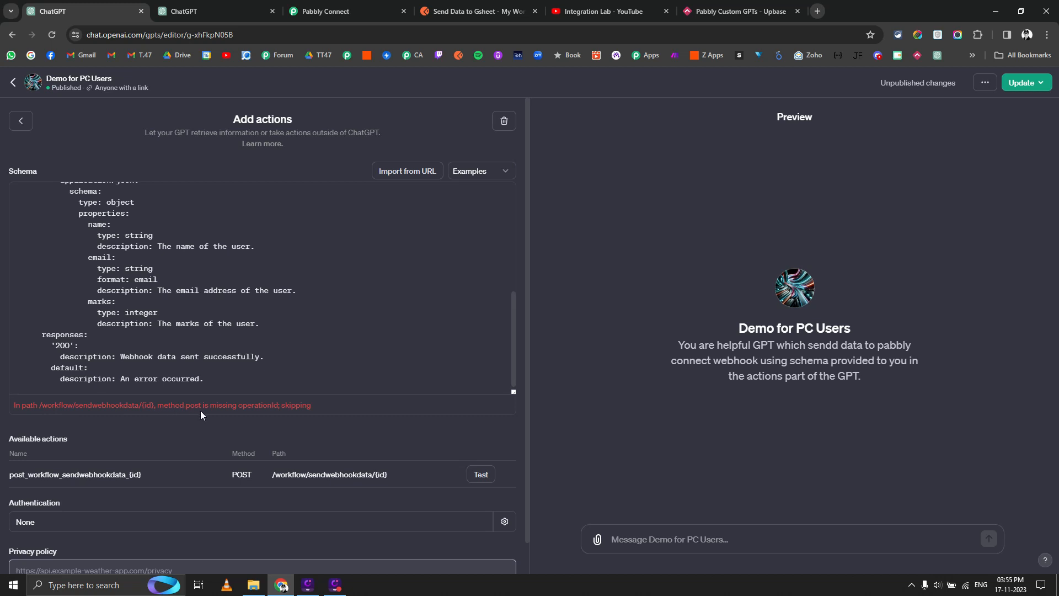
Send the missing operationId error message to the schema-help ChatGPT chat.
{"action": "triple_click", "coordinate": [253, 406]}
{"action": "key", "text": "ctrl+c"}
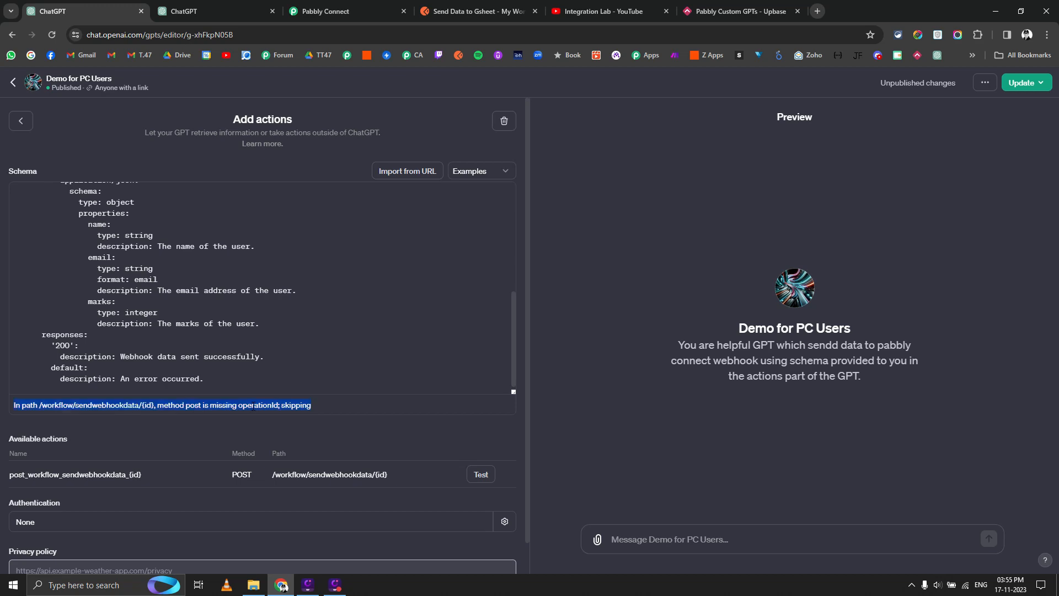
{"action": "left_click", "coordinate": [213, 11]}
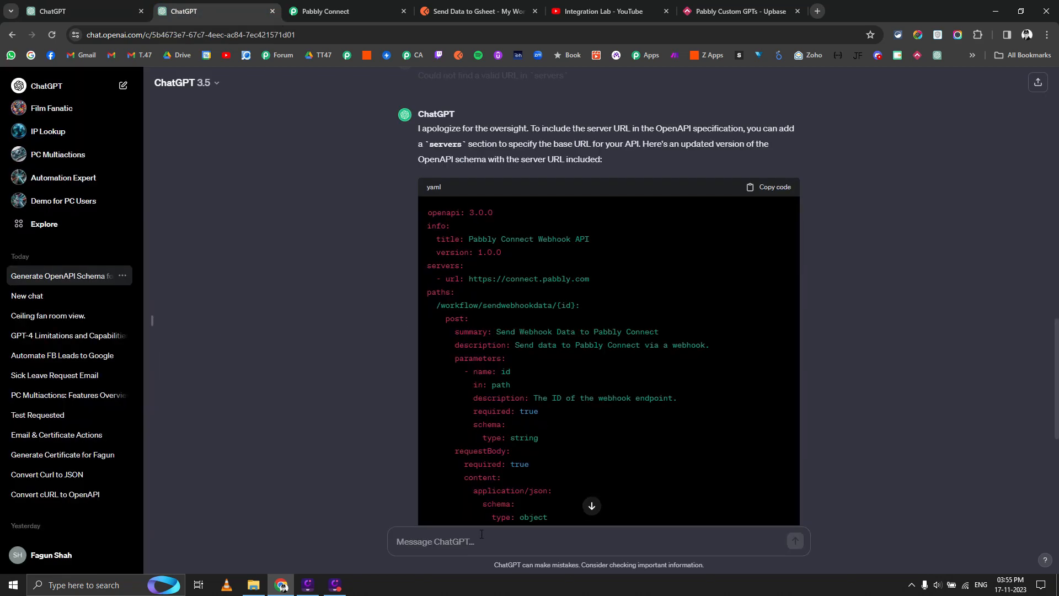
{"action": "key", "text": "ctrl+v"}
{"action": "key", "text": "Return"}
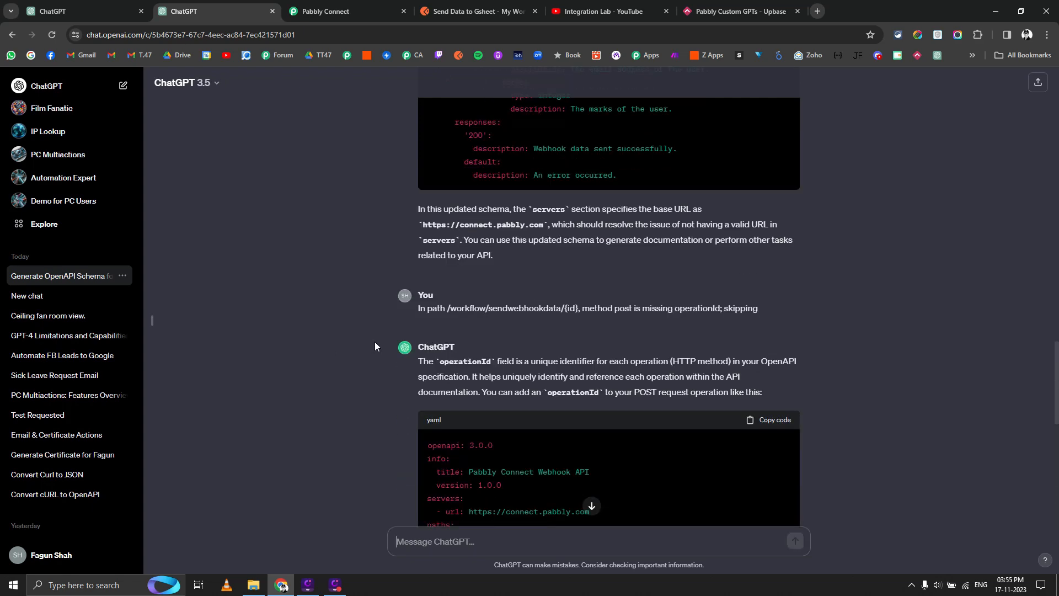
Copy the corrected YAML with an operationId and select all of the old schema.
{"action": "scroll", "coordinate": [375, 346], "scroll_direction": "down", "scroll_amount": 4}
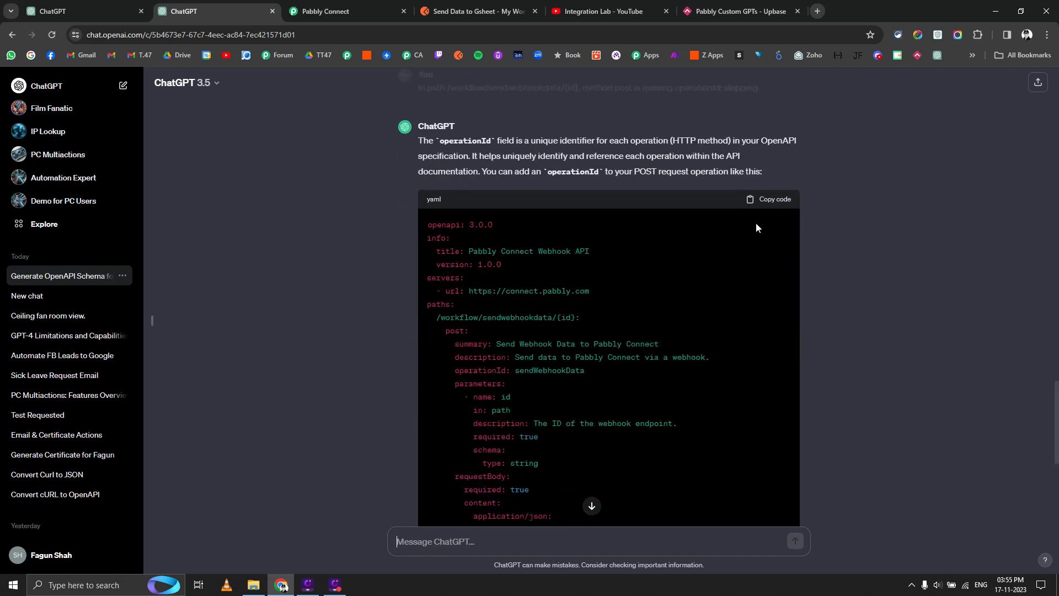
{"action": "scroll", "coordinate": [757, 271], "scroll_direction": "down", "scroll_amount": 6}
{"action": "scroll", "coordinate": [759, 269], "scroll_direction": "up", "scroll_amount": 6}
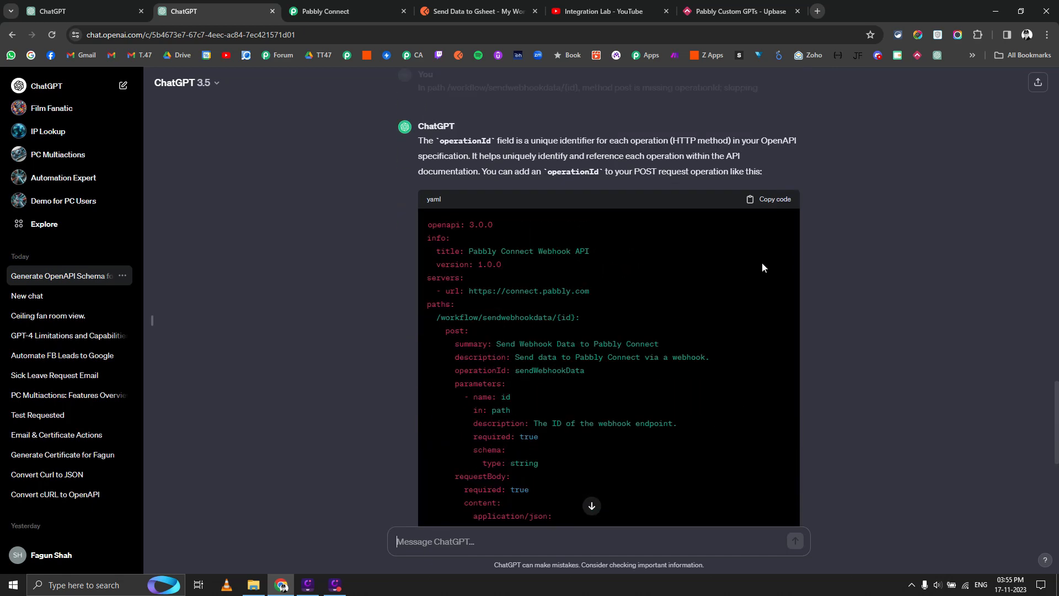
{"action": "left_click", "coordinate": [776, 201]}
{"action": "left_click", "coordinate": [129, 7]}
{"action": "left_click", "coordinate": [226, 270]}
{"action": "key", "text": "ctrl+a"}
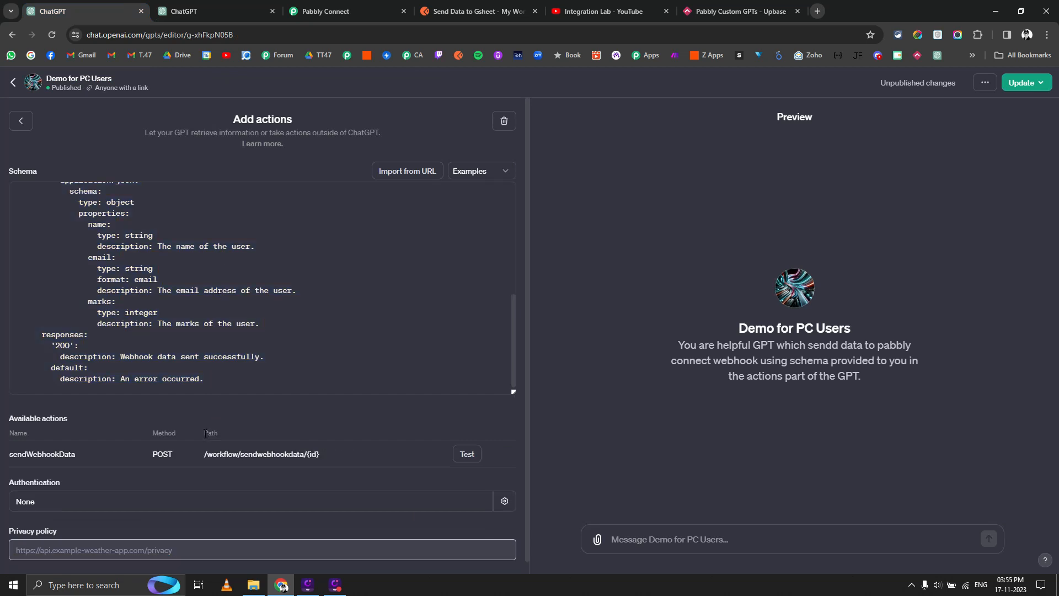
Move /workflow/sendwebhookdata/ from the path into the server URL, adding / before {id}.
{"action": "scroll", "coordinate": [184, 353], "scroll_direction": "up", "scroll_amount": 3}
{"action": "scroll", "coordinate": [184, 353], "scroll_direction": "up", "scroll_amount": 2}
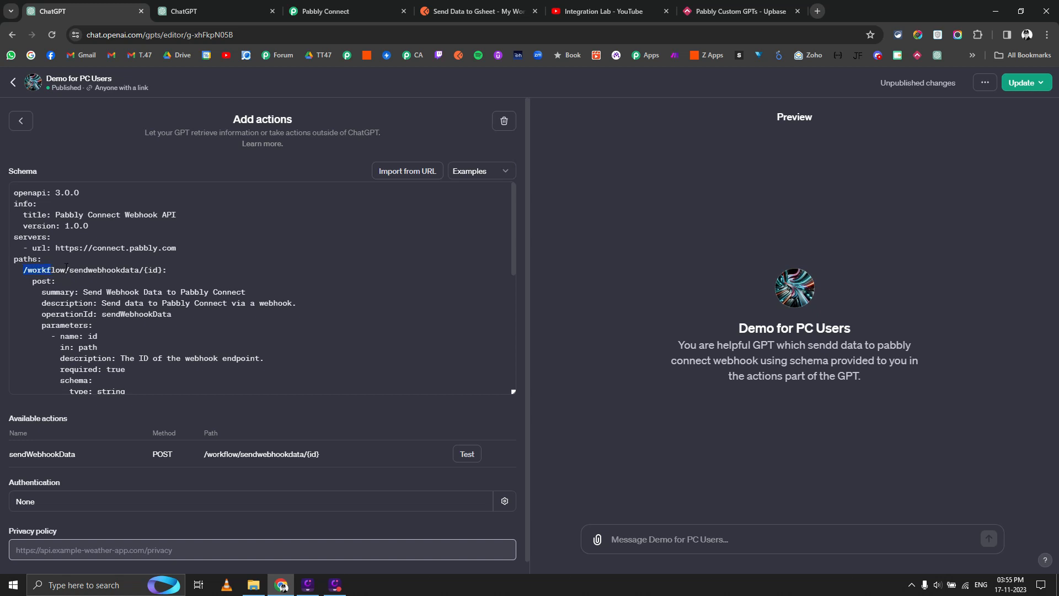
{"action": "left_click_drag", "start_coordinate": [65, 267], "coordinate": [144, 270]}
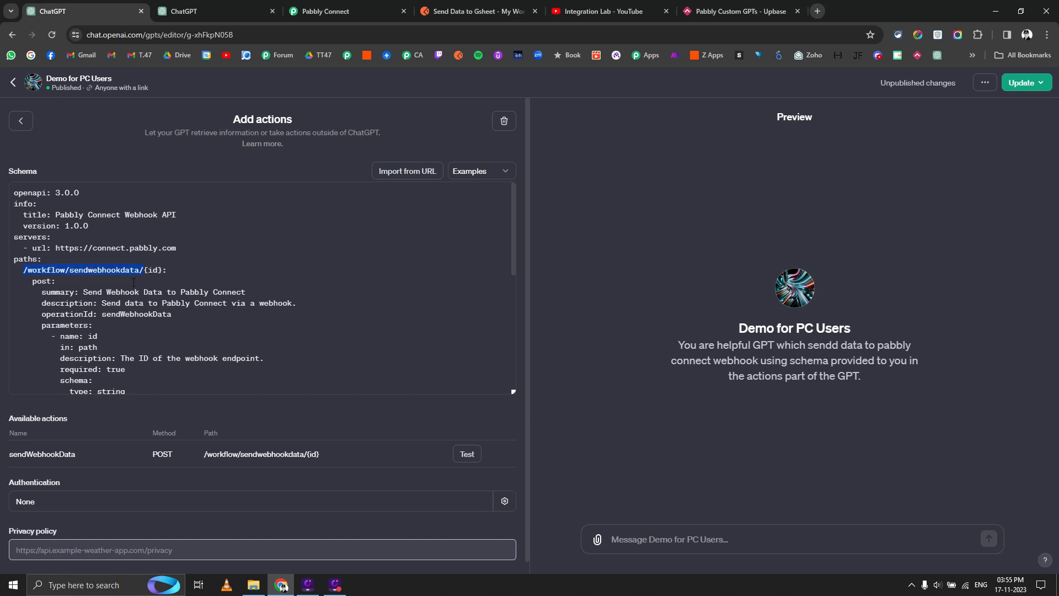
{"action": "key", "text": "ctrl+x"}
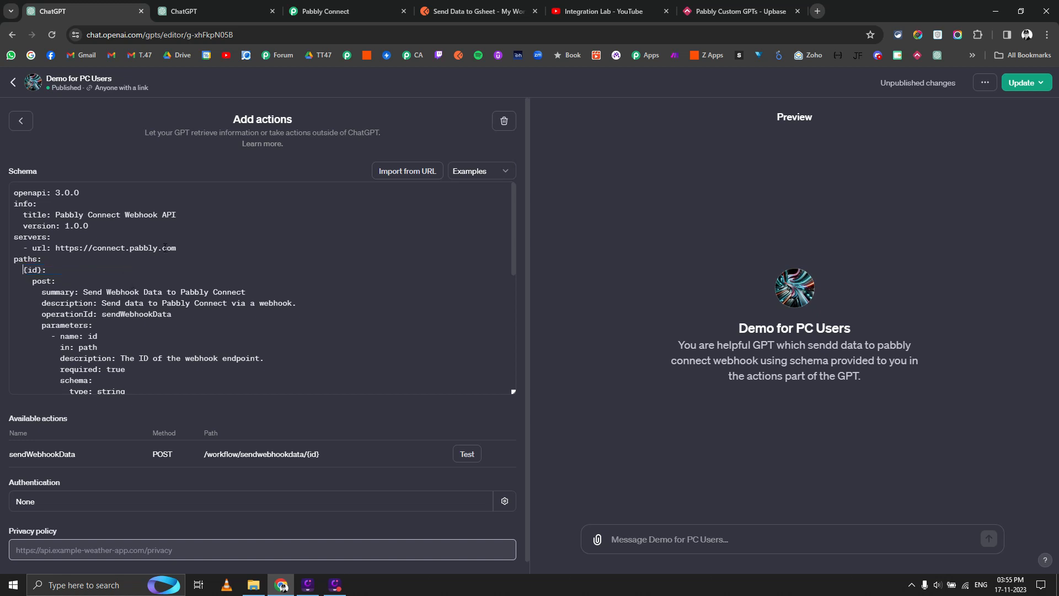
{"action": "left_click", "coordinate": [186, 246]}
{"action": "key", "text": "ctrl+v"}
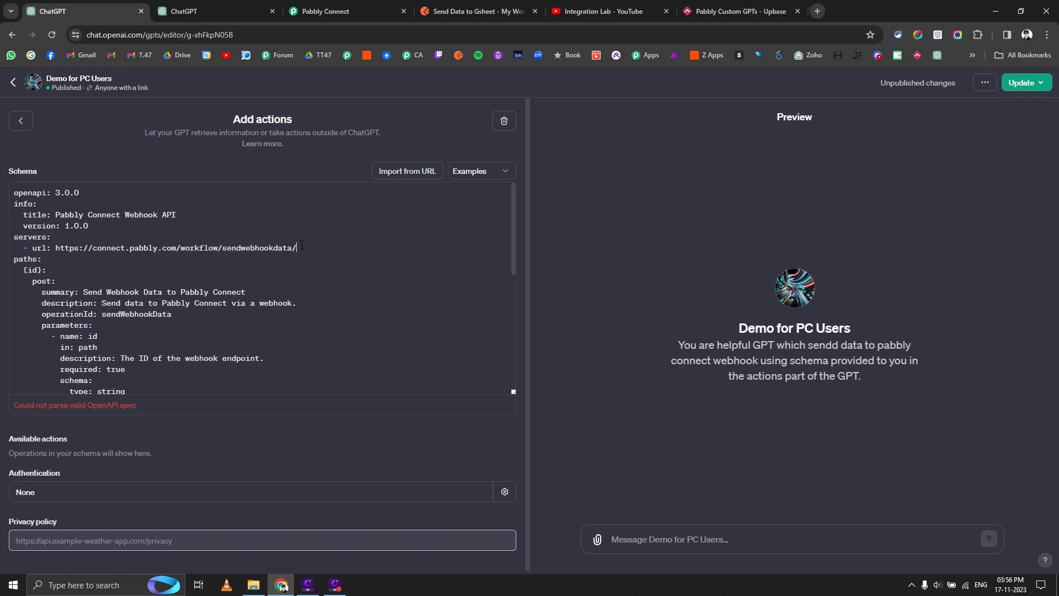
{"action": "left_click", "coordinate": [25, 270]}
{"action": "type", "text": "/"}
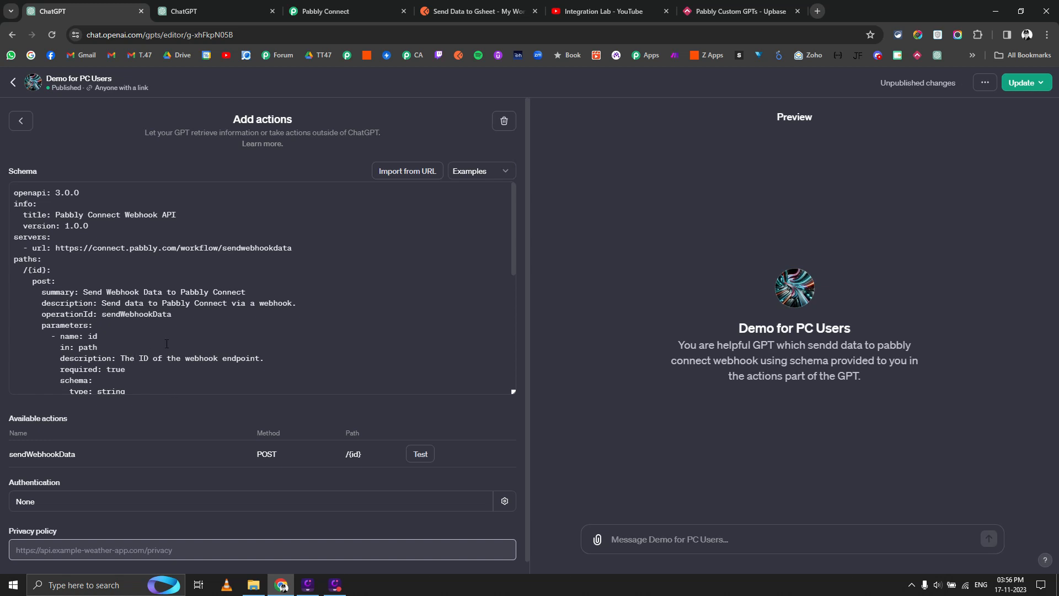
Delete the entire action schema and return to the schema-help chat.
{"action": "key", "text": "ctrl+a"}
{"action": "key", "text": "BackSpace"}
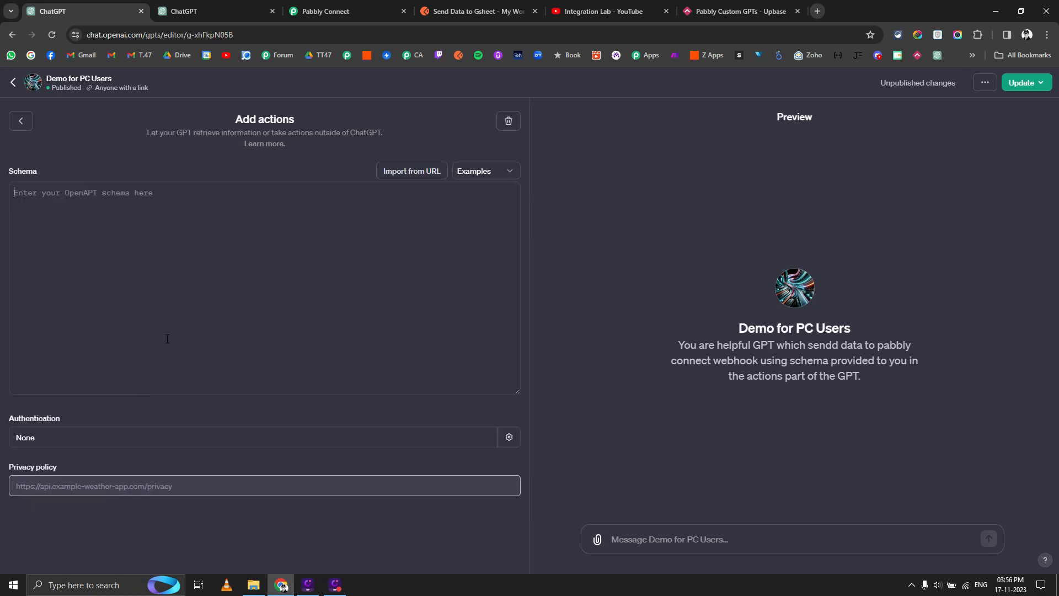
{"action": "left_click", "coordinate": [239, 5]}
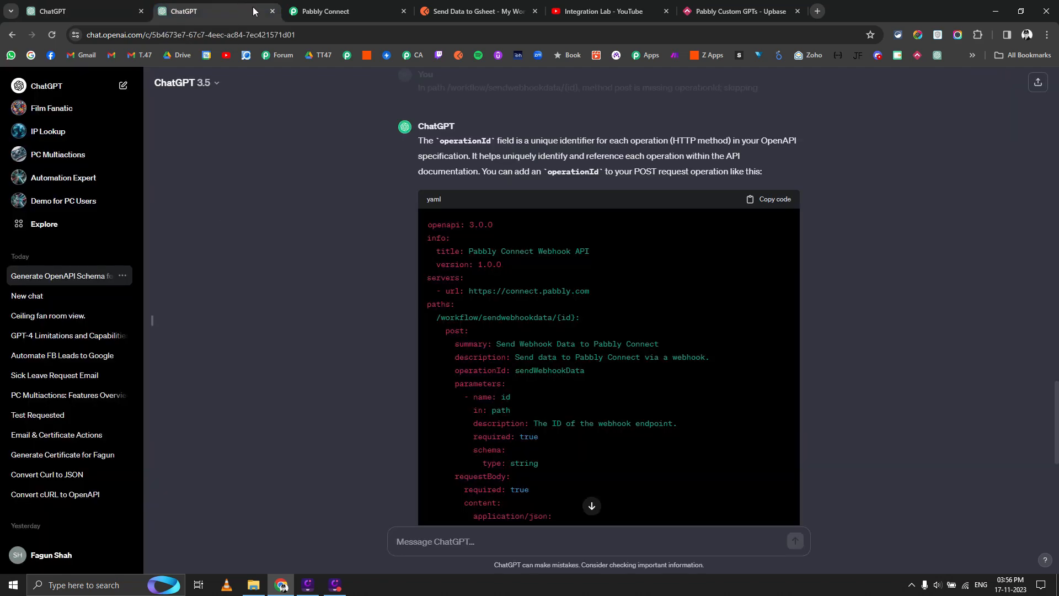
Close the schema-help chat and open a fresh ChatGPT chat in a new tab.
{"action": "left_click", "coordinate": [272, 11]}
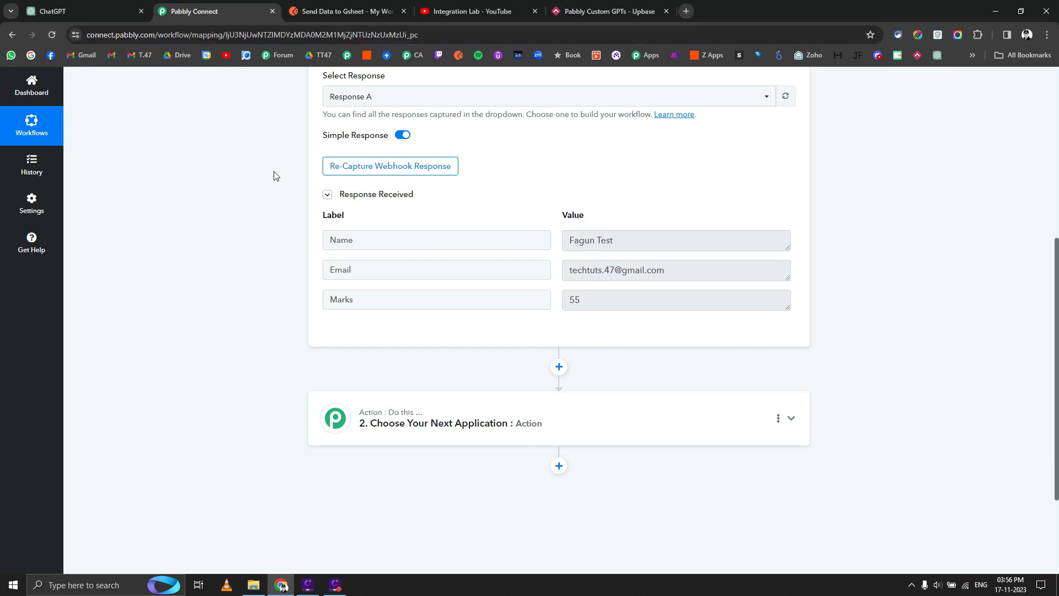
{"action": "scroll", "coordinate": [475, 180], "scroll_direction": "up", "scroll_amount": 4}
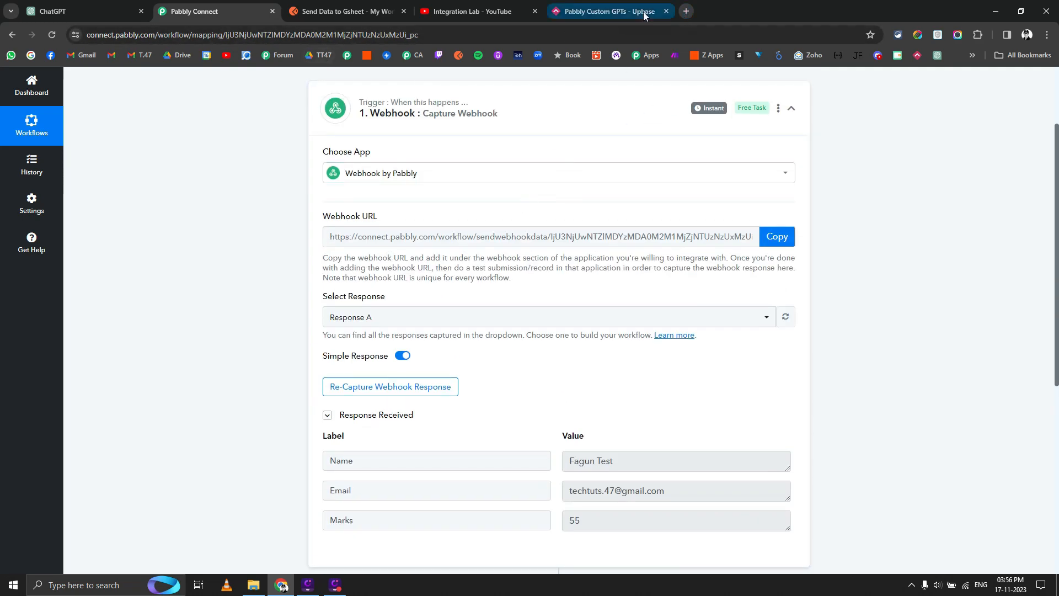
{"action": "left_click", "coordinate": [127, 11]}
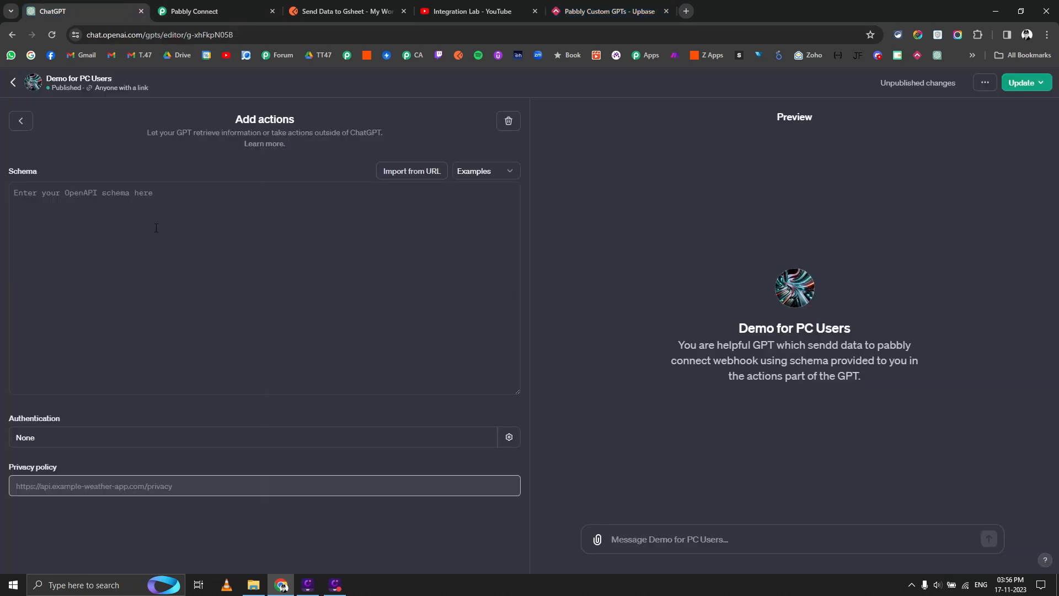
{"action": "left_click", "coordinate": [686, 11]}
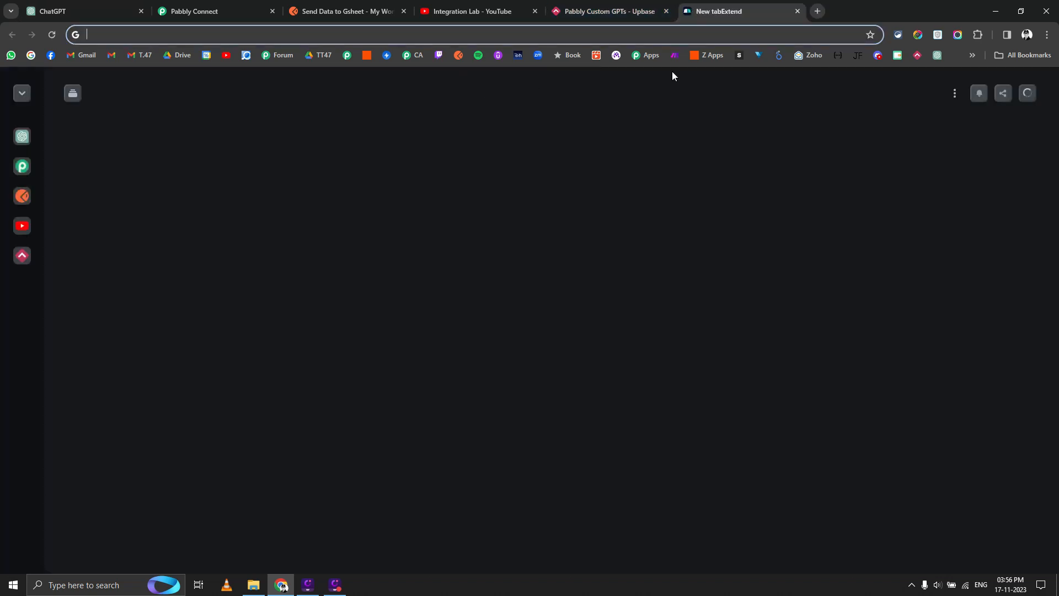
{"action": "left_click", "coordinate": [937, 55]}
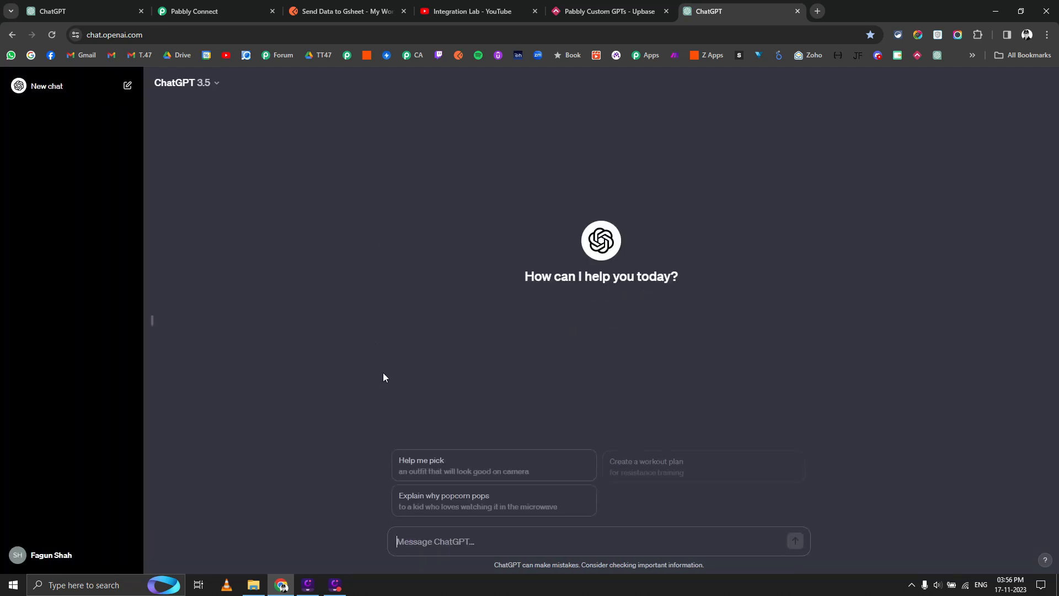
Copy the Send Data to Gsheet cURL snippet and start the prompt 'Convert this cURL to OpenAIPI shcema -'.
{"action": "left_click", "coordinate": [346, 7]}
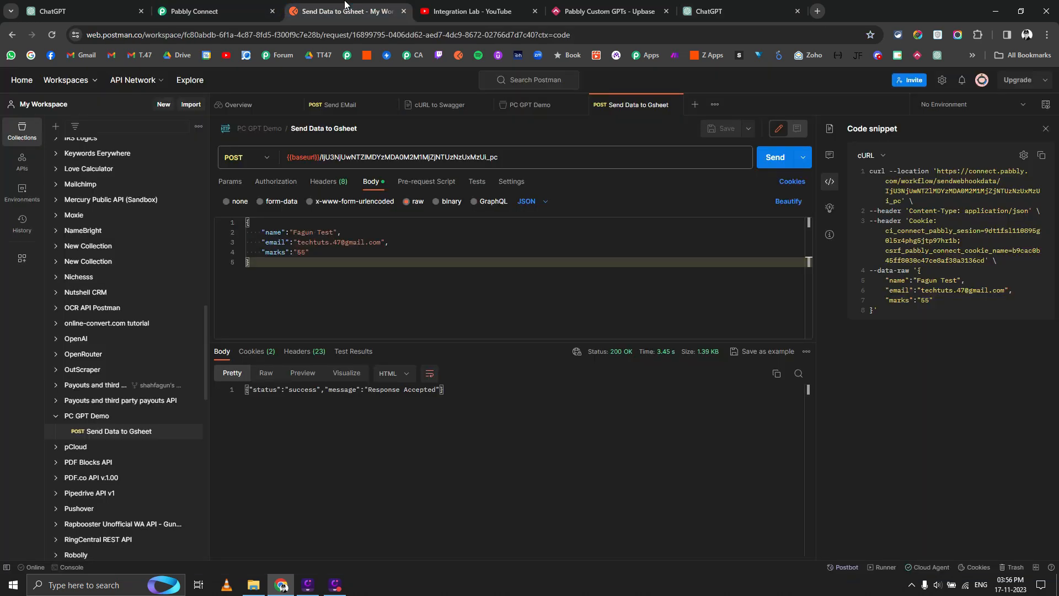
{"action": "left_click", "coordinate": [1041, 155]}
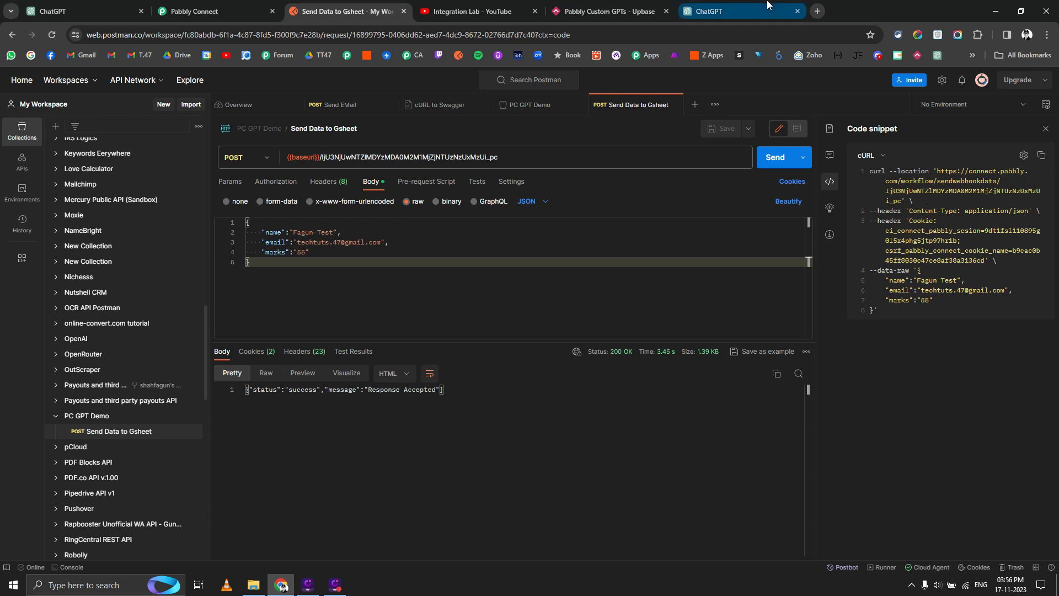
{"action": "left_click", "coordinate": [718, 10]}
{"action": "type", "text": "Conv"}
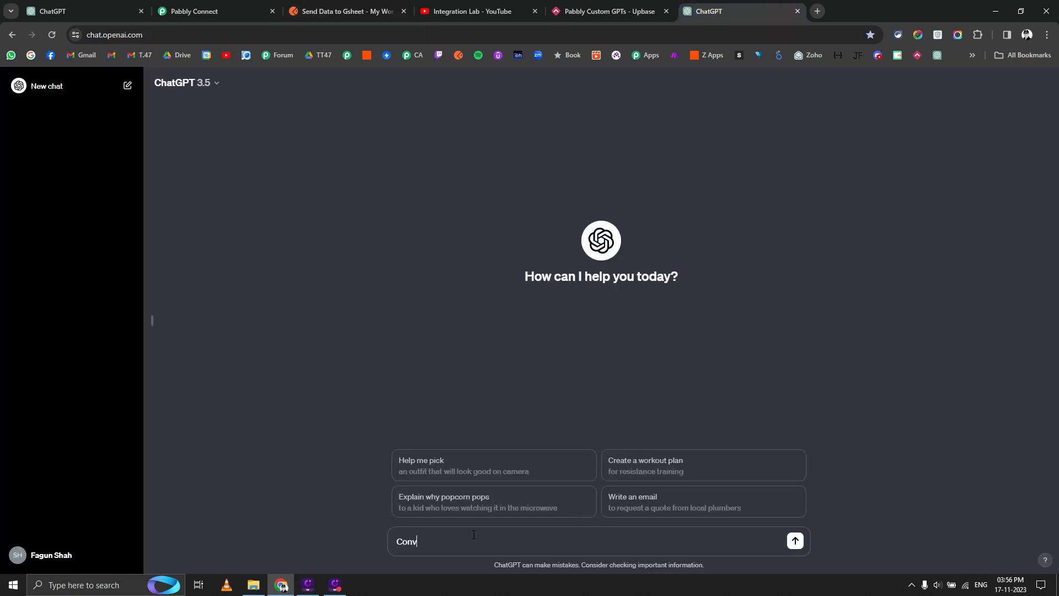
{"action": "type", "text": "ert this "}
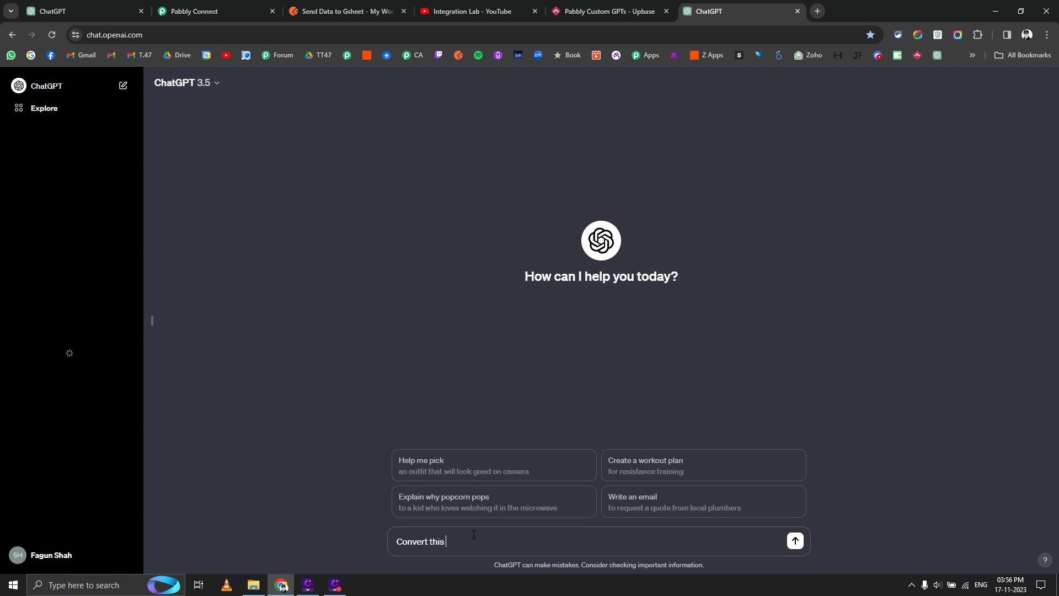
{"action": "type", "text": "cURL"}
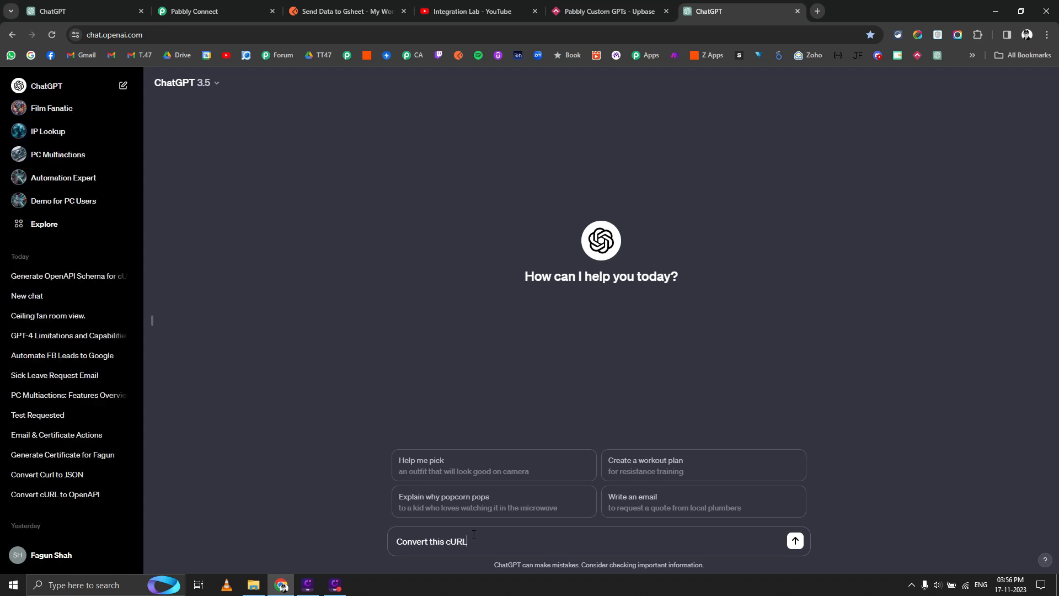
{"action": "type", "text": " to Open"}
{"action": "type", "text": "AI"}
{"action": "type", "text": "PI sh"}
{"action": "type", "text": "ce"}
{"action": "type", "text": "ma -"}
Paste the cURL command below the prompt and send the conversion request.
{"action": "key", "text": "shift+Return"}
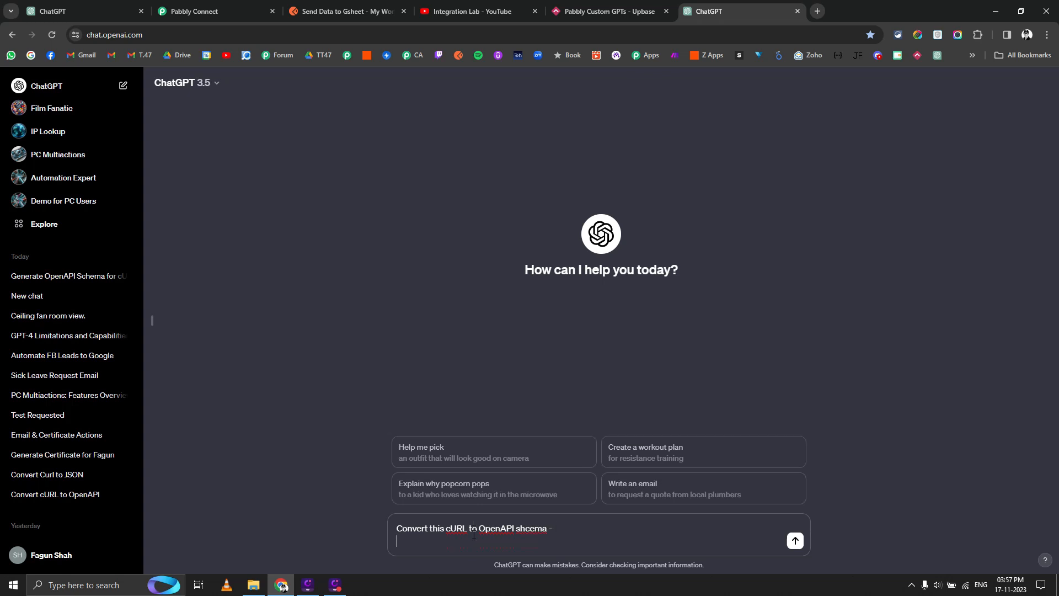
{"action": "key", "text": "shift+Return"}
{"action": "key", "text": "ctrl+v"}
{"action": "key", "text": "Return"}
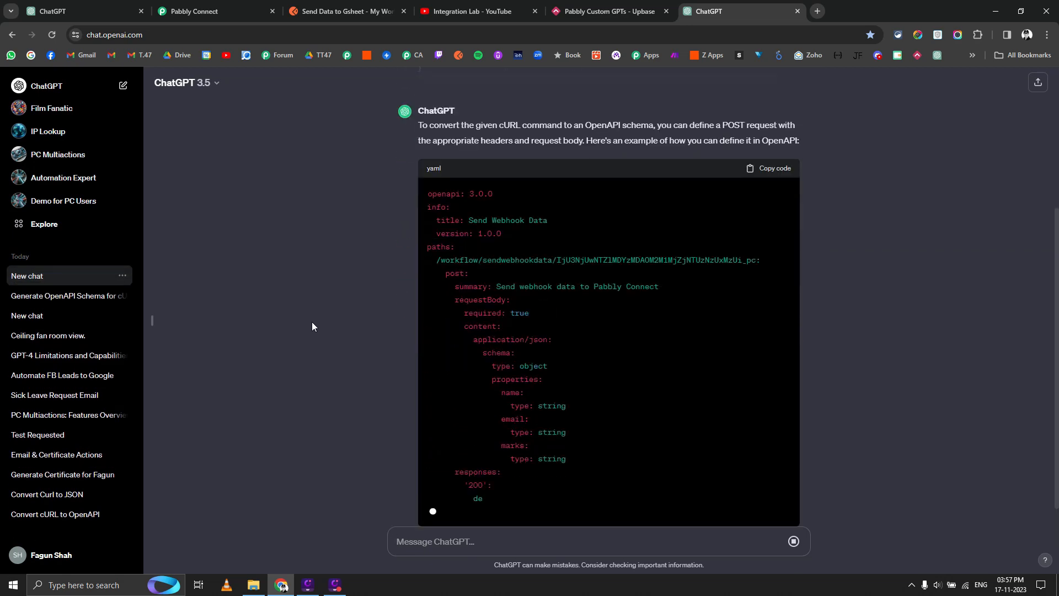
Copy the generated OpenAPI 3.0.0 YAML schema for the GPT's action editor.
{"action": "scroll", "coordinate": [313, 326], "scroll_direction": "up", "scroll_amount": 7}
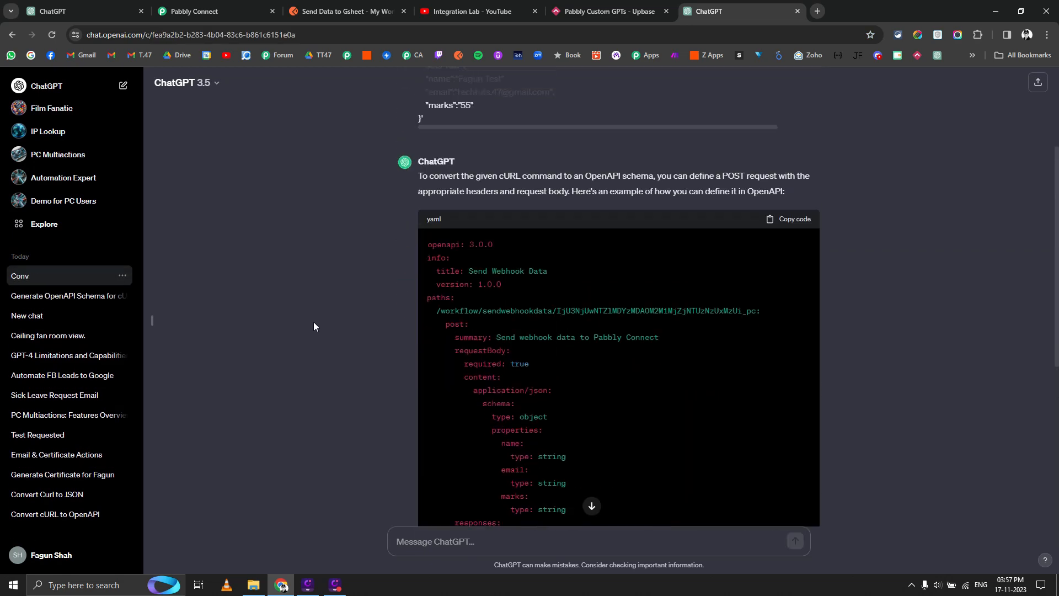
{"action": "scroll", "coordinate": [405, 341], "scroll_direction": "down", "scroll_amount": 3}
{"action": "scroll", "coordinate": [405, 340], "scroll_direction": "down", "scroll_amount": 2}
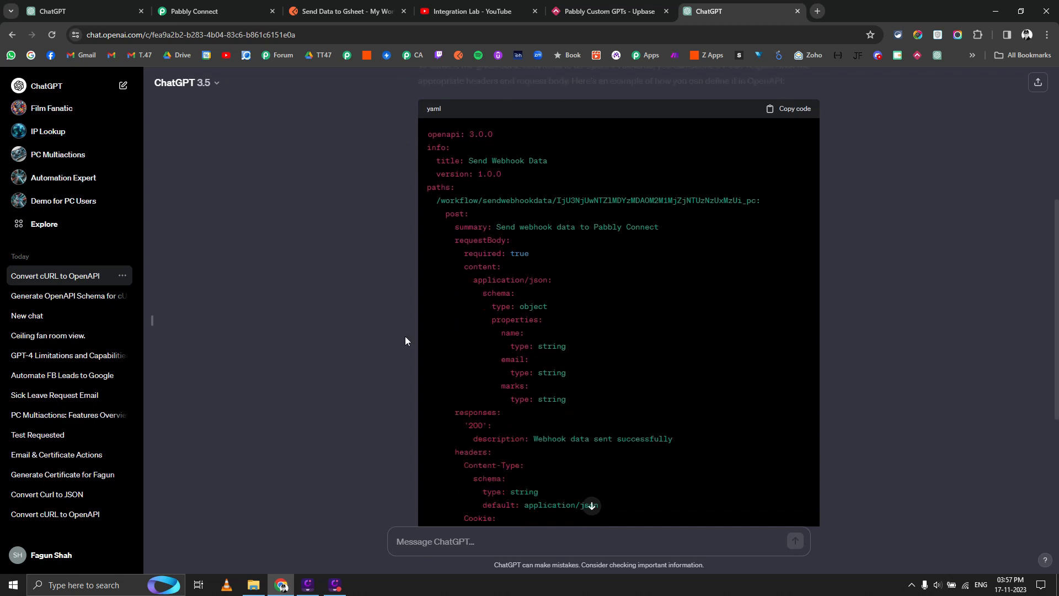
{"action": "scroll", "coordinate": [406, 340], "scroll_direction": "up", "scroll_amount": 3}
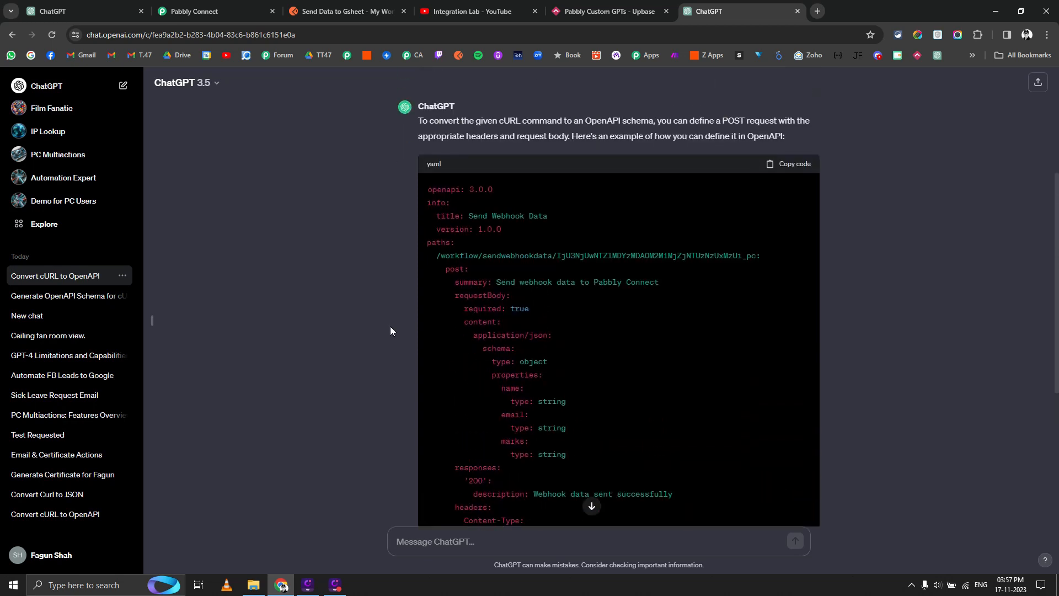
{"action": "scroll", "coordinate": [366, 333], "scroll_direction": "up", "scroll_amount": 1}
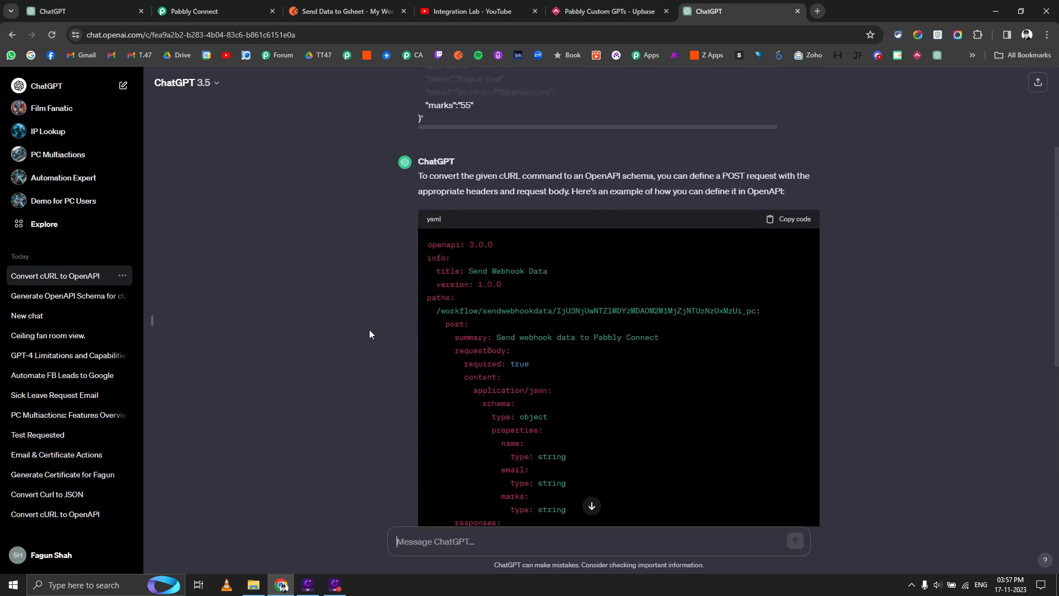
{"action": "left_click", "coordinate": [794, 218]}
{"action": "left_click", "coordinate": [113, 10]}
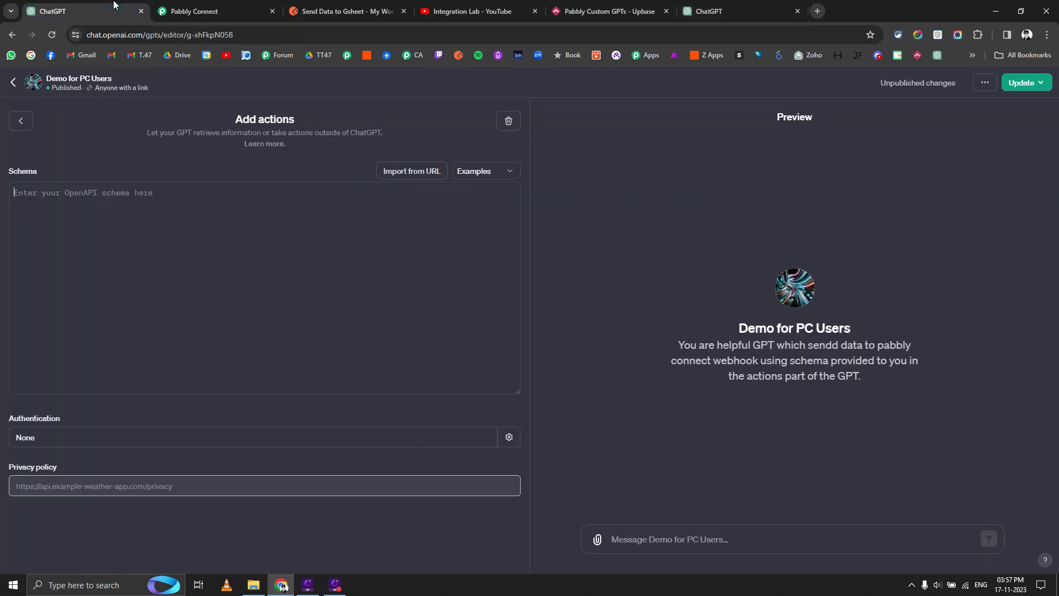
Paste the generated schema and send its servers error to ChatGPT.
{"action": "left_click", "coordinate": [116, 280]}
{"action": "key", "text": "ctrl+v"}
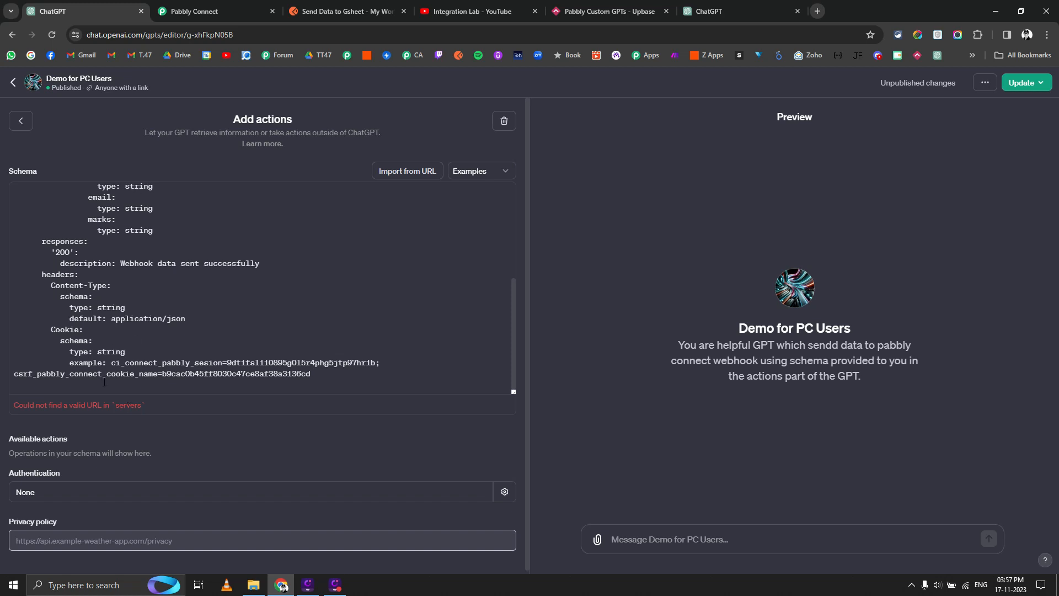
{"action": "triple_click", "coordinate": [106, 405]}
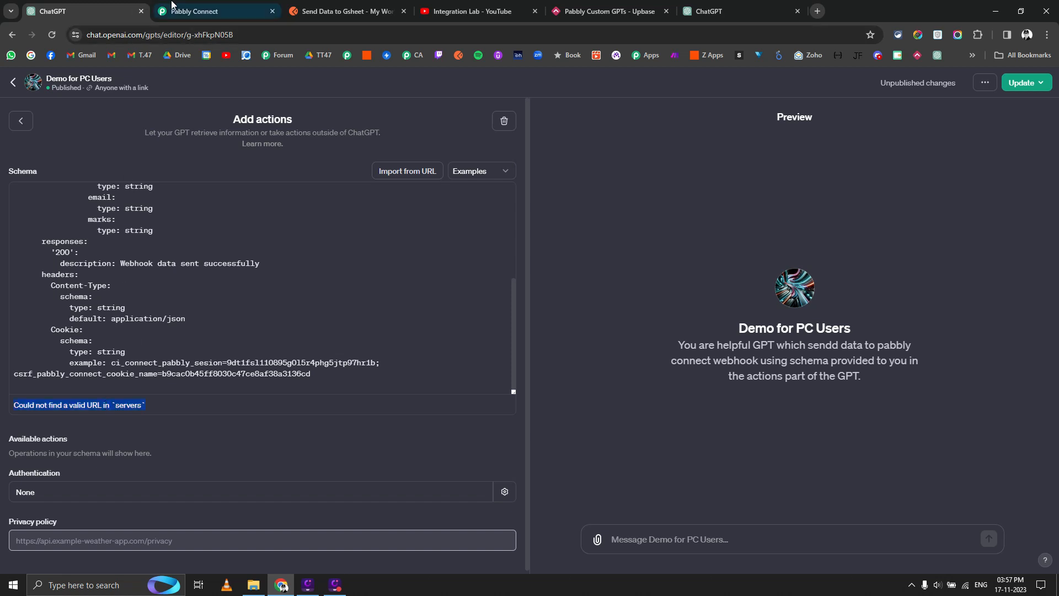
{"action": "left_click", "coordinate": [706, 8]}
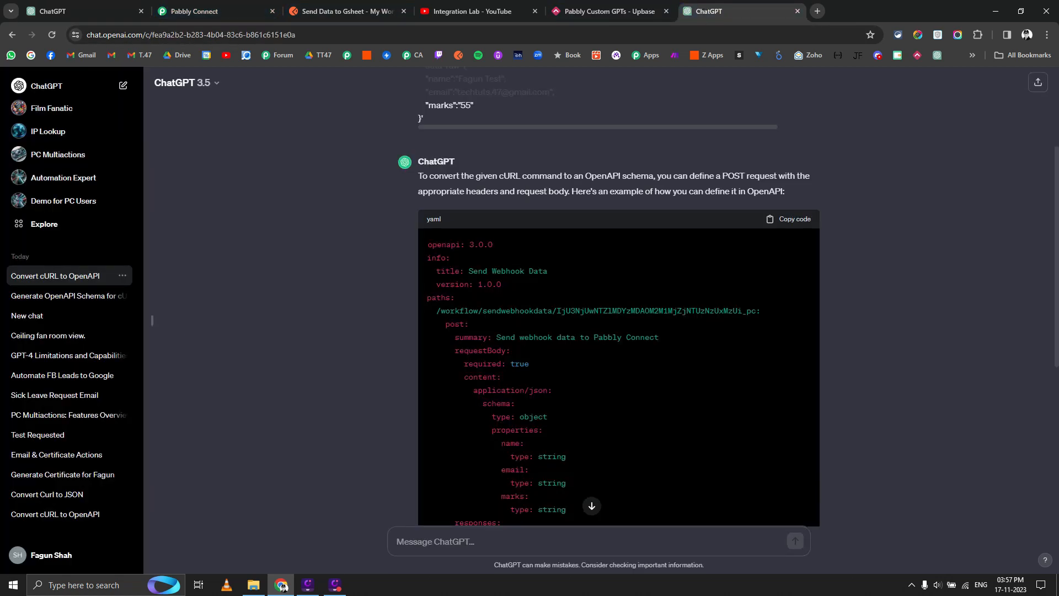
{"action": "left_click", "coordinate": [513, 540]}
{"action": "key", "text": "ctrl+v"}
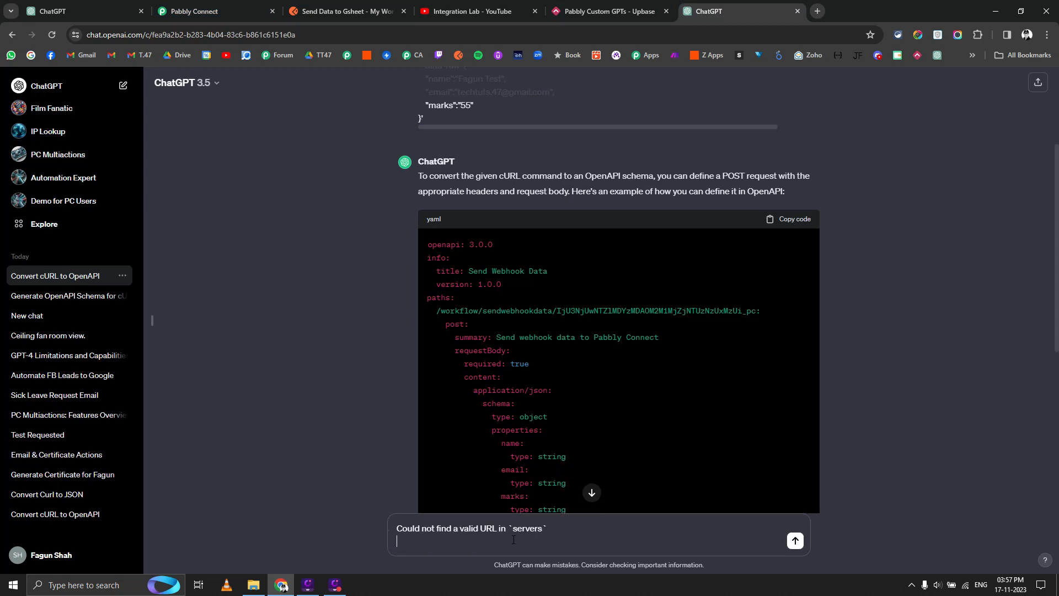
{"action": "key", "text": "Return"}
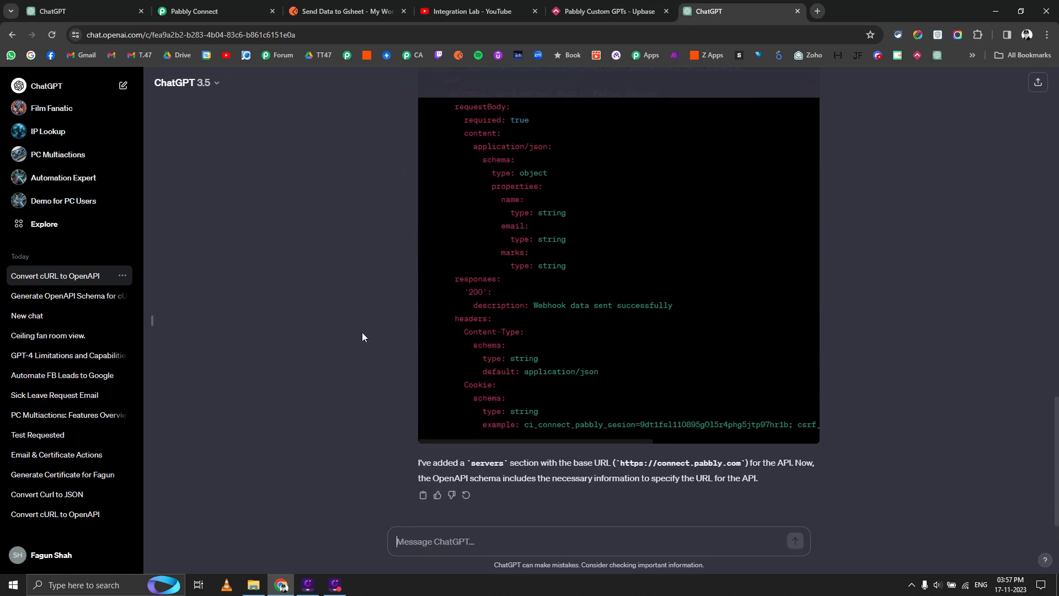
Replace the schema with ChatGPT's corrected YAML that includes a servers section.
{"action": "scroll", "coordinate": [362, 335], "scroll_direction": "up", "scroll_amount": 7}
{"action": "left_click", "coordinate": [801, 335]}
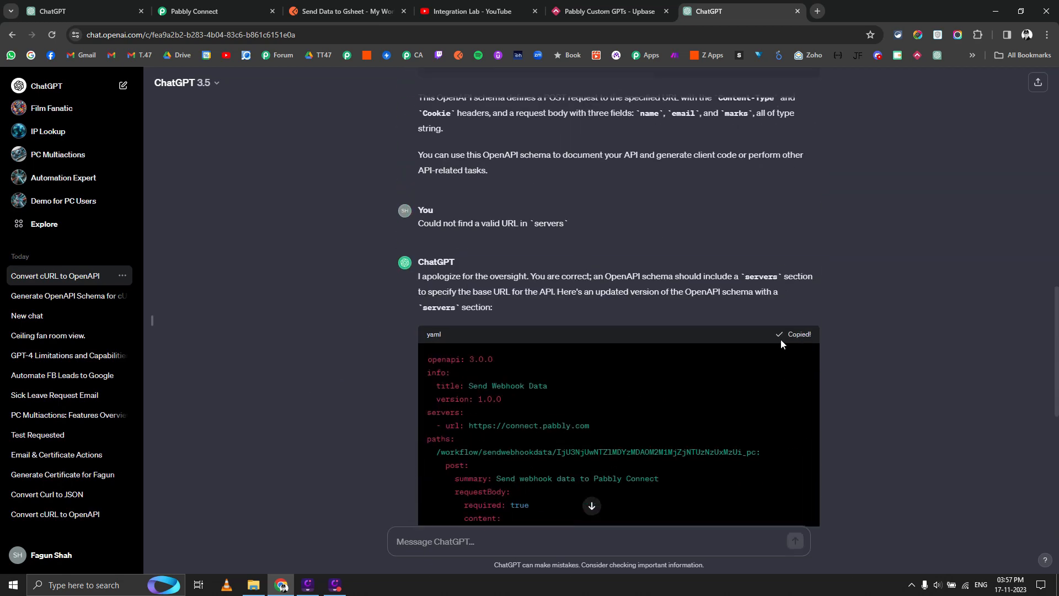
{"action": "left_click", "coordinate": [83, 11]}
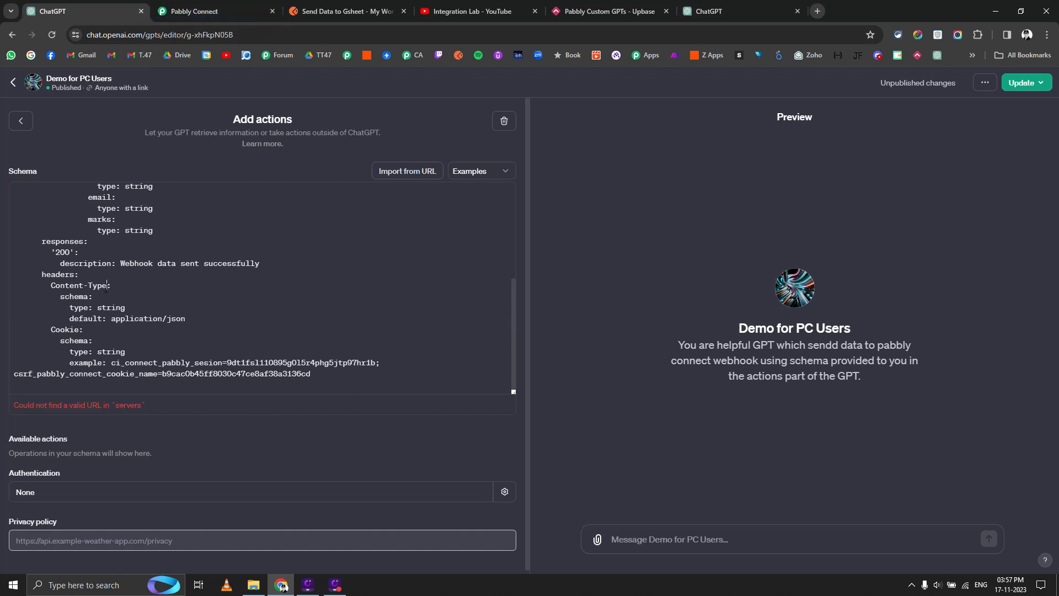
{"action": "key", "text": "ctrl+a"}
{"action": "key", "text": "BackSpace"}
{"action": "key", "text": "ctrl+v"}
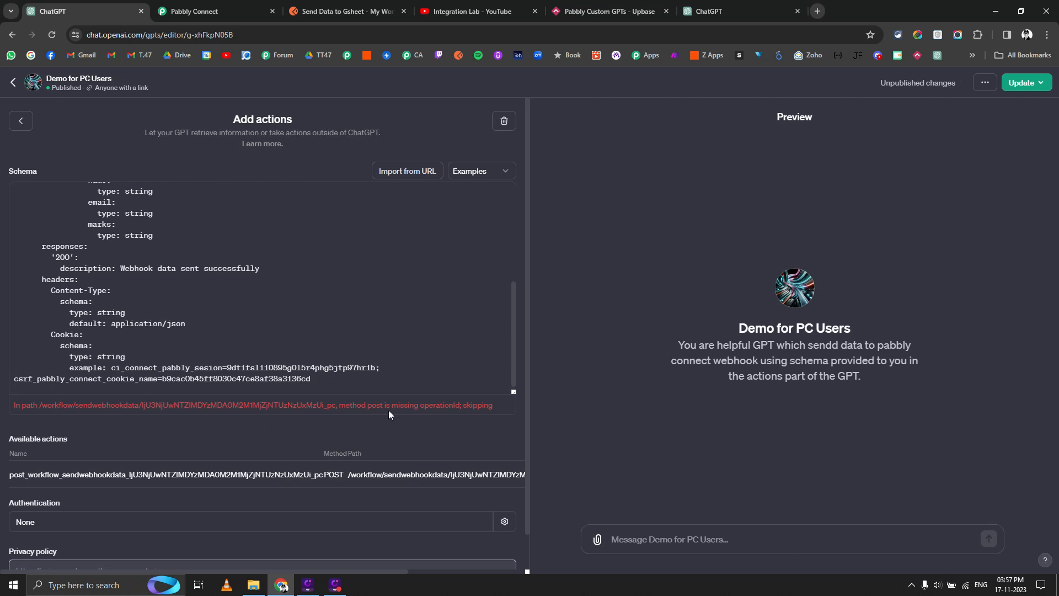
Send the missing operationId error to ChatGPT for a fix.
{"action": "triple_click", "coordinate": [447, 408]}
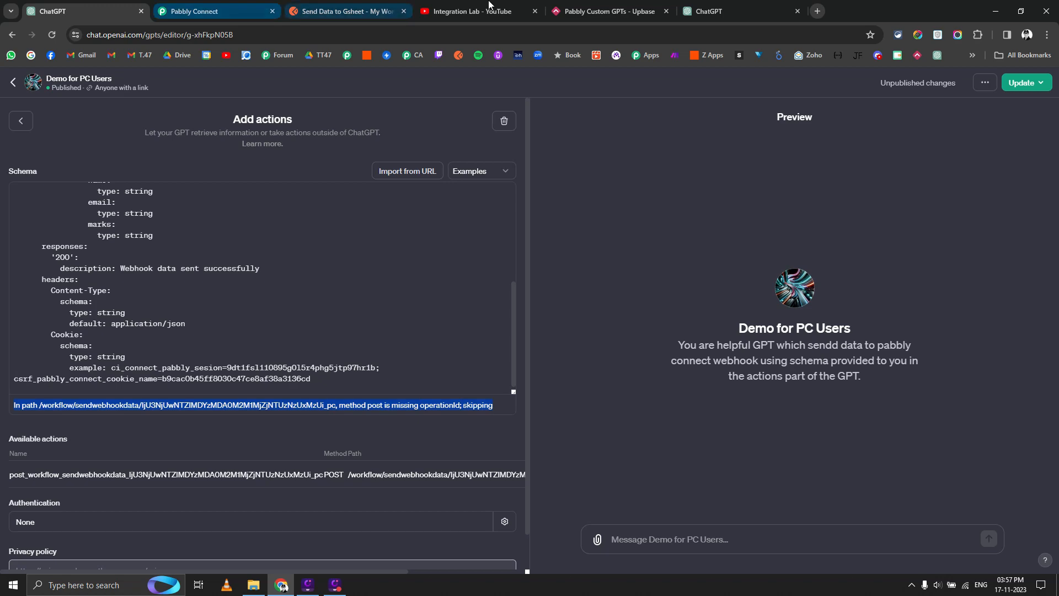
{"action": "left_click", "coordinate": [718, 11]}
{"action": "key", "text": "ctrl+v"}
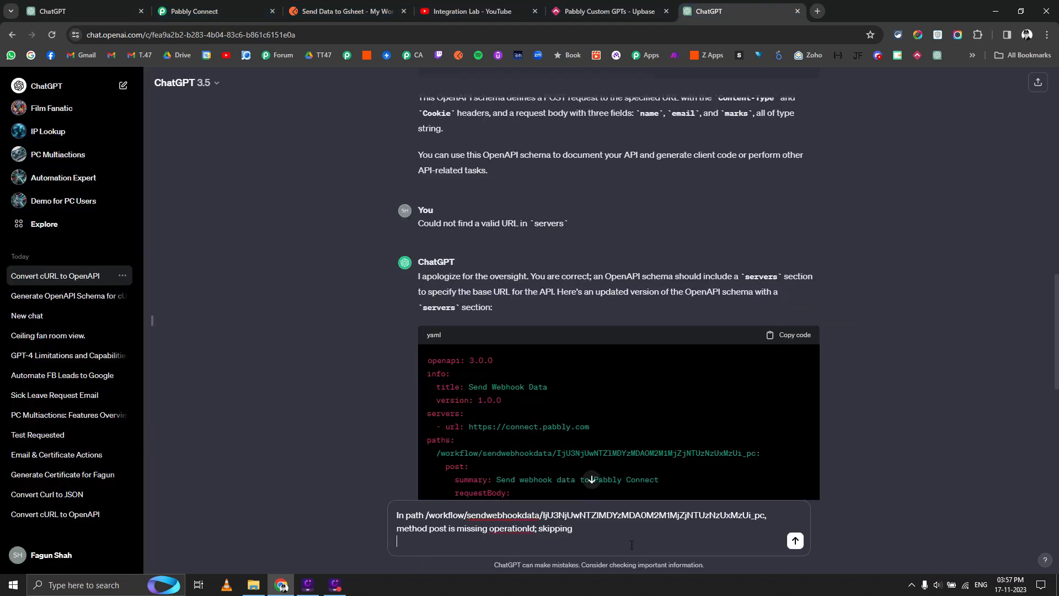
{"action": "key", "text": "Return"}
Replace the schema with the corrected version containing an operationId.
{"action": "scroll", "coordinate": [396, 267], "scroll_direction": "down", "scroll_amount": 5}
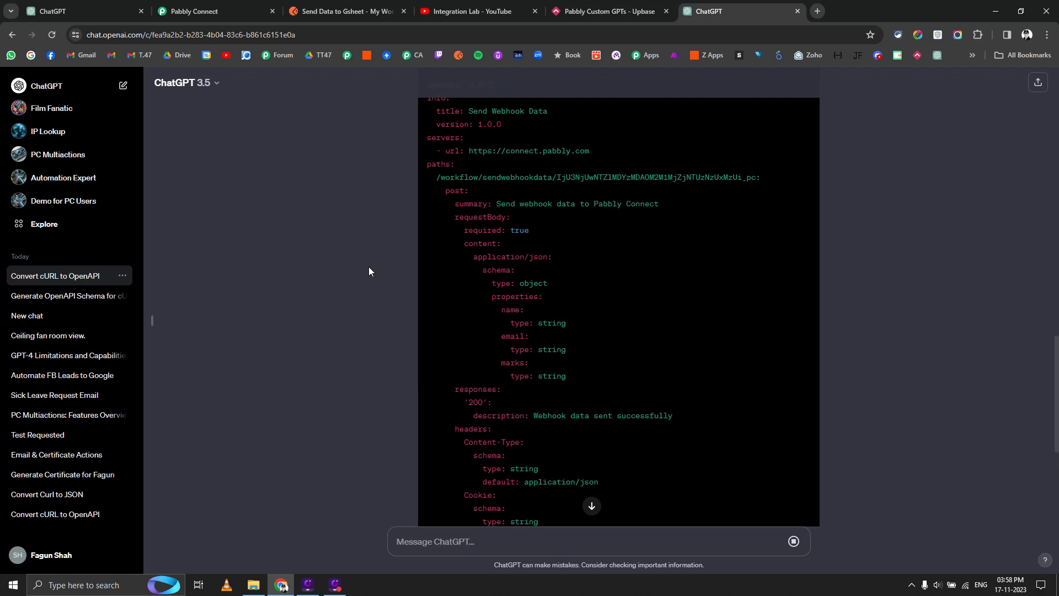
{"action": "scroll", "coordinate": [369, 271], "scroll_direction": "down", "scroll_amount": 10}
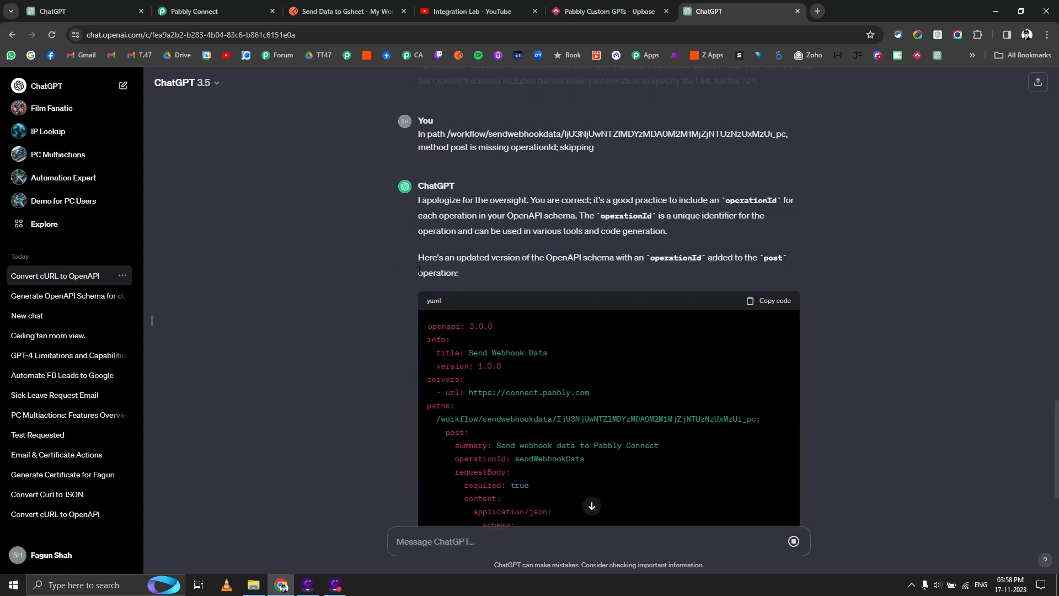
{"action": "scroll", "coordinate": [420, 271], "scroll_direction": "down", "scroll_amount": 6}
{"action": "scroll", "coordinate": [781, 275], "scroll_direction": "up", "scroll_amount": 5}
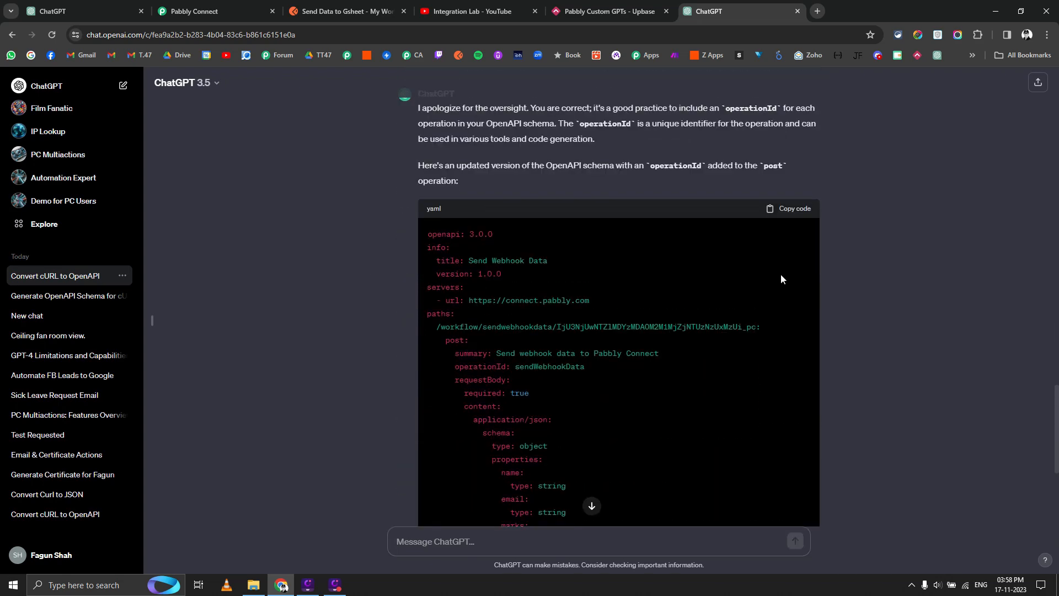
{"action": "left_click", "coordinate": [789, 208]}
{"action": "left_click", "coordinate": [83, 11]}
{"action": "left_click", "coordinate": [228, 292]}
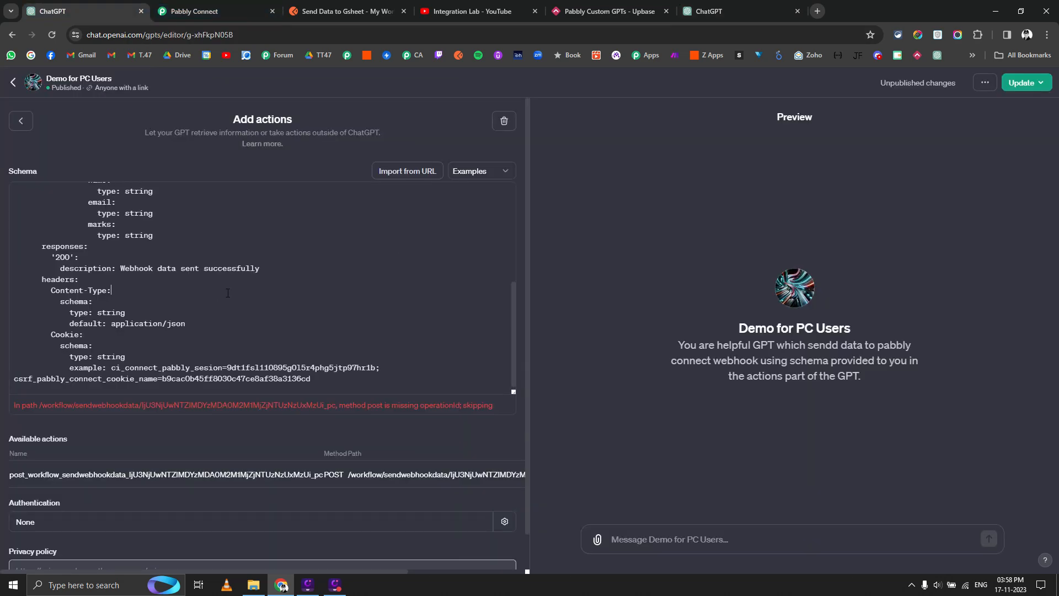
{"action": "key", "text": "ctrl+a"}
{"action": "key", "text": "ctrl+v"}
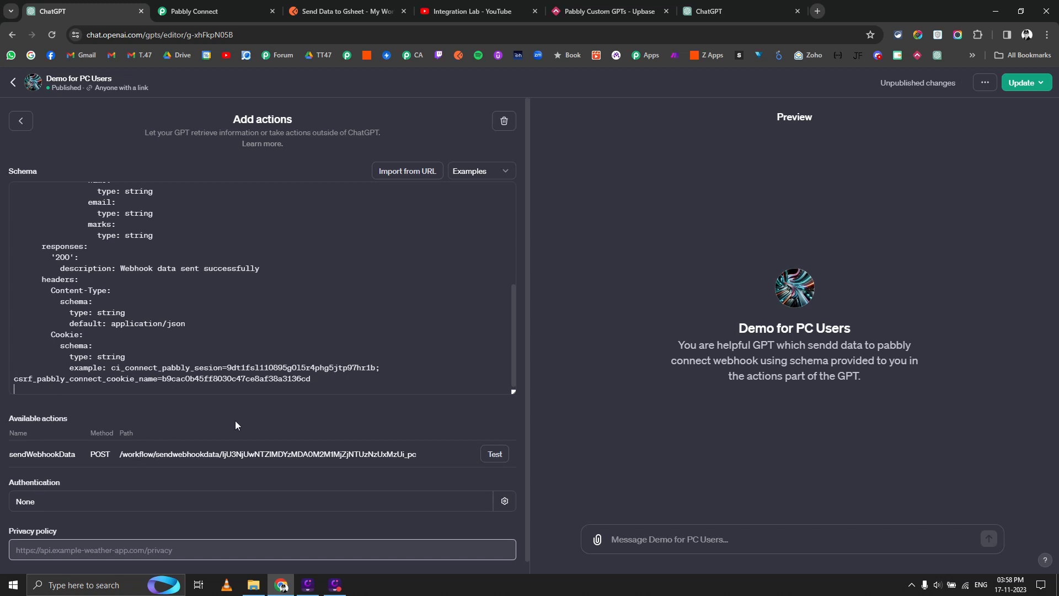
Move /workflow/sendwebhookdata from the path into the Pabbly server URL.
{"action": "scroll", "coordinate": [136, 299], "scroll_direction": "up", "scroll_amount": 4}
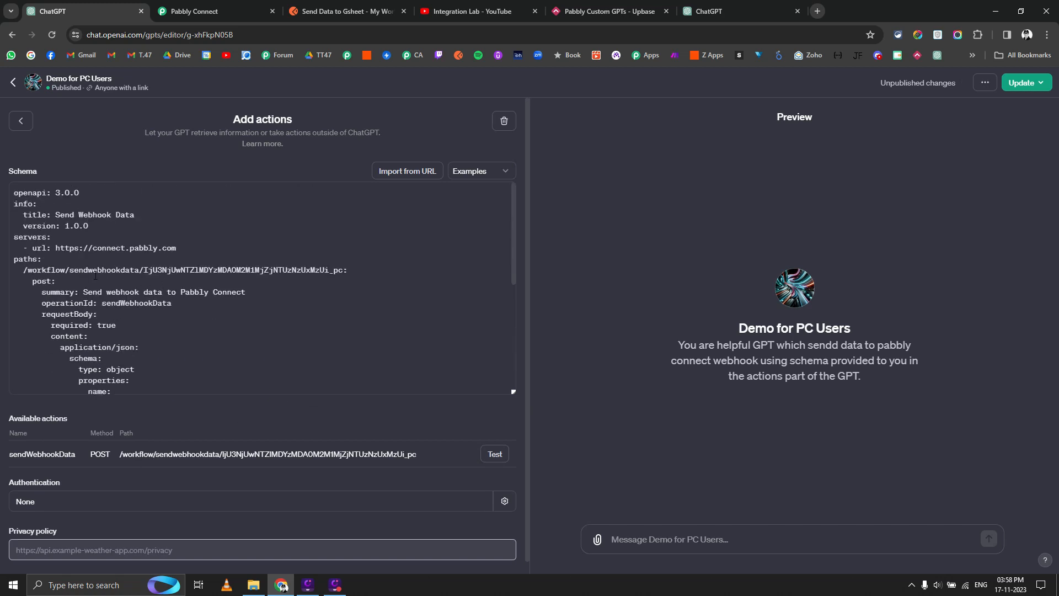
{"action": "left_click_drag", "start_coordinate": [20, 269], "coordinate": [142, 270]}
{"action": "key", "text": "BackSpace"}
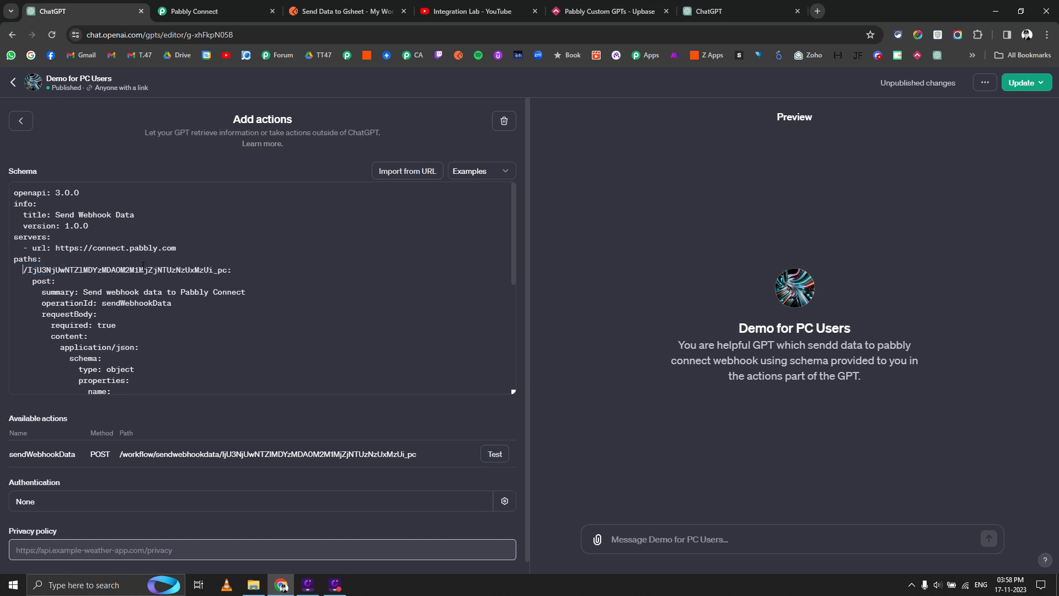
{"action": "key", "text": "ctrl+v"}
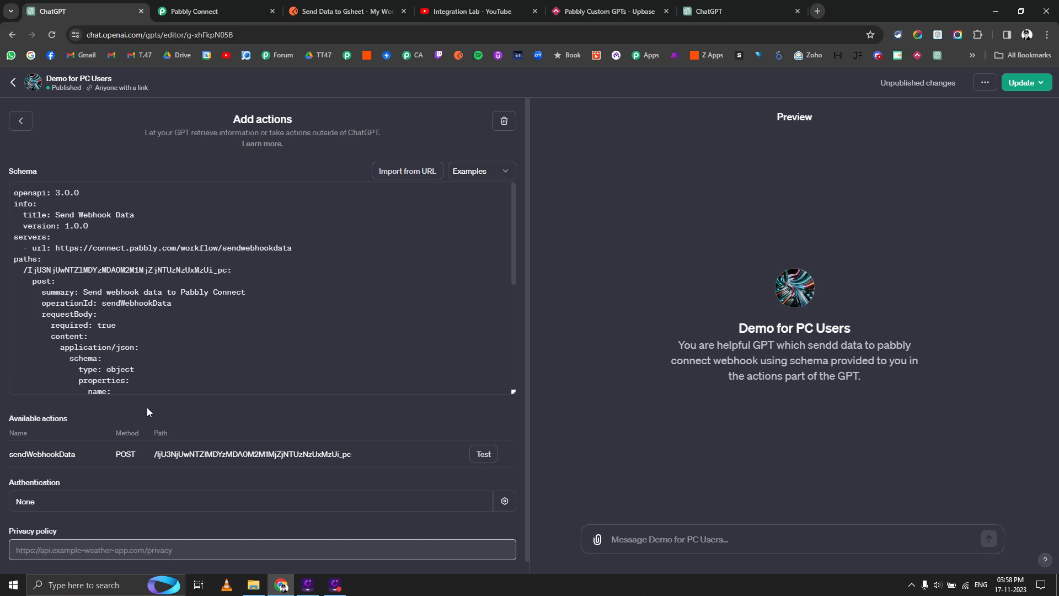
Rename the operationId to 'Send Data to Google Sheet'.
{"action": "scroll", "coordinate": [147, 408], "scroll_direction": "down", "scroll_amount": 2}
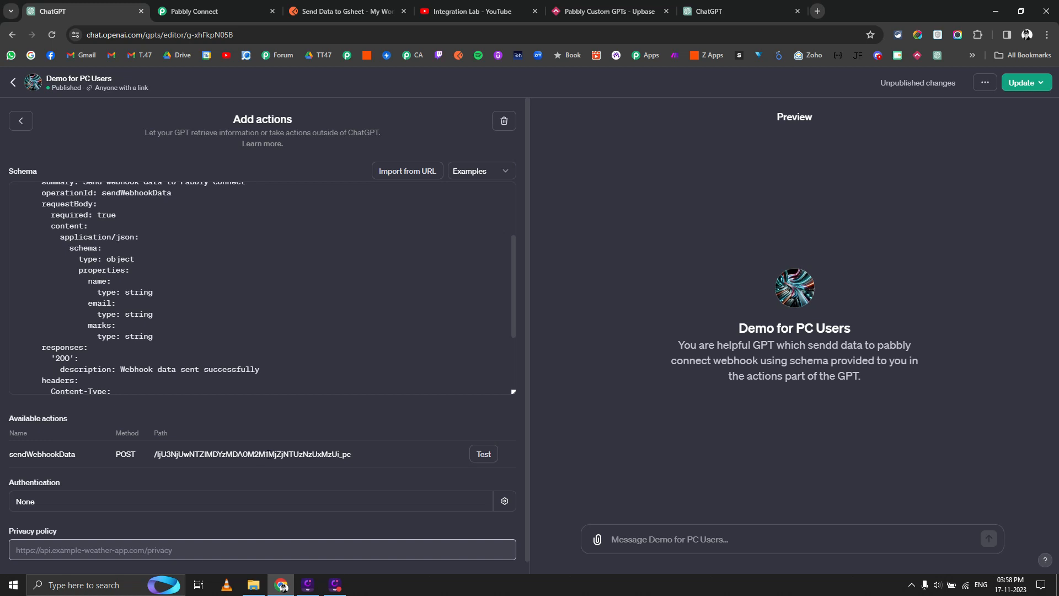
{"action": "scroll", "coordinate": [176, 300], "scroll_direction": "up", "scroll_amount": 3}
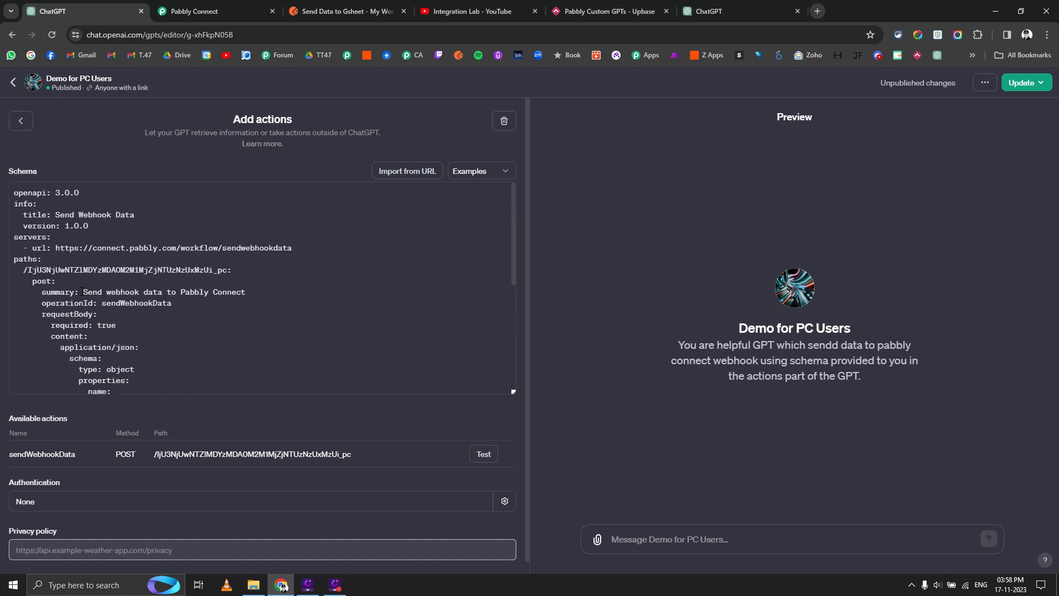
{"action": "double_click", "coordinate": [119, 303]}
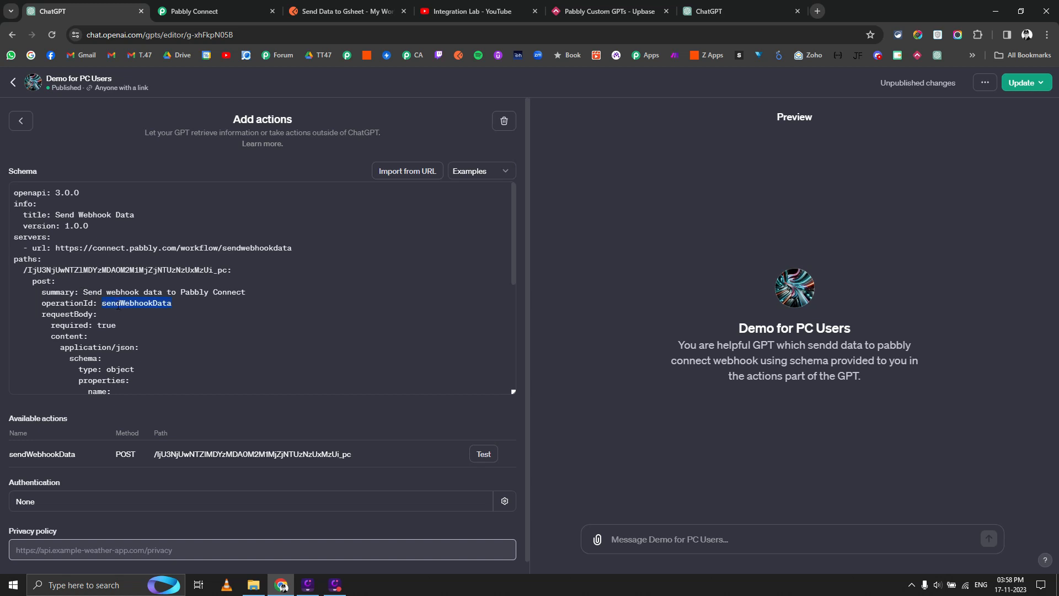
{"action": "type", "text": "Send Data to Google Sheet"}
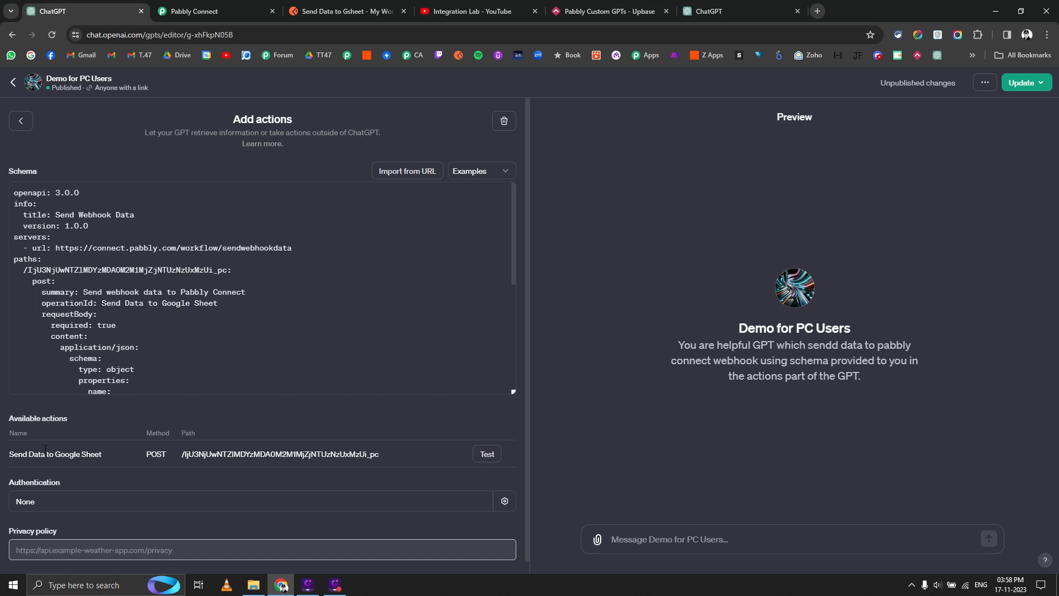
Delete the Cookie header block and its leftover blank line from the schema.
{"action": "left_click_drag", "start_coordinate": [16, 458], "coordinate": [108, 455]}
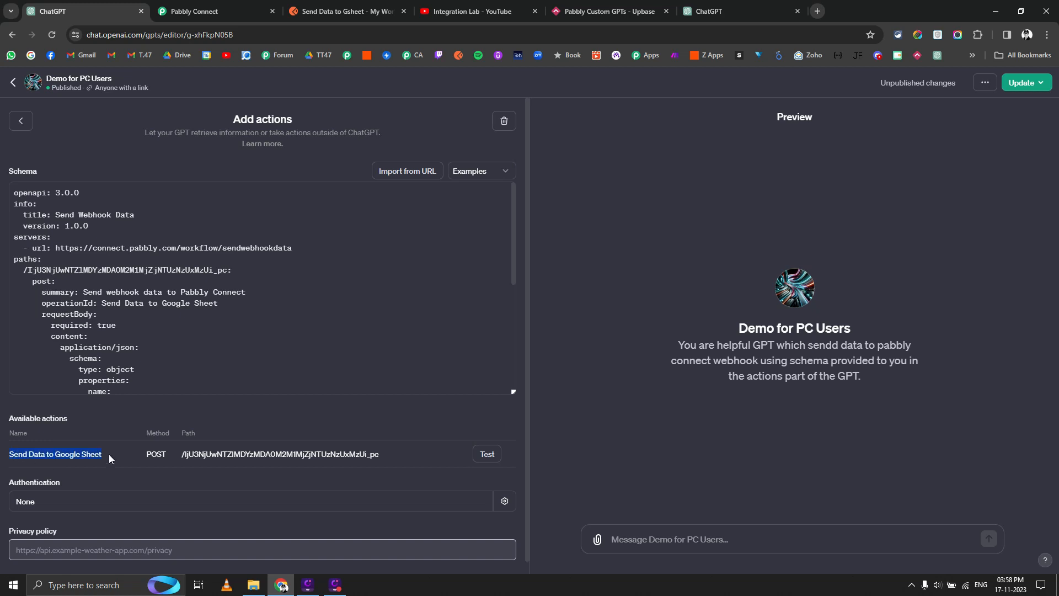
{"action": "scroll", "coordinate": [162, 319], "scroll_direction": "down", "scroll_amount": 1}
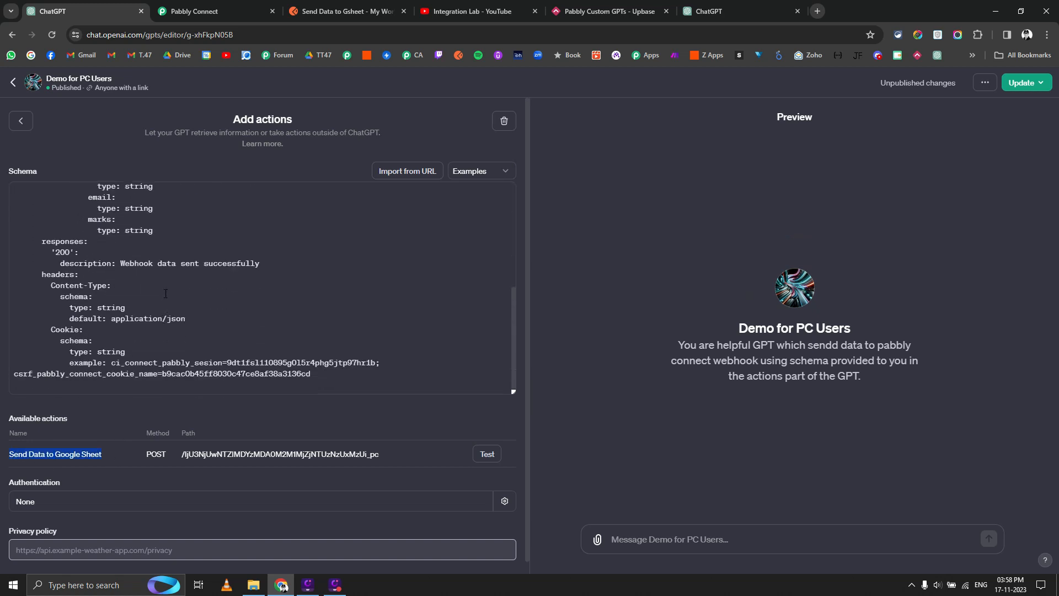
{"action": "scroll", "coordinate": [175, 311], "scroll_direction": "down", "scroll_amount": 1}
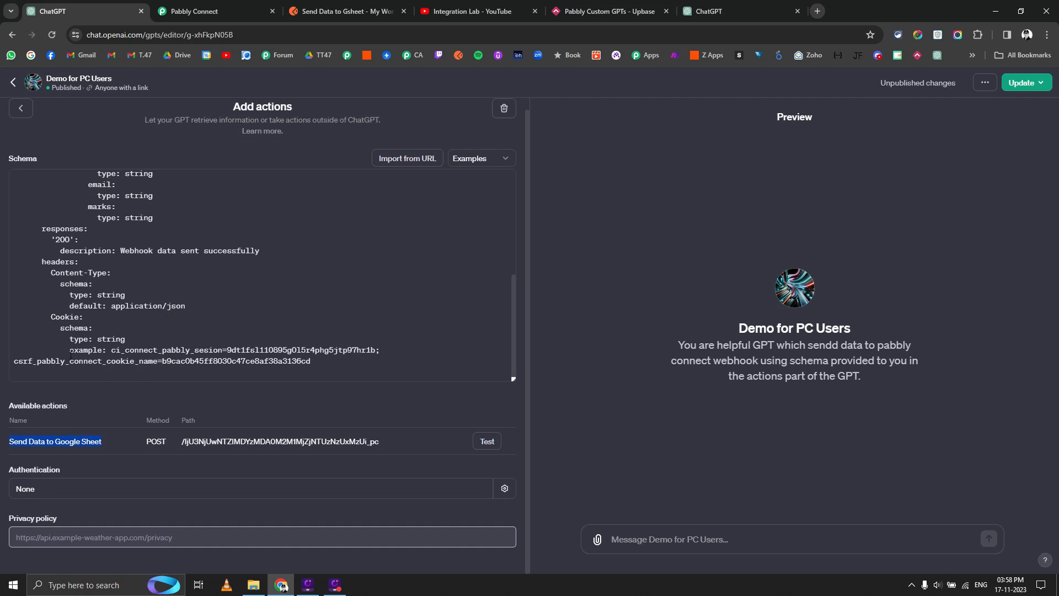
{"action": "left_click_drag", "start_coordinate": [63, 321], "coordinate": [267, 351]}
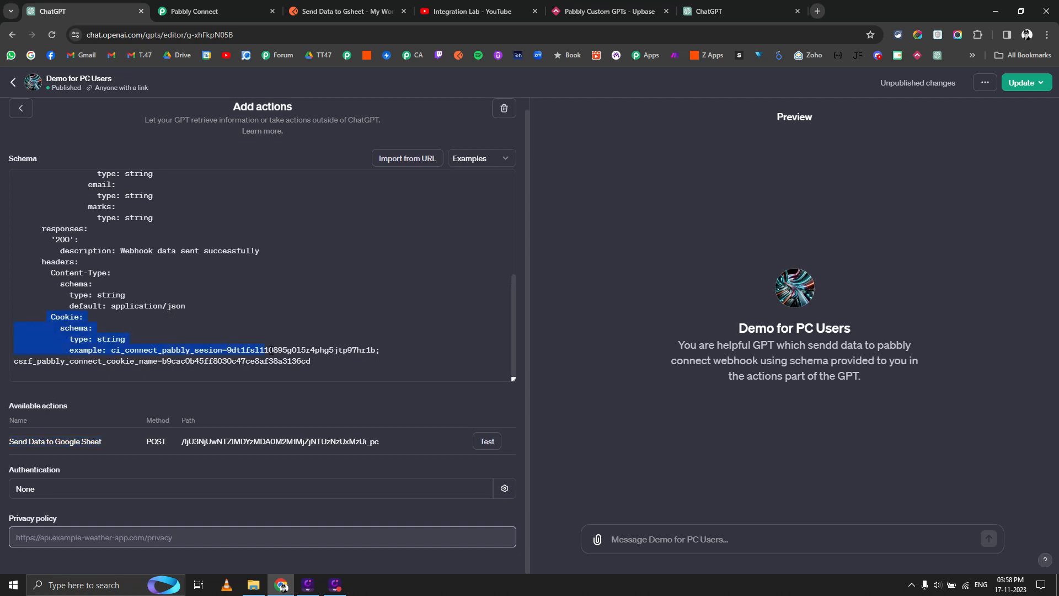
{"action": "key", "text": "BackSpace"}
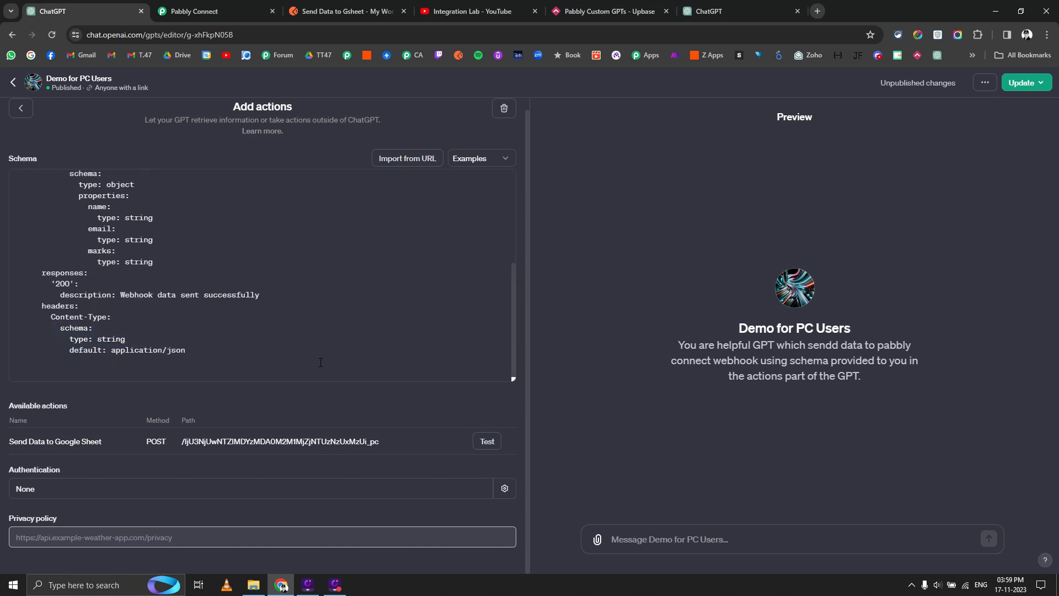
{"action": "key", "text": "BackSpace"}
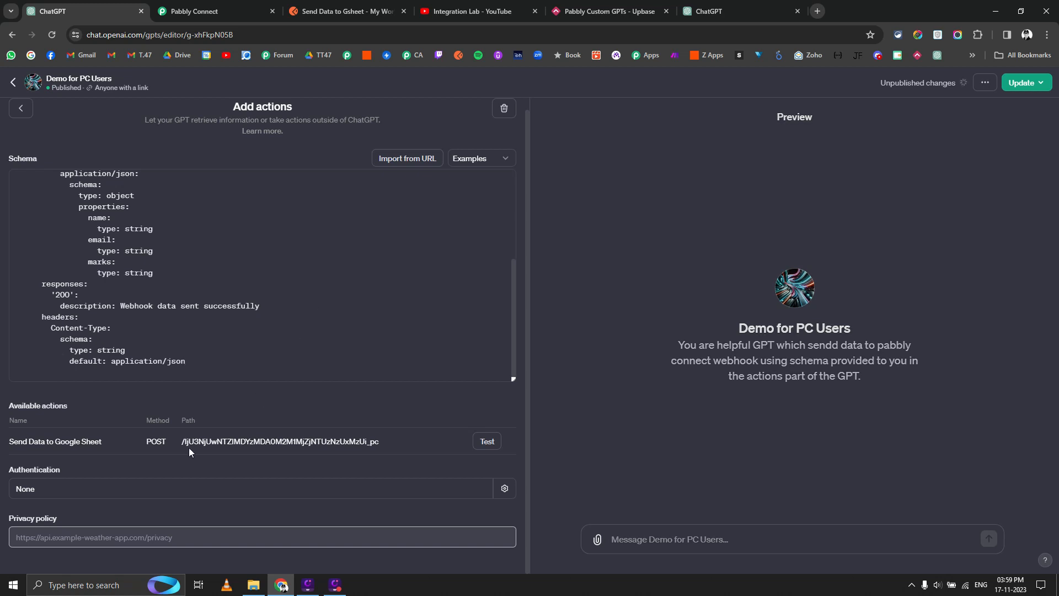
{"action": "scroll", "coordinate": [246, 289], "scroll_direction": "up", "scroll_amount": 3}
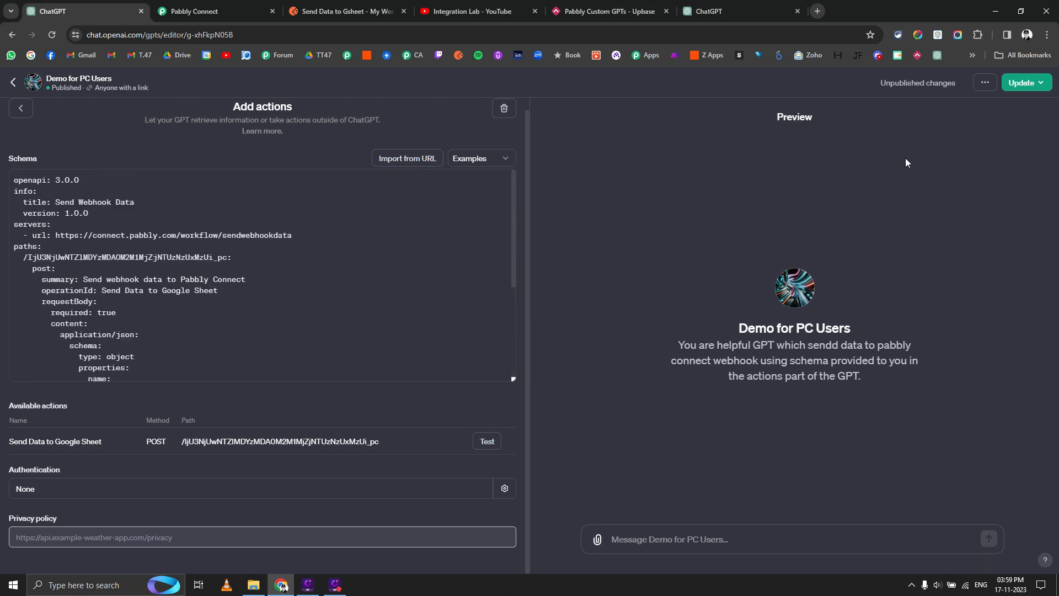
Enter 'h;privacy' as the GPT's privacy policy URL.
{"action": "left_click", "coordinate": [1024, 82]}
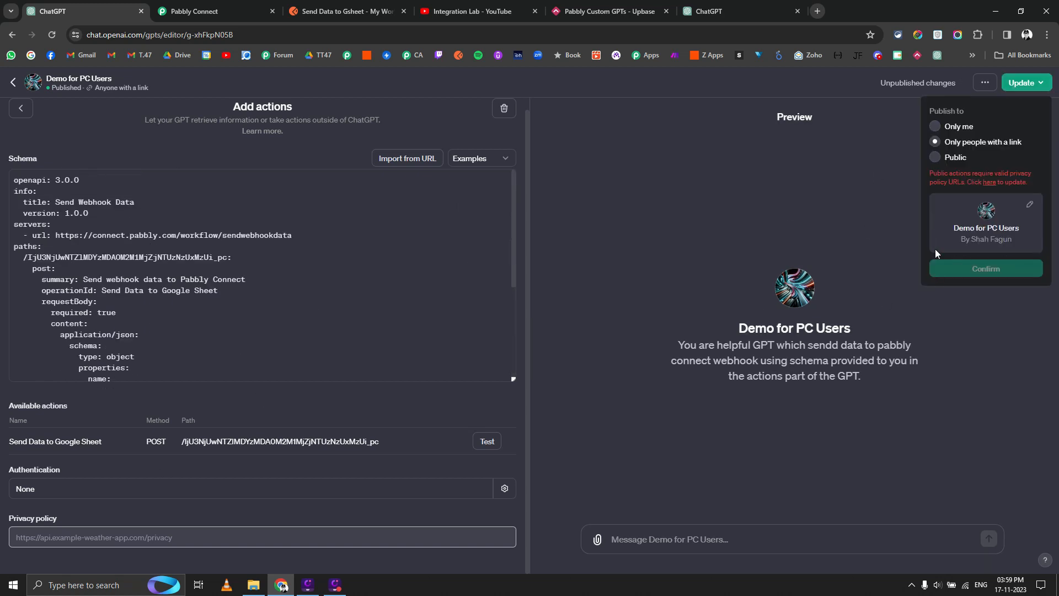
{"action": "key", "text": "Escape"}
{"action": "left_click", "coordinate": [269, 535]}
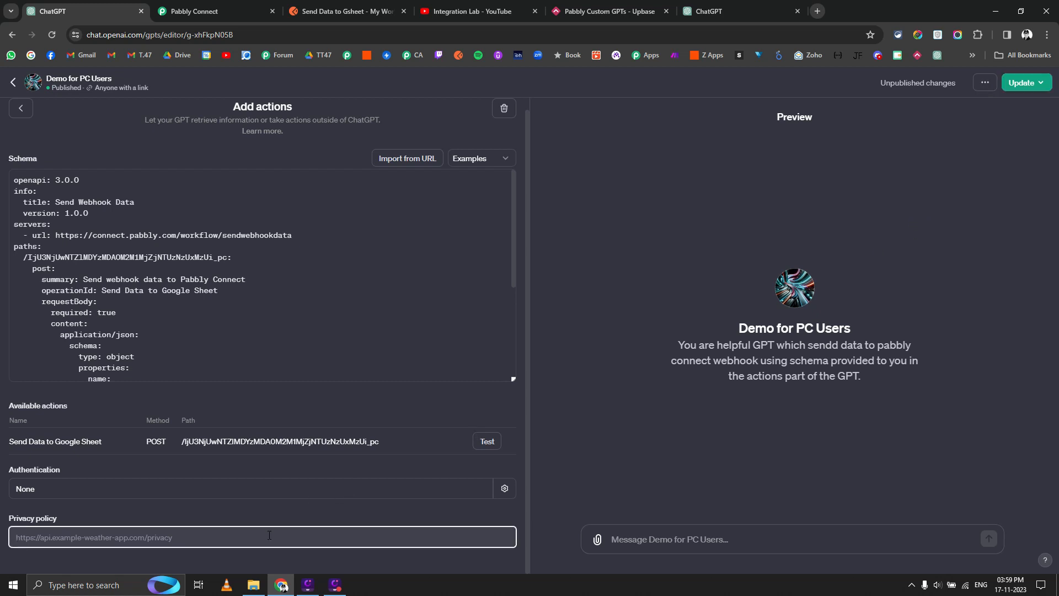
{"action": "type", "text": "h"}
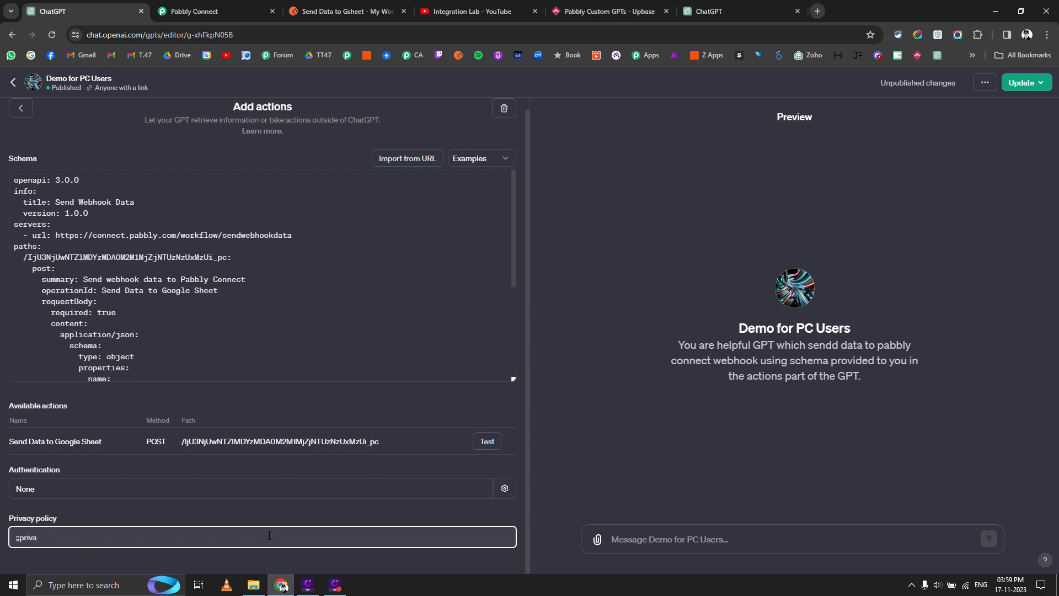
{"action": "type", "text": ";privacy-policy/"}
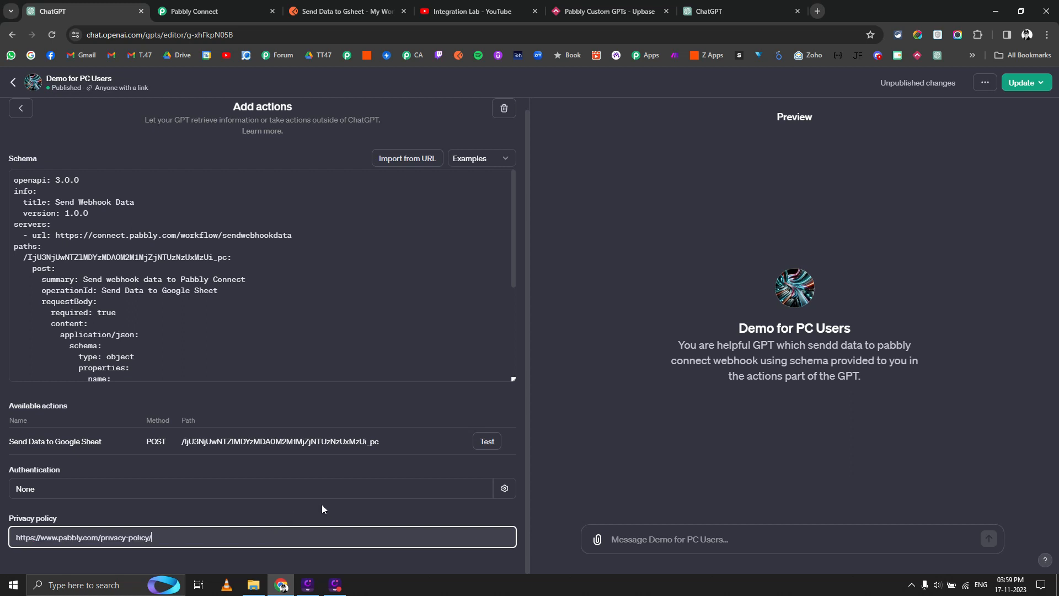
Publish the updated Demo for PC Users GPT and view its chat page.
{"action": "left_click", "coordinate": [1022, 83]}
{"action": "left_click", "coordinate": [986, 244]}
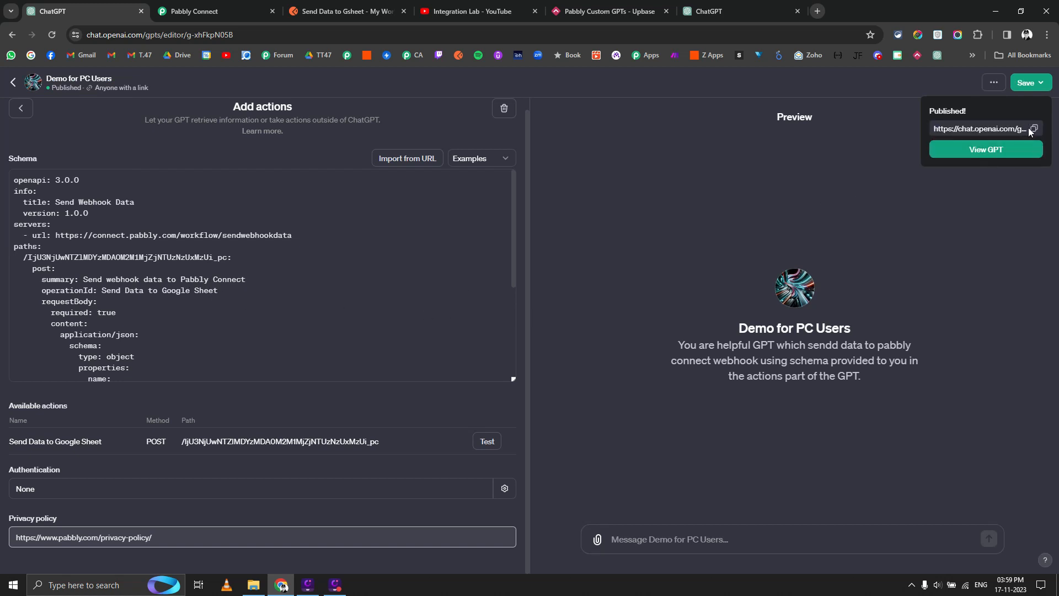
{"action": "left_click", "coordinate": [1018, 150]}
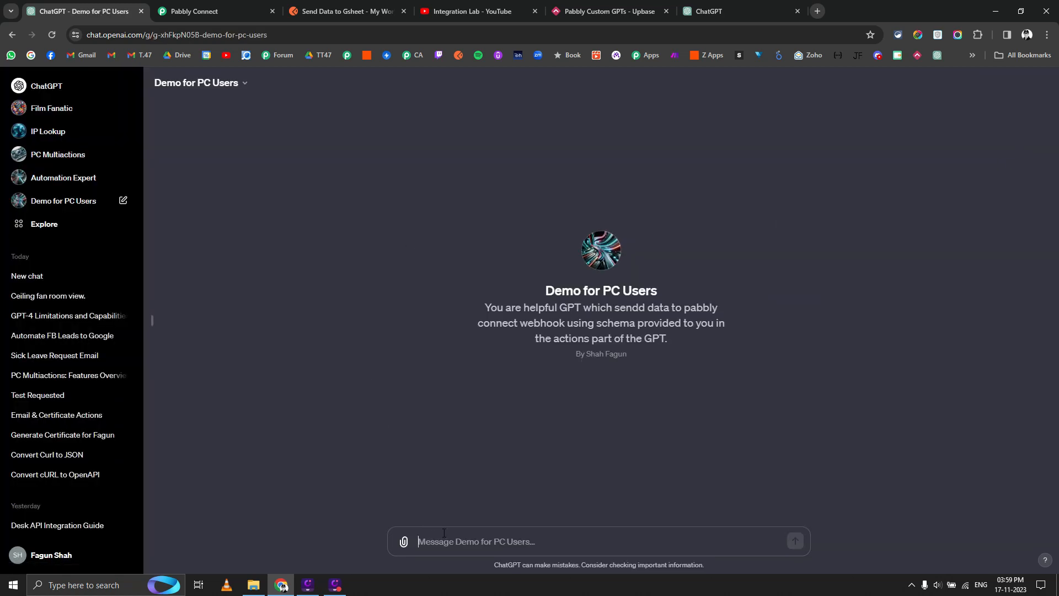
Ask 'What actions you can do?', then 'Only tell me actions from OpenAPI schema given to you'.
{"action": "type", "text": "What actions you can do?"}
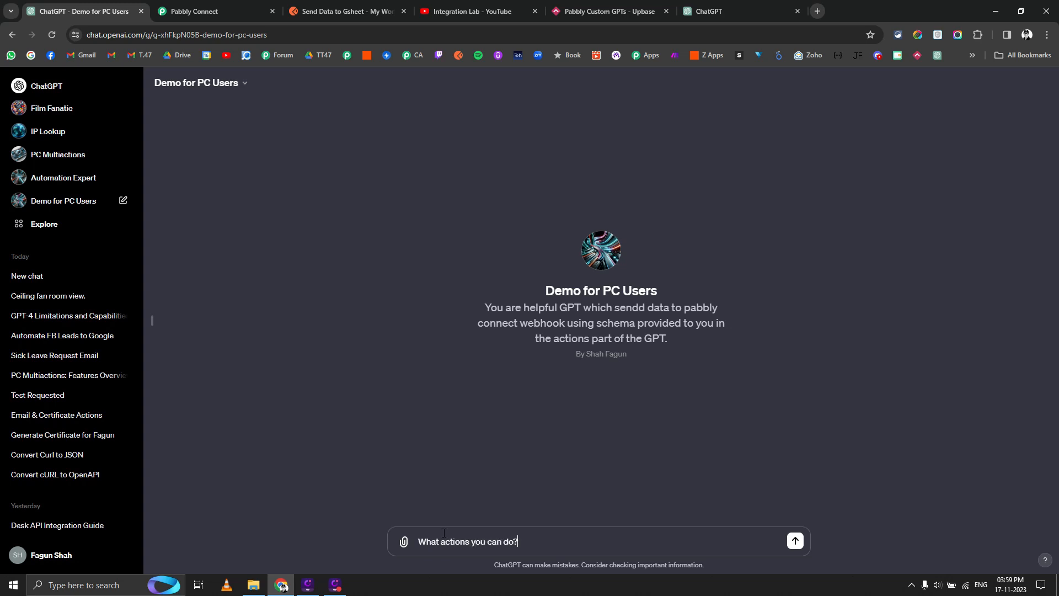
{"action": "key", "text": "Return"}
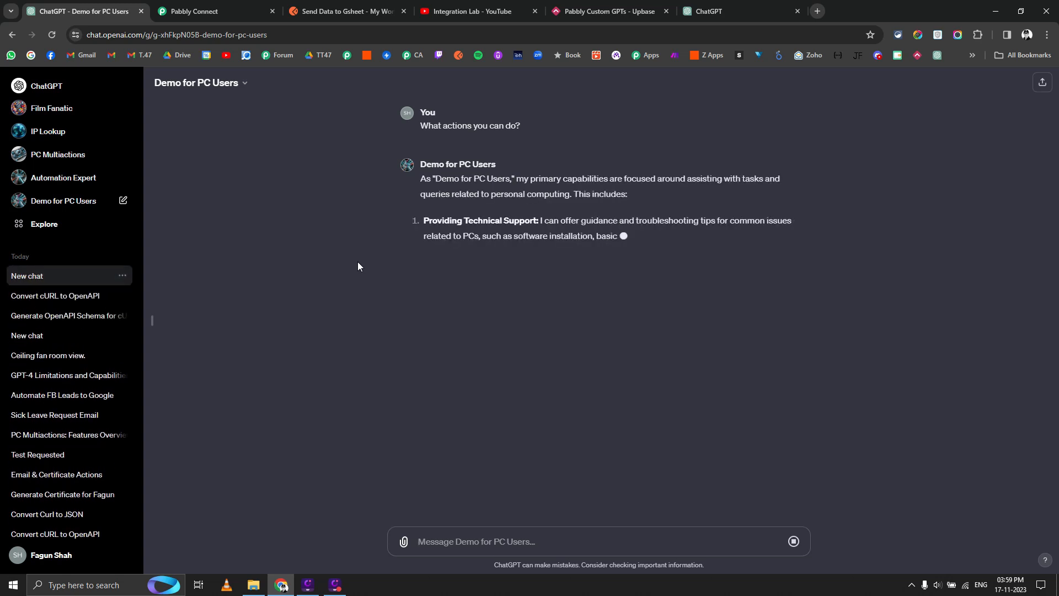
{"action": "type", "text": "Only tell m"}
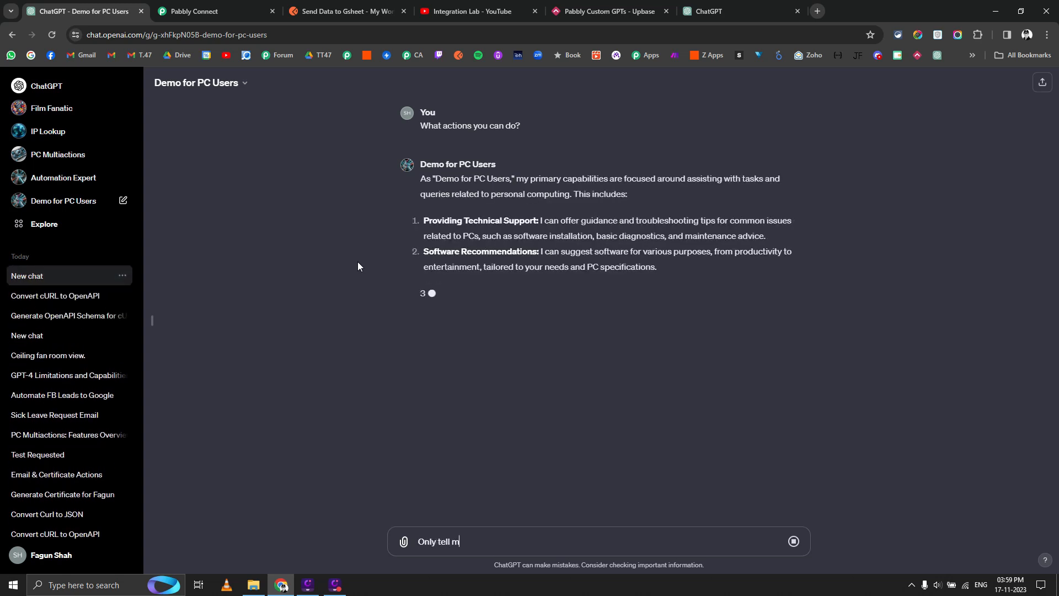
{"action": "type", "text": "e actions"}
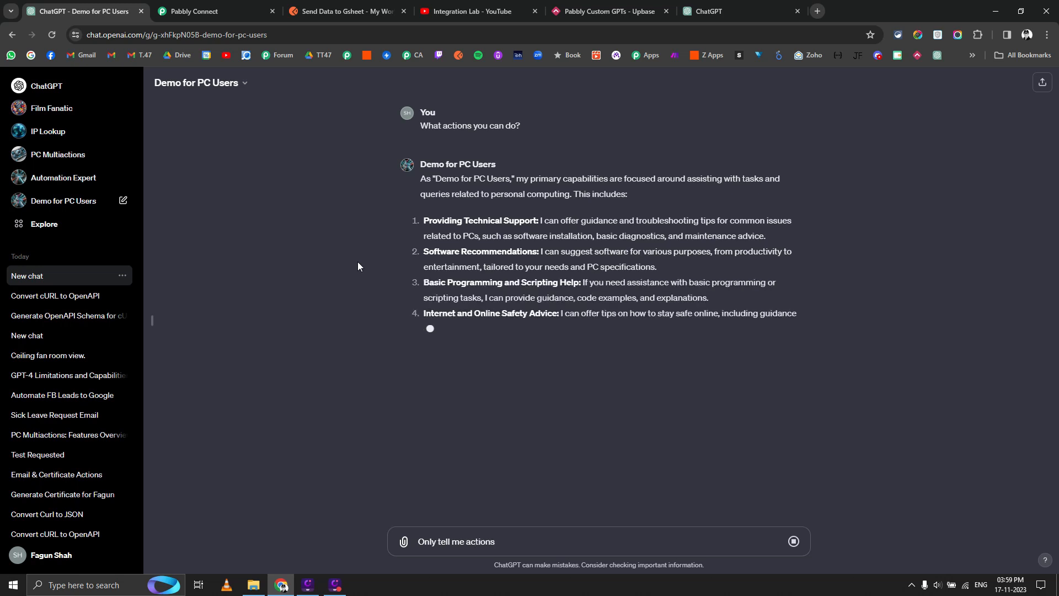
{"action": "type", "text": " from Open"}
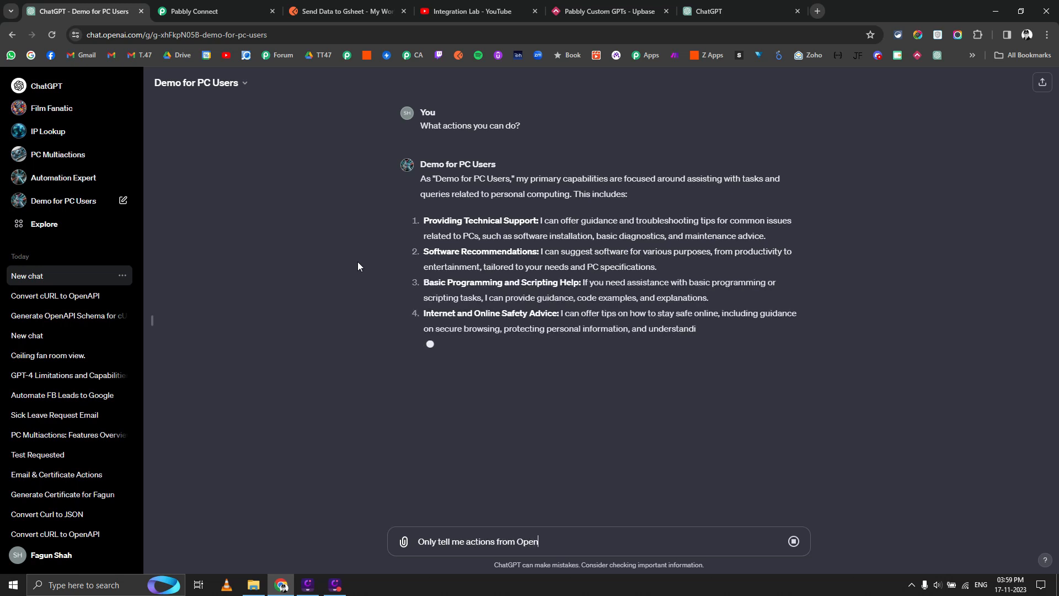
{"action": "type", "text": "API schema "}
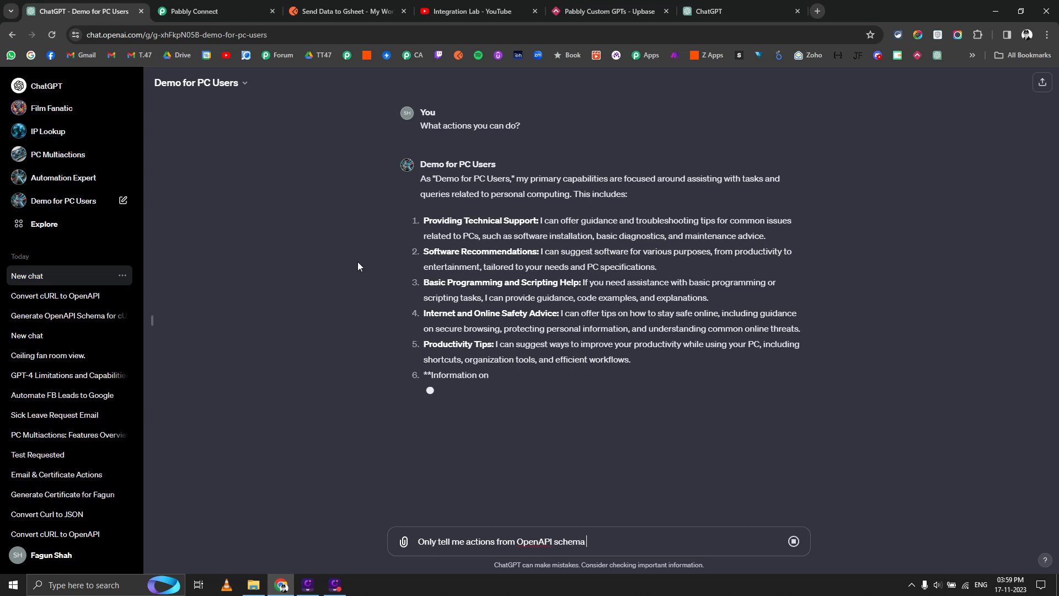
{"action": "type", "text": "given to you"}
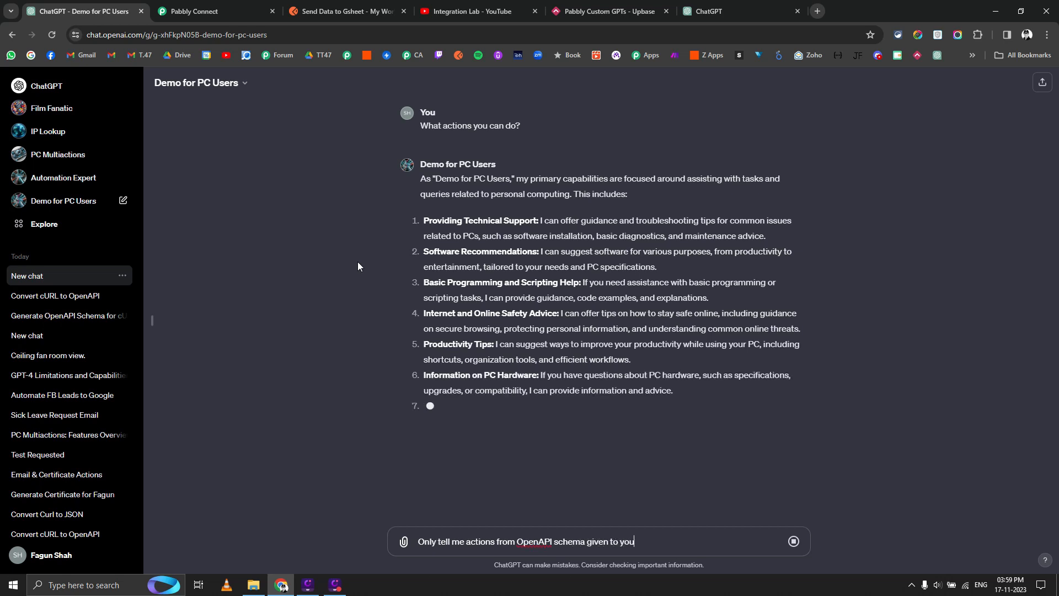
{"action": "key", "text": "shift+Return"}
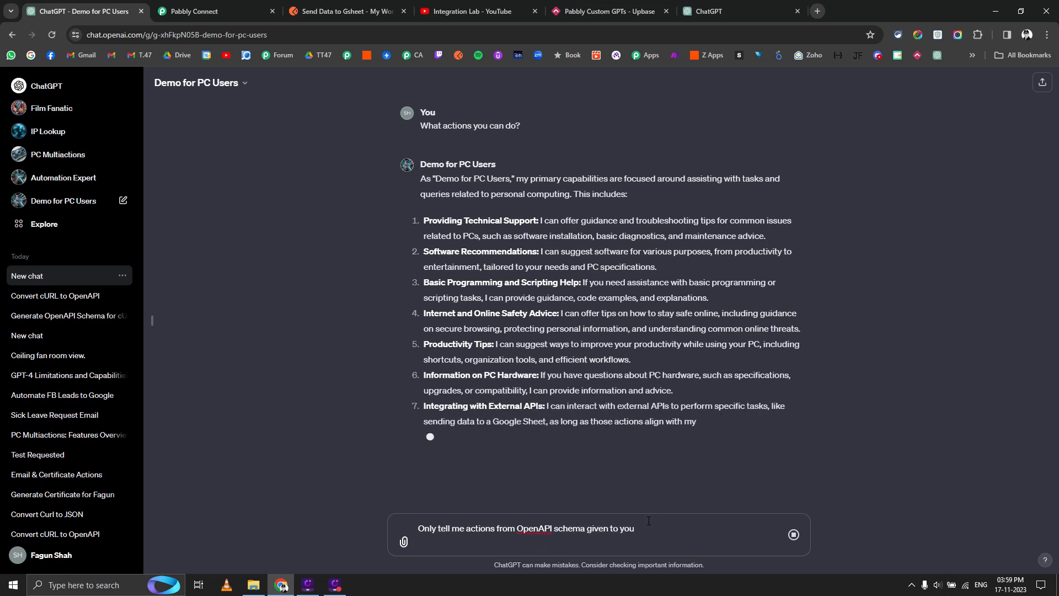
{"action": "left_click", "coordinate": [651, 529]}
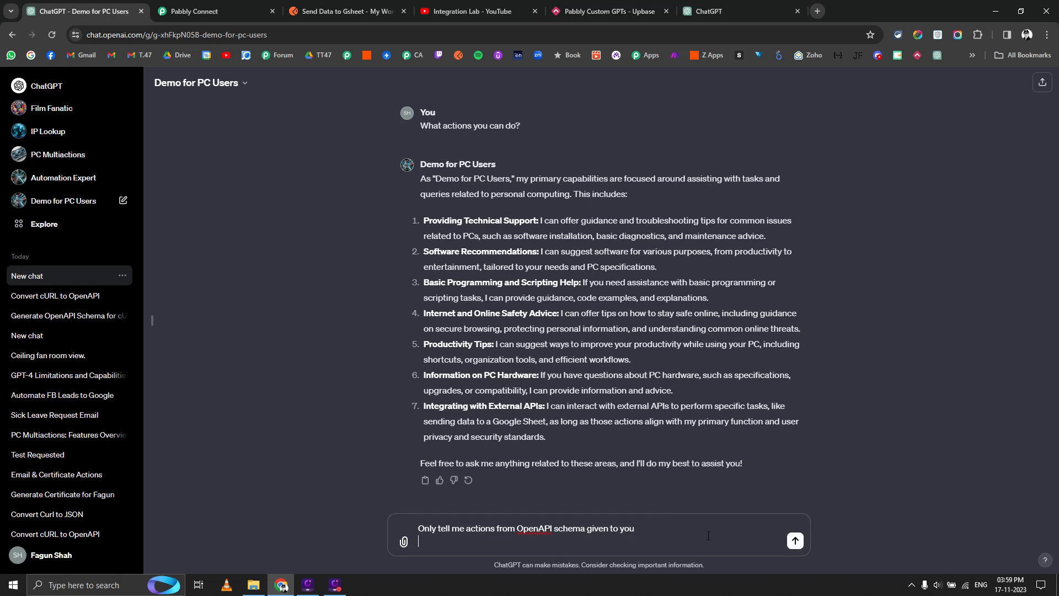
{"action": "key", "text": "Return"}
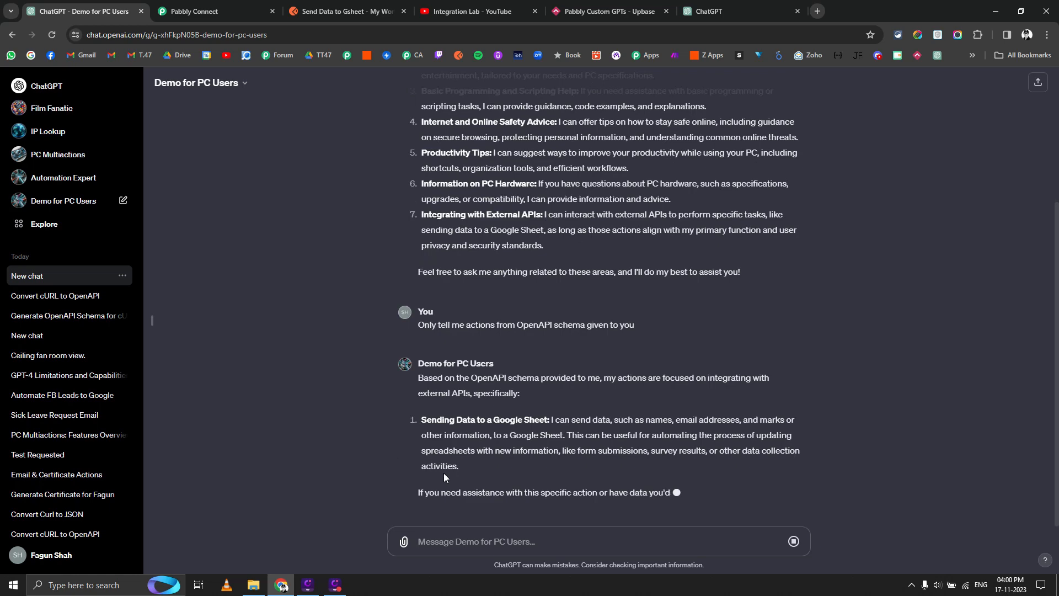
Choose Google Sheets, found by searching 'shee', as the workflow's next action app.
{"action": "left_click", "coordinate": [225, 5]}
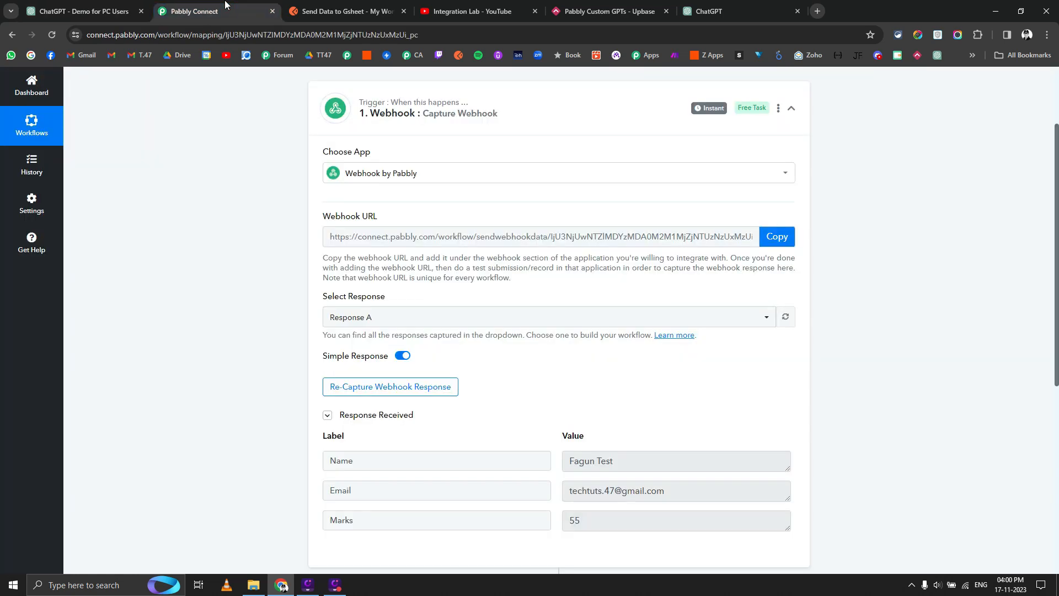
{"action": "scroll", "coordinate": [247, 315], "scroll_direction": "down", "scroll_amount": 6}
{"action": "left_click", "coordinate": [438, 286]}
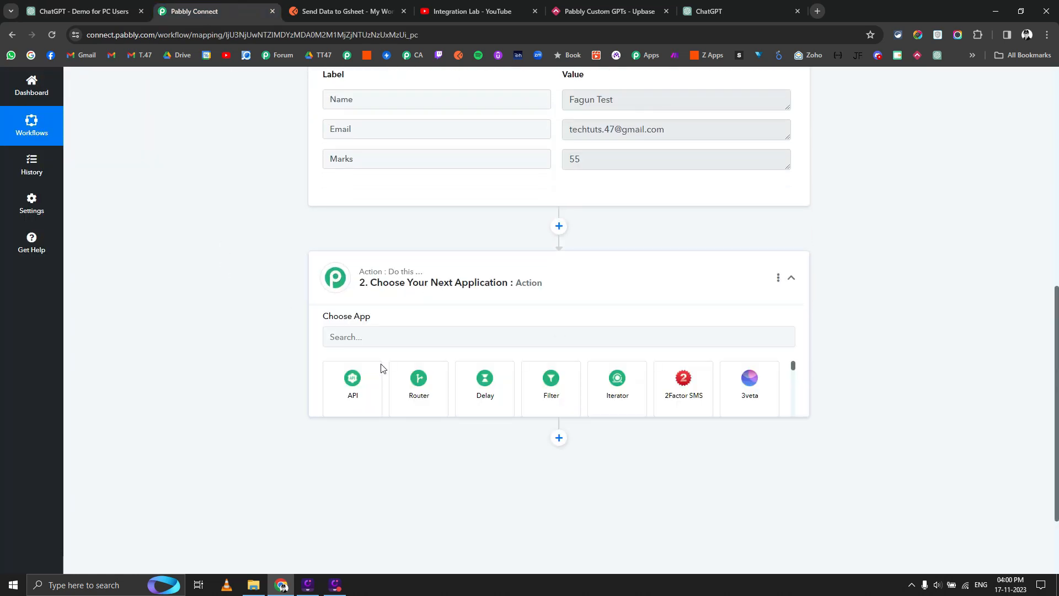
{"action": "left_click", "coordinate": [389, 340]}
{"action": "type", "text": "sh"}
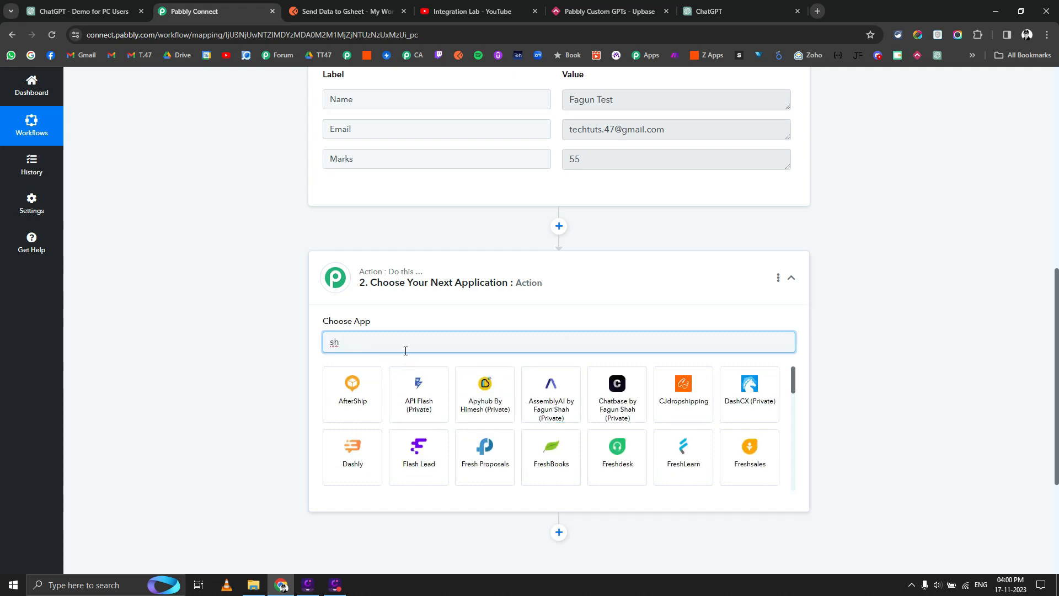
{"action": "type", "text": "ee"}
{"action": "left_click", "coordinate": [411, 397]}
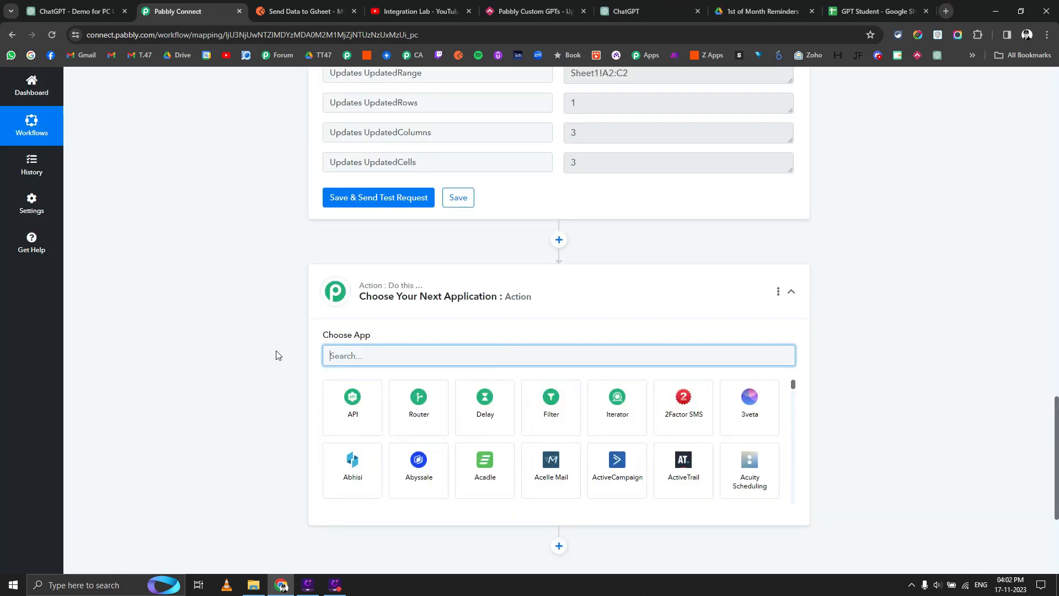
{"action": "scroll", "coordinate": [263, 392], "scroll_direction": "up", "scroll_amount": 9}
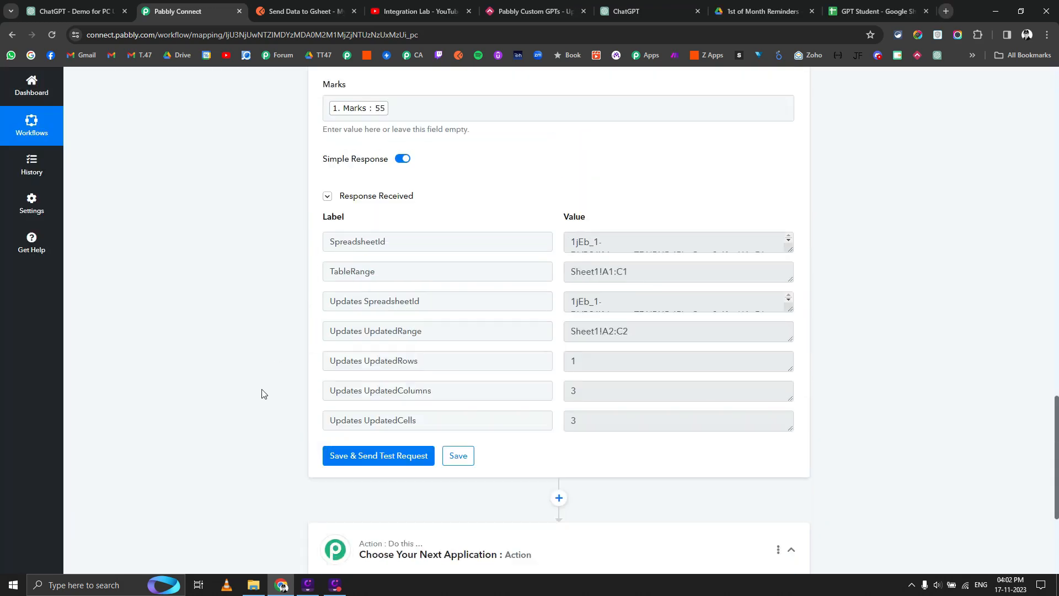
{"action": "scroll", "coordinate": [263, 393], "scroll_direction": "up", "scroll_amount": 3}
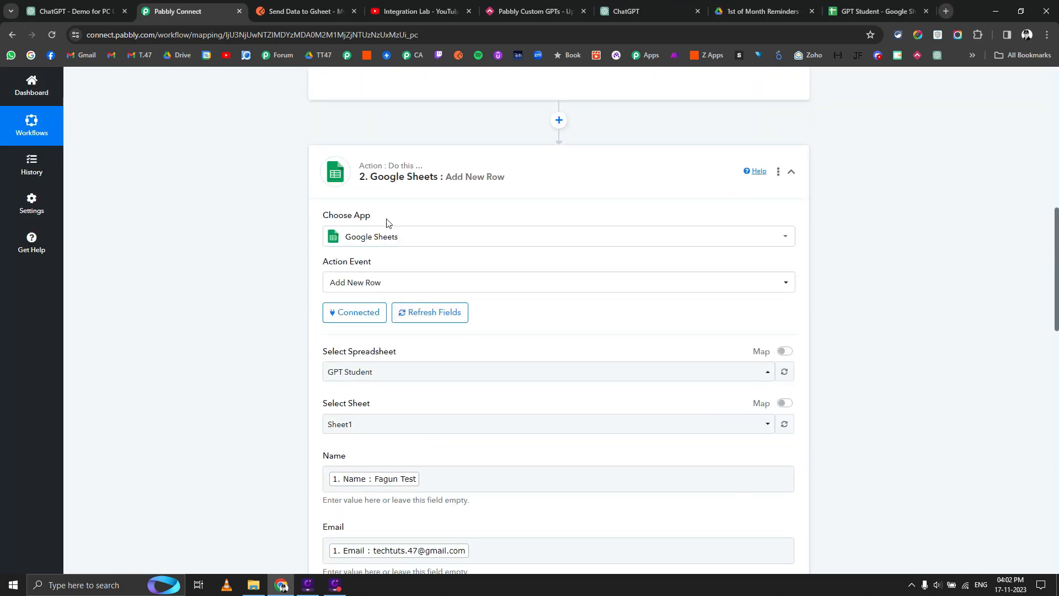
{"action": "scroll", "coordinate": [370, 282], "scroll_direction": "down", "scroll_amount": 3}
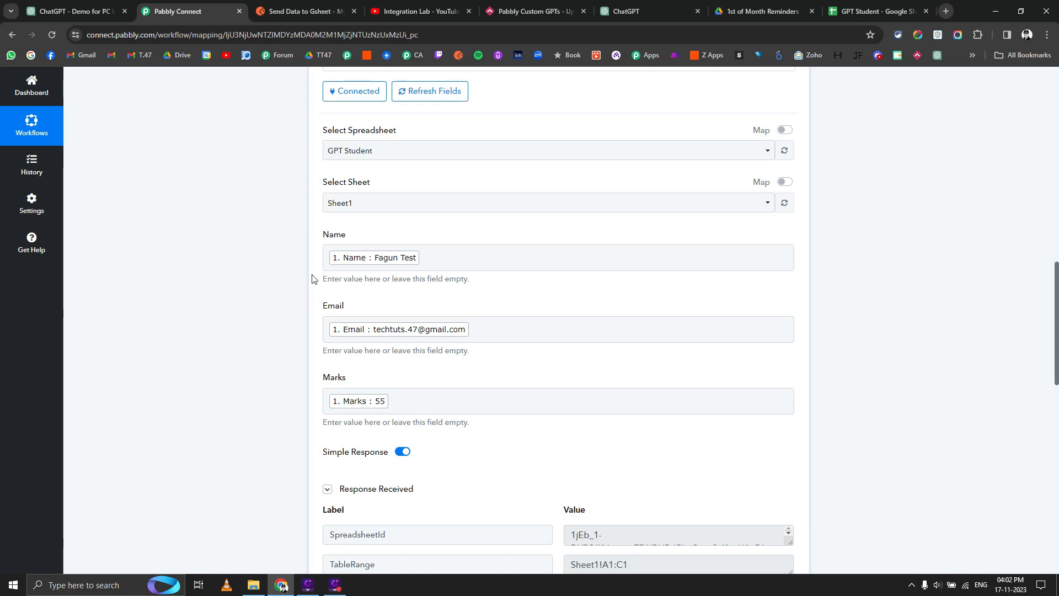
{"action": "scroll", "coordinate": [280, 310], "scroll_direction": "down", "scroll_amount": 9}
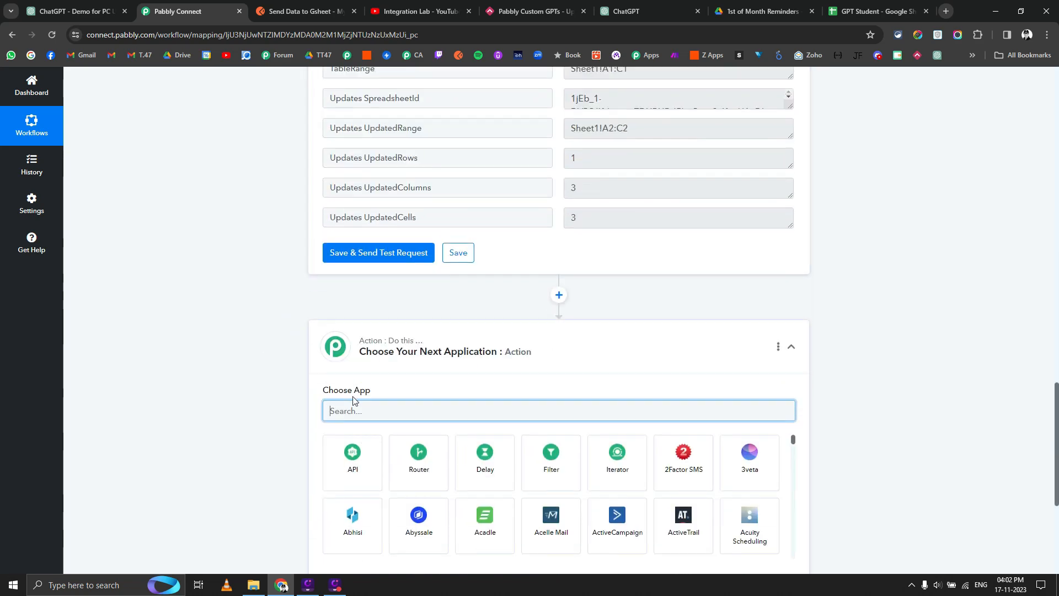
Add a Data Forwarder step set to return a custom response to the source.
{"action": "type", "text": "data"}
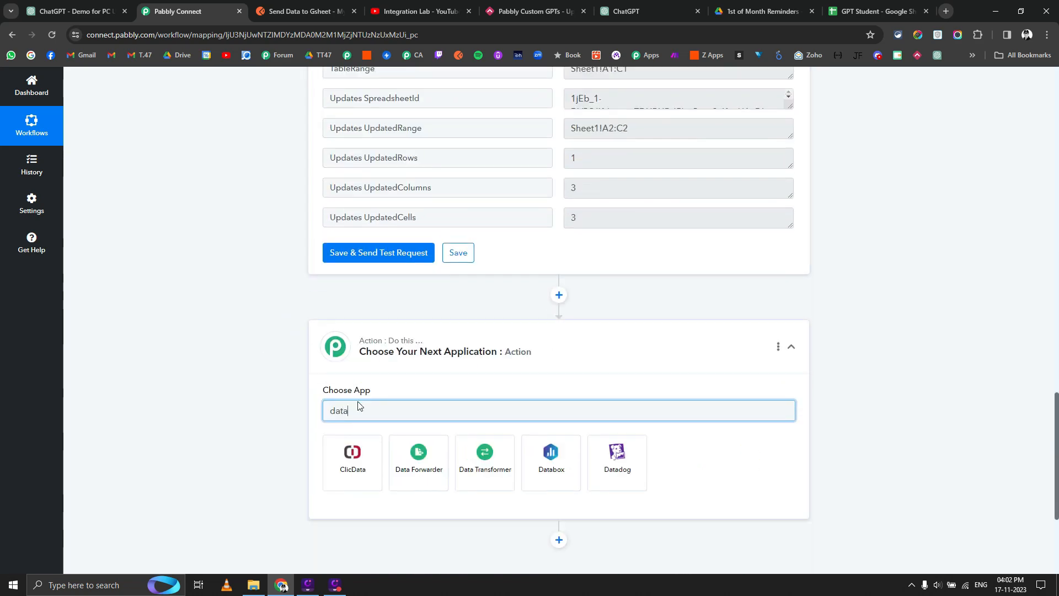
{"action": "left_click", "coordinate": [419, 466]}
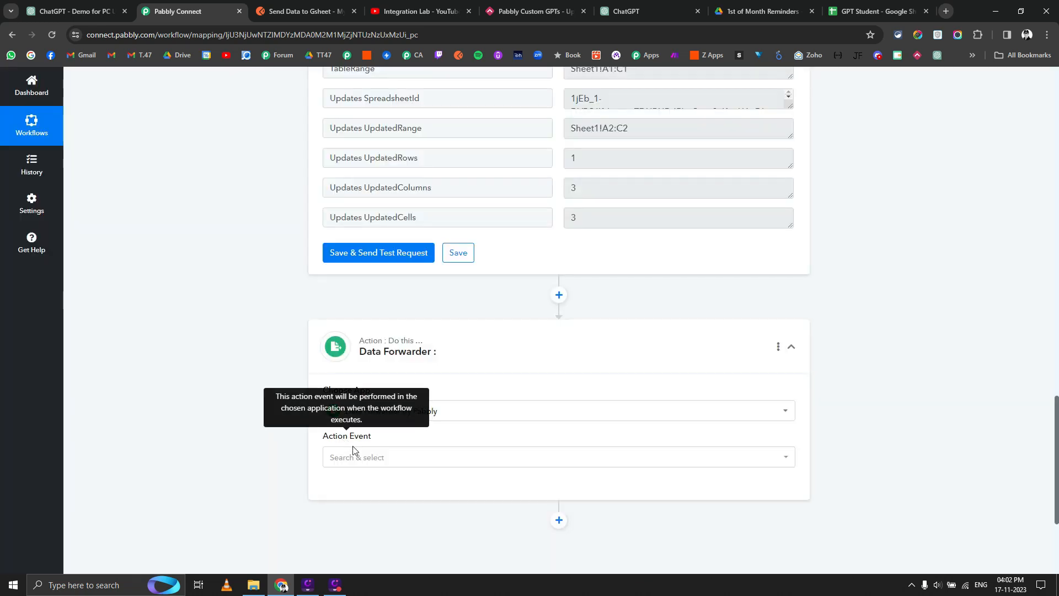
{"action": "left_click", "coordinate": [356, 458]}
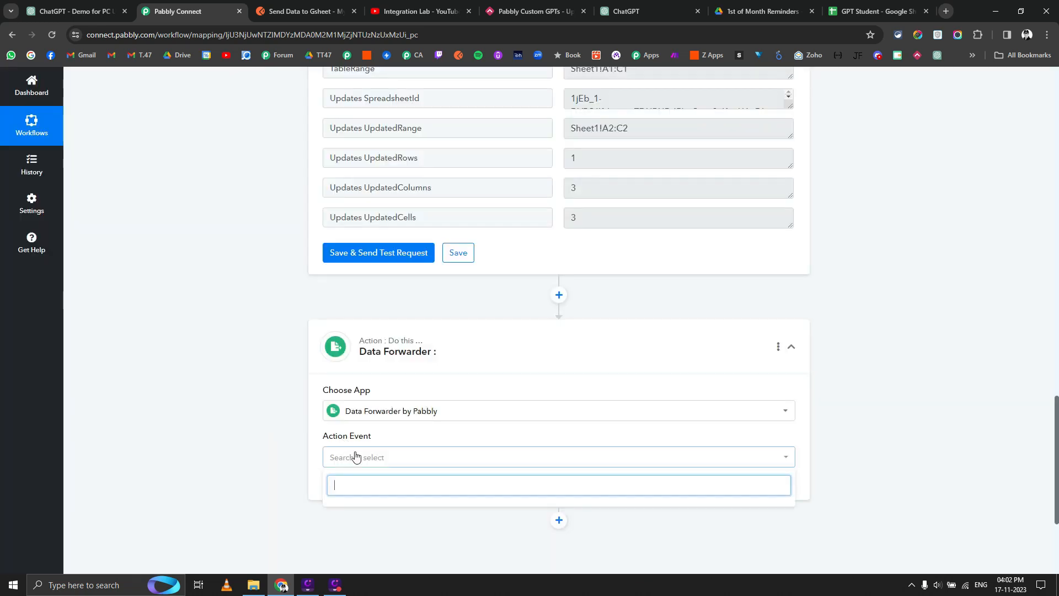
{"action": "scroll", "coordinate": [324, 461], "scroll_direction": "down", "scroll_amount": 3}
{"action": "left_click", "coordinate": [378, 295]}
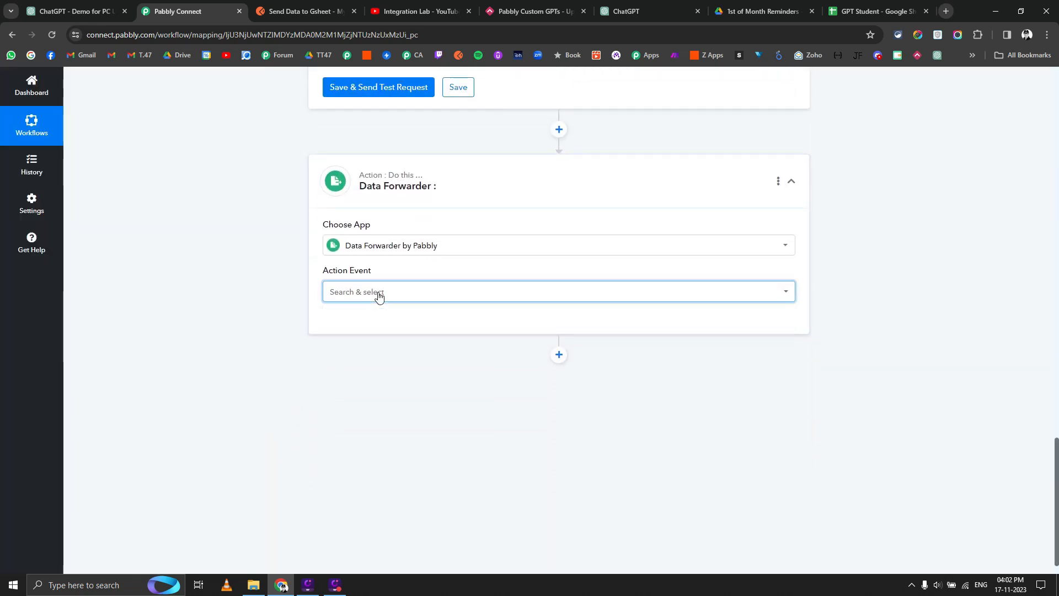
{"action": "left_click", "coordinate": [379, 296]}
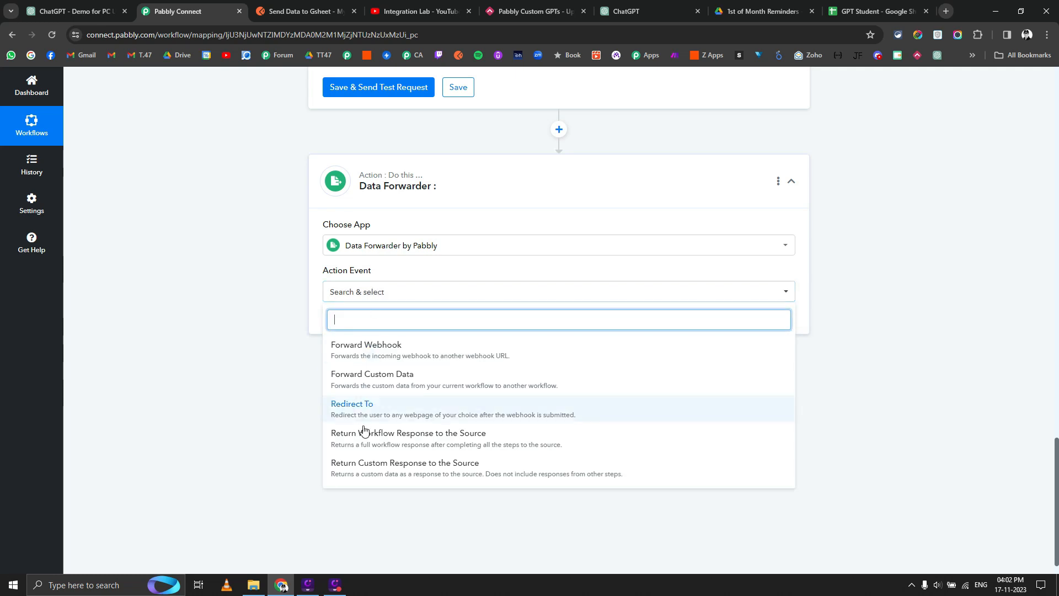
{"action": "left_click", "coordinate": [369, 471]}
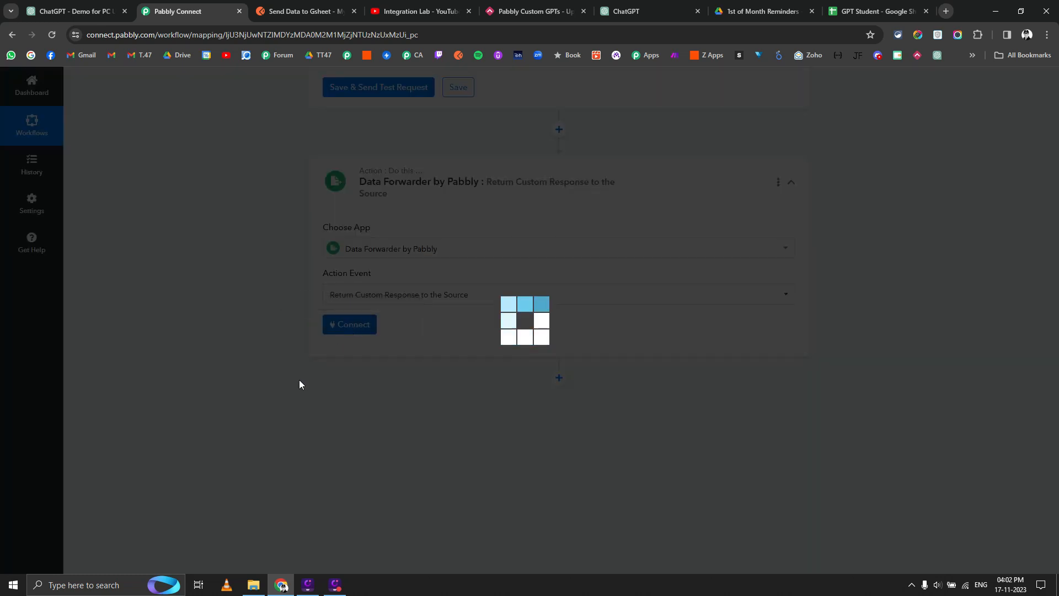
Begin the JSON data with '{' and a "row number": key.
{"action": "scroll", "coordinate": [364, 370], "scroll_direction": "down", "scroll_amount": 1}
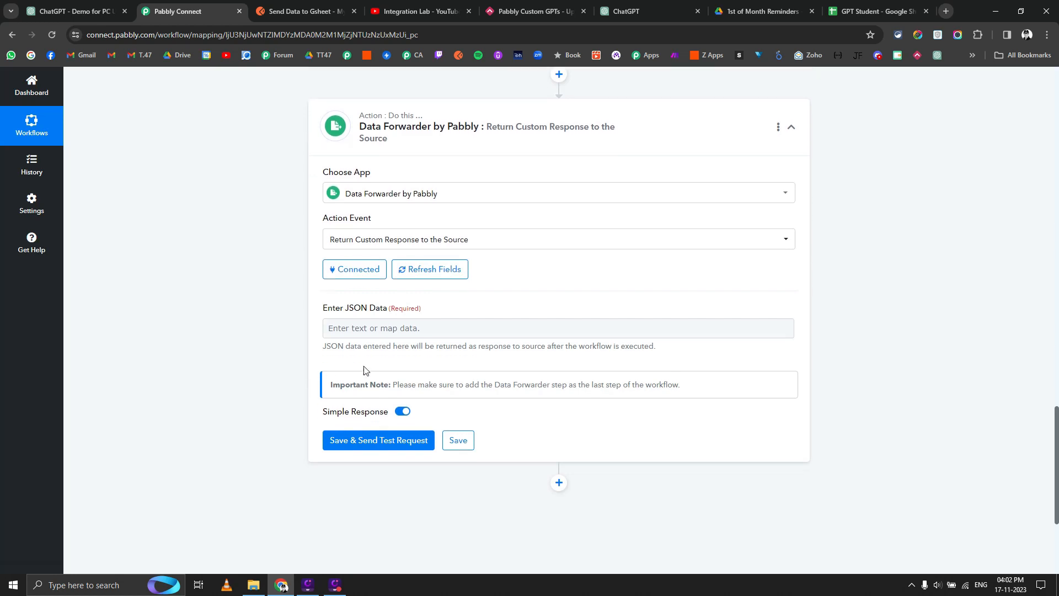
{"action": "left_click", "coordinate": [370, 331]}
{"action": "type", "text": "{"}
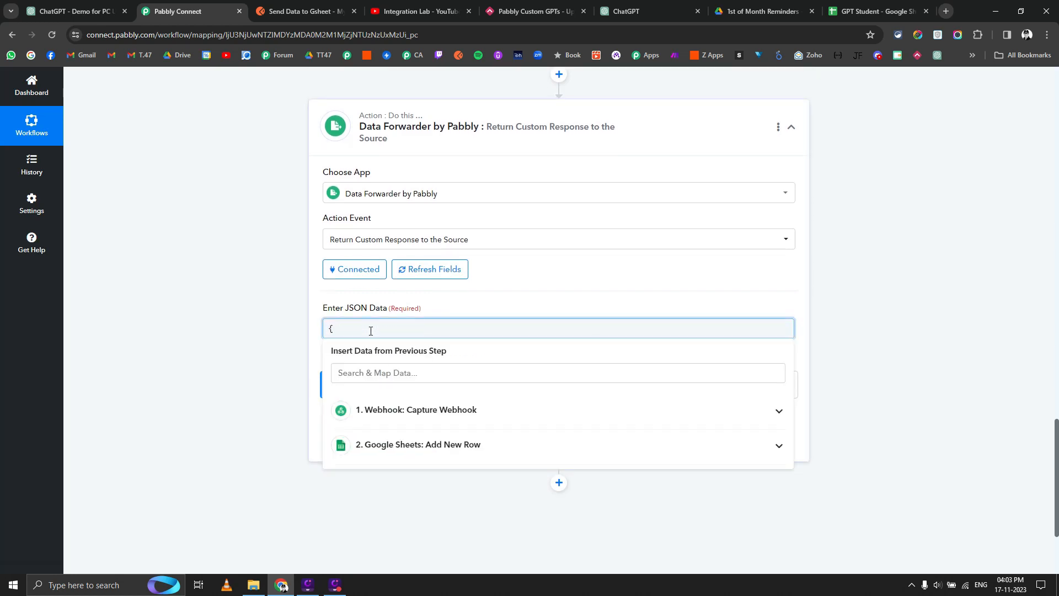
{"action": "key", "text": "Return"}
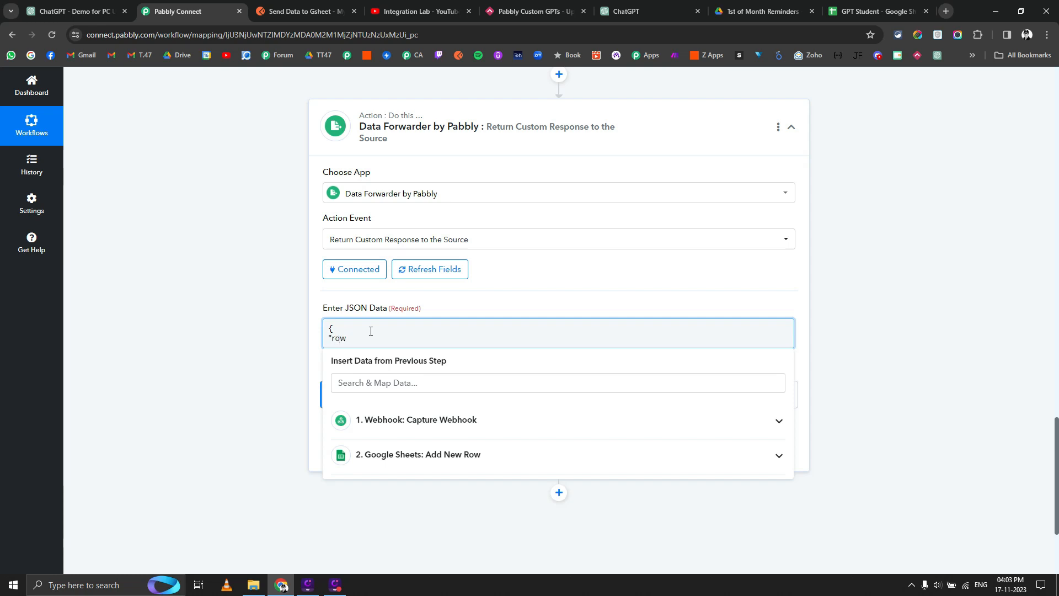
{"action": "type", "text": "\"row number\":"}
{"action": "left_click", "coordinate": [420, 454]}
{"action": "scroll", "coordinate": [249, 409], "scroll_direction": "down", "scroll_amount": 3}
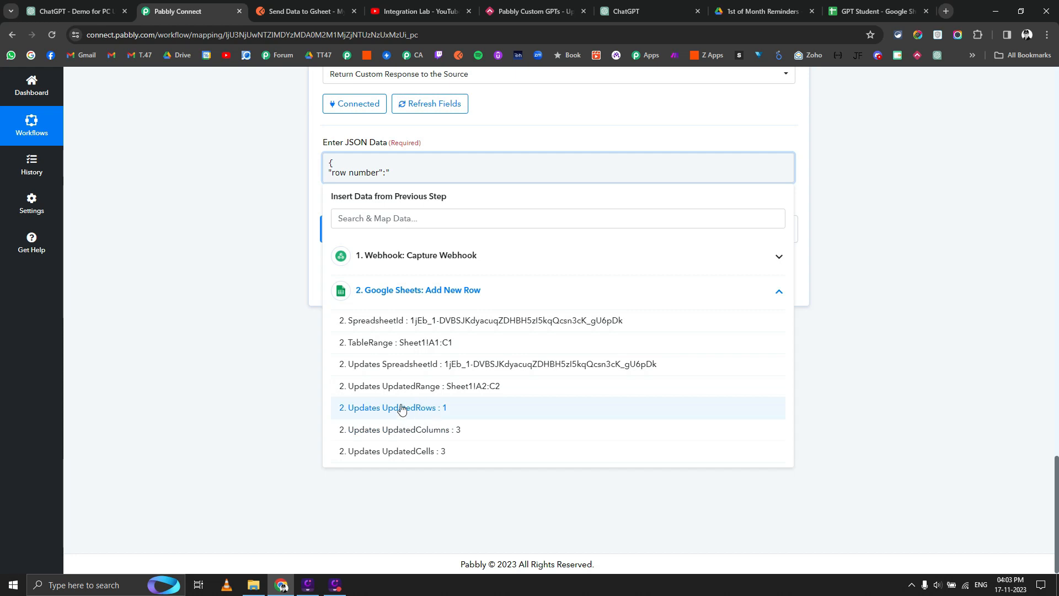
{"action": "left_click", "coordinate": [272, 307]}
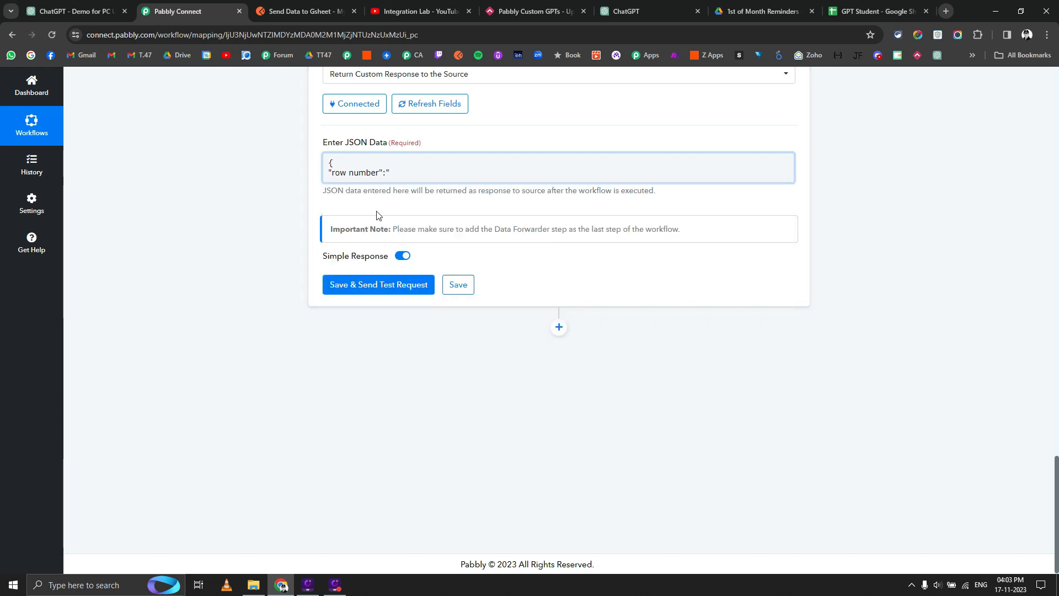
{"action": "left_click", "coordinate": [405, 173]}
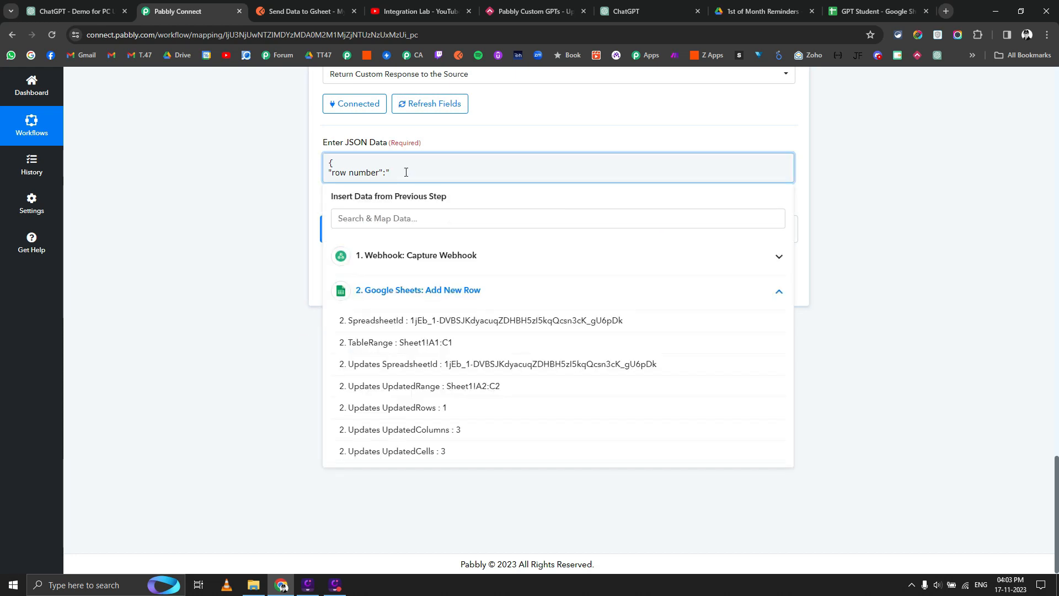
Finish the JSON as {"row number":""} and save the Data Forwarder step.
{"action": "key", "text": "Return"}
{"action": "type", "text": "}"}
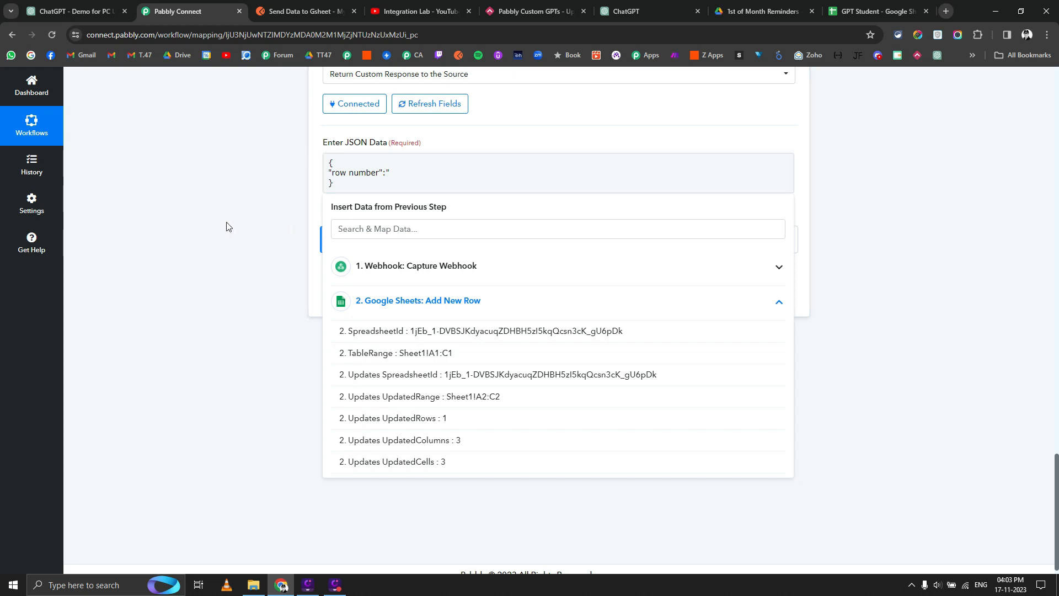
{"action": "left_click", "coordinate": [229, 227]}
{"action": "left_click", "coordinate": [418, 181]}
{"action": "left_click", "coordinate": [422, 171]}
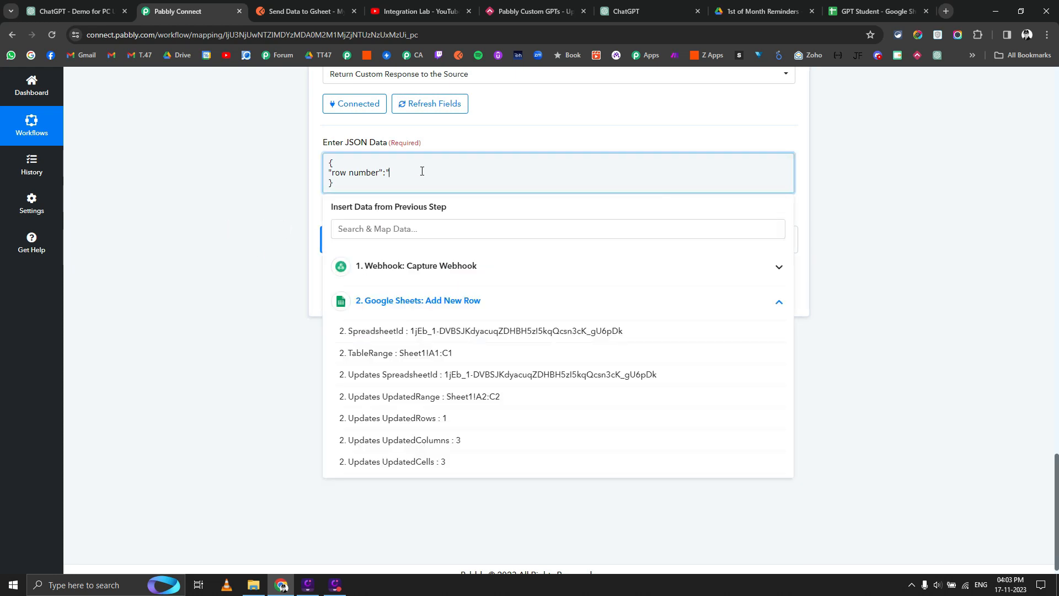
{"action": "left_click", "coordinate": [271, 227]}
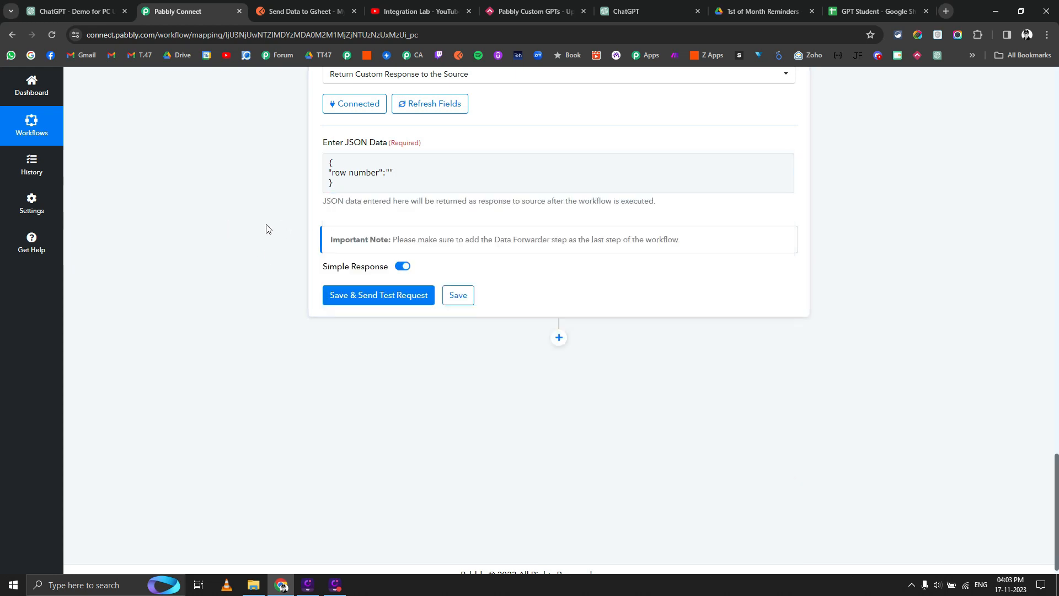
{"action": "left_click", "coordinate": [467, 297]}
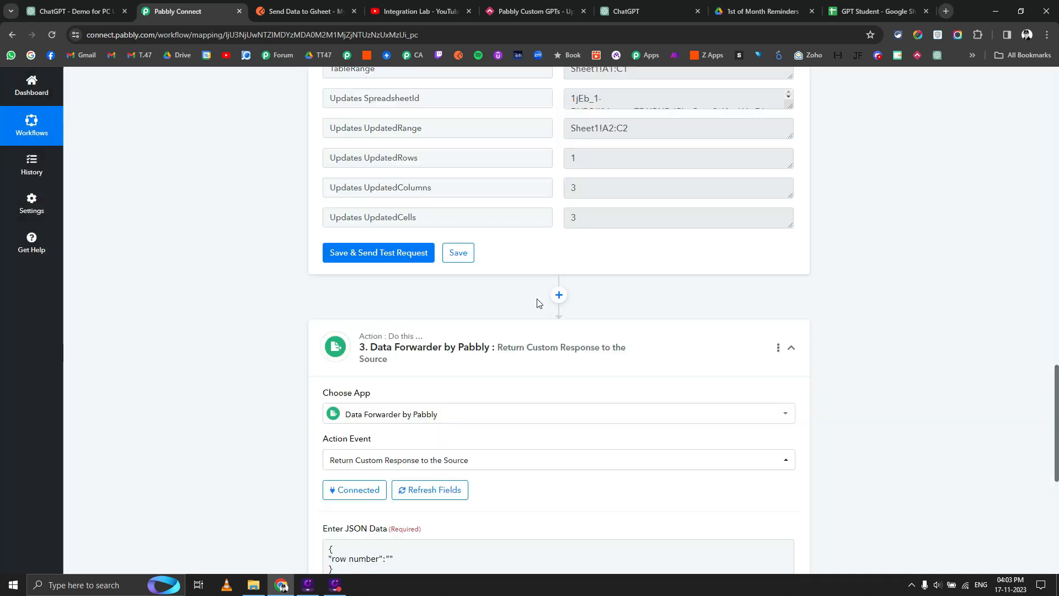
Insert a Text Formatter step with the Text Parser action before the Data Forwarder.
{"action": "left_click", "coordinate": [559, 294]}
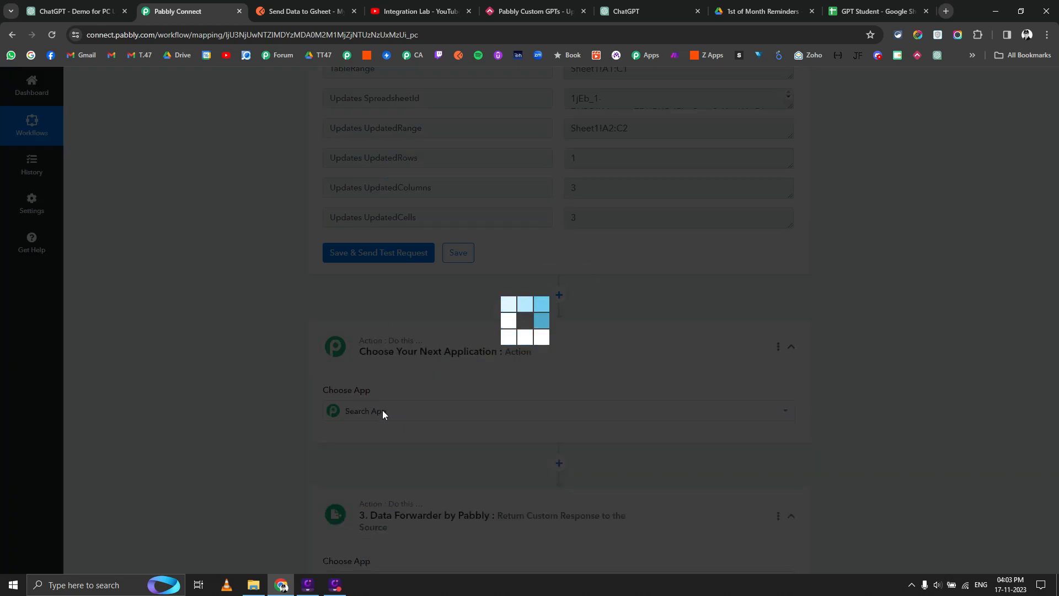
{"action": "type", "text": "text"}
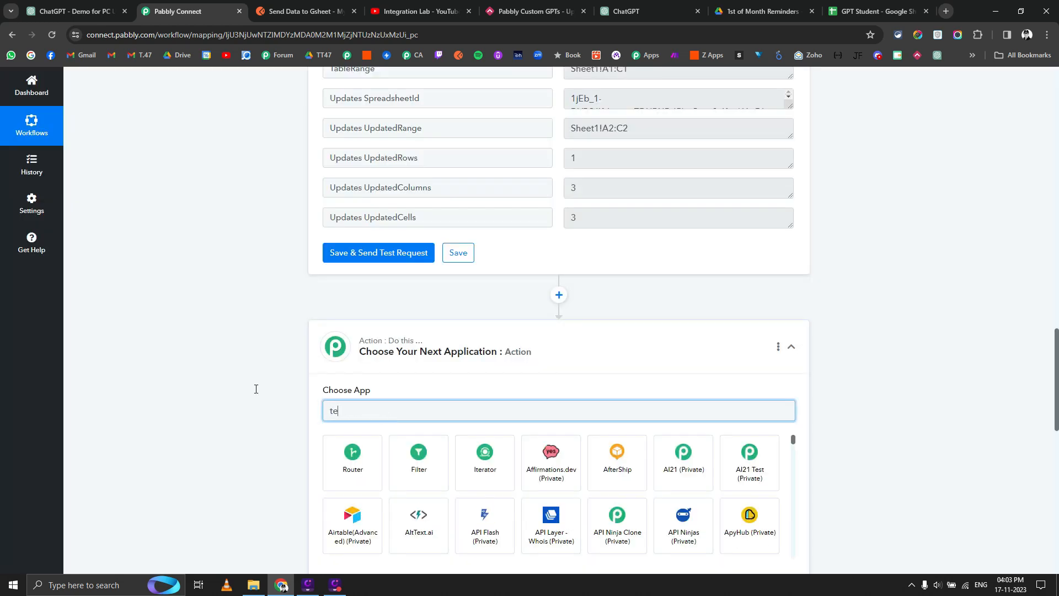
{"action": "scroll", "coordinate": [309, 399], "scroll_direction": "down", "scroll_amount": 1}
{"action": "left_click", "coordinate": [480, 424]}
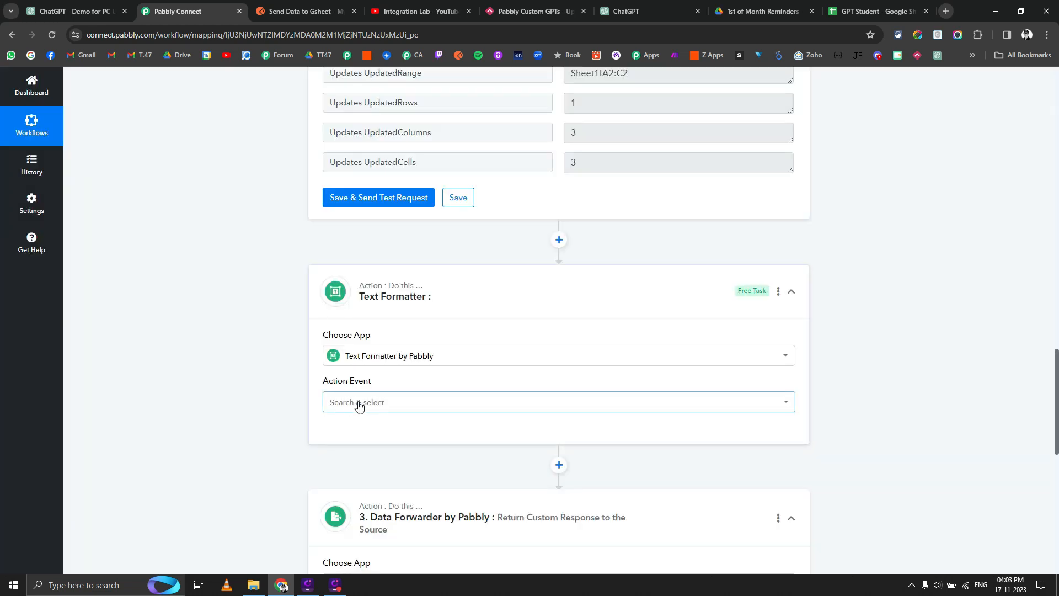
{"action": "left_click", "coordinate": [359, 407]}
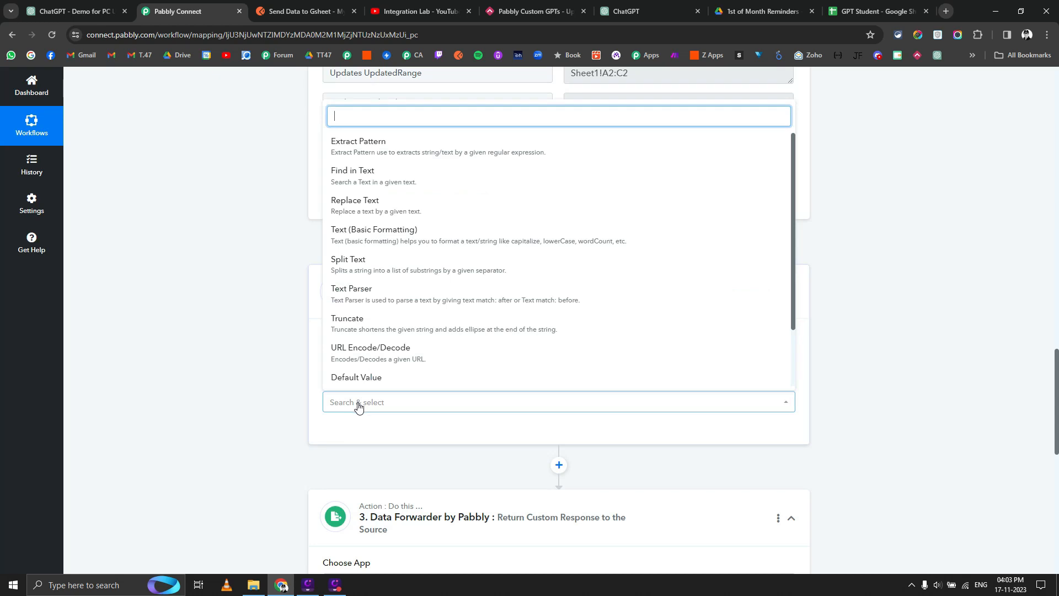
{"action": "type", "text": "par"}
{"action": "left_click", "coordinate": [345, 344]}
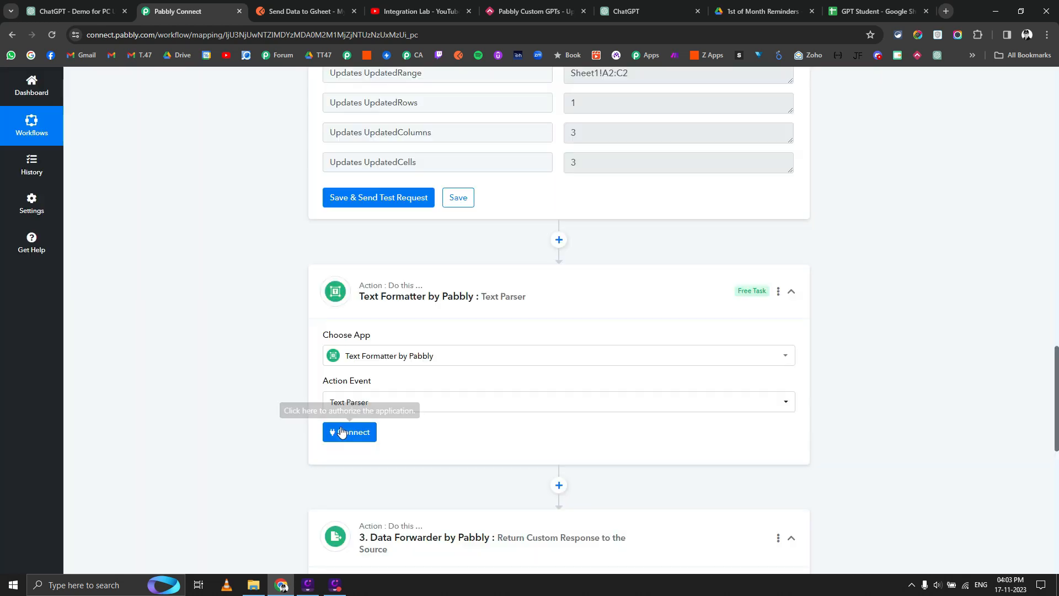
{"action": "left_click", "coordinate": [343, 432]}
Parse the Google Sheets UpdatedRange for text after 'A' and before ':', then test.
{"action": "scroll", "coordinate": [313, 398], "scroll_direction": "down", "scroll_amount": 2}
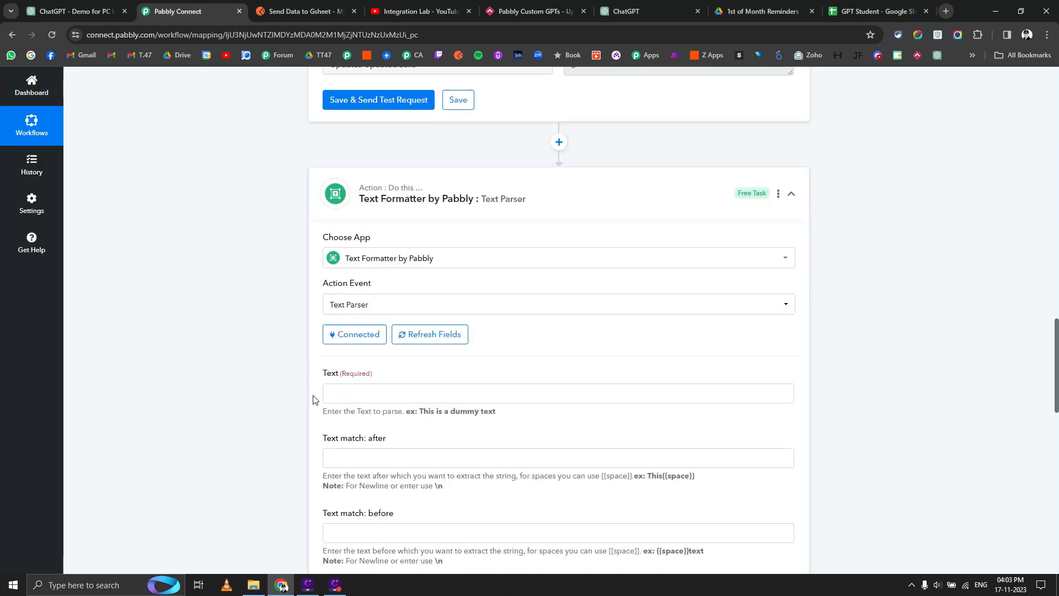
{"action": "scroll", "coordinate": [313, 399], "scroll_direction": "down", "scroll_amount": 3}
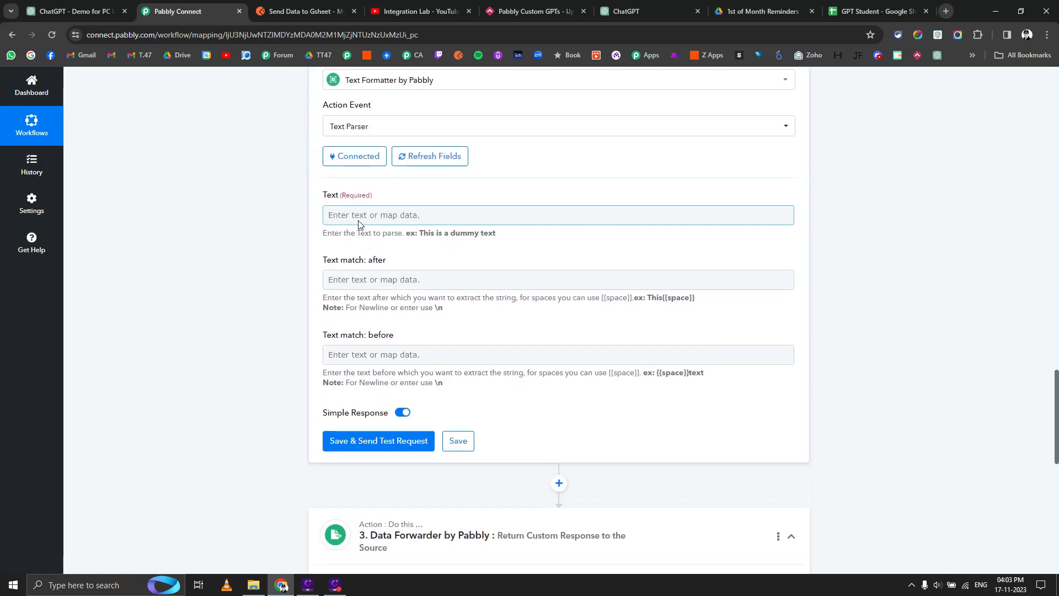
{"action": "left_click", "coordinate": [360, 215]}
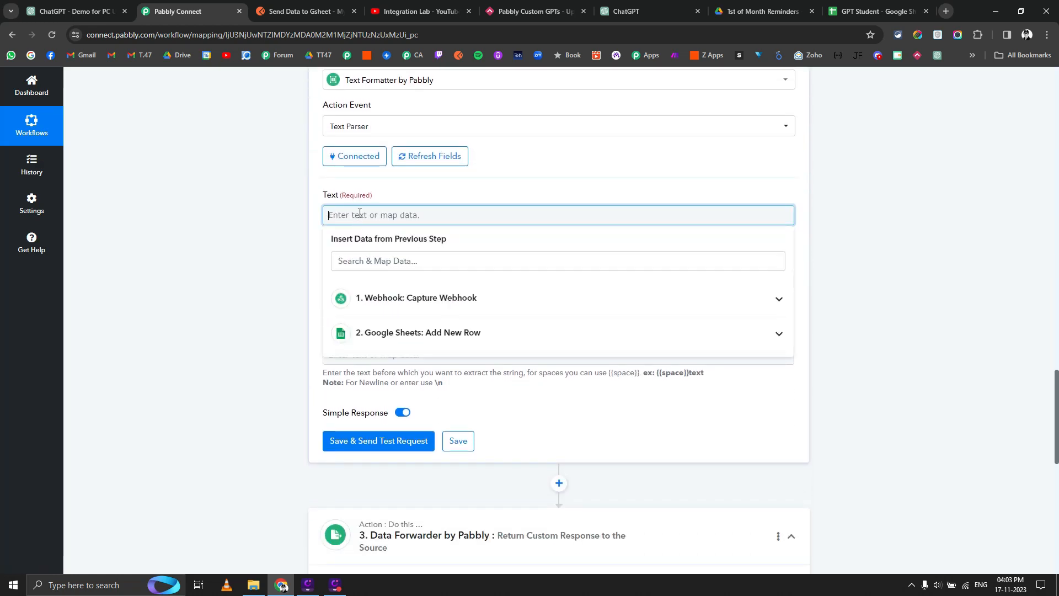
{"action": "left_click", "coordinate": [369, 335]}
{"action": "left_click", "coordinate": [396, 425]}
{"action": "left_click", "coordinate": [223, 298]}
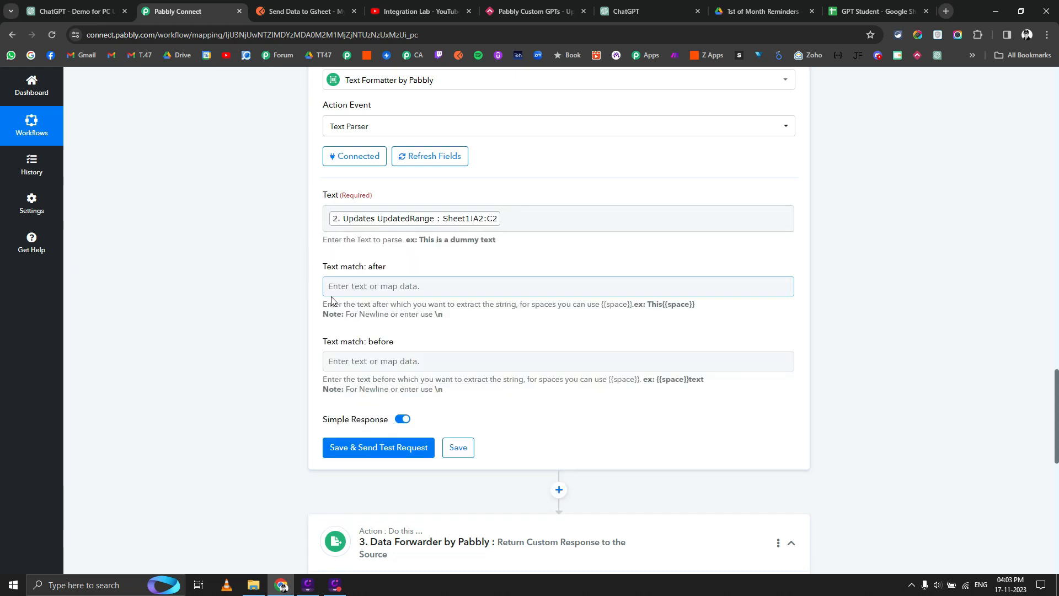
{"action": "left_click", "coordinate": [345, 286]}
{"action": "type", "text": "A"}
{"action": "key", "text": "Tab"}
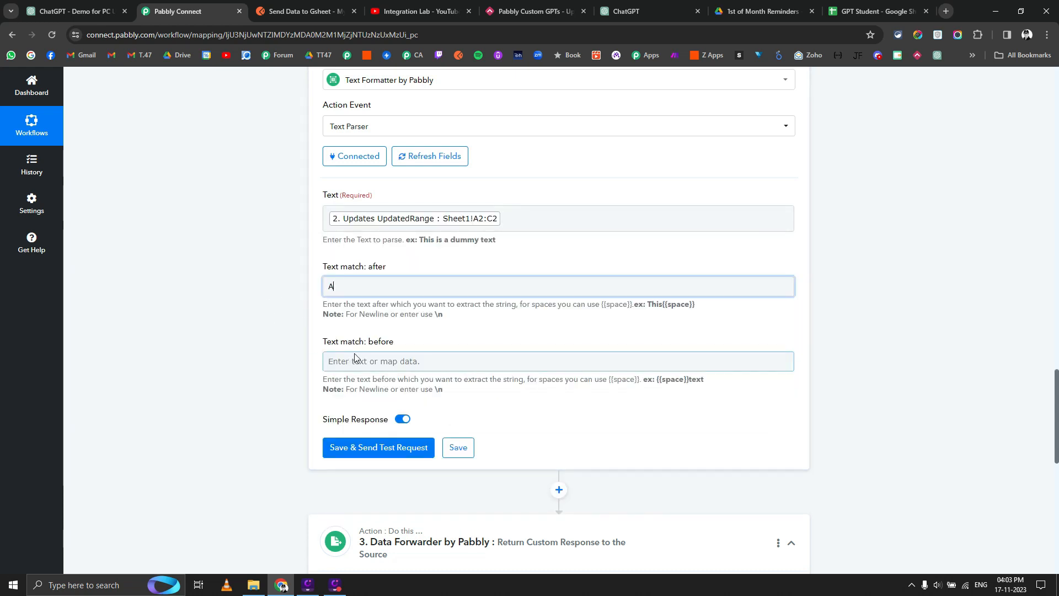
{"action": "type", "text": ":\""}
{"action": "left_click", "coordinate": [274, 398]}
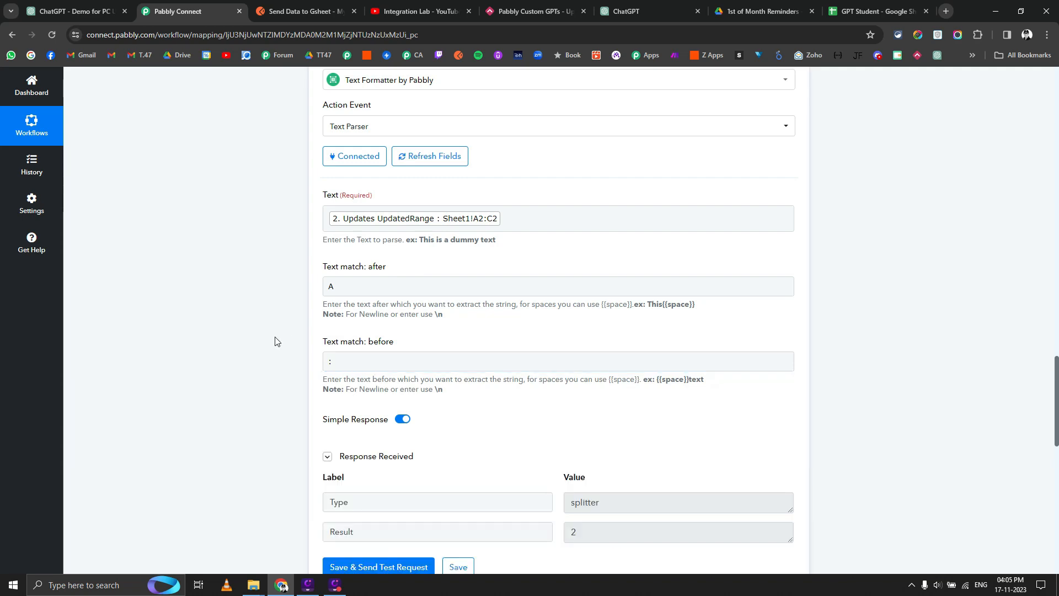
Map the Text Parser's Result into the Data Forwarder's row number and save.
{"action": "scroll", "coordinate": [275, 342], "scroll_direction": "down", "scroll_amount": 2}
{"action": "scroll", "coordinate": [555, 336], "scroll_direction": "down", "scroll_amount": 8}
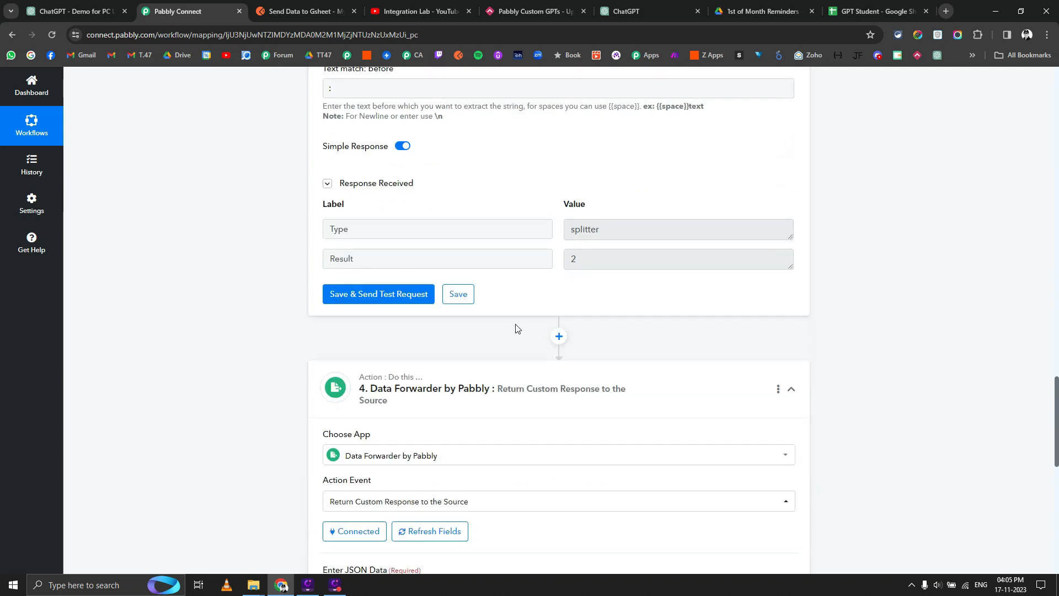
{"action": "left_click", "coordinate": [396, 321]}
{"action": "left_click", "coordinate": [389, 320]}
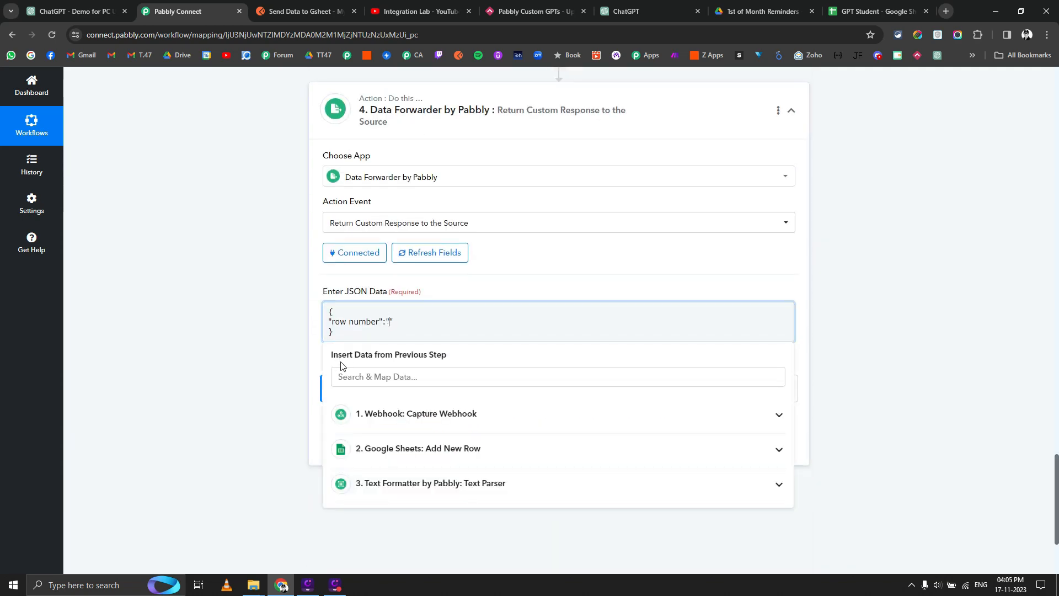
{"action": "left_click", "coordinate": [391, 483]}
{"action": "left_click", "coordinate": [394, 534]}
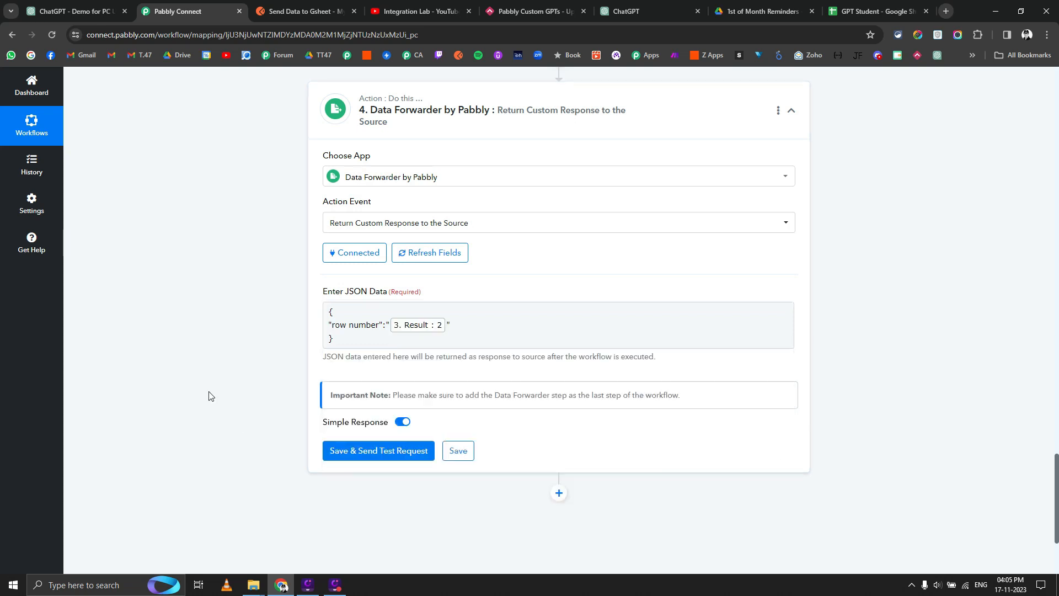
{"action": "left_click", "coordinate": [458, 451]}
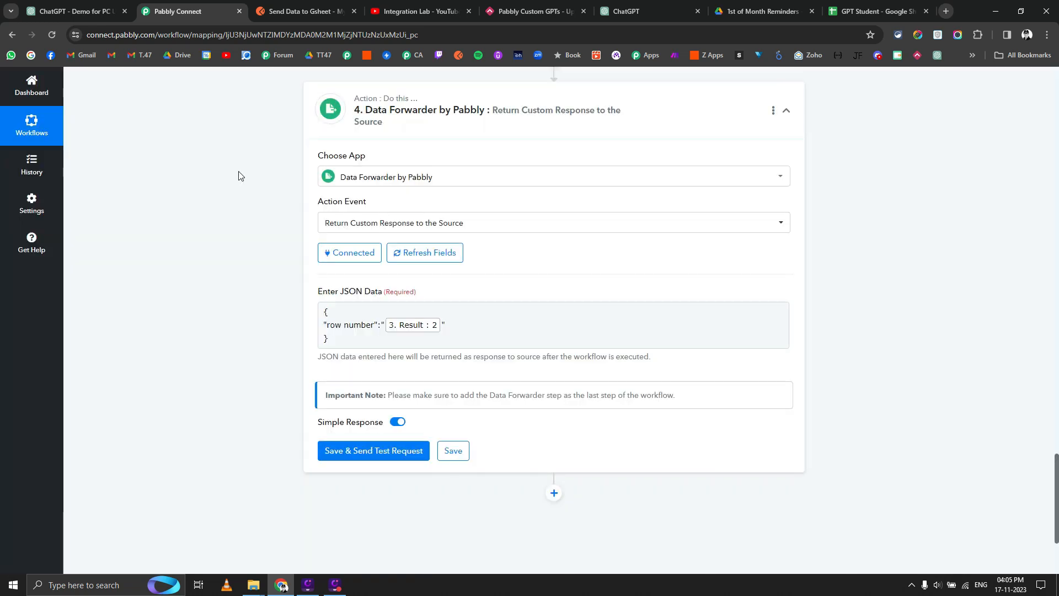
{"action": "left_click", "coordinate": [99, 11]}
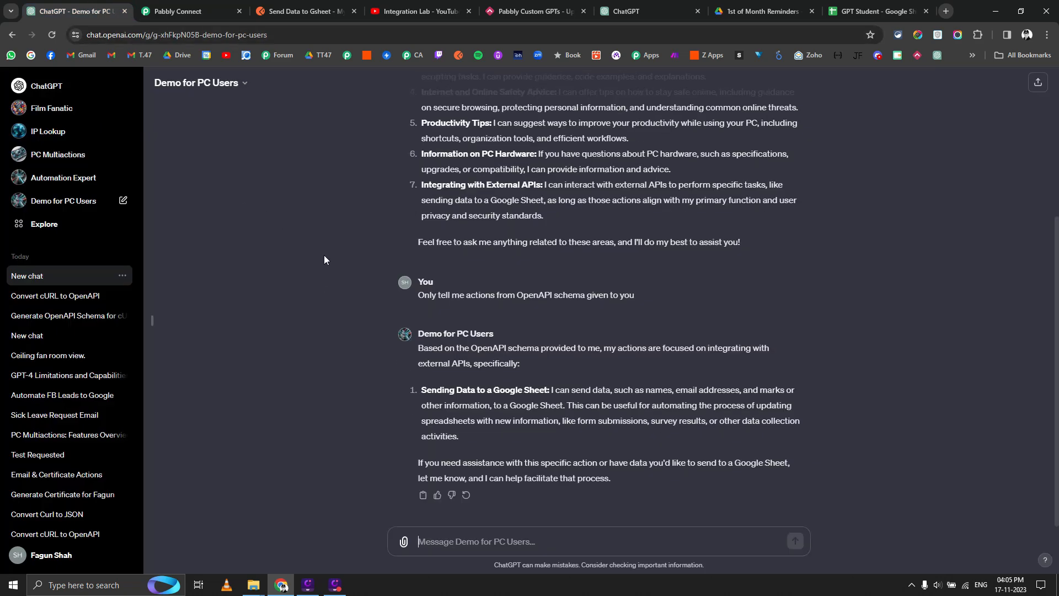
Ask the Demo for PC Users GPT what it needs to send data to Google Sheet.
{"action": "left_click", "coordinate": [646, 11]}
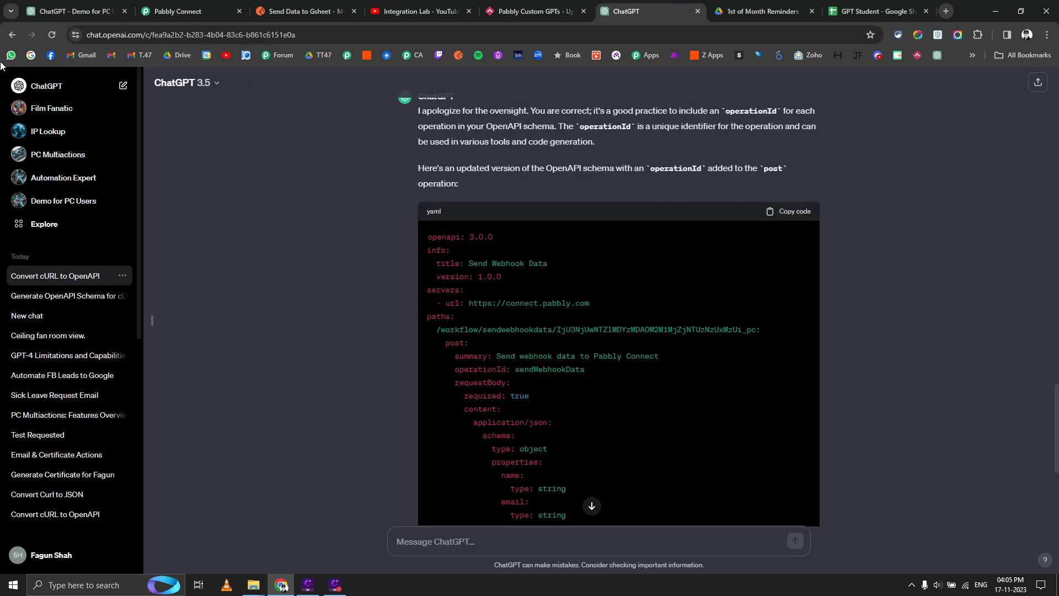
{"action": "left_click", "coordinate": [80, 6]}
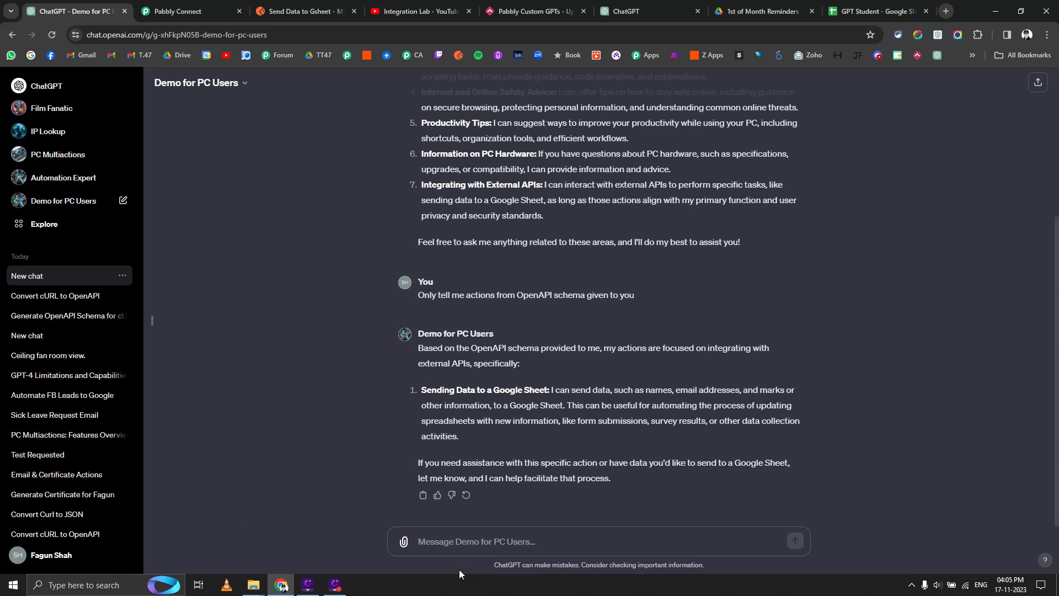
{"action": "type", "text": "What yo"}
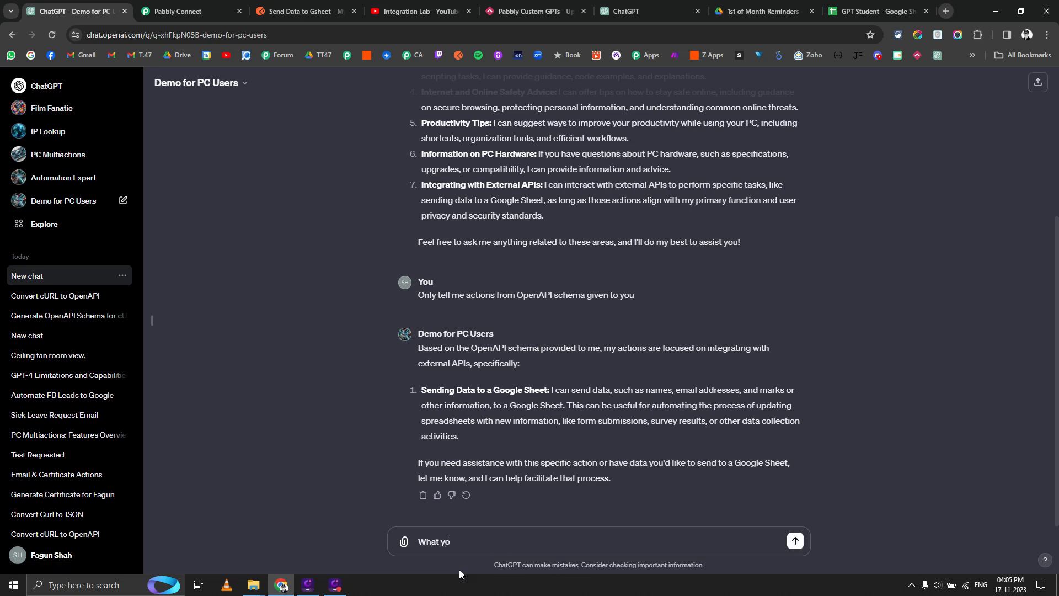
{"action": "type", "text": "u need from my side to"}
{"action": "type", "text": " send data t"}
{"action": "type", "text": "o go"}
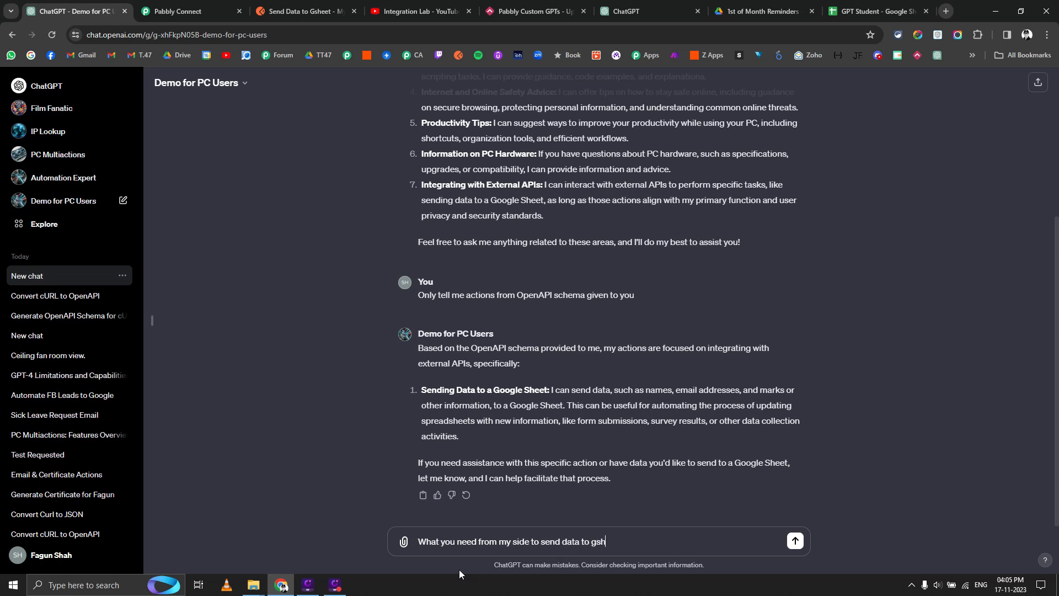
{"action": "key", "text": "BackSpace"}
{"action": "type", "text": "oogle sheet?"}
{"action": "key", "text": "Return"}
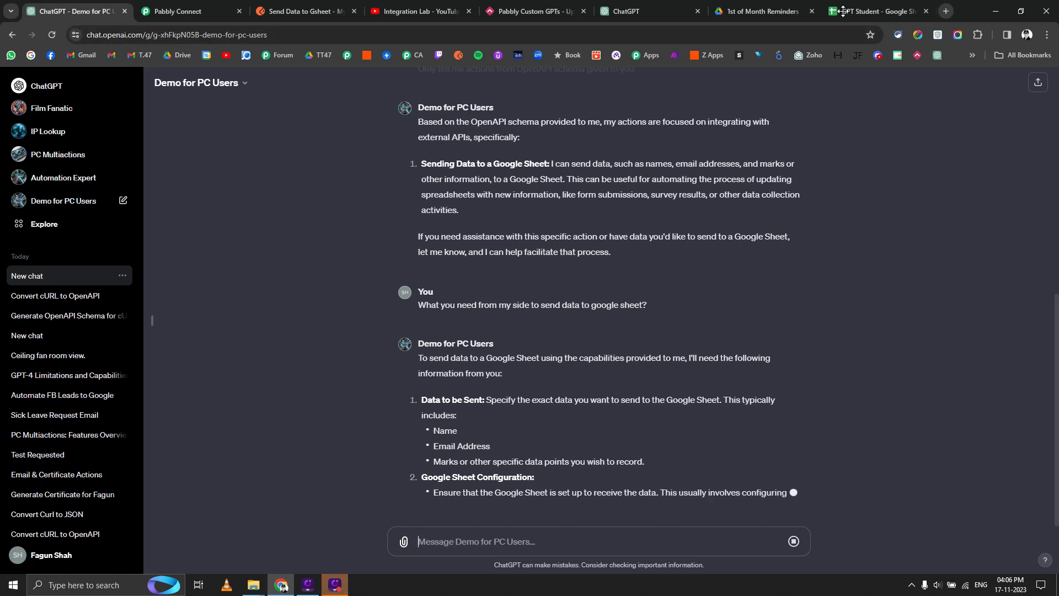
Glance at the GPT Student spreadsheet and the Pabbly workflow before returning to the chat.
{"action": "left_click", "coordinate": [877, 11]}
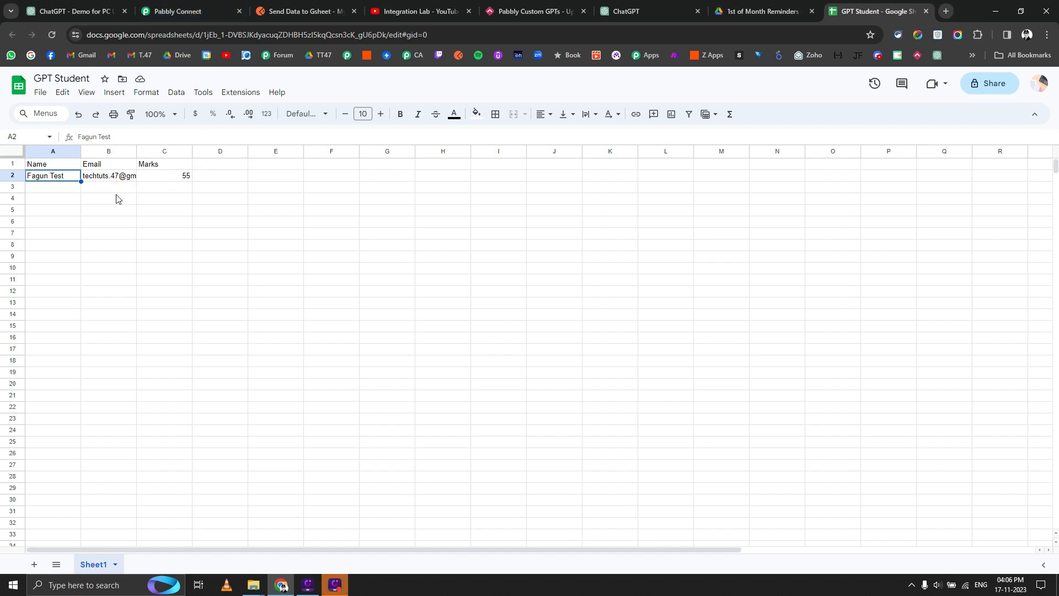
{"action": "left_click", "coordinate": [167, 10]}
{"action": "left_click", "coordinate": [95, 5]}
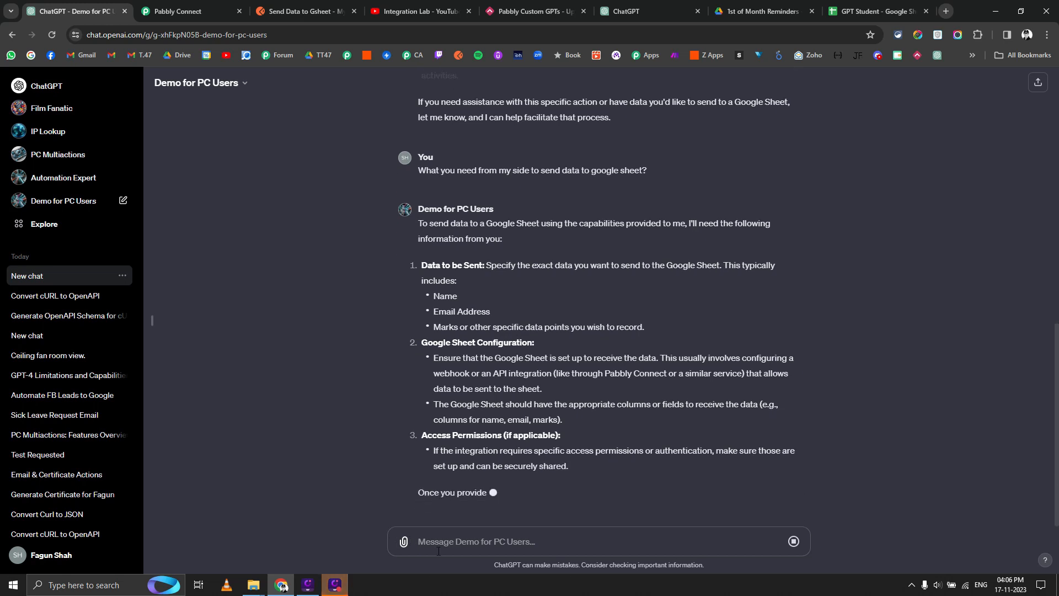
Send the student's name, email and score of 95 to the GPT and allow the Pabbly call.
{"action": "type", "text": "Here is the"}
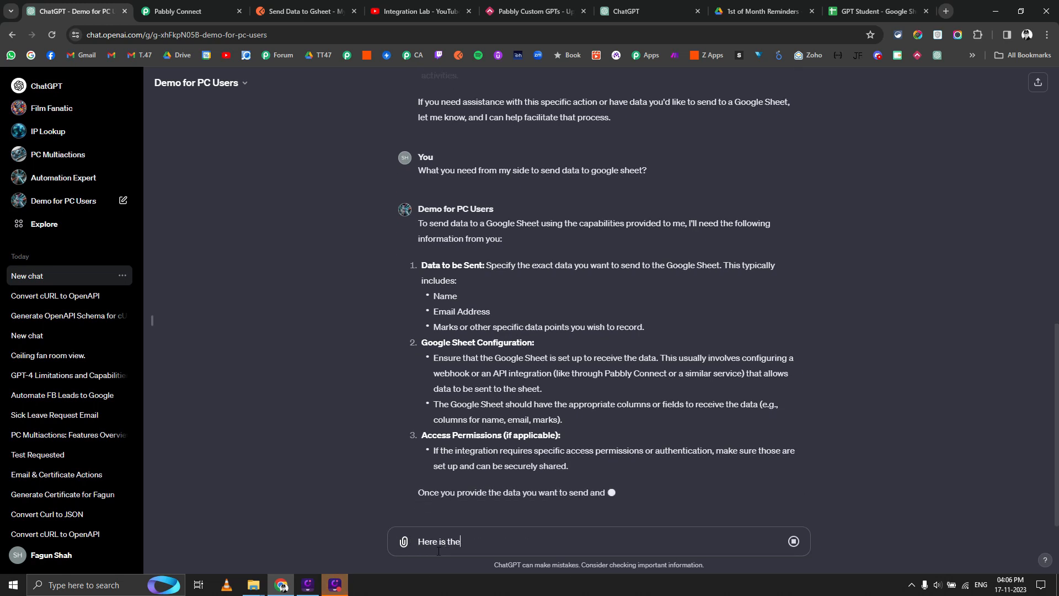
{"action": "type", "text": " name of the student - "}
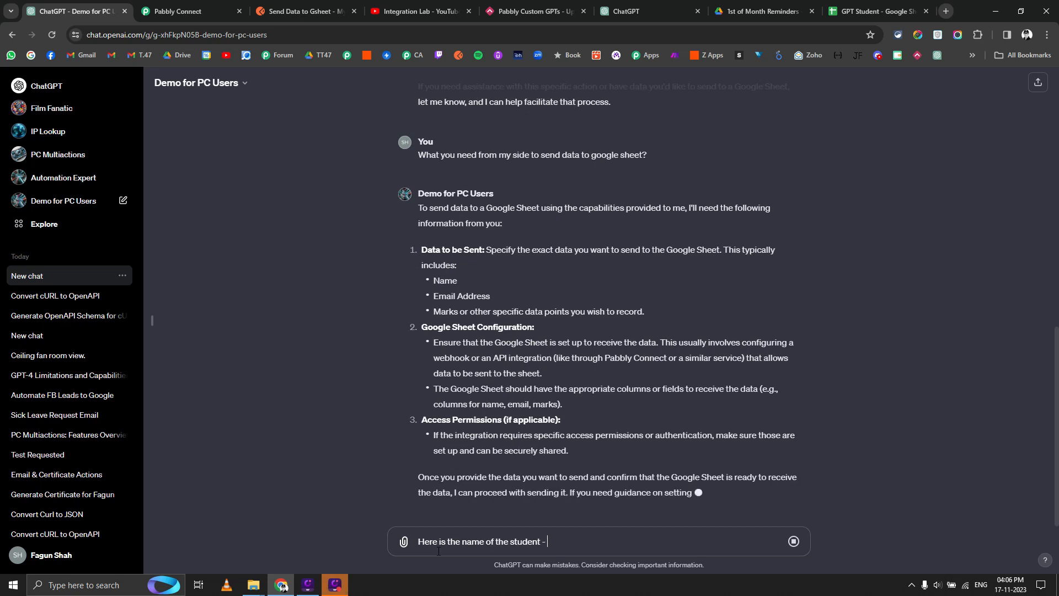
{"action": "type", "text": "Fagun Tes"}
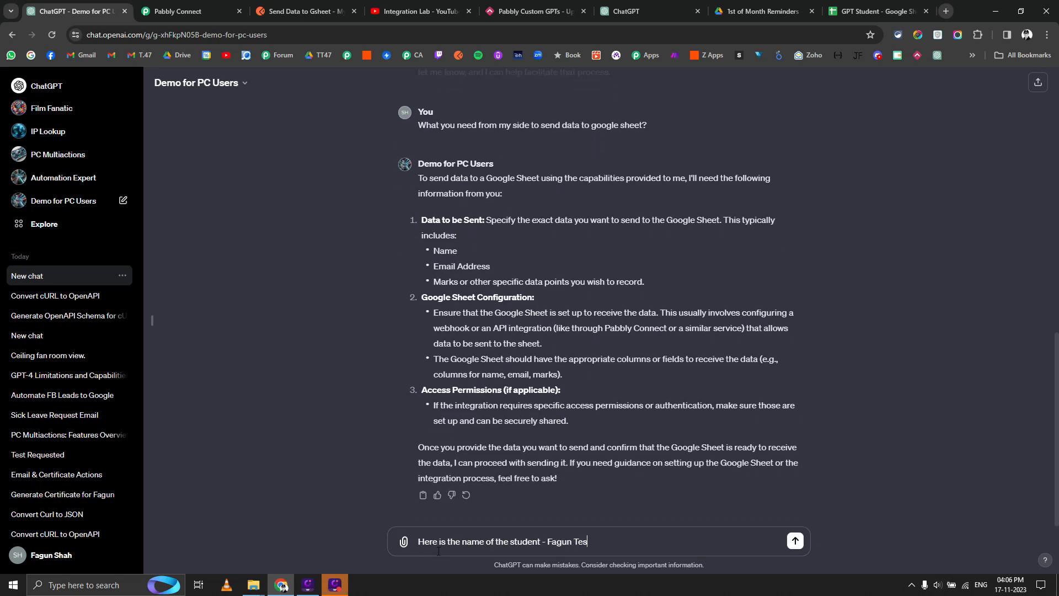
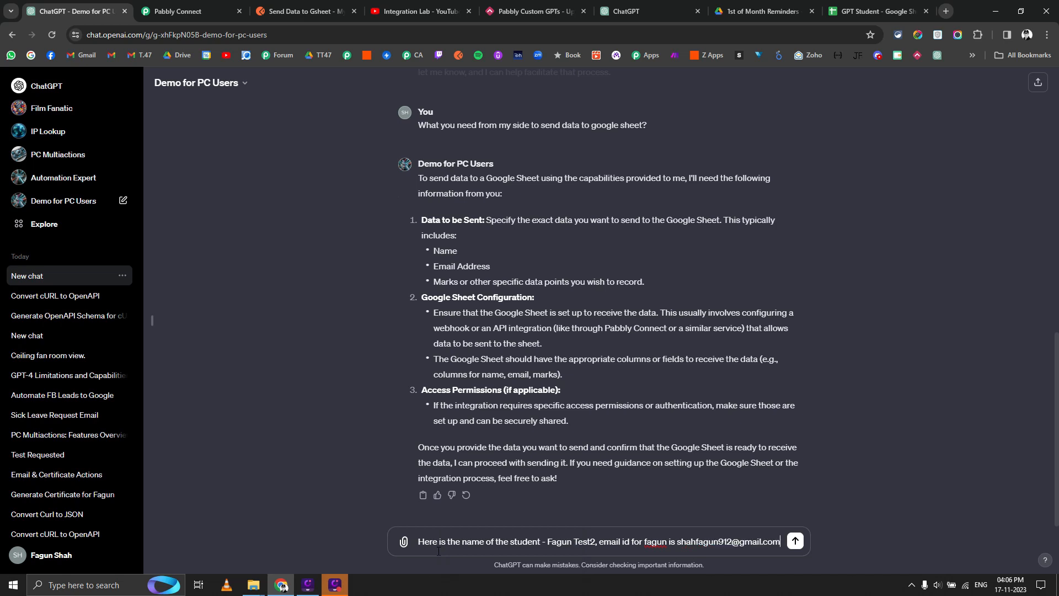
{"action": "type", "text": " and he scored"}
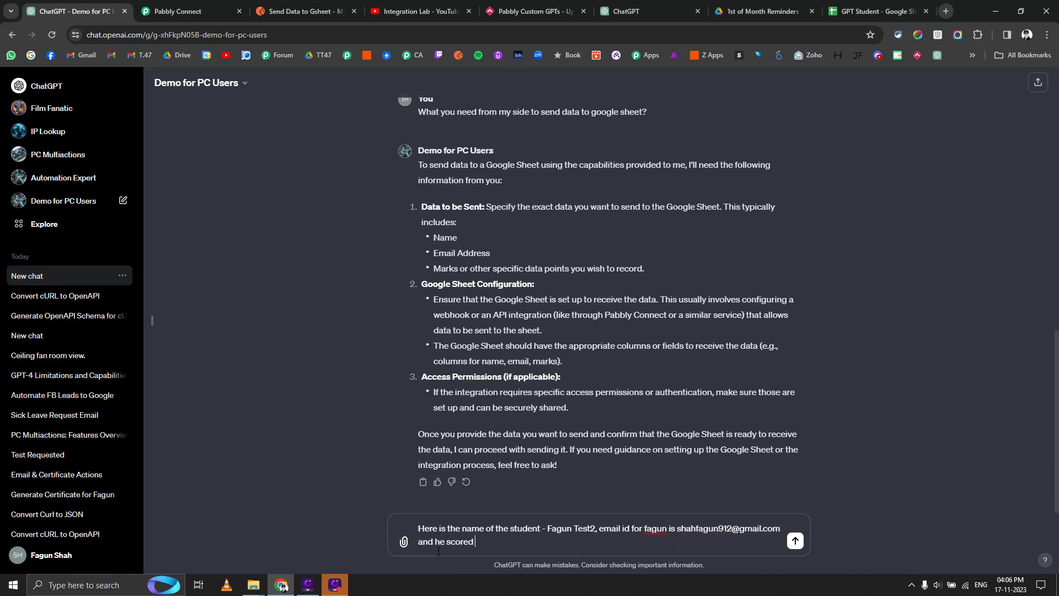
{"action": "type", "text": " 95"}
{"action": "key", "text": "Return"}
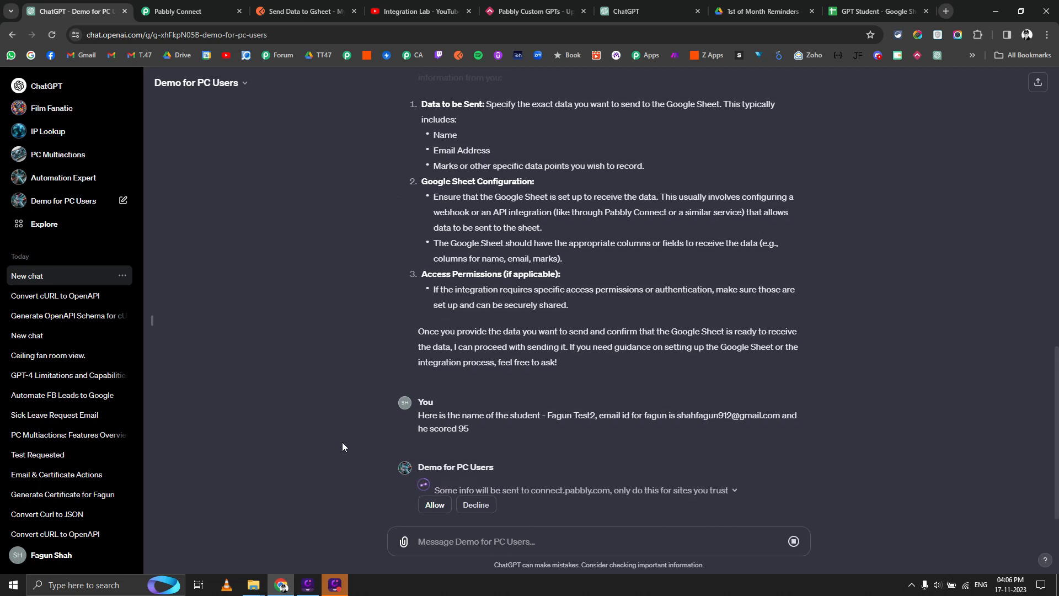
{"action": "left_click", "coordinate": [434, 473]}
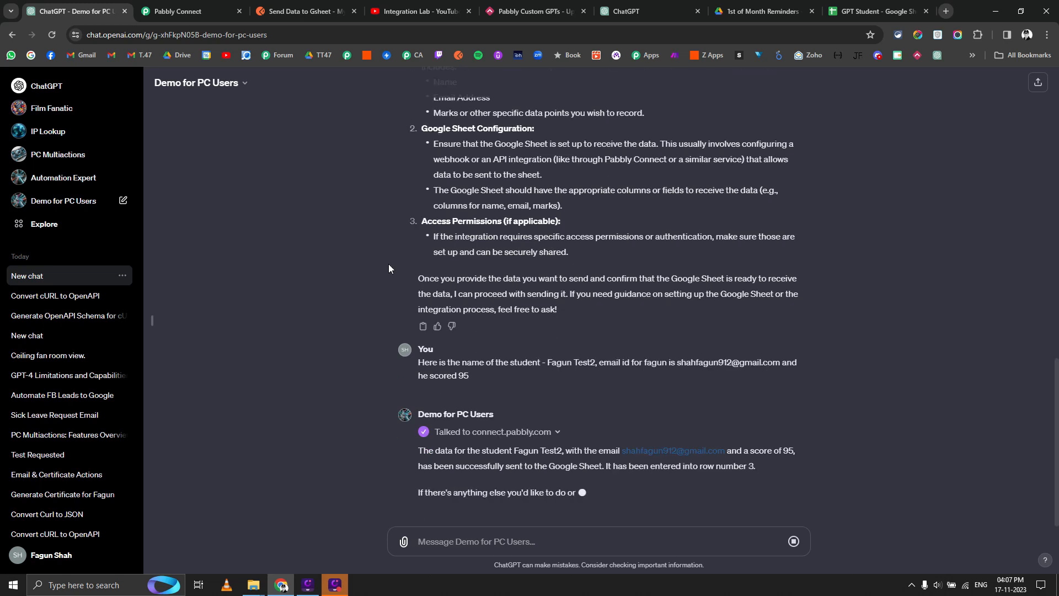
Check the new row 3 in the student sheet, widening the Email column, then return to chat.
{"action": "left_click", "coordinate": [872, 12]}
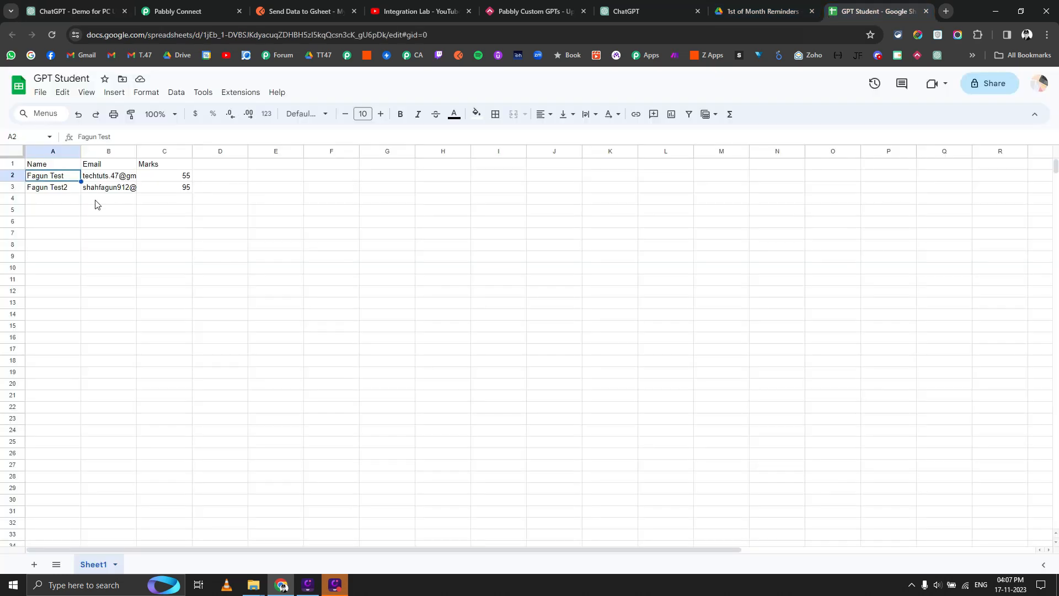
{"action": "double_click", "coordinate": [136, 152]}
{"action": "left_click", "coordinate": [107, 12]}
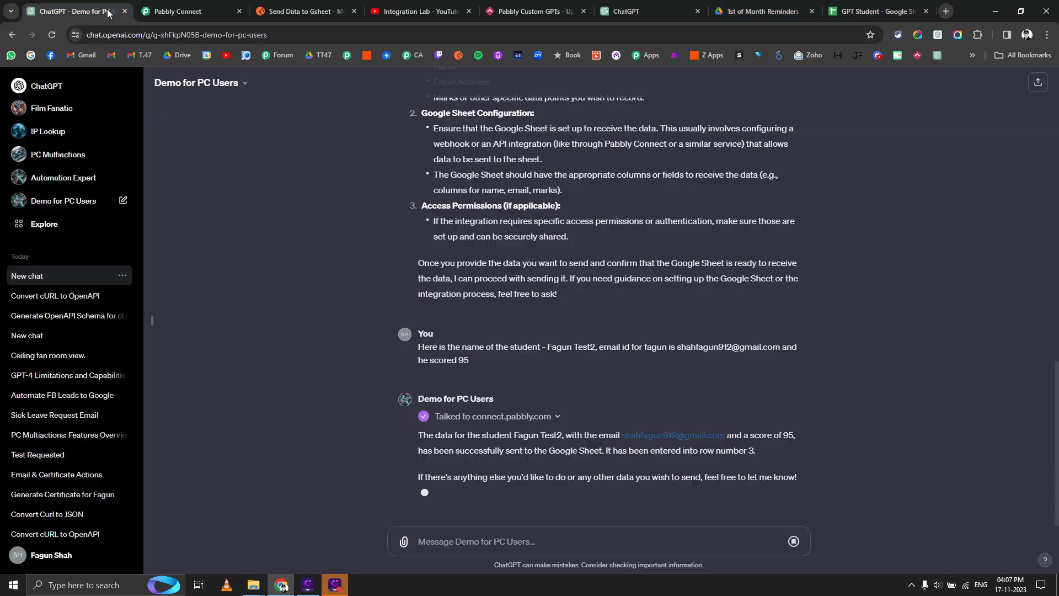
{"action": "scroll", "coordinate": [381, 402], "scroll_direction": "up", "scroll_amount": 4}
{"action": "scroll", "coordinate": [381, 402], "scroll_direction": "down", "scroll_amount": 1}
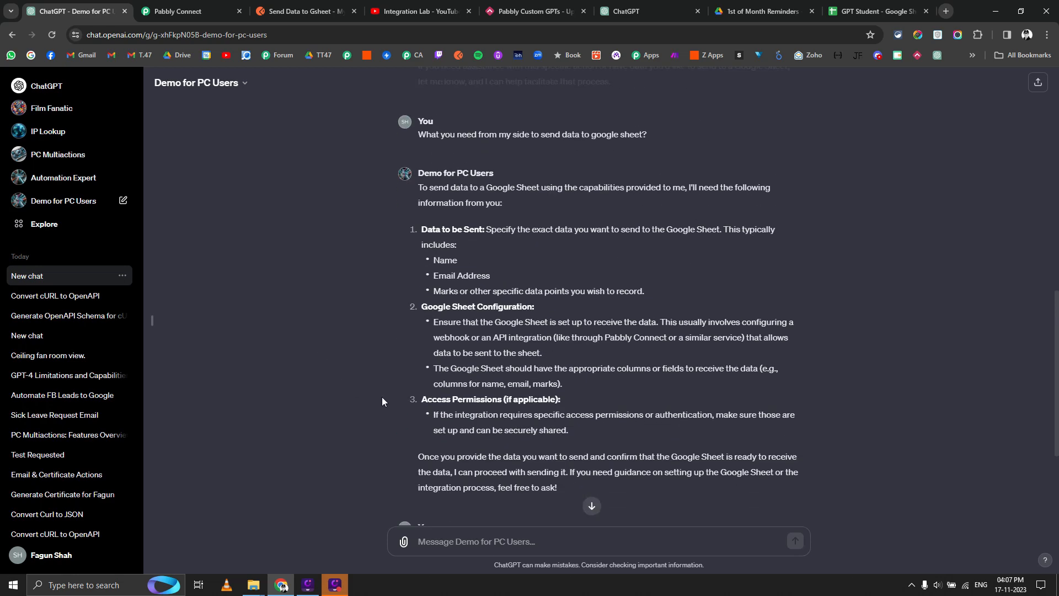
{"action": "scroll", "coordinate": [382, 402], "scroll_direction": "up", "scroll_amount": 2}
{"action": "scroll", "coordinate": [382, 402], "scroll_direction": "down", "scroll_amount": 5}
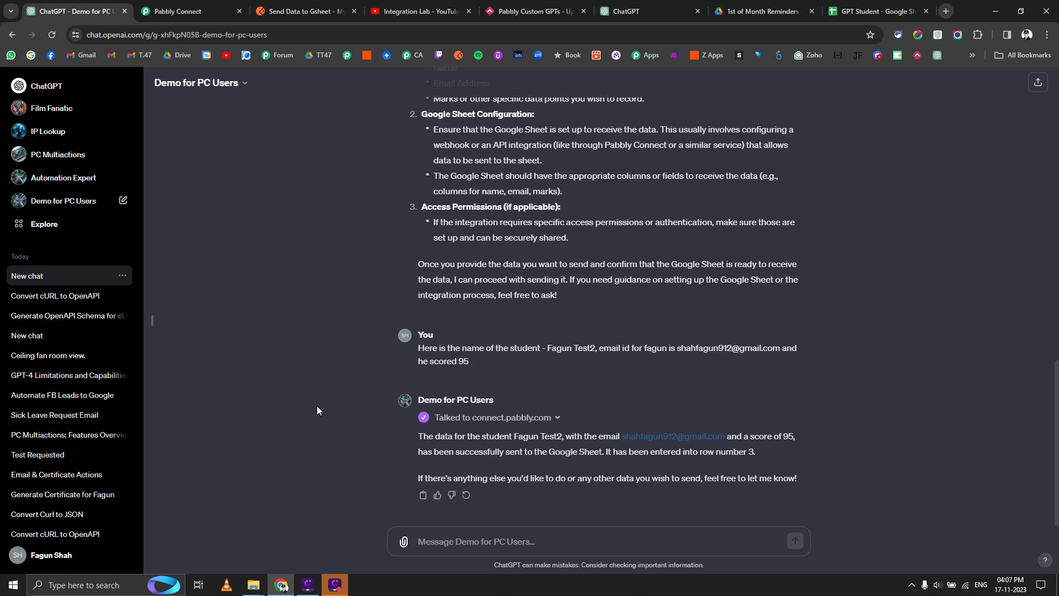
Inspect the connect.pabbly.com action schema in the GPT's Configure settings, then switch to Postman.
{"action": "left_click", "coordinate": [214, 86]}
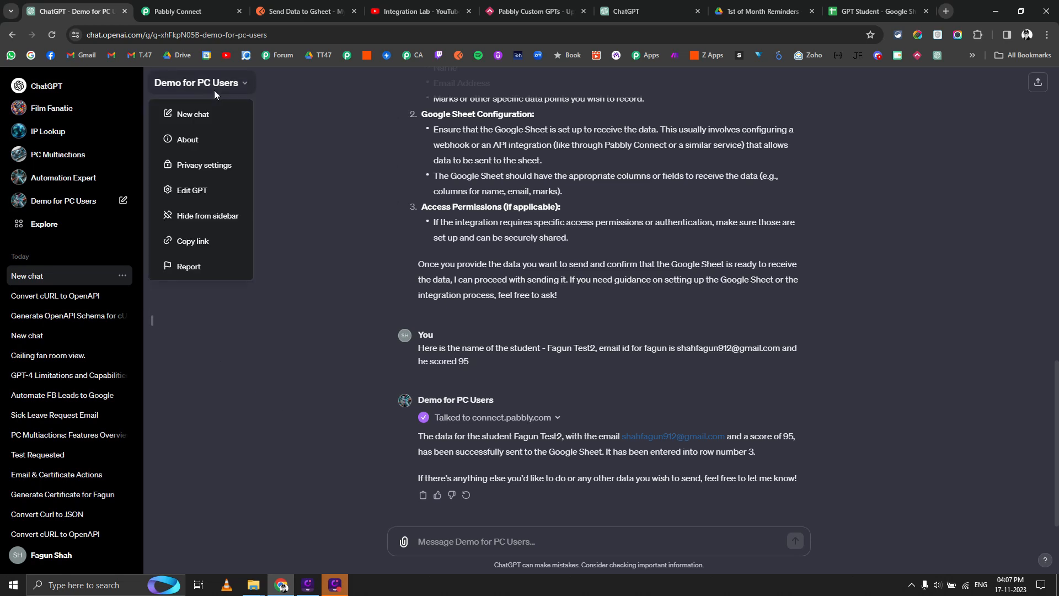
{"action": "left_click", "coordinate": [190, 190]}
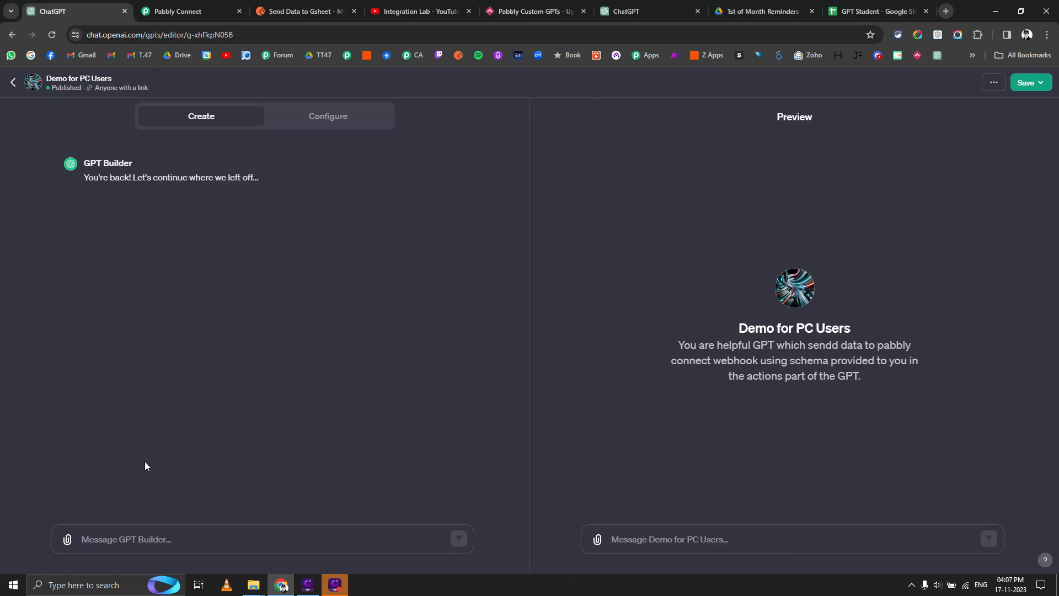
{"action": "left_click", "coordinate": [322, 117]}
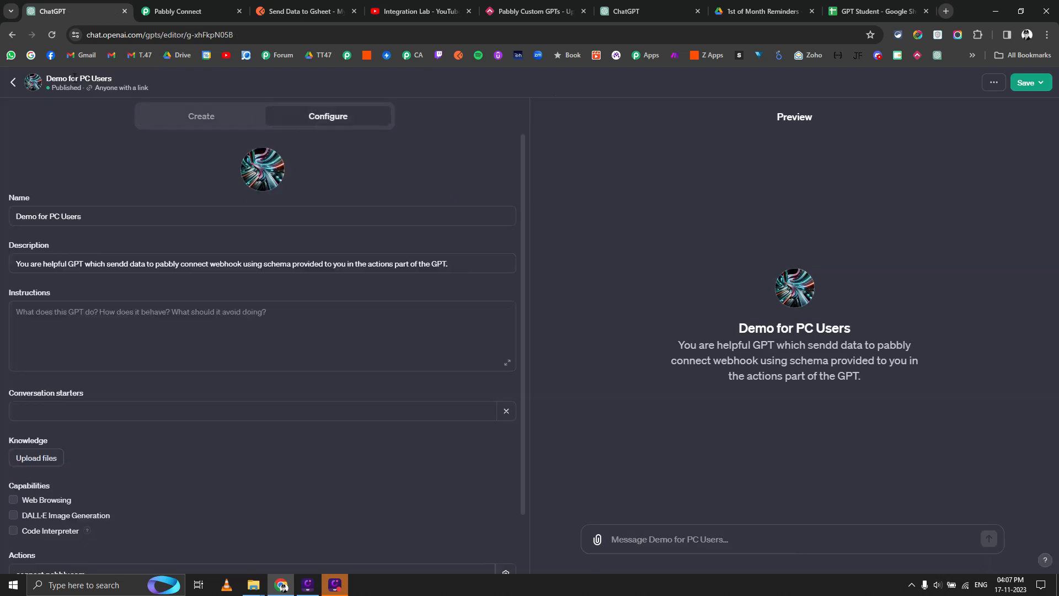
{"action": "scroll", "coordinate": [62, 488], "scroll_direction": "down", "scroll_amount": 2}
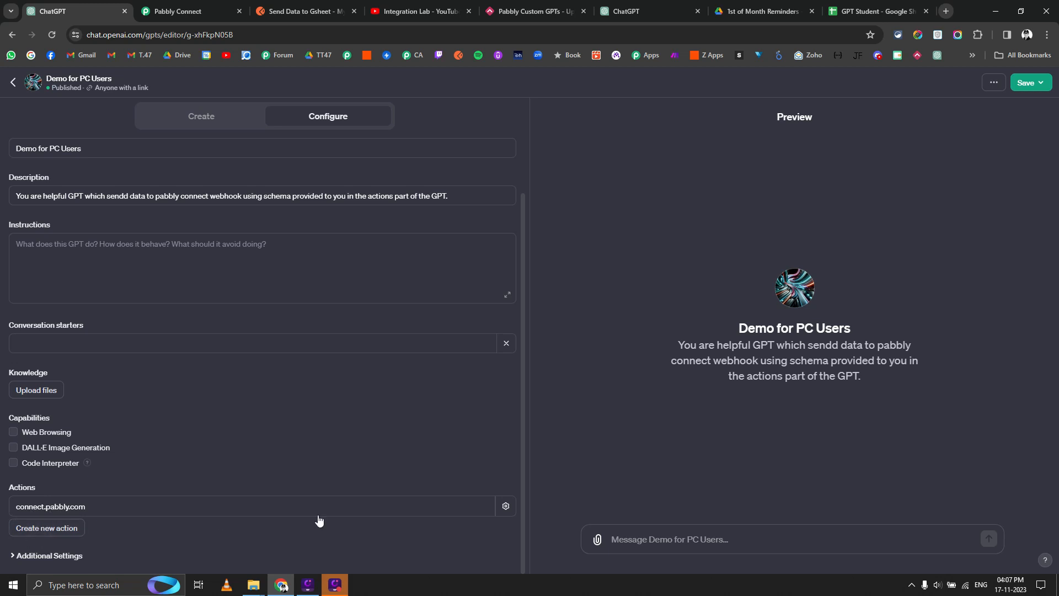
{"action": "left_click", "coordinate": [506, 508]}
{"action": "scroll", "coordinate": [143, 233], "scroll_direction": "down", "scroll_amount": 5}
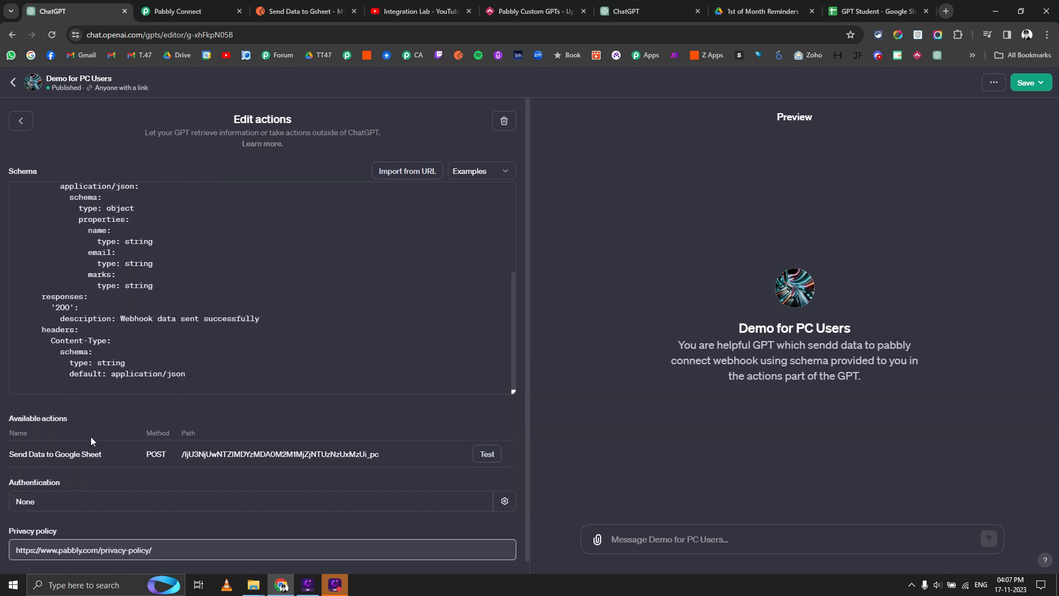
{"action": "scroll", "coordinate": [250, 305], "scroll_direction": "up", "scroll_amount": 5}
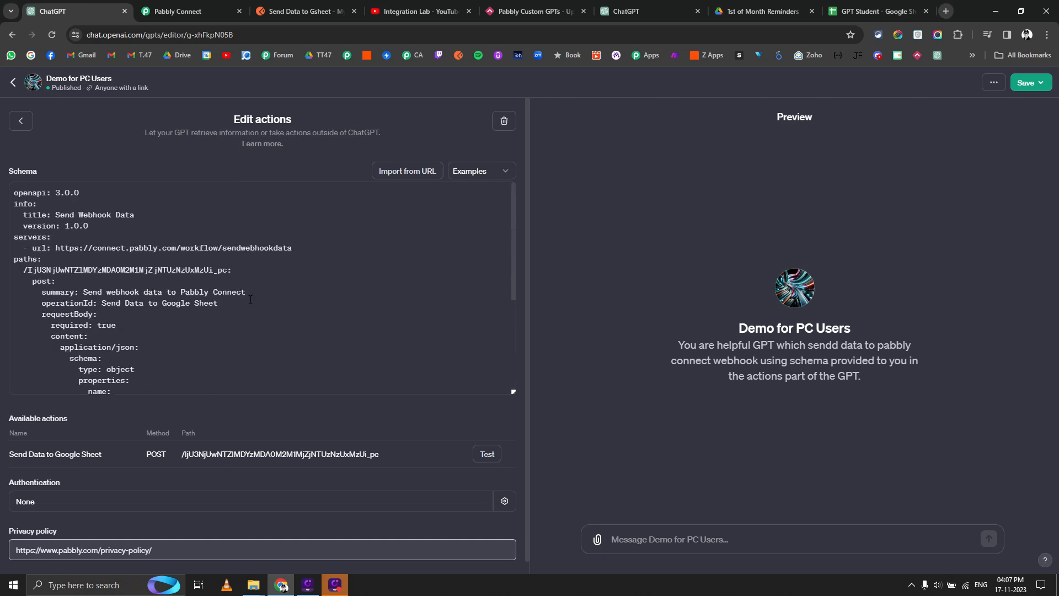
{"action": "left_click", "coordinate": [306, 11]}
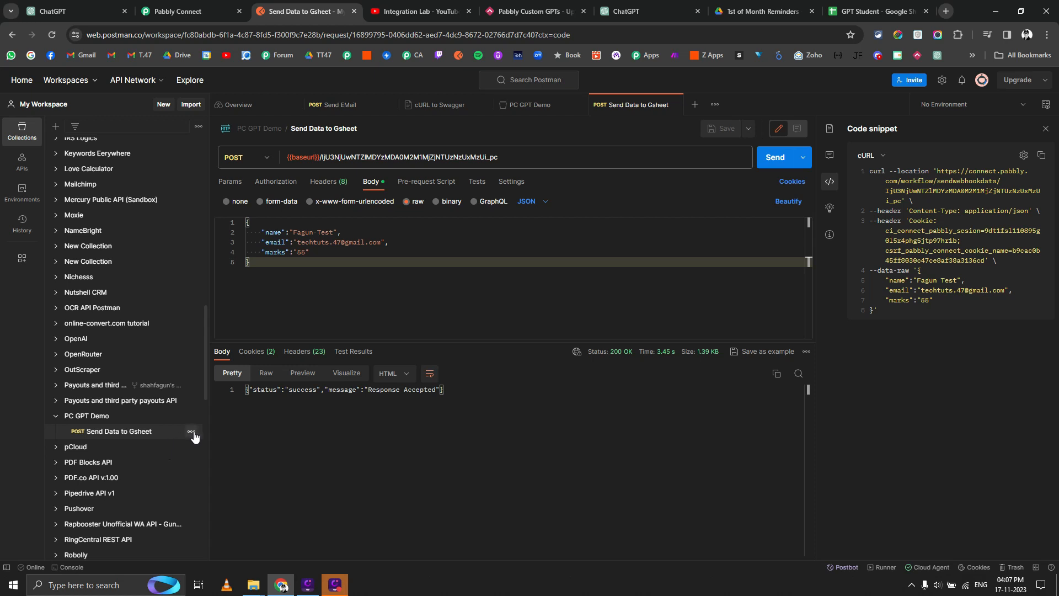
Duplicate the Send Data to Gsheet request in PC GPT Demo, then go back to Pabbly Connect.
{"action": "left_click", "coordinate": [191, 431]}
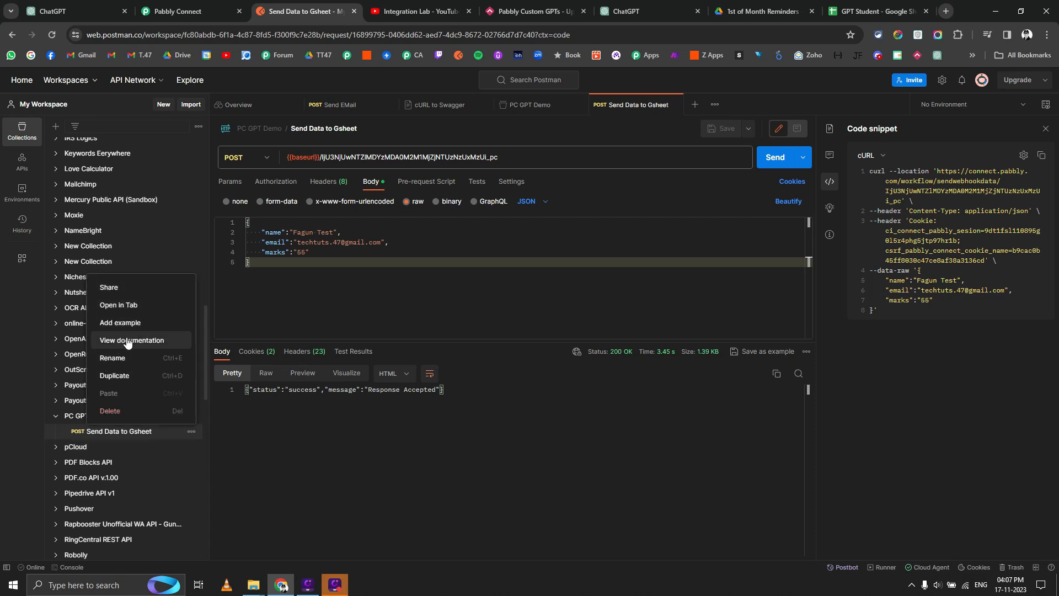
{"action": "left_click", "coordinate": [114, 376]}
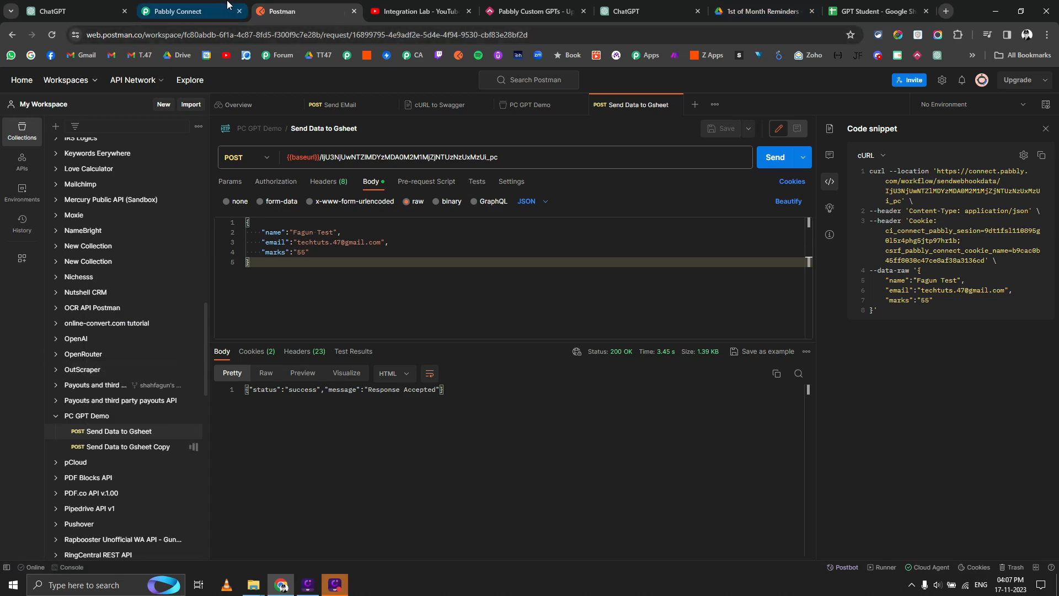
{"action": "left_click", "coordinate": [190, 11]}
{"action": "scroll", "coordinate": [249, 171], "scroll_direction": "up", "scroll_amount": 10}
{"action": "scroll", "coordinate": [249, 171], "scroll_direction": "up", "scroll_amount": 10}
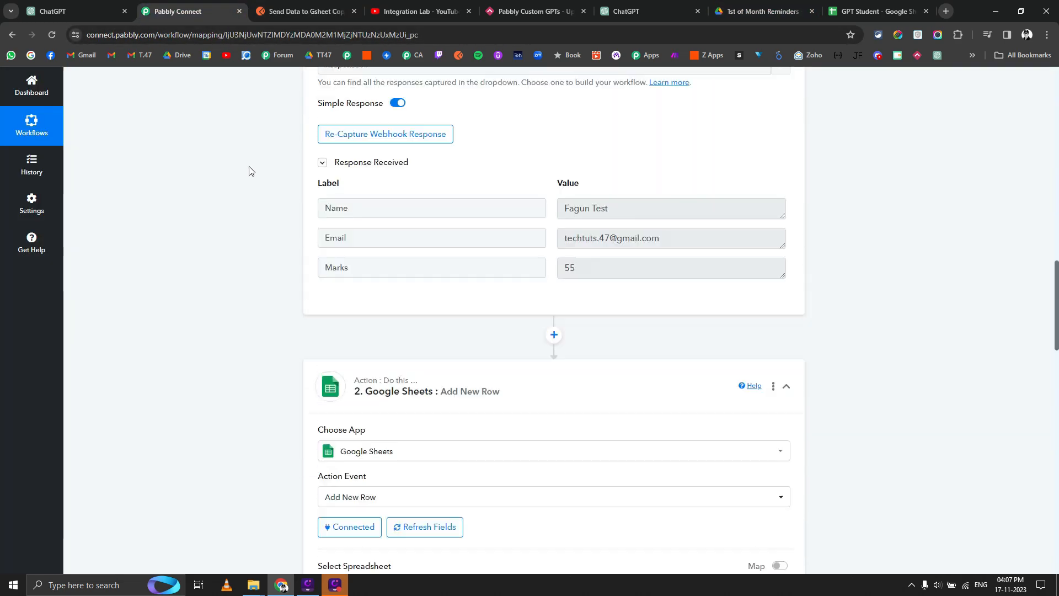
Clone Send Student Details to Gsheet and open the Custom GPTs folder to find the copy.
{"action": "left_click", "coordinate": [490, 146]}
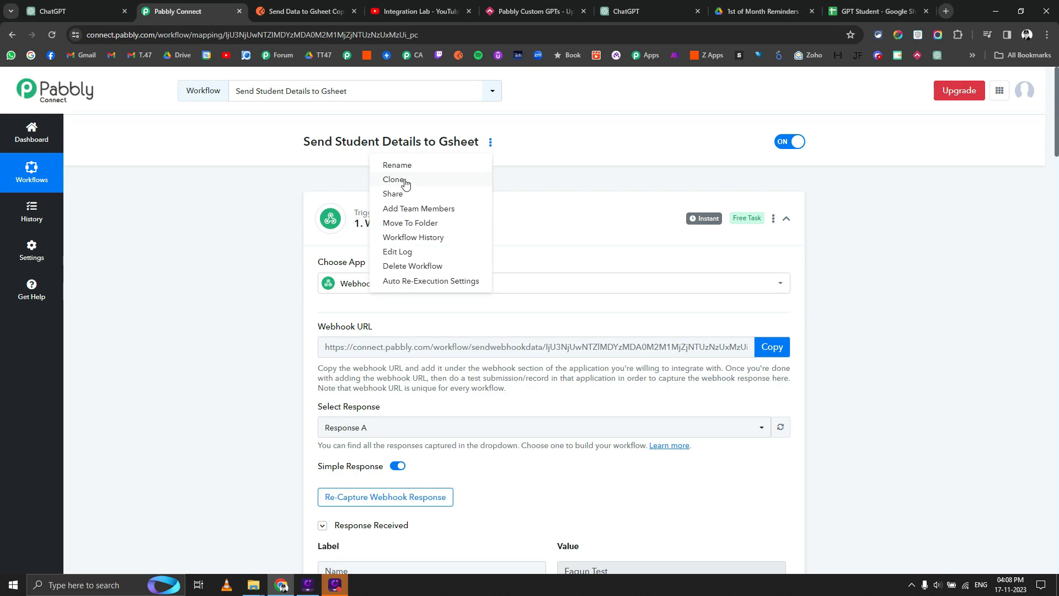
{"action": "left_click", "coordinate": [394, 180]}
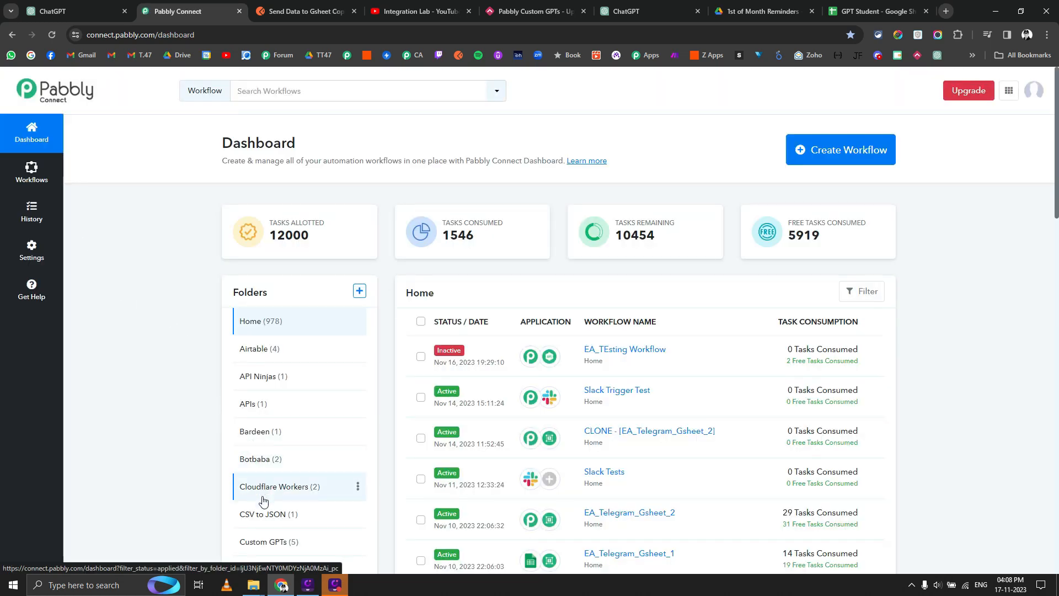
{"action": "left_click", "coordinate": [264, 542]}
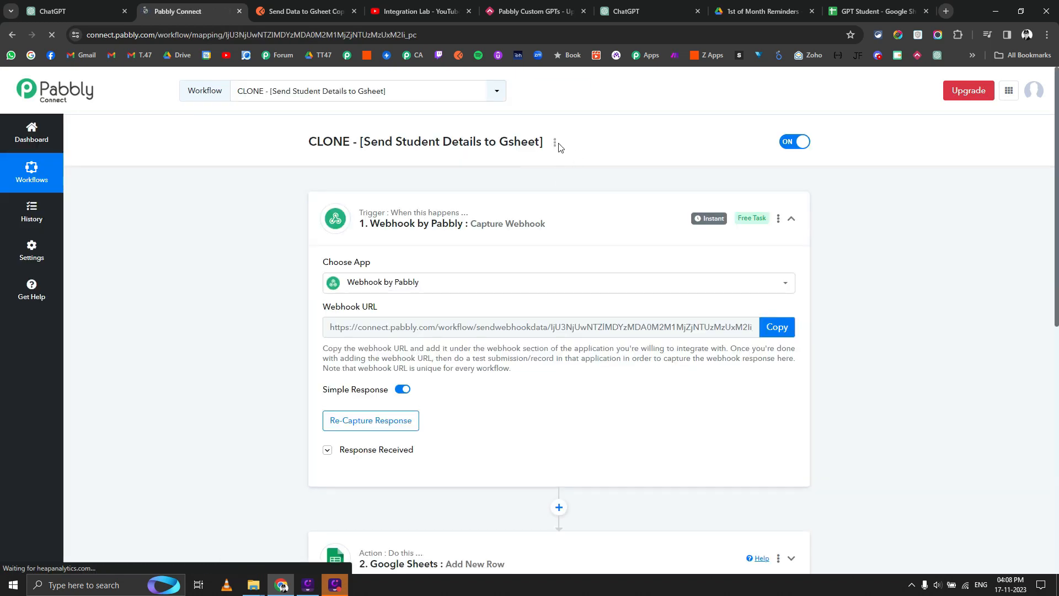
Replace the CLONE workflow's name with 'Upload File to Imagekit from DALL-3' and update it.
{"action": "left_click", "coordinate": [555, 143]}
{"action": "left_click", "coordinate": [501, 165]}
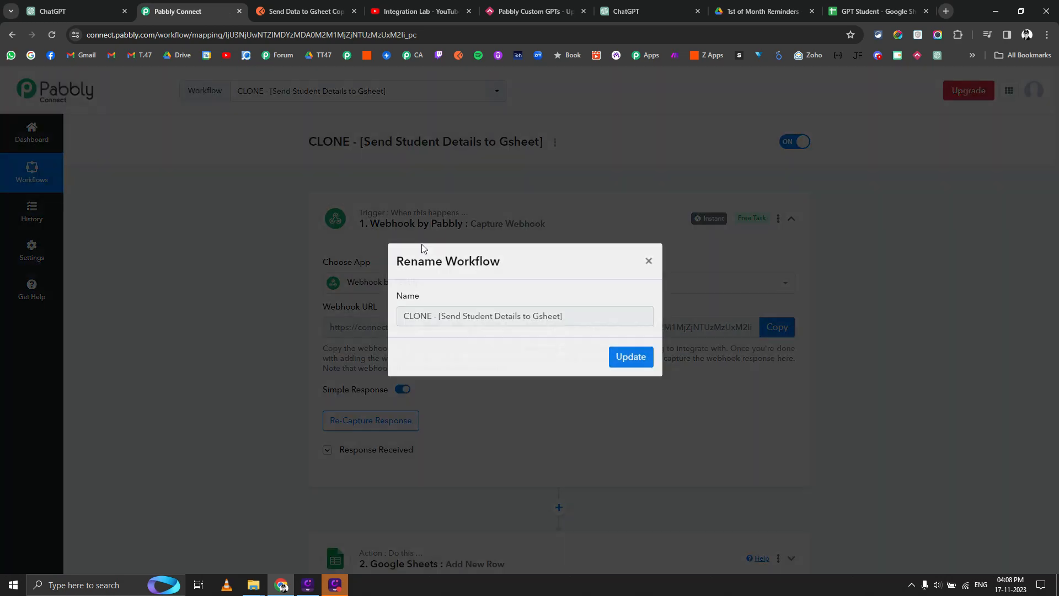
{"action": "left_click_drag", "start_coordinate": [584, 326], "coordinate": [286, 312]}
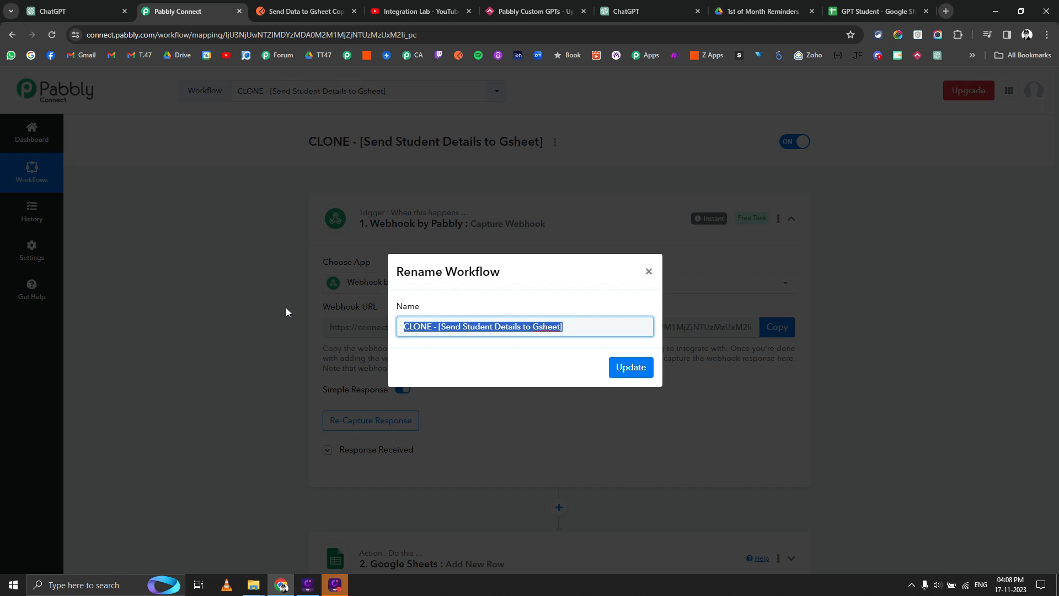
{"action": "type", "text": "uPLOAD fi"}
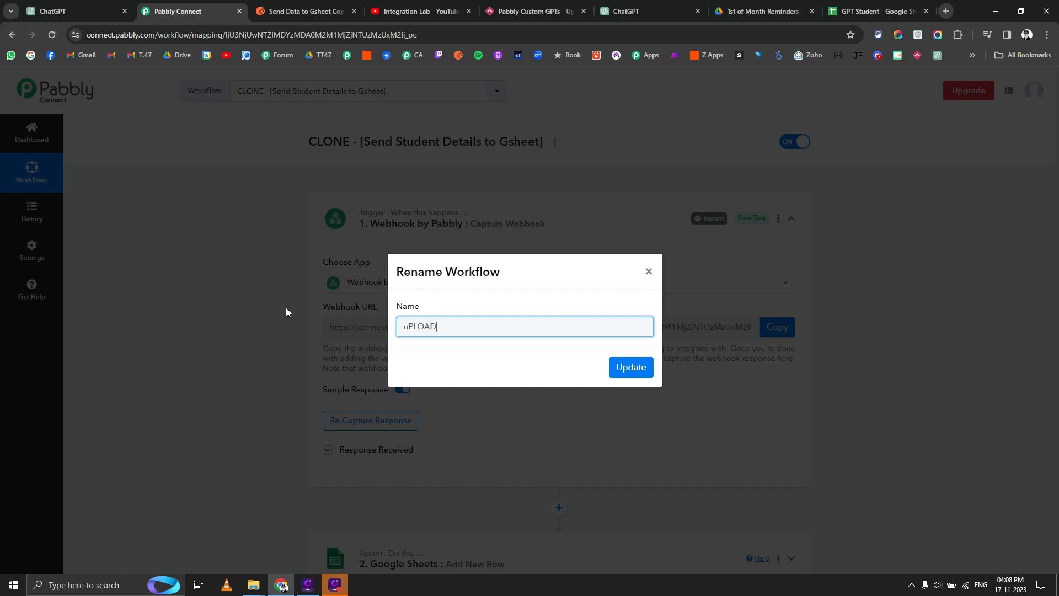
{"action": "key", "text": "ctrl+a"}
{"action": "key", "text": "BackSpace"}
{"action": "type", "text": "Upload File t"}
{"action": "type", "text": "o Imagekit from d"}
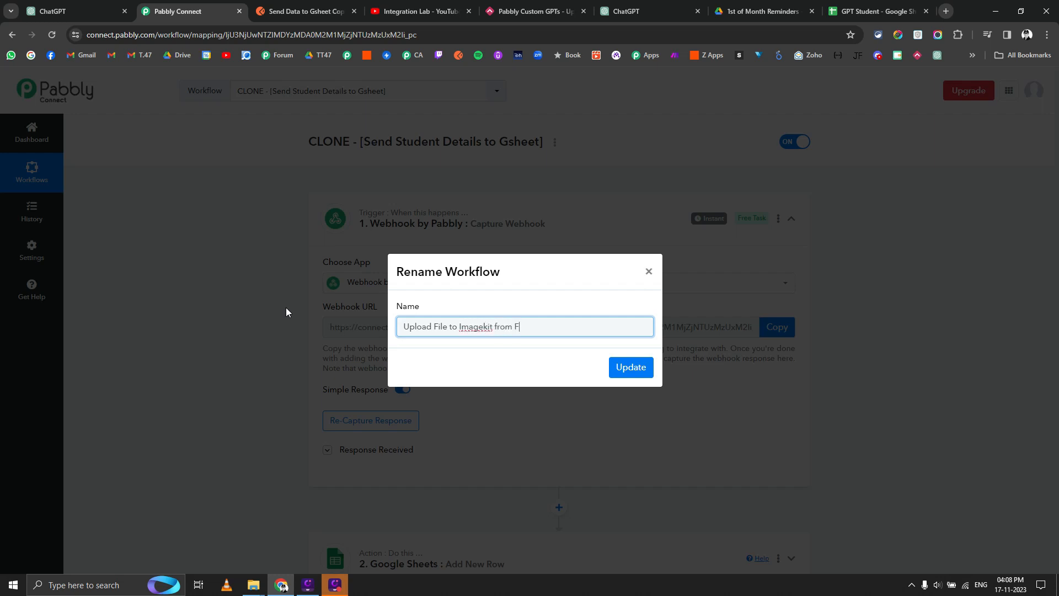
{"action": "key", "text": "BackSpace"}
{"action": "type", "text": "DALL-3"}
{"action": "left_click", "coordinate": [631, 369]}
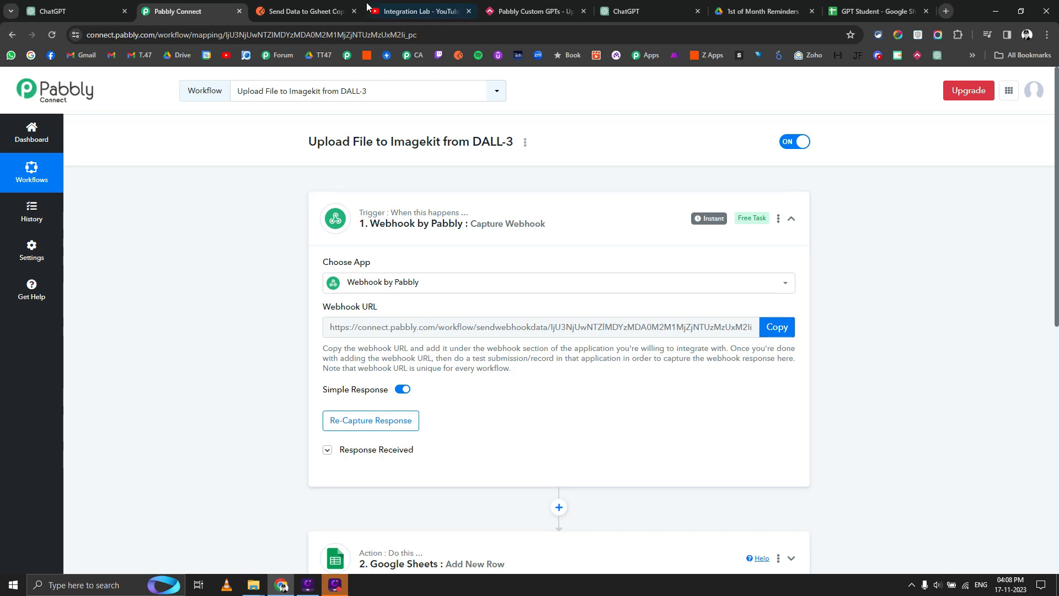
{"action": "left_click", "coordinate": [372, 34]}
Rename the copied request to DALL-3, paste the cloned workflow's ID into its URL, and save.
{"action": "double_click", "coordinate": [372, 34]}
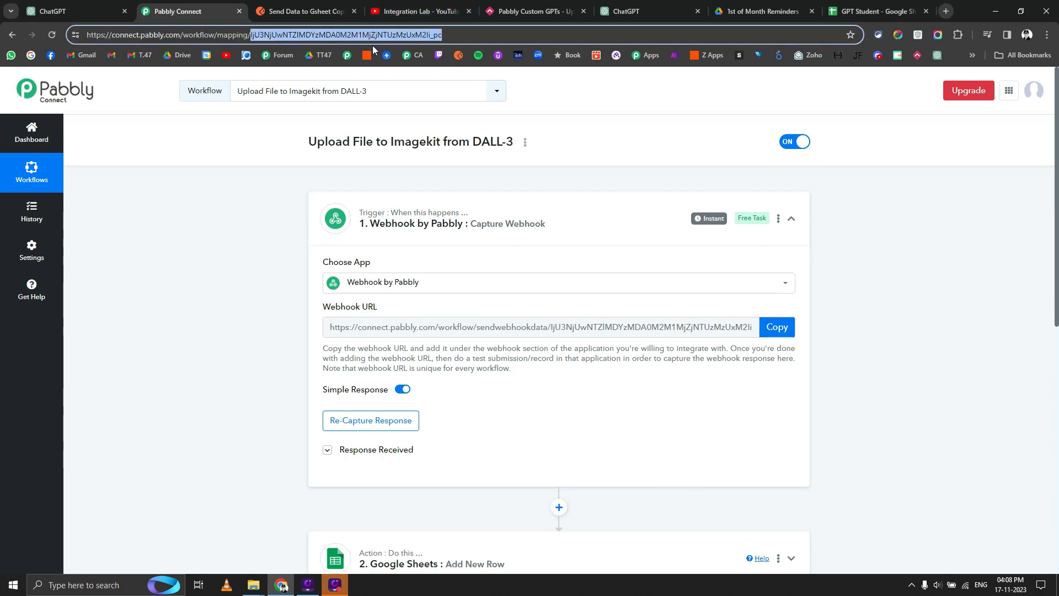
{"action": "key", "text": "ctrl+Tab"}
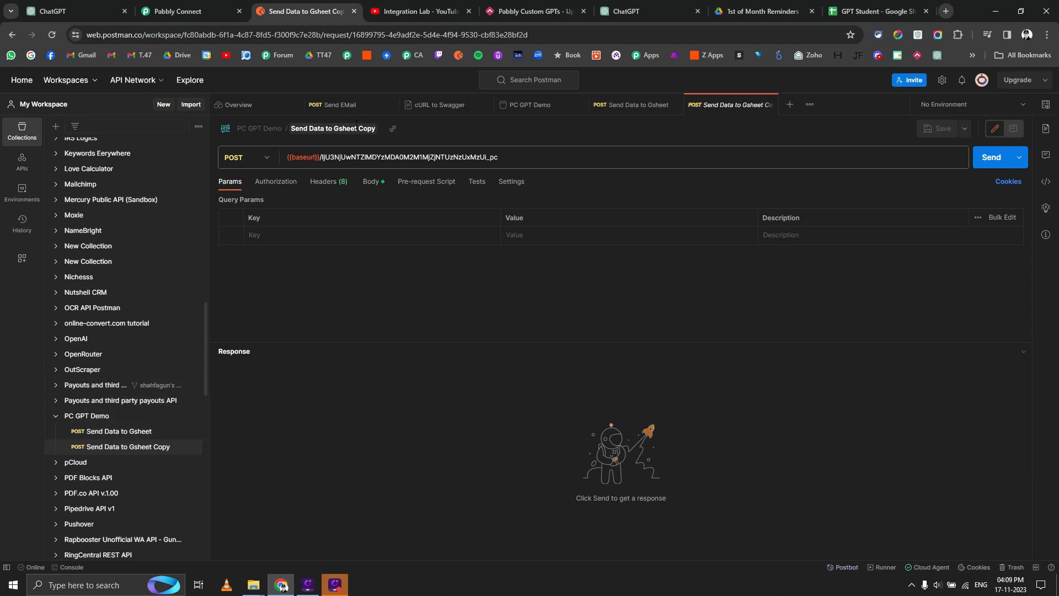
{"action": "left_click", "coordinate": [356, 129]}
{"action": "type", "text": "DALL-3"}
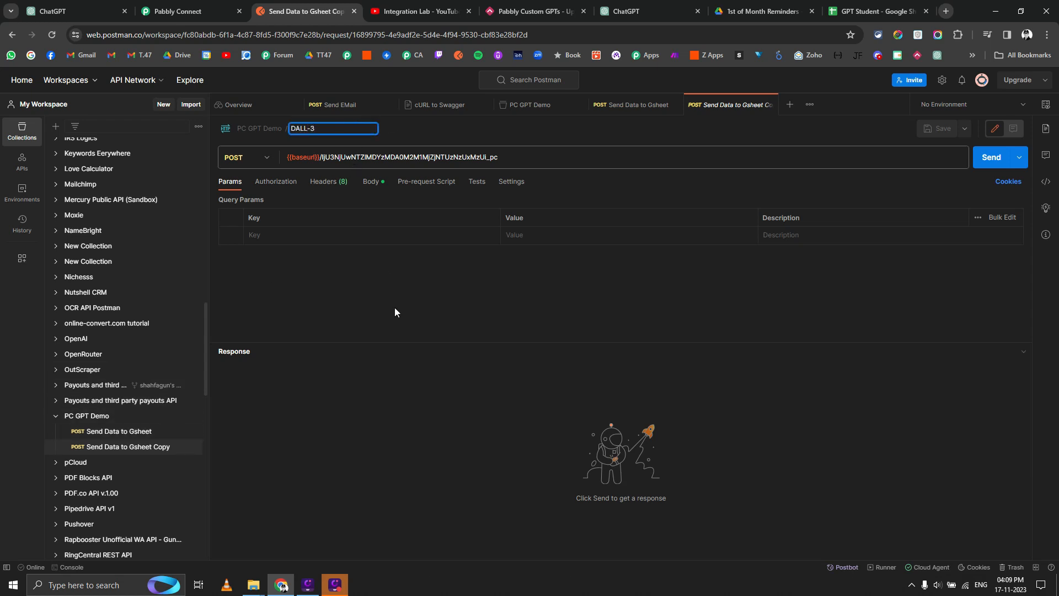
{"action": "key", "text": "Return"}
{"action": "double_click", "coordinate": [387, 158]}
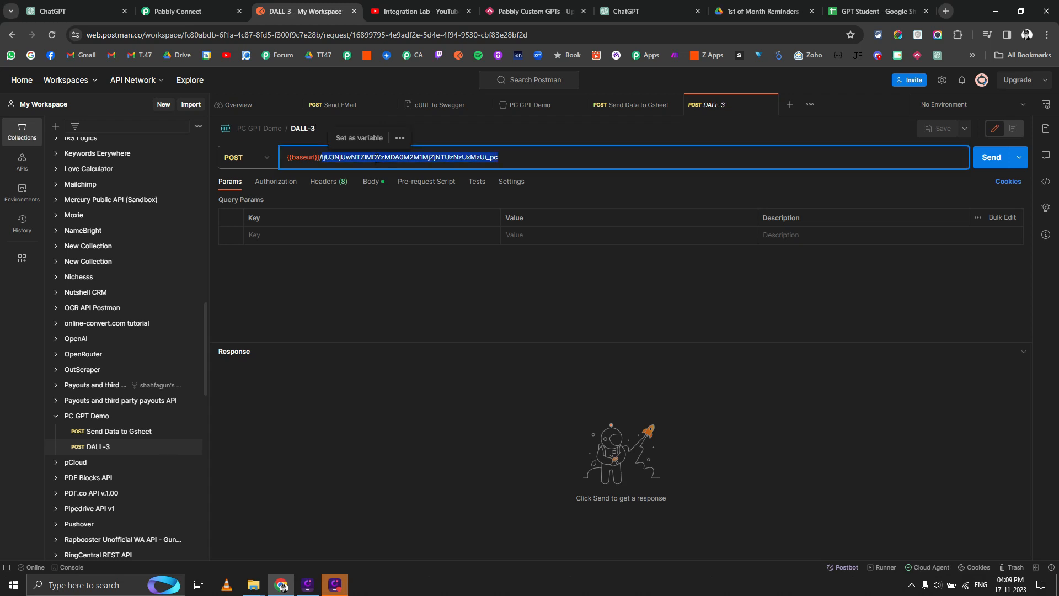
{"action": "left_click", "coordinate": [938, 129]}
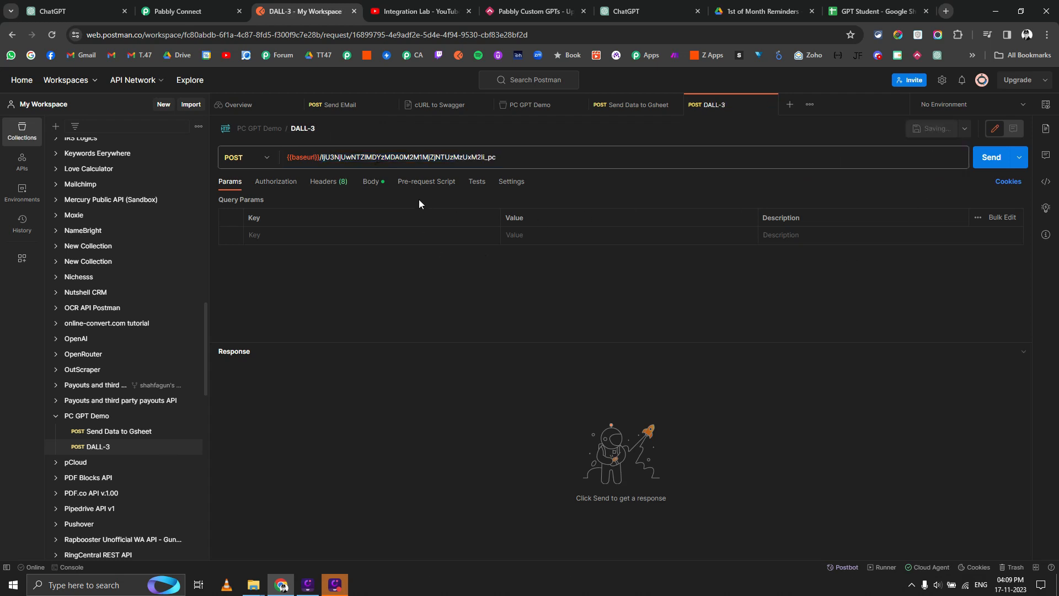
Trim the JSON body to a single "URL" key with an empty value.
{"action": "left_click", "coordinate": [333, 185]}
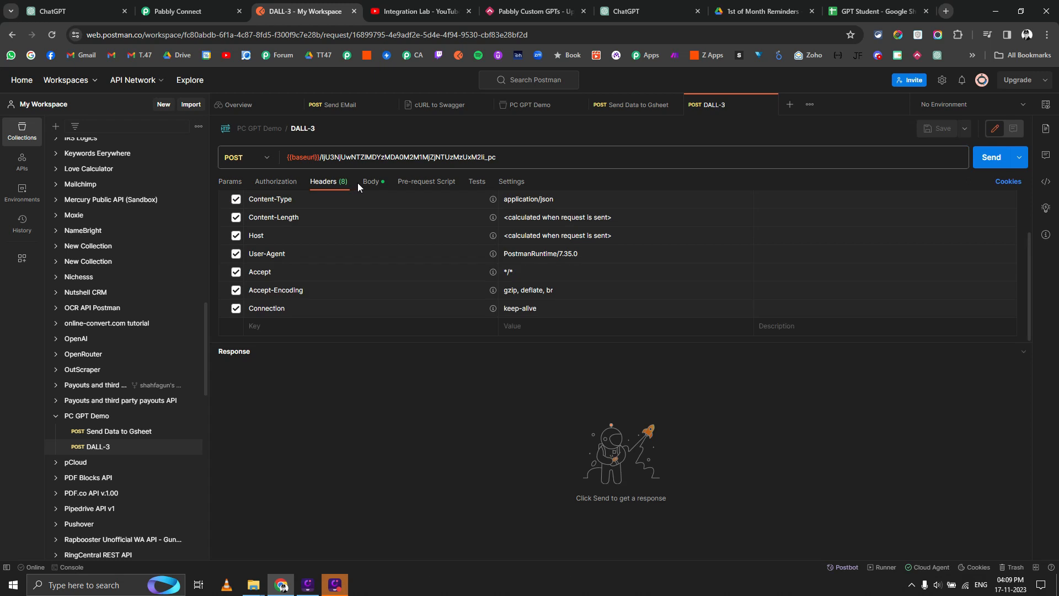
{"action": "left_click", "coordinate": [372, 182]}
{"action": "double_click", "coordinate": [273, 232]}
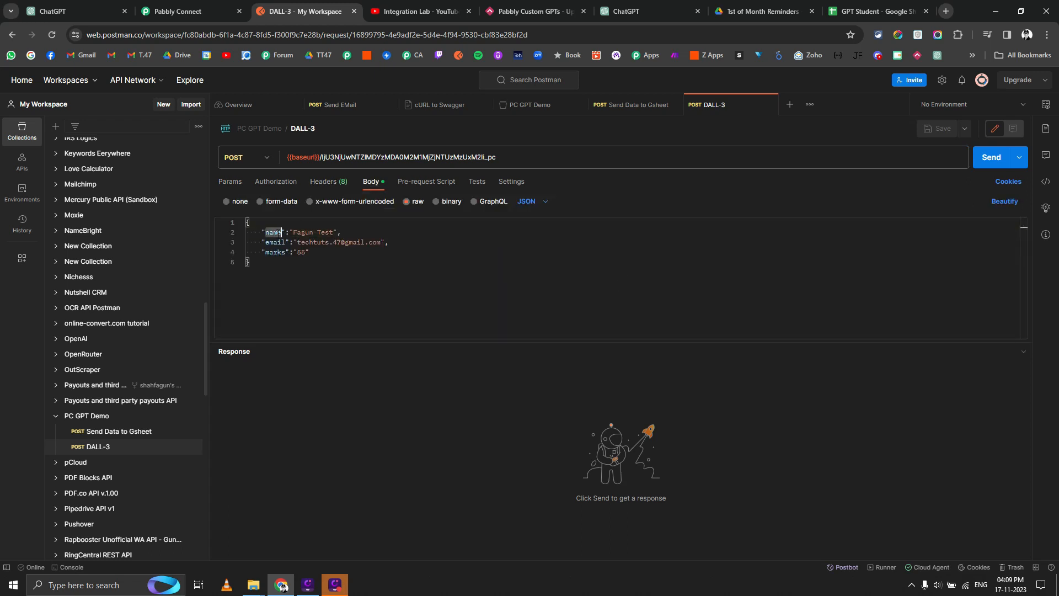
{"action": "type", "text": "URL"}
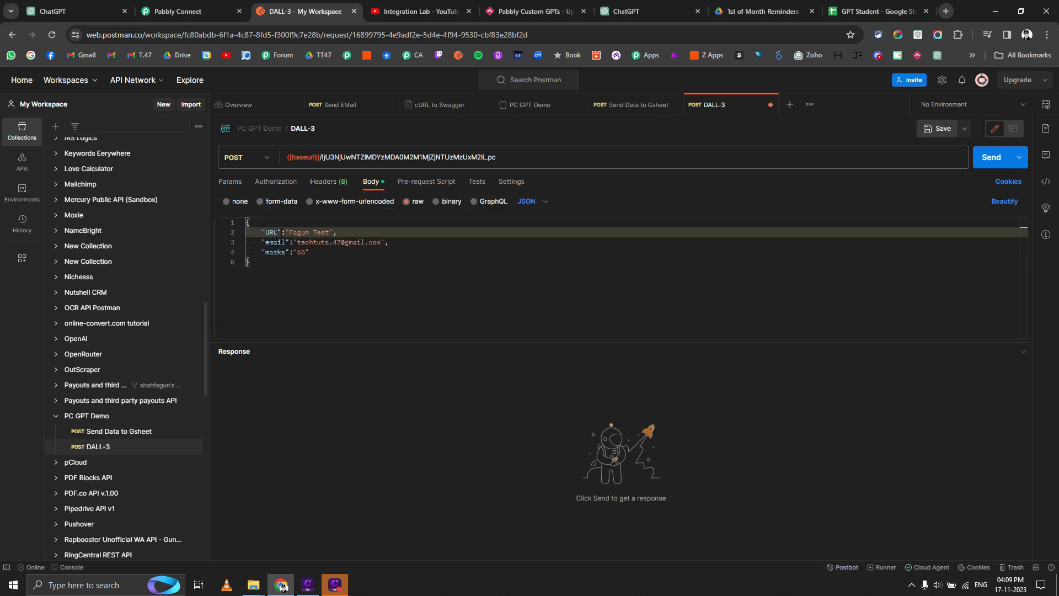
{"action": "left_click_drag", "start_coordinate": [289, 233], "coordinate": [330, 232]}
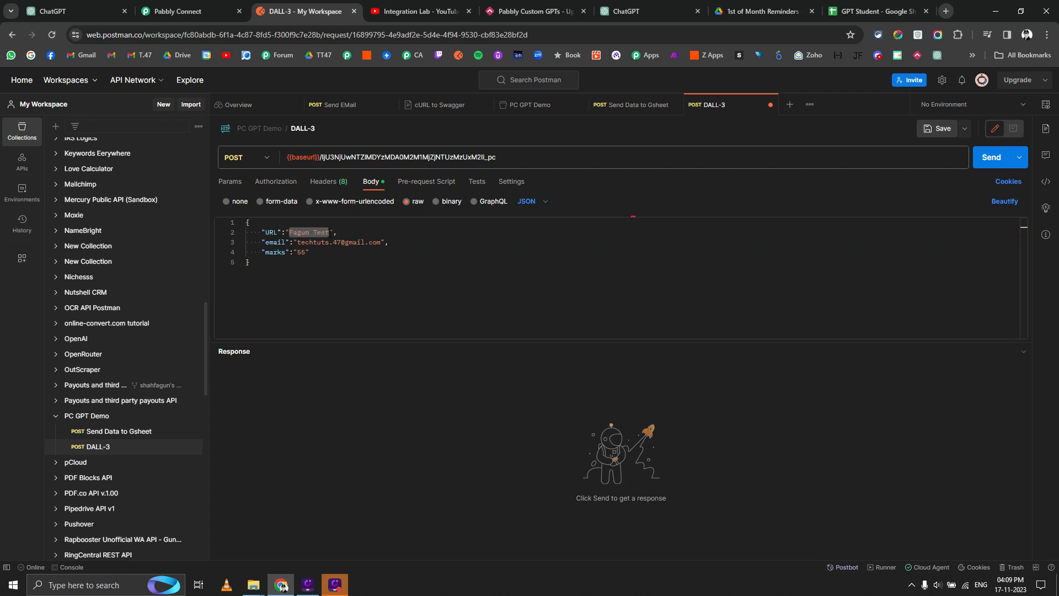
{"action": "key", "text": "BackSpace"}
{"action": "left_click_drag", "start_coordinate": [312, 258], "coordinate": [270, 242]}
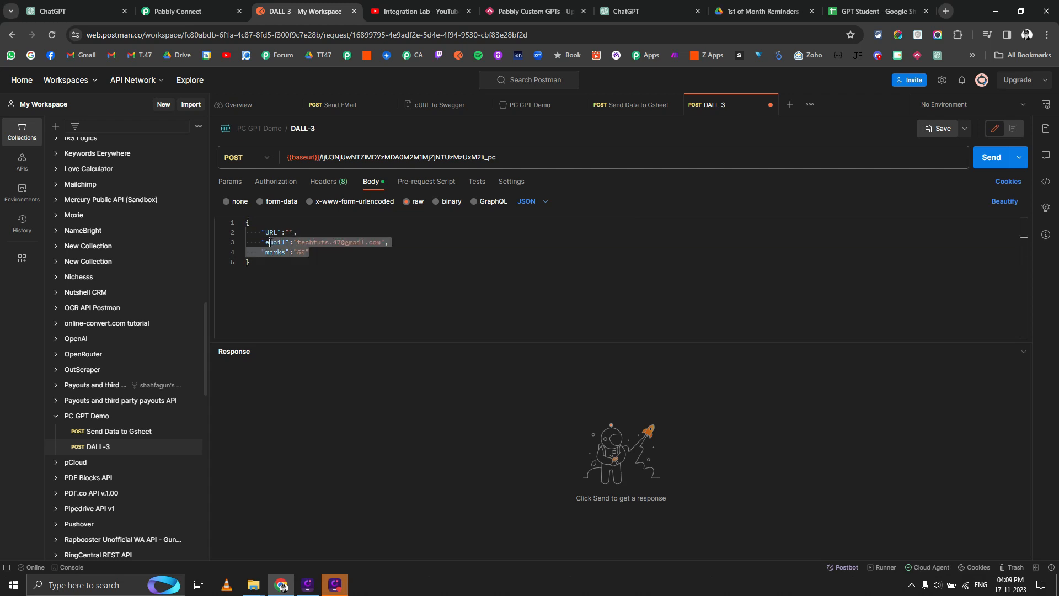
{"action": "key", "text": "BackSpace"}
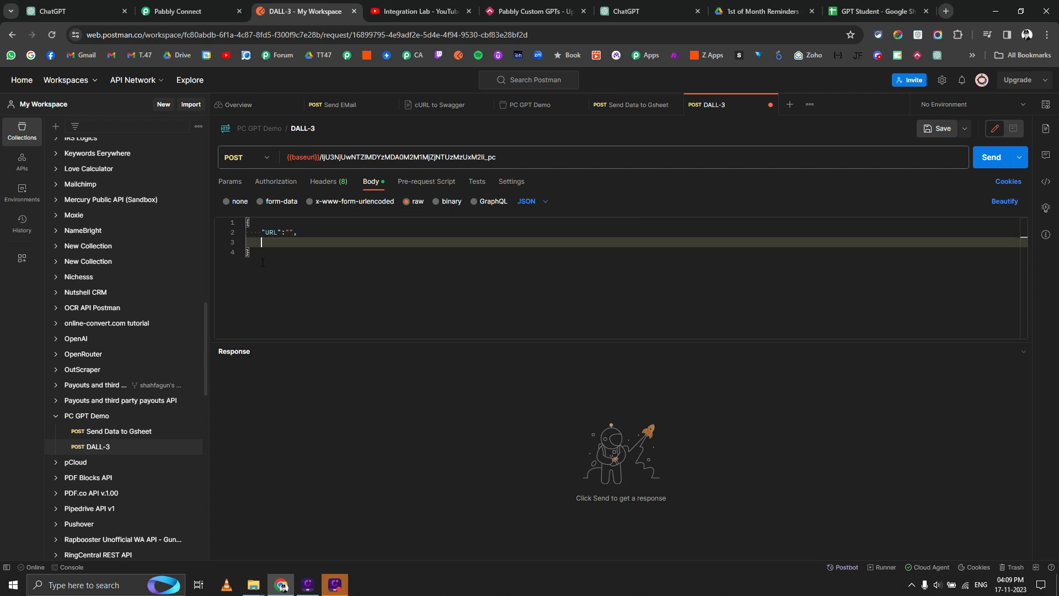
{"action": "key", "text": "BackSpace"}
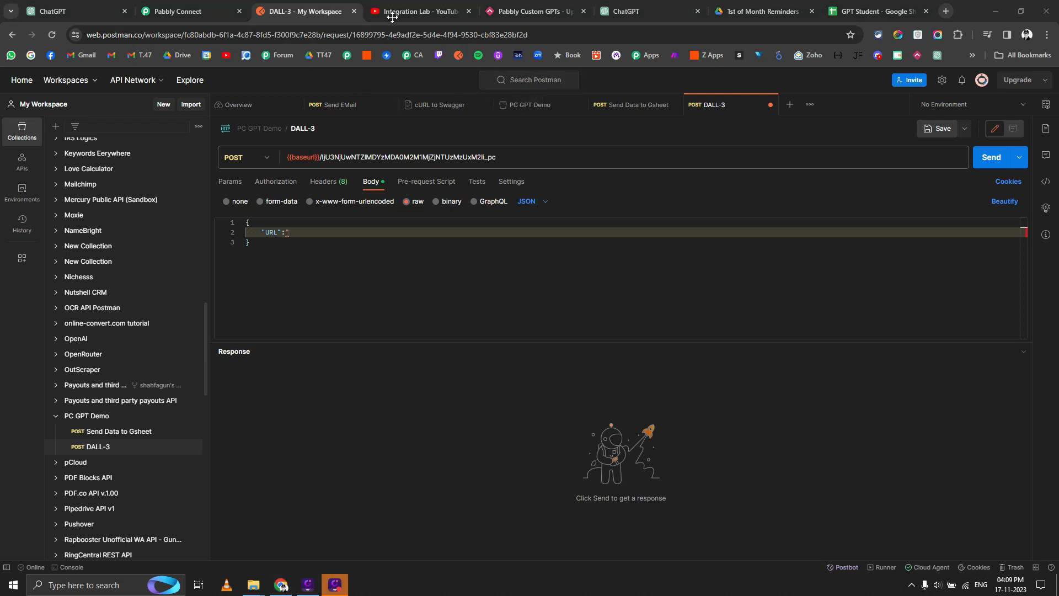
Search Google for 'SAMPLE IMAGE URL' and find the Cloudinary flower sample image.
{"action": "left_click", "coordinate": [946, 11]}
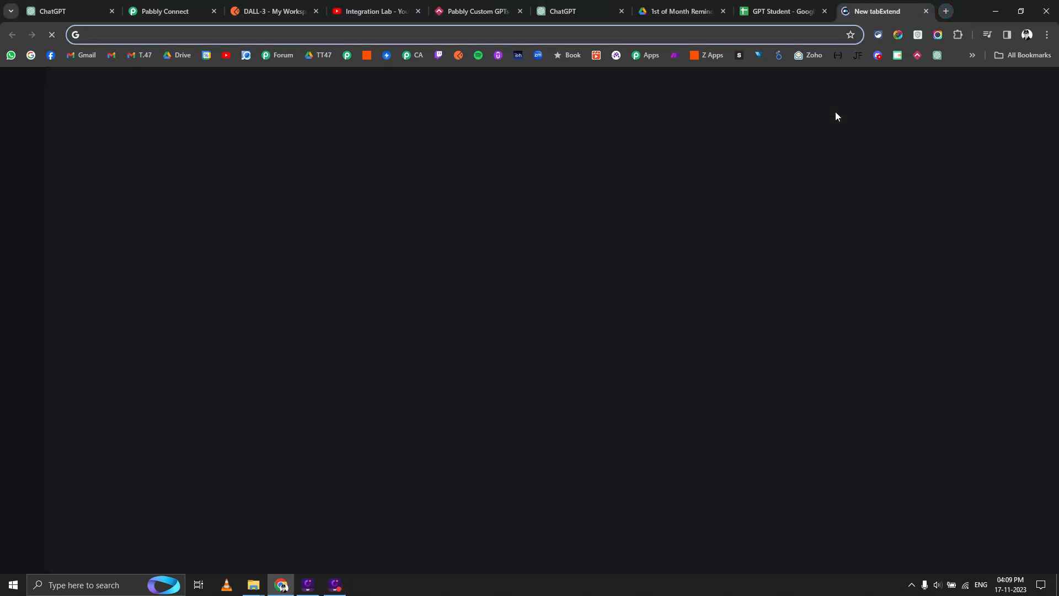
{"action": "type", "text": "SAM"}
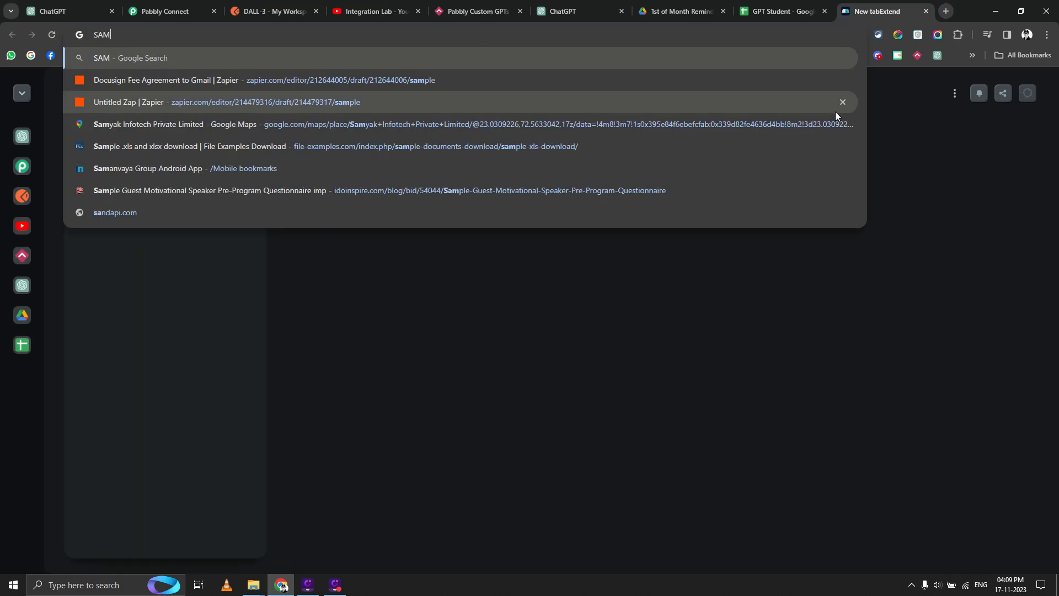
{"action": "type", "text": "PLE IMAGE URL"}
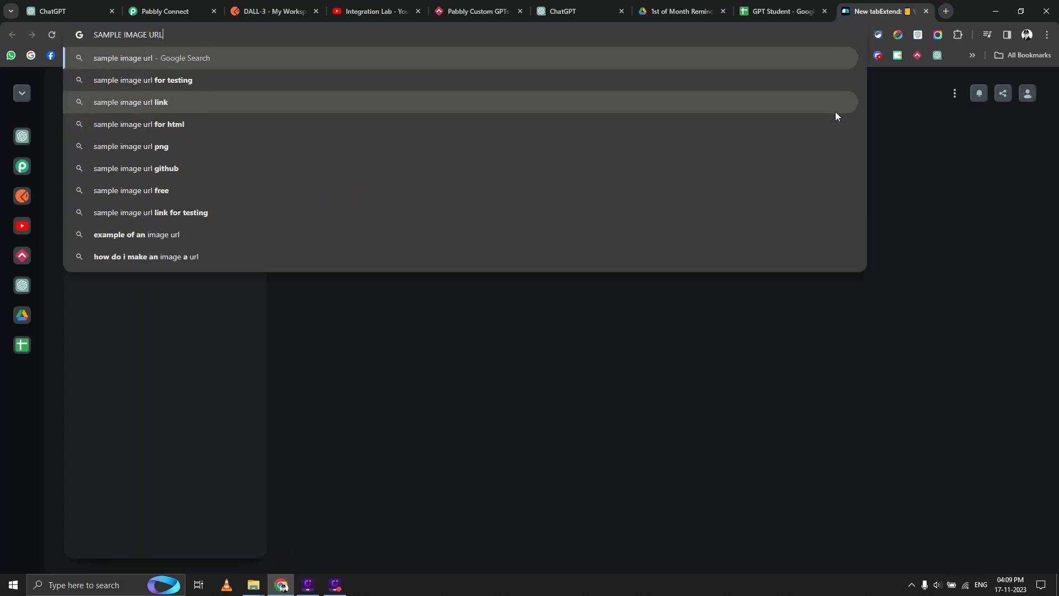
{"action": "key", "text": "Return"}
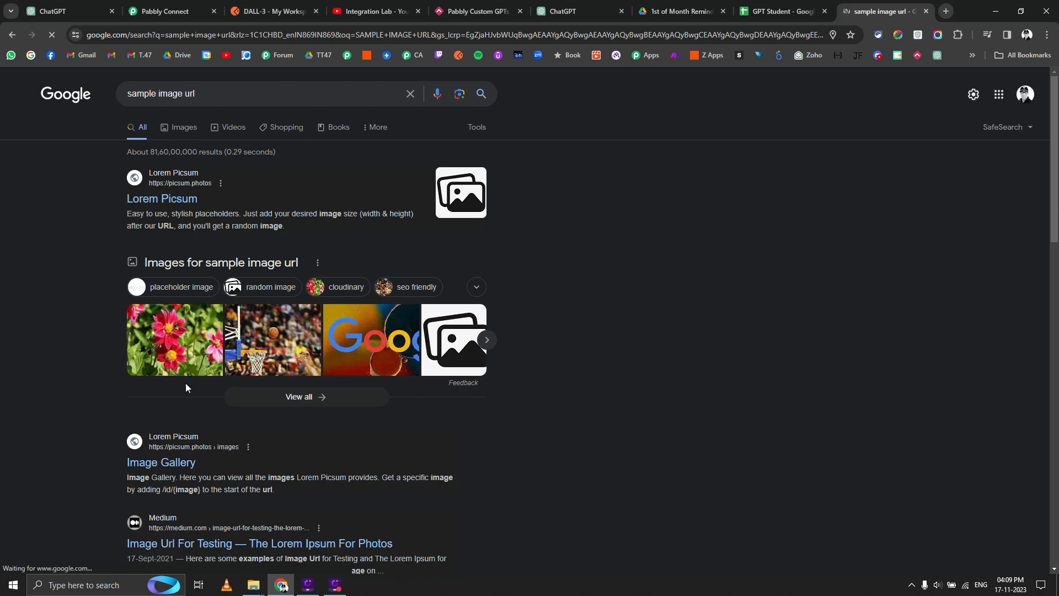
{"action": "left_click", "coordinate": [187, 354]}
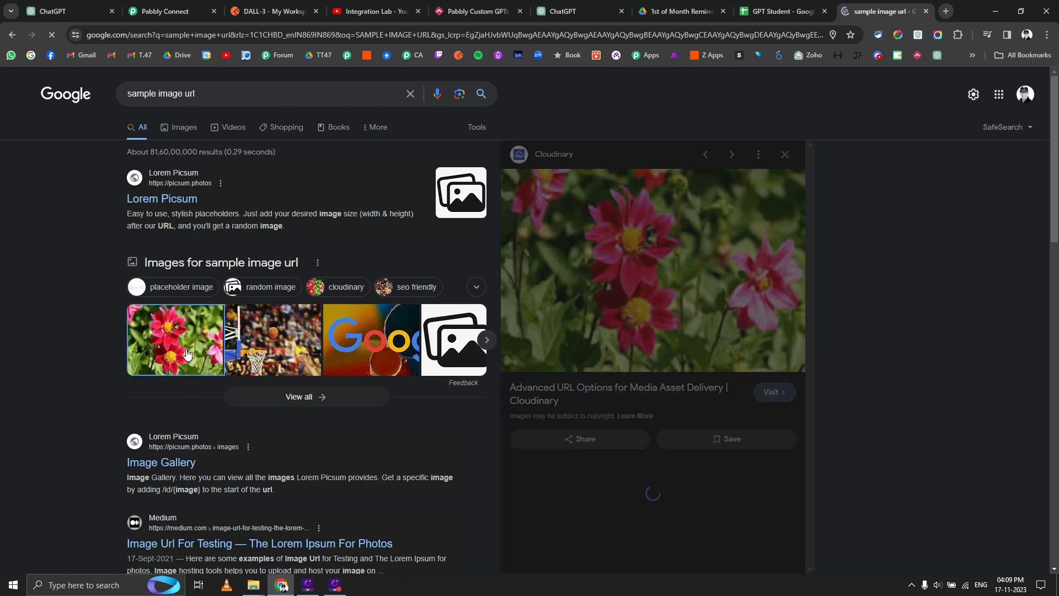
{"action": "left_click", "coordinate": [588, 257]}
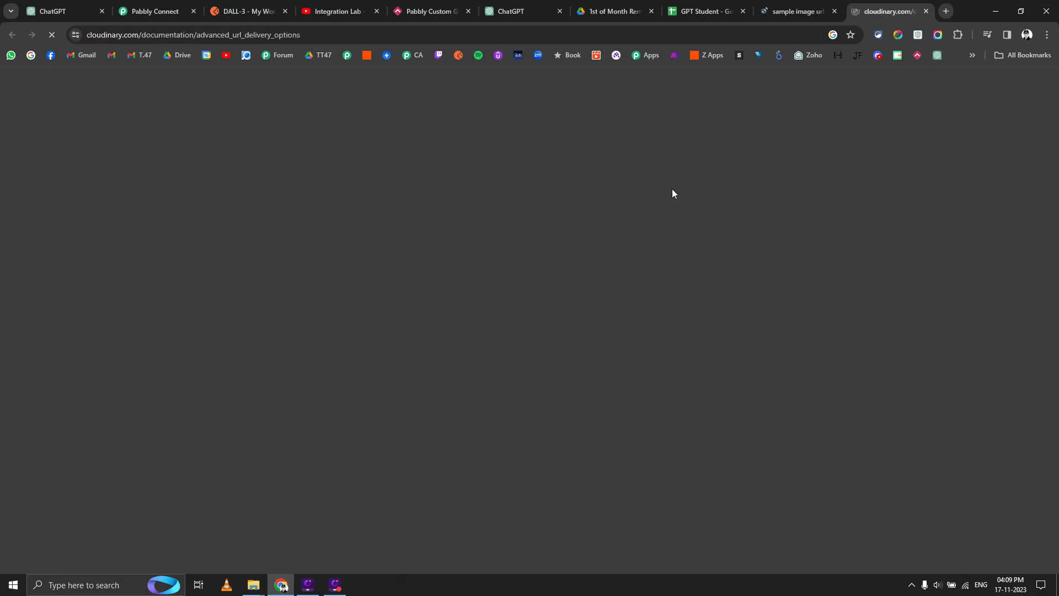
{"action": "left_click", "coordinate": [793, 4]}
Copy the sample.jpg image address into the DALL-3 request's URL value and save.
{"action": "right_click", "coordinate": [673, 286]}
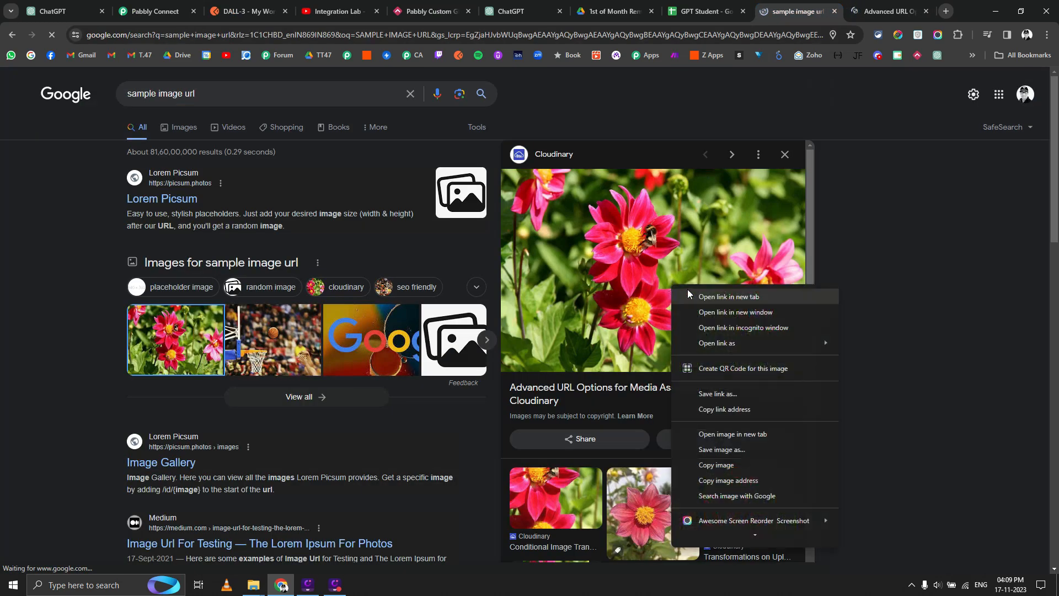
{"action": "left_click", "coordinate": [725, 436]}
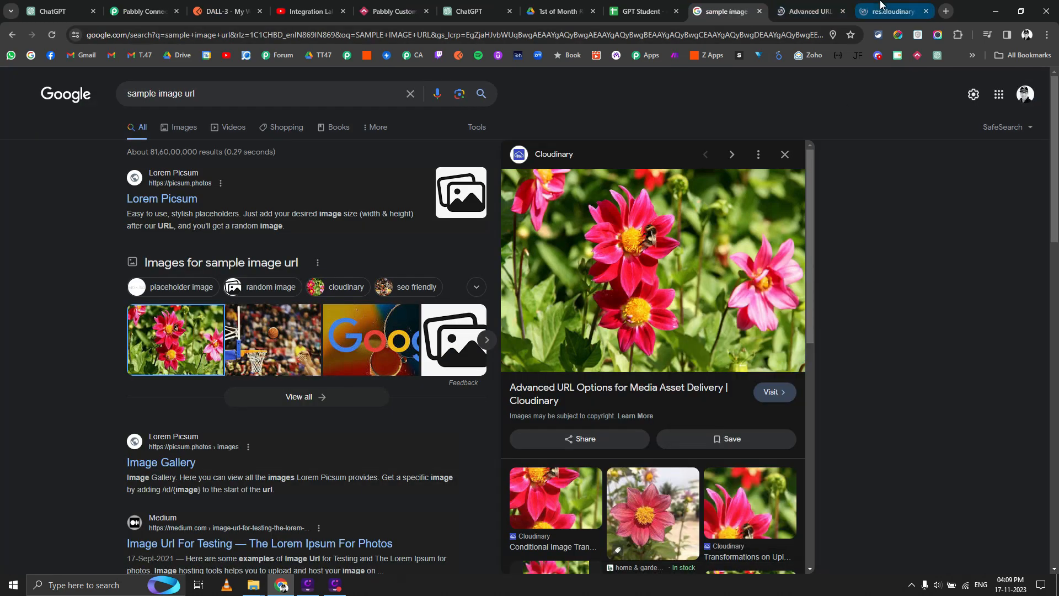
{"action": "left_click", "coordinate": [882, 5]}
{"action": "left_click", "coordinate": [274, 31]}
{"action": "key", "text": "ctrl+c"}
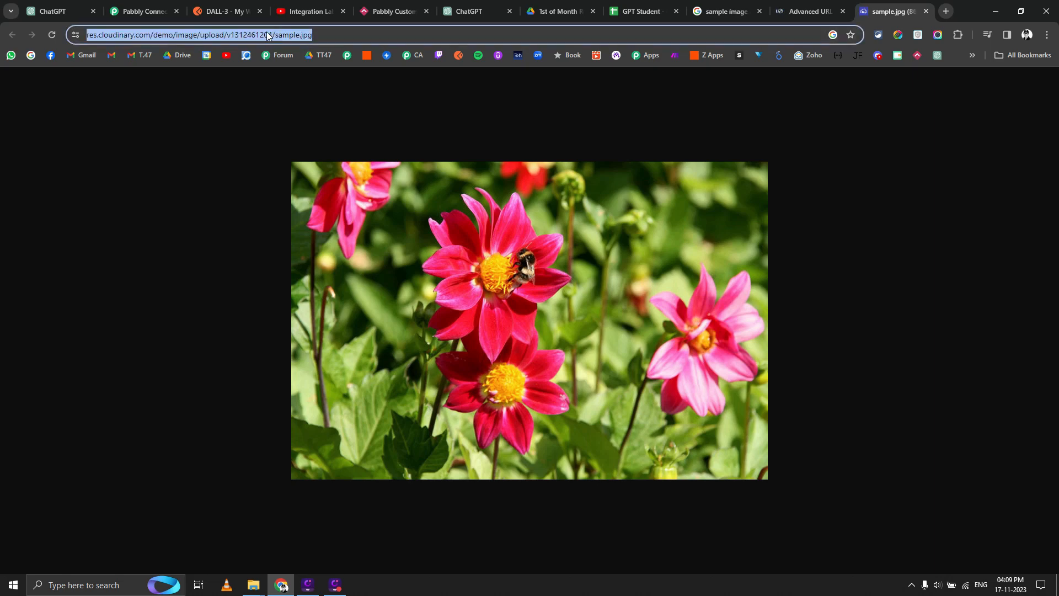
{"action": "left_click", "coordinate": [218, 10]}
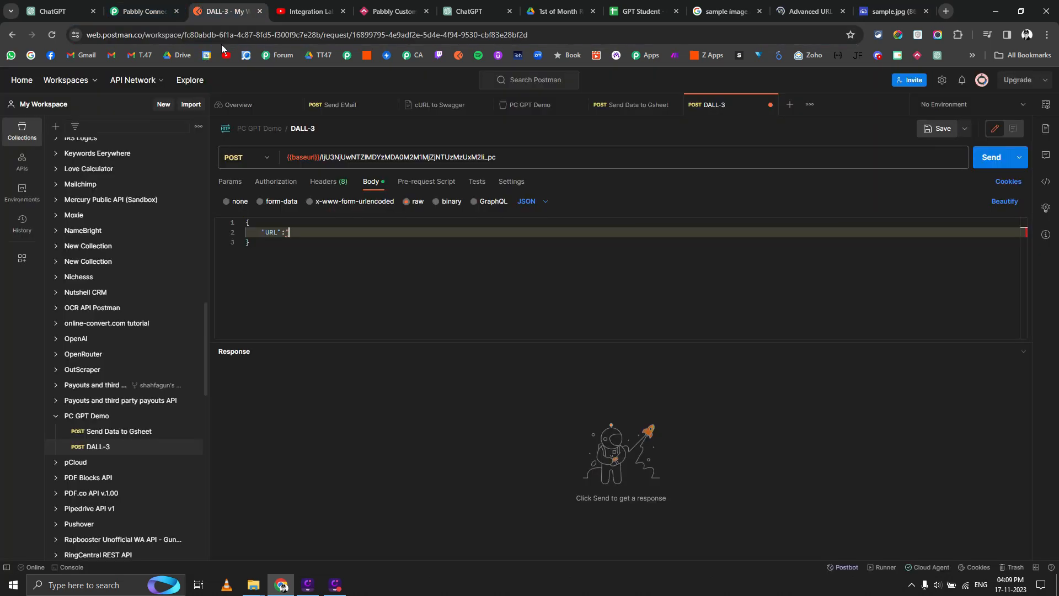
{"action": "key", "text": "ctrl+v"}
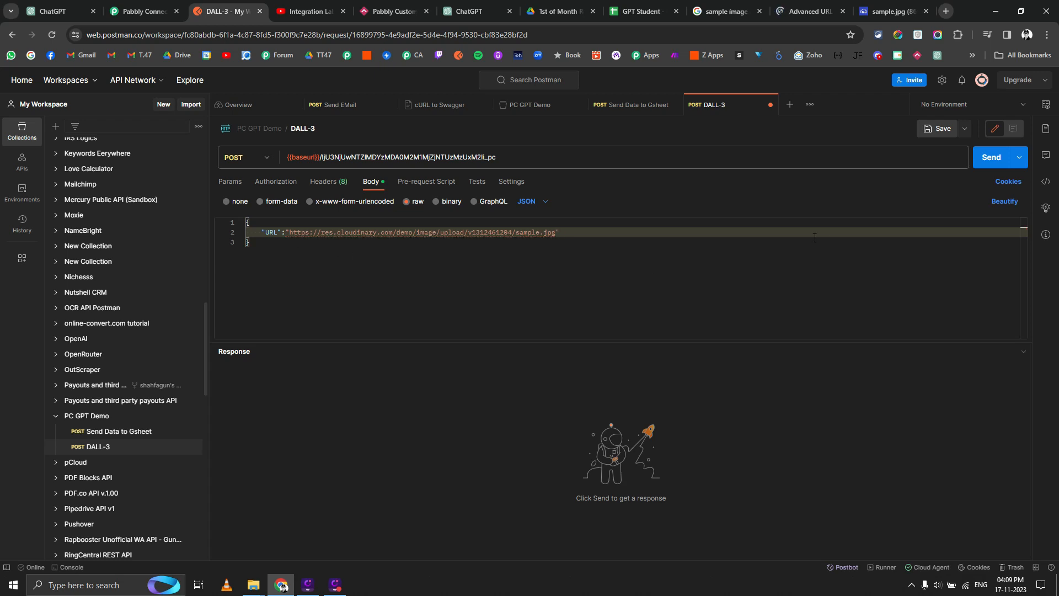
{"action": "left_click", "coordinate": [937, 129]}
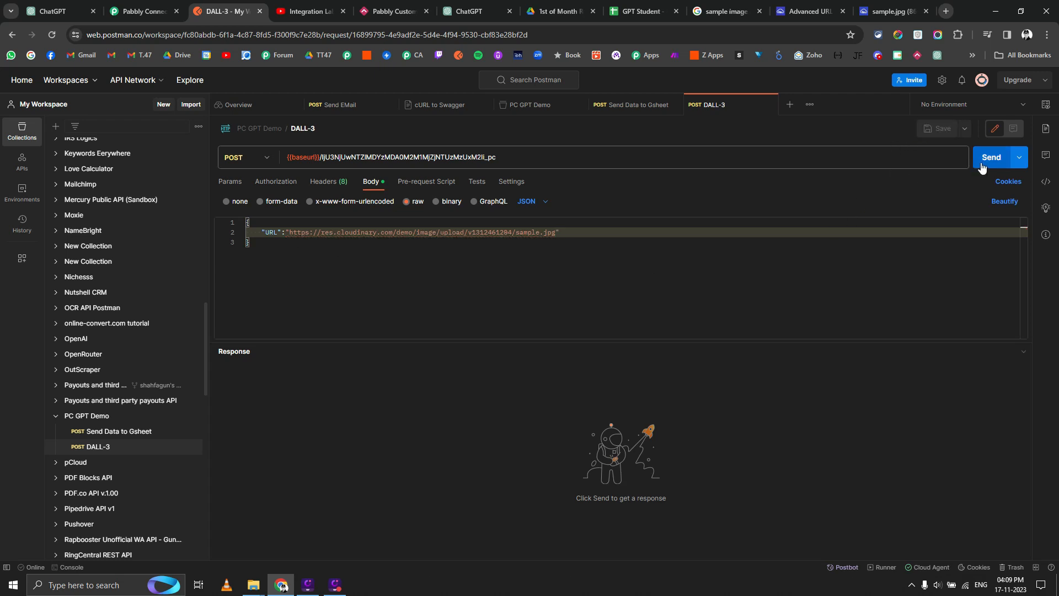
Start a fresh webhook response capture in the cloned Pabbly workflow.
{"action": "left_click", "coordinate": [139, 11]}
{"action": "scroll", "coordinate": [331, 298], "scroll_direction": "down", "scroll_amount": 2}
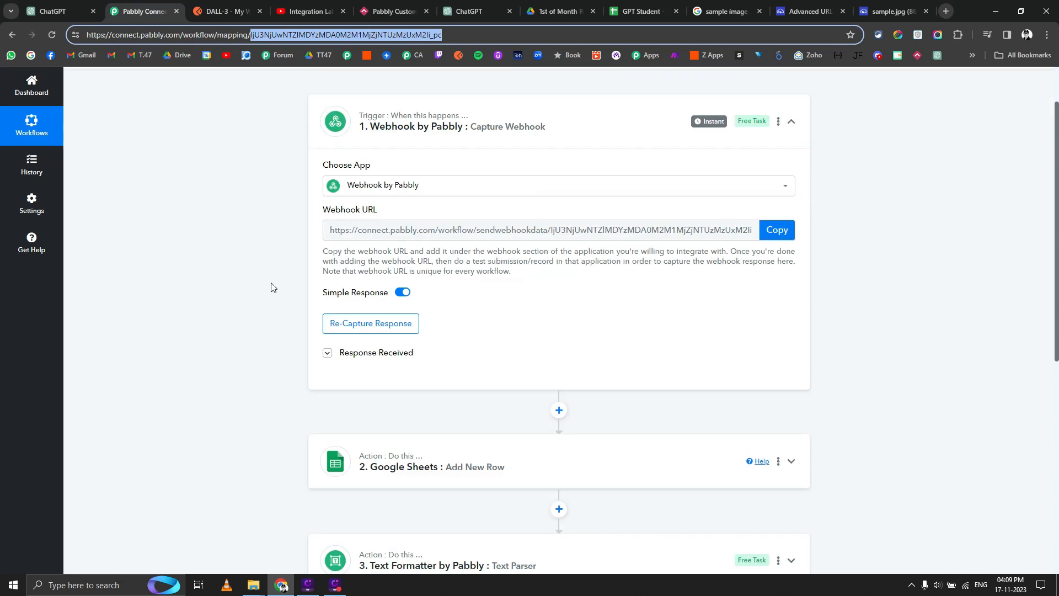
{"action": "scroll", "coordinate": [287, 309], "scroll_direction": "up", "scroll_amount": 2}
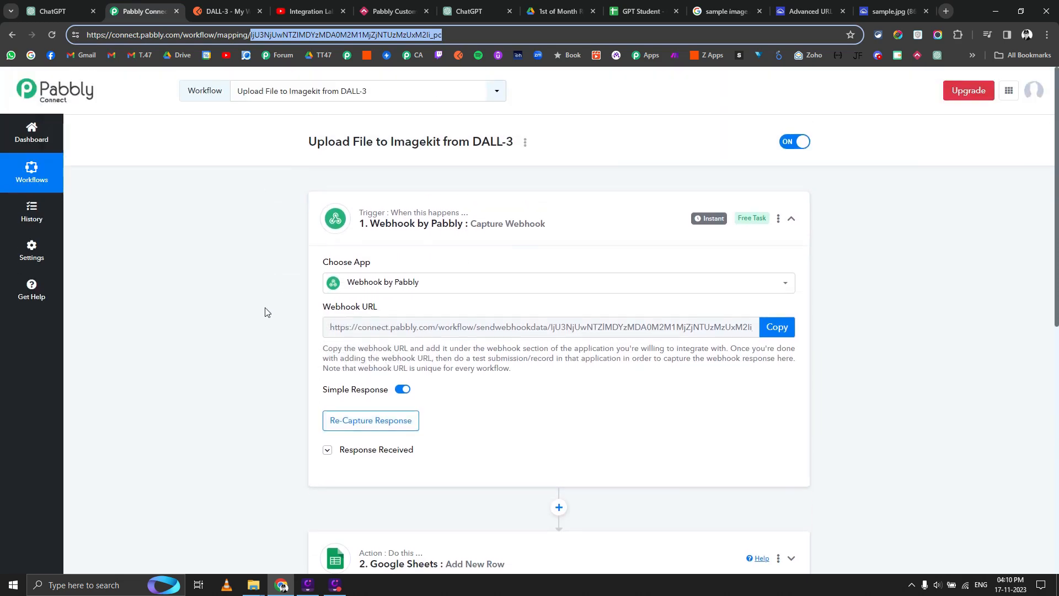
{"action": "left_click", "coordinate": [340, 432]}
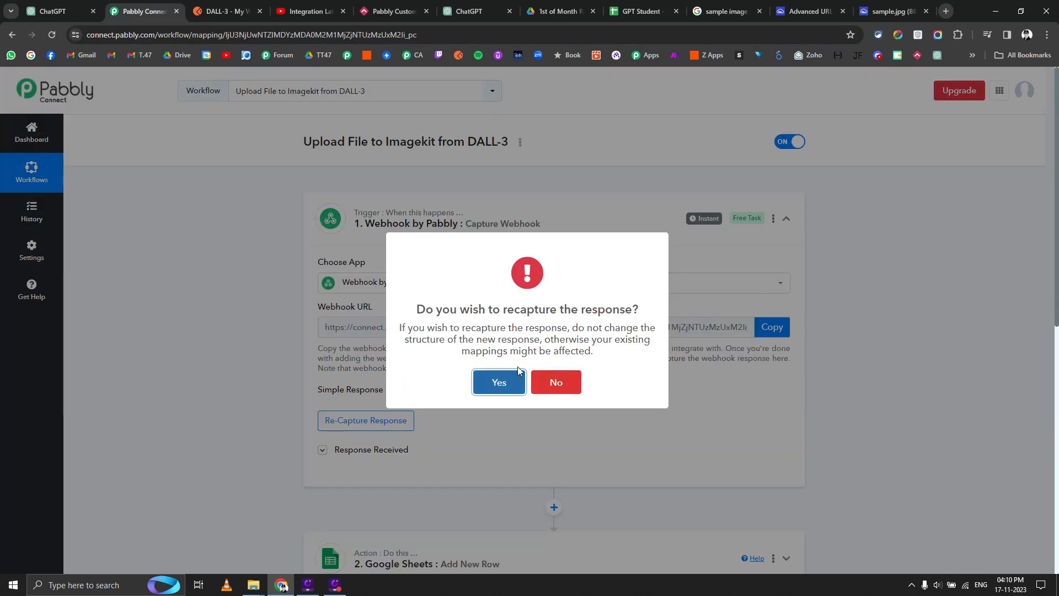
{"action": "left_click", "coordinate": [500, 379]}
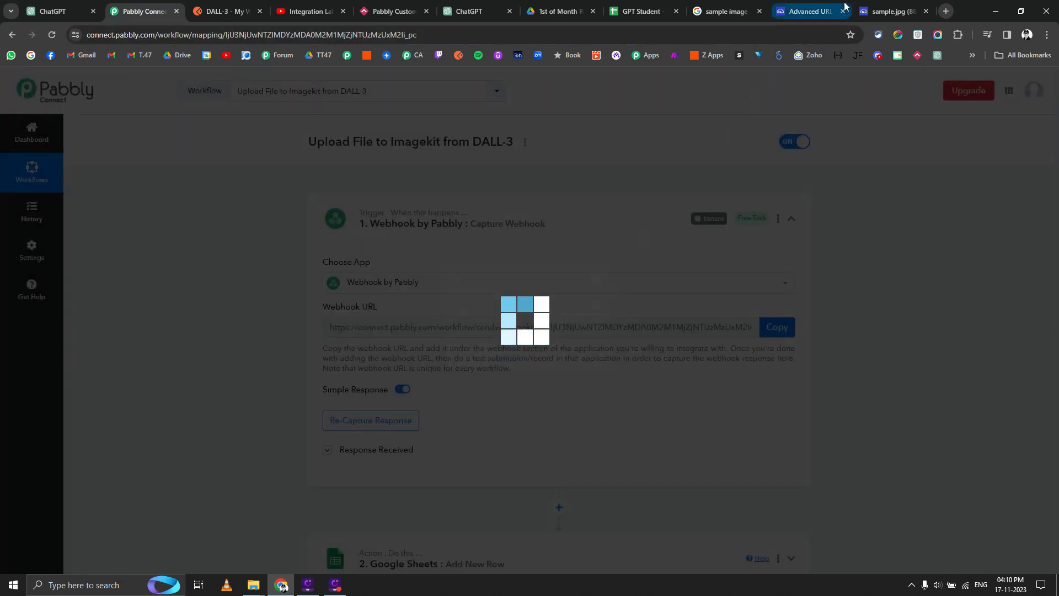
Send the DALL-3 request from Postman and view the captured URL field in Pabbly.
{"action": "left_click", "coordinate": [891, 11]}
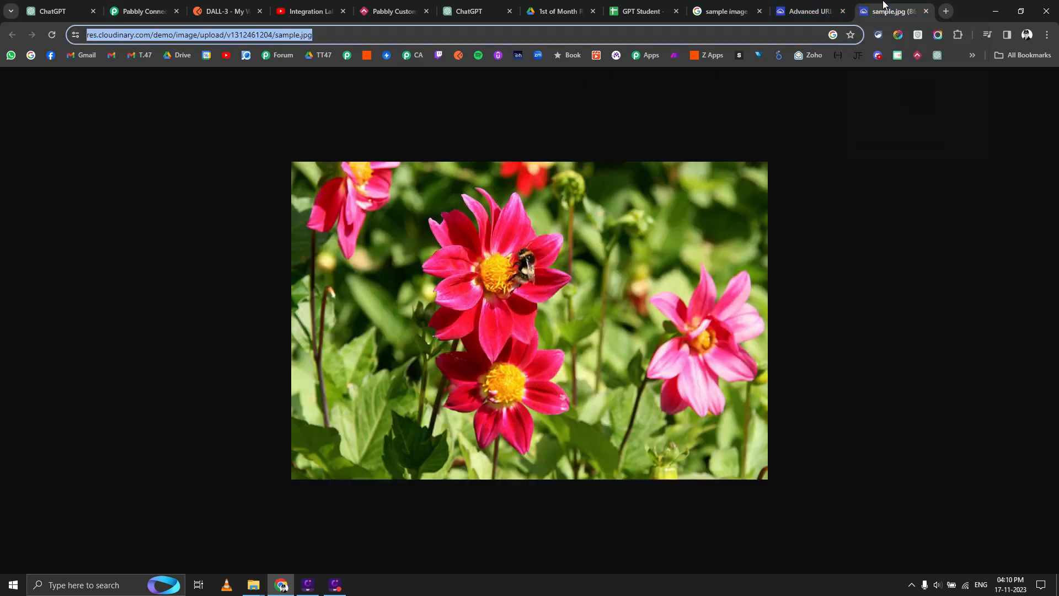
{"action": "left_click", "coordinate": [809, 11]}
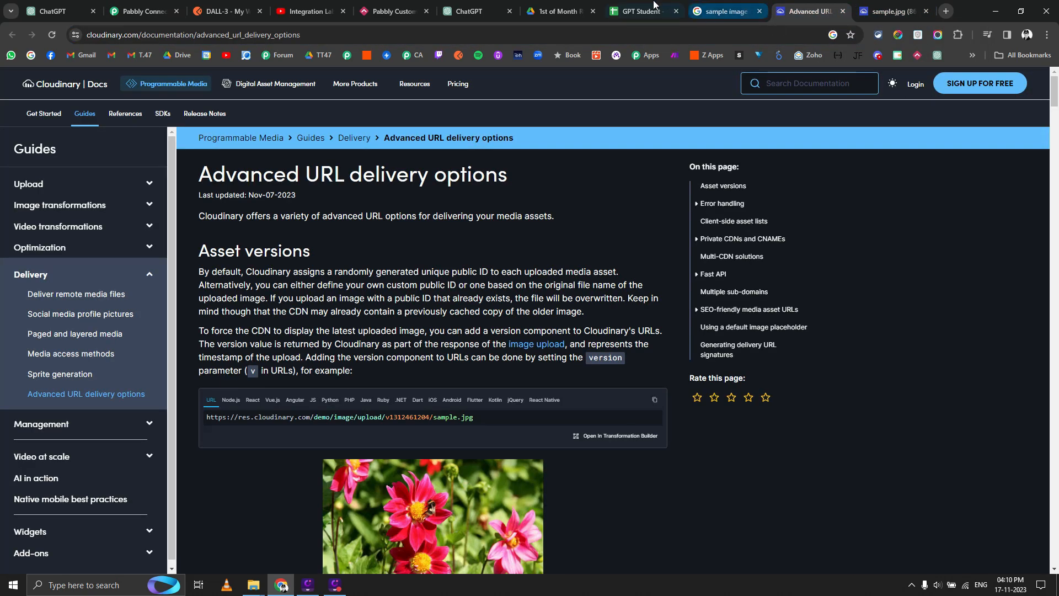
{"action": "left_click", "coordinate": [450, 8]}
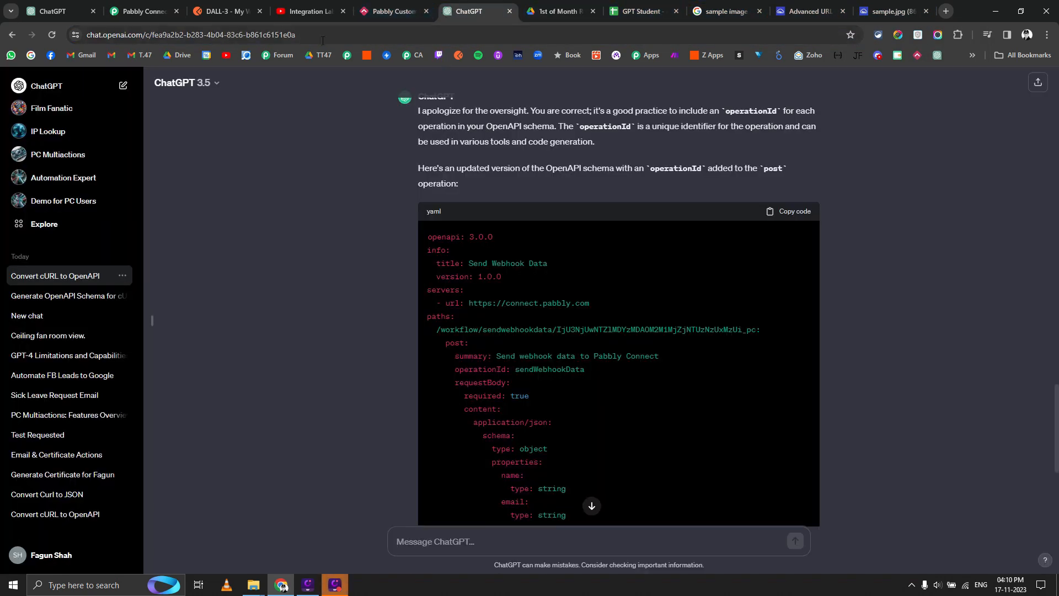
{"action": "left_click", "coordinate": [223, 11]}
{"action": "left_click", "coordinate": [983, 159]}
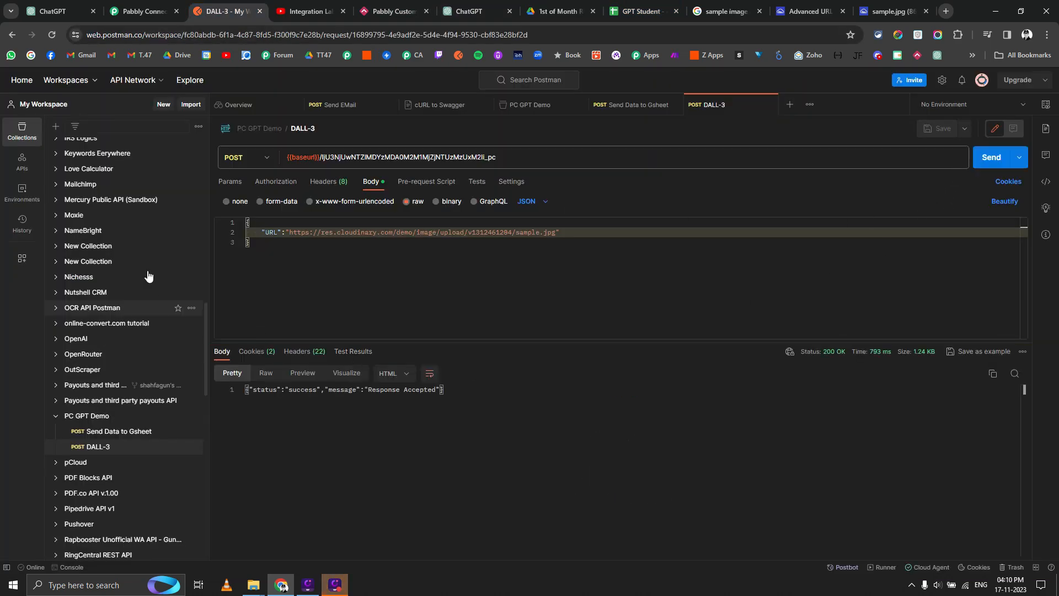
{"action": "left_click", "coordinate": [161, 6]}
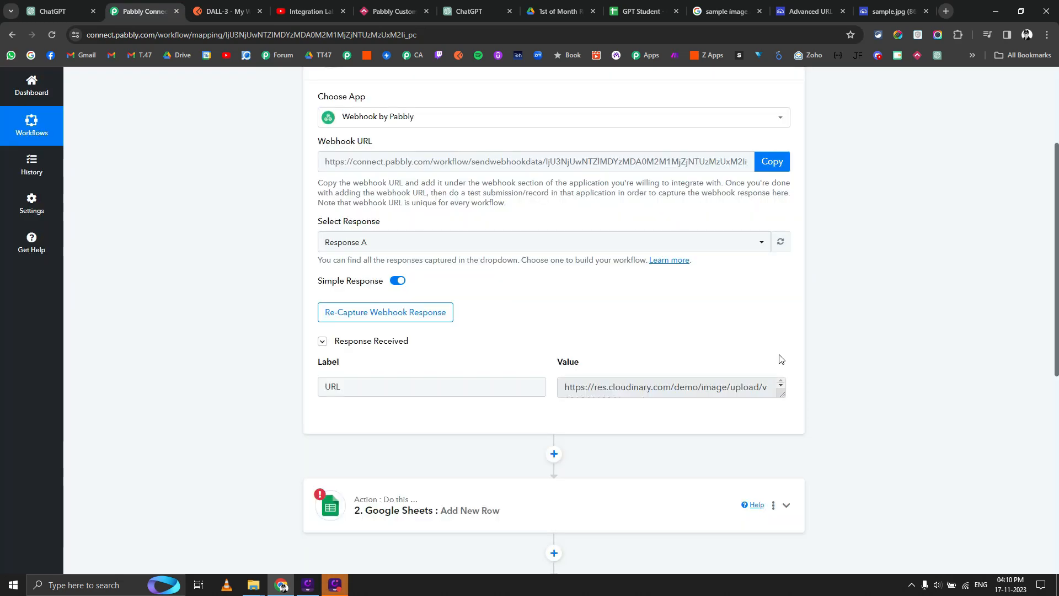
Delete the Google Sheets and Text Formatter steps from the cloned workflow.
{"action": "scroll", "coordinate": [772, 351], "scroll_direction": "down", "scroll_amount": 3}
{"action": "left_click", "coordinate": [774, 340]}
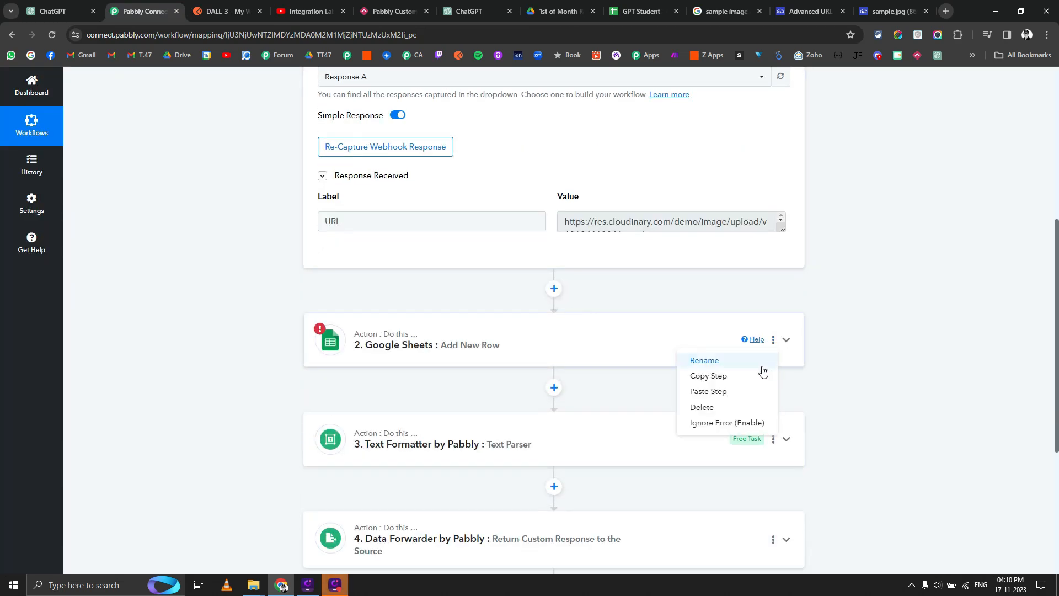
{"action": "left_click", "coordinate": [702, 406]}
{"action": "left_click", "coordinate": [491, 368]}
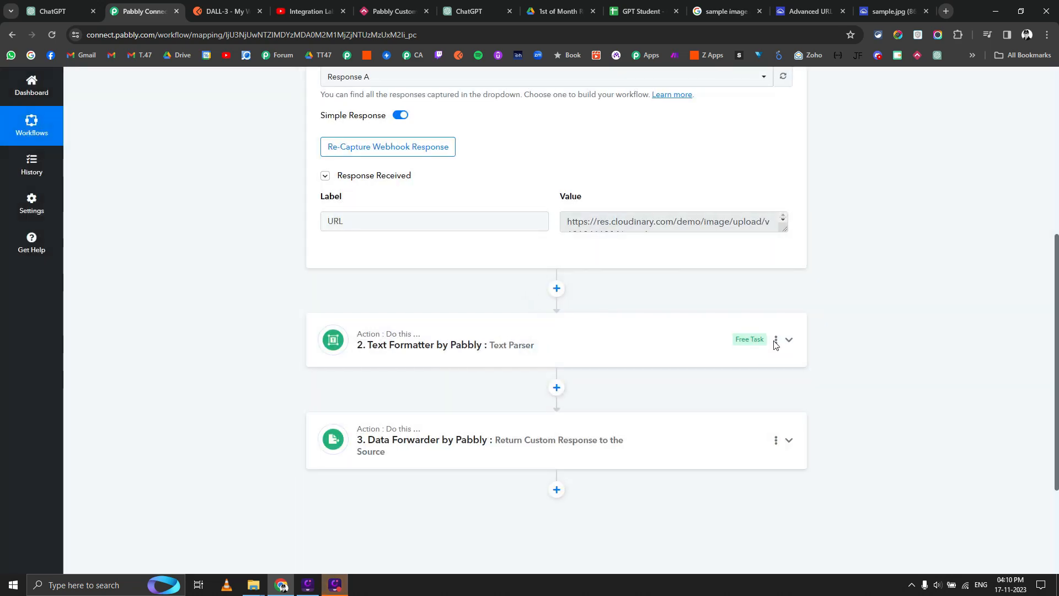
{"action": "left_click", "coordinate": [775, 341]}
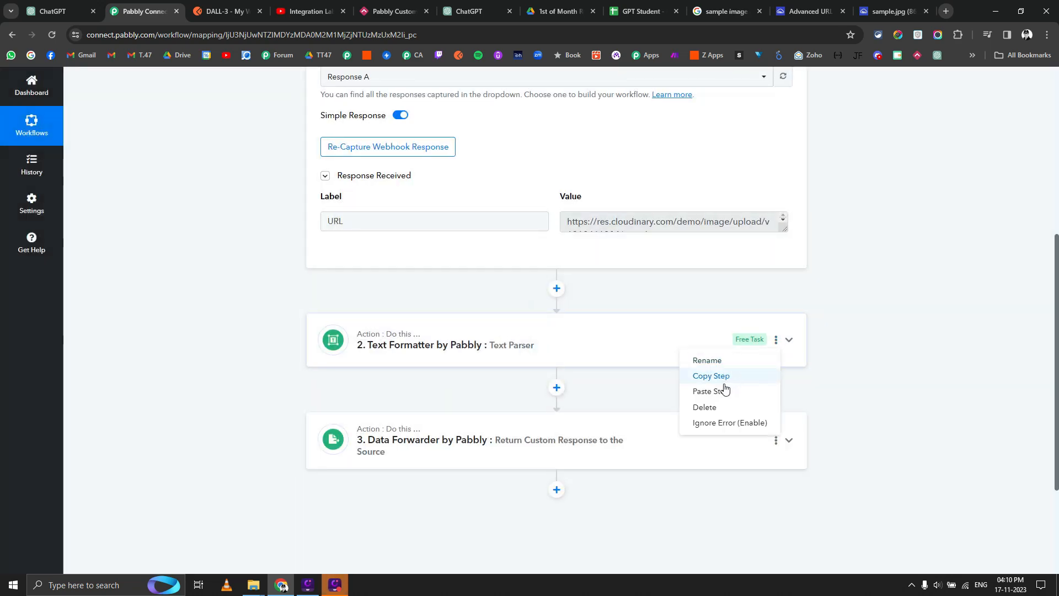
{"action": "left_click", "coordinate": [720, 407]}
{"action": "left_click", "coordinate": [500, 376]}
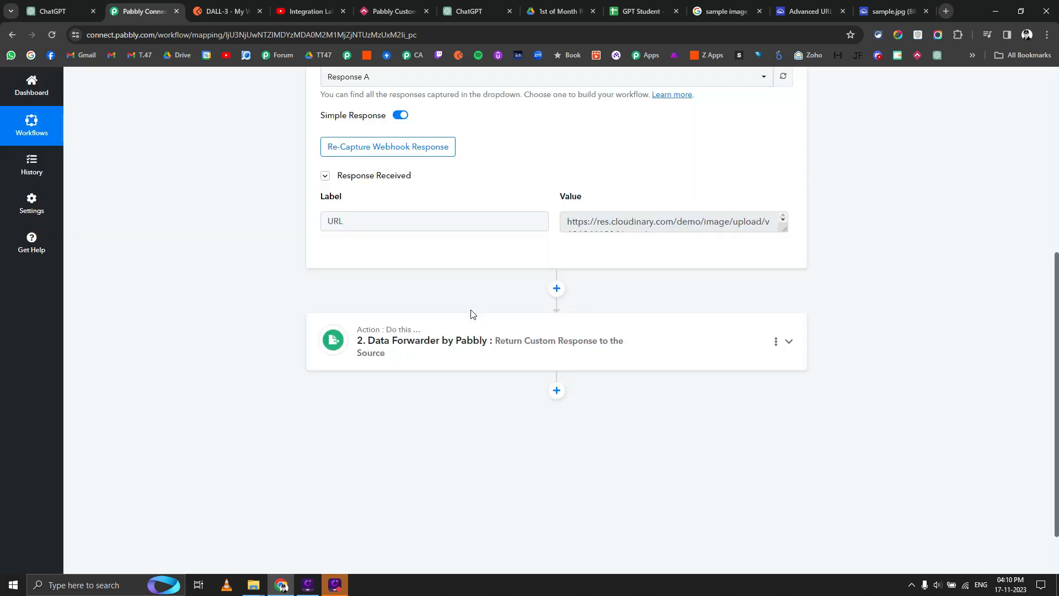
Insert an Imagekit.io action step directly below the webhook trigger.
{"action": "left_click", "coordinate": [556, 288]}
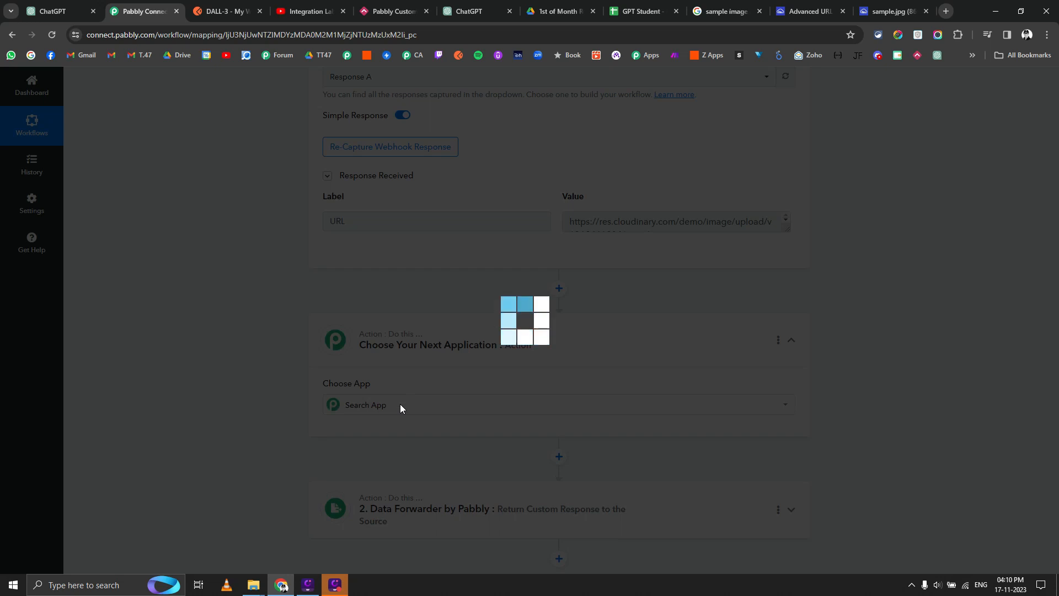
{"action": "type", "text": "imag"}
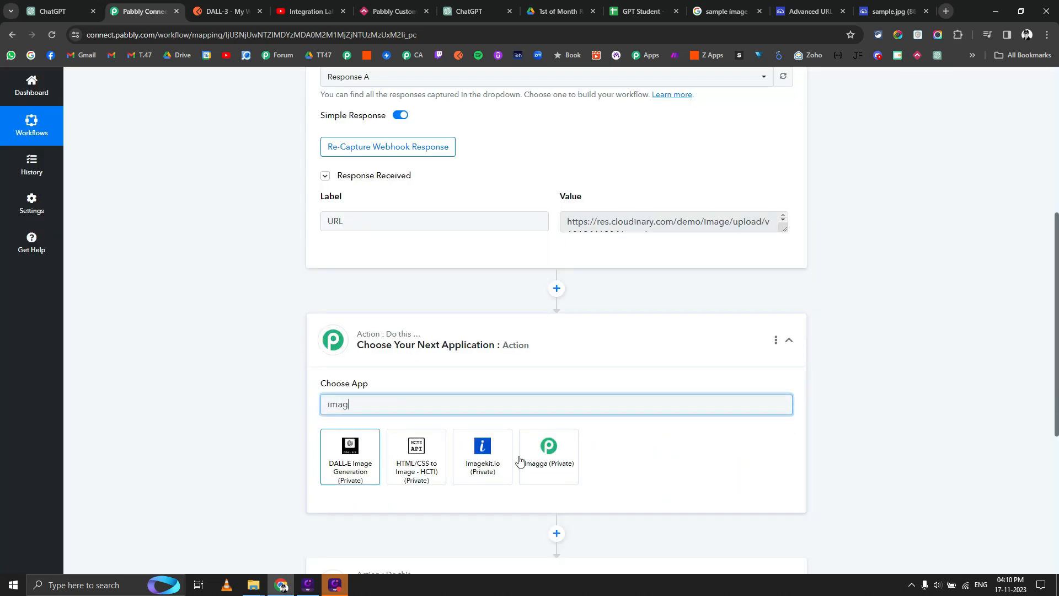
{"action": "left_click", "coordinate": [483, 458]}
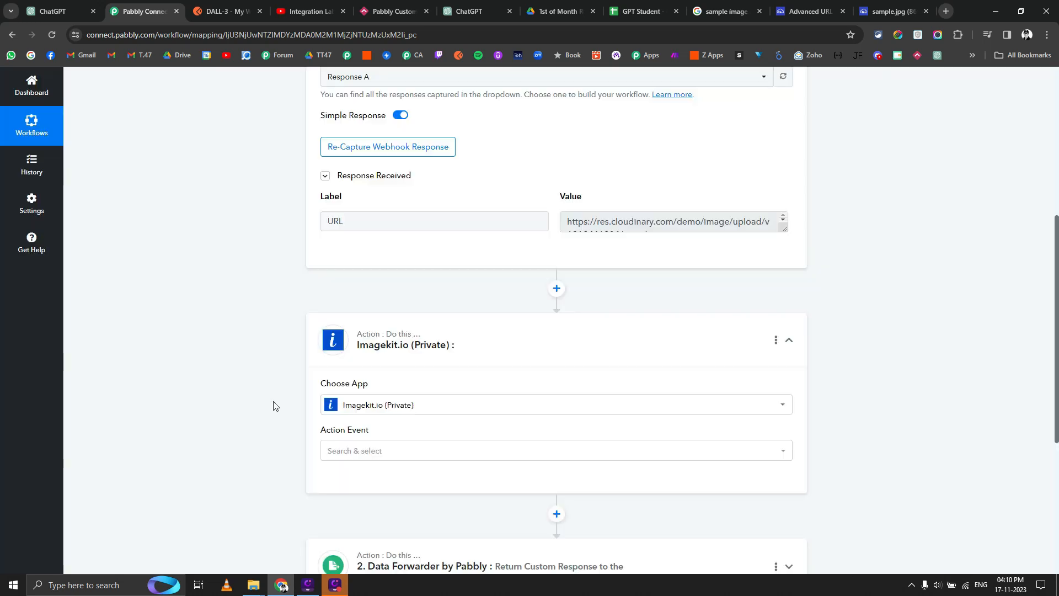
Set the Imagekit.io action event to Upload File using the existing connection.
{"action": "left_click", "coordinate": [437, 459]}
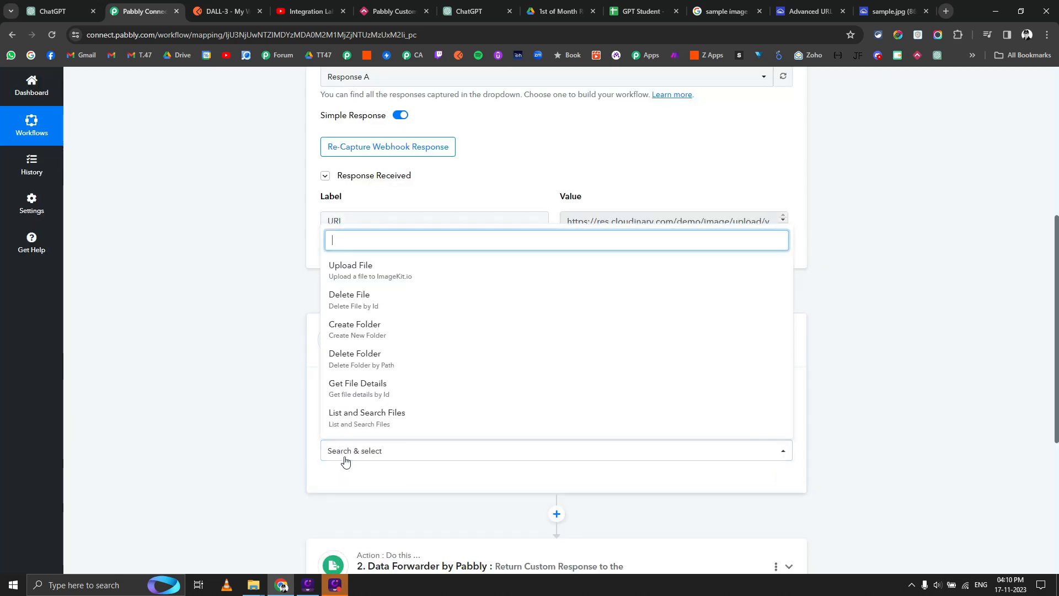
{"action": "left_click", "coordinate": [370, 269]}
{"action": "left_click", "coordinate": [359, 479]}
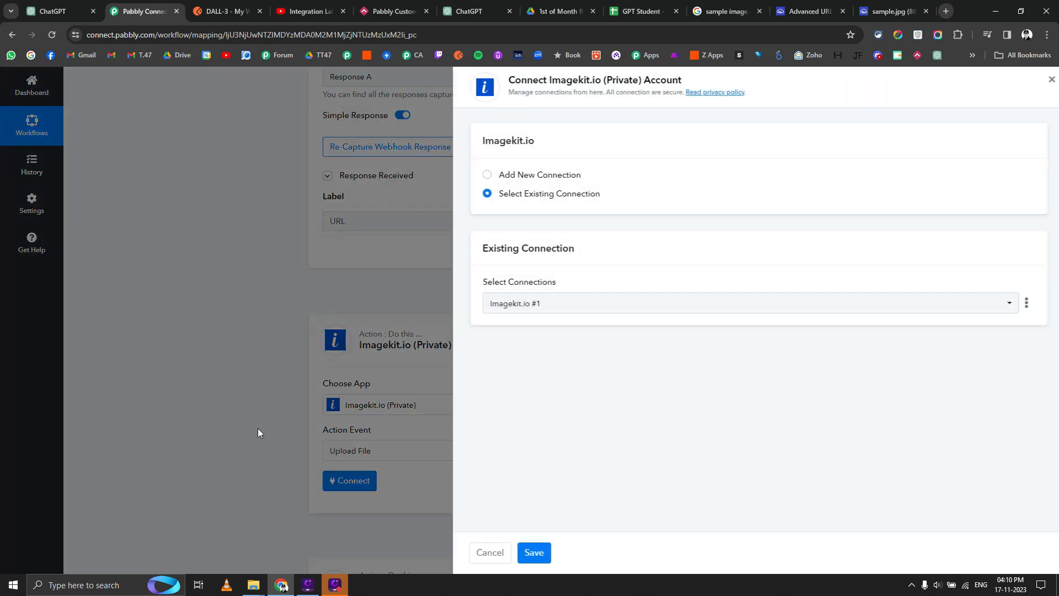
{"action": "left_click", "coordinate": [528, 546]}
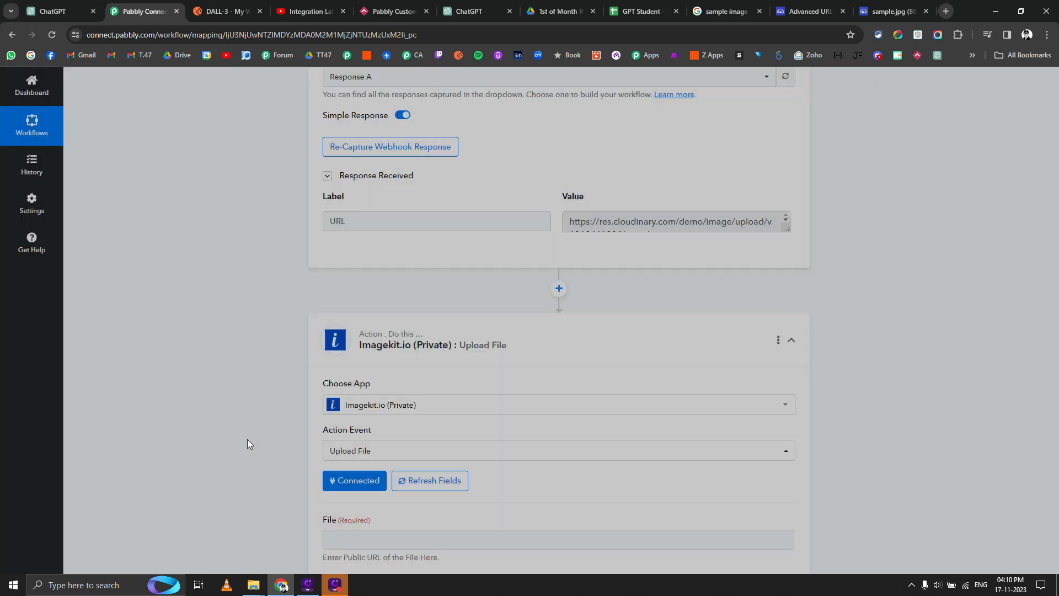
Map the webhook's captured URL into the File field.
{"action": "scroll", "coordinate": [283, 398], "scroll_direction": "down", "scroll_amount": 1}
{"action": "scroll", "coordinate": [282, 397], "scroll_direction": "down", "scroll_amount": 4}
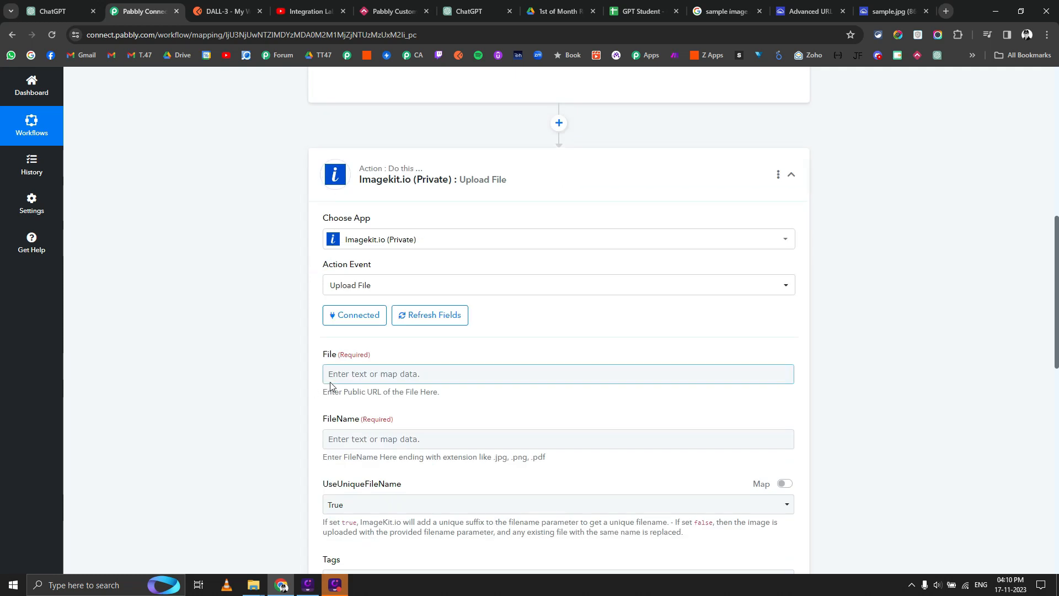
{"action": "left_click", "coordinate": [343, 485]}
{"action": "left_click", "coordinate": [373, 357]}
{"action": "left_click", "coordinate": [372, 376]}
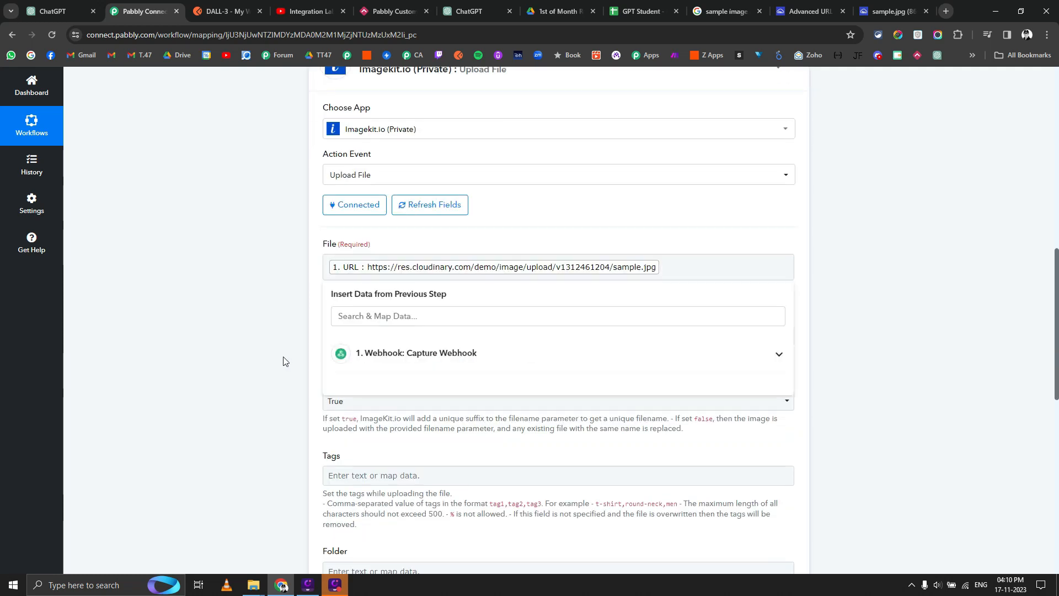
{"action": "left_click", "coordinate": [284, 360]}
Enter 'Dall- E 3' as the upload's file name.
{"action": "left_click", "coordinate": [363, 336]}
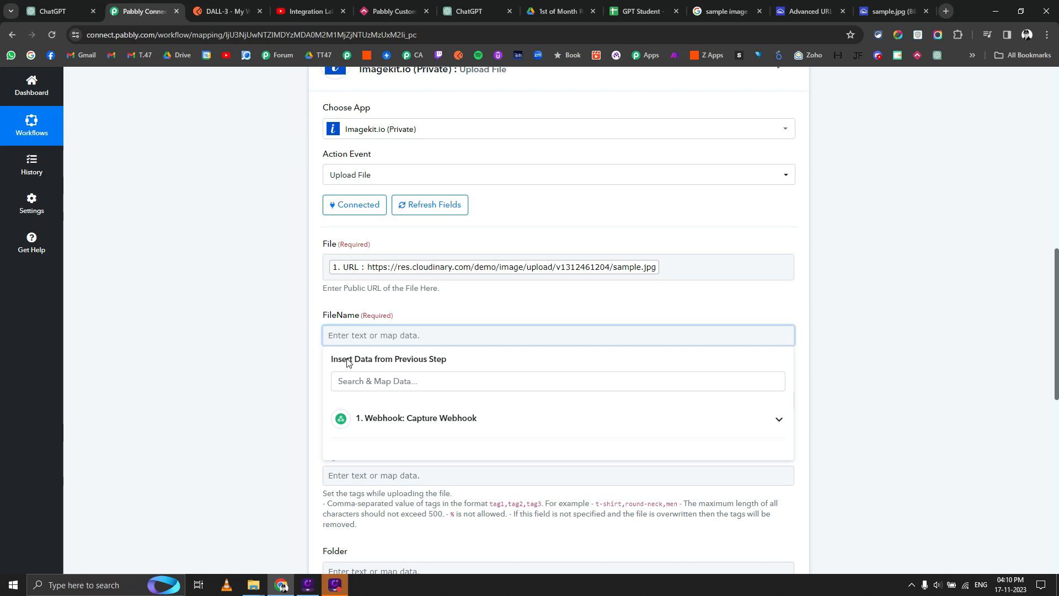
{"action": "type", "text": "Dal"}
{"action": "left_click", "coordinate": [298, 364]}
{"action": "scroll", "coordinate": [298, 365], "scroll_direction": "down", "scroll_amount": 2}
{"action": "left_click", "coordinate": [346, 225]}
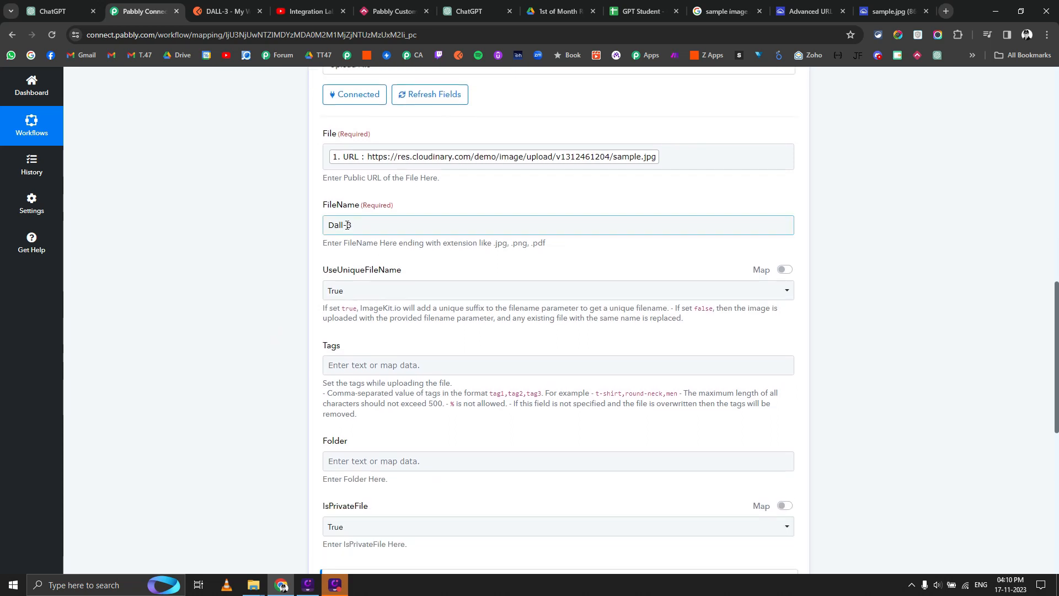
{"action": "type", "text": "E"}
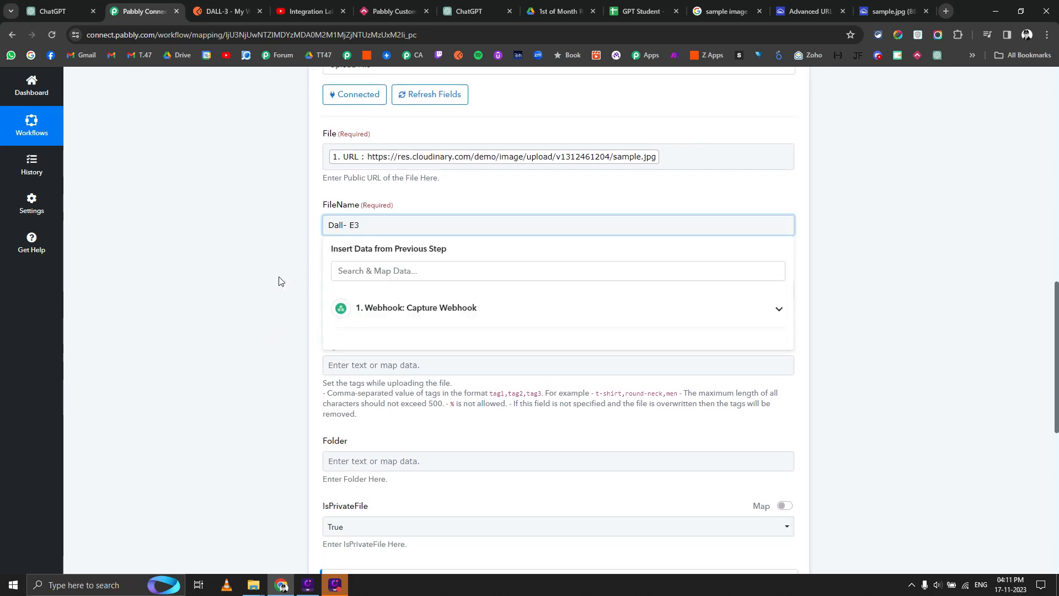
{"action": "left_click", "coordinate": [278, 279]}
Set IsPrivateFile to False, then save the step and send a test request.
{"action": "scroll", "coordinate": [266, 315], "scroll_direction": "down", "scroll_amount": 1}
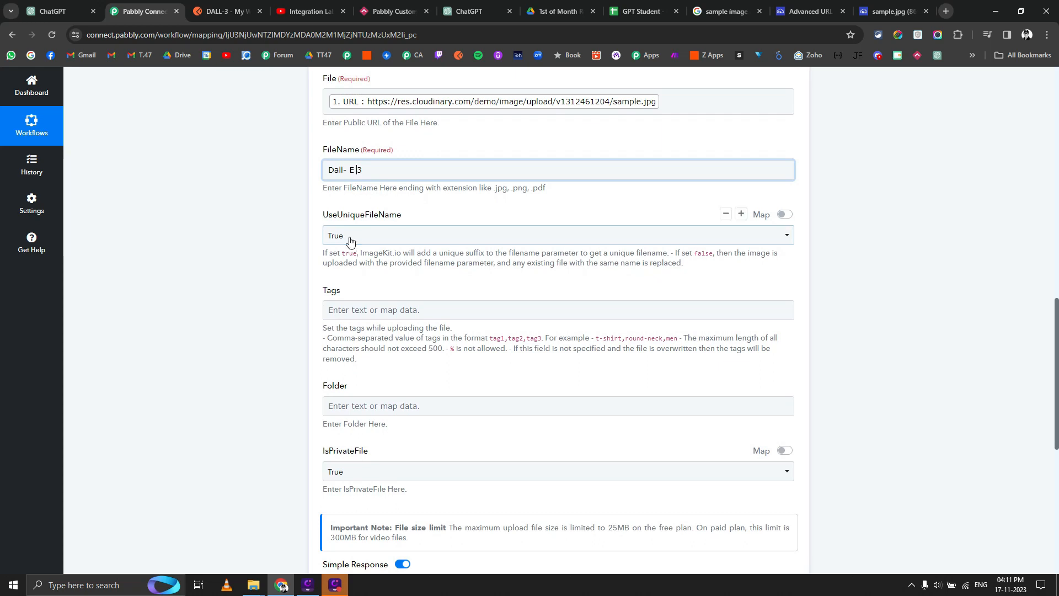
{"action": "scroll", "coordinate": [352, 292], "scroll_direction": "down", "scroll_amount": 3}
{"action": "left_click", "coordinate": [350, 307]}
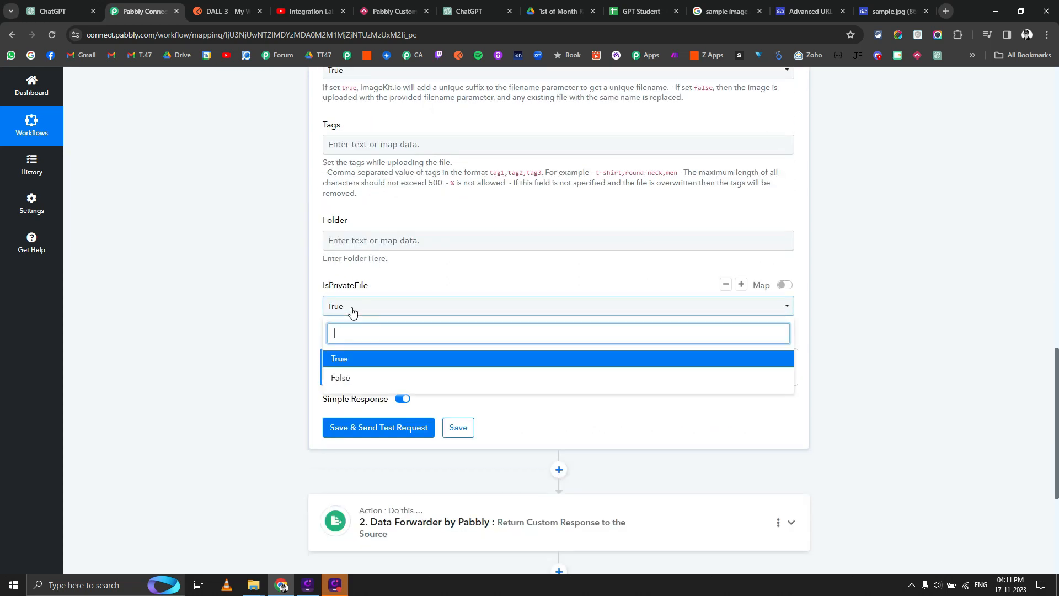
{"action": "left_click", "coordinate": [339, 376]}
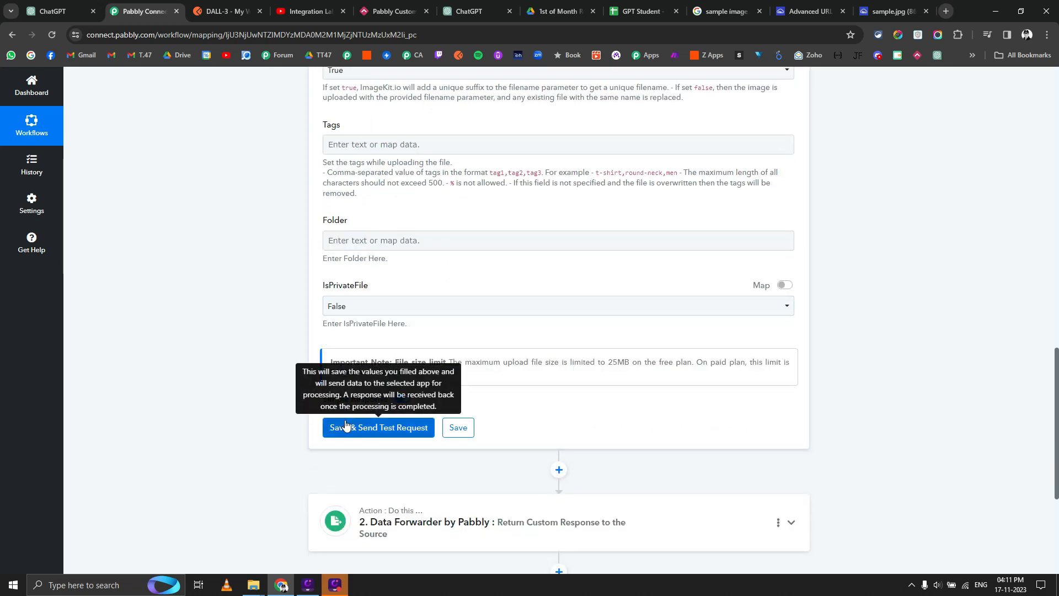
{"action": "left_click", "coordinate": [340, 428]}
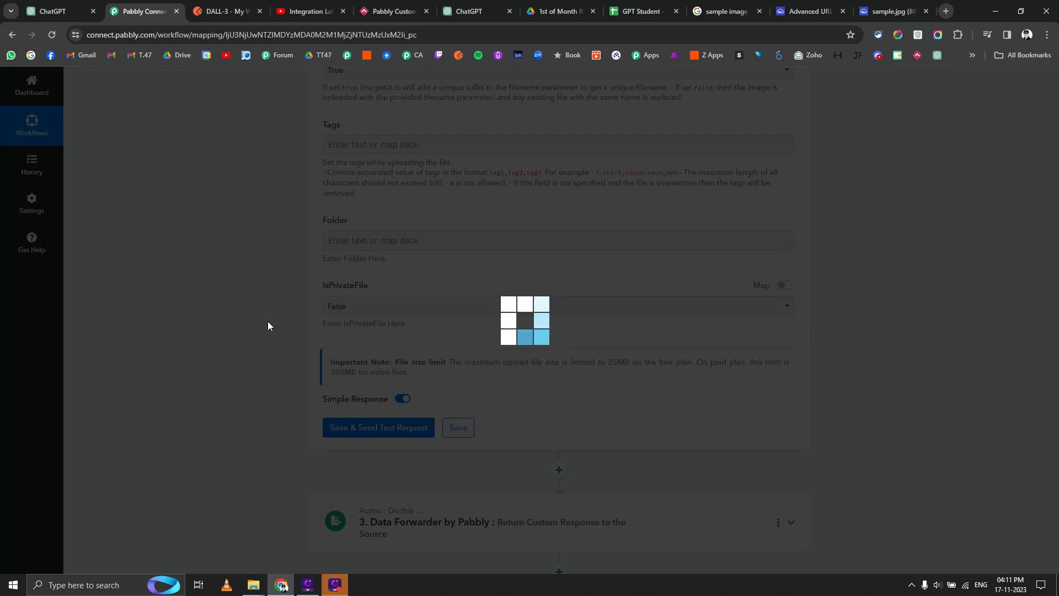
{"action": "scroll", "coordinate": [270, 328], "scroll_direction": "down", "scroll_amount": 3}
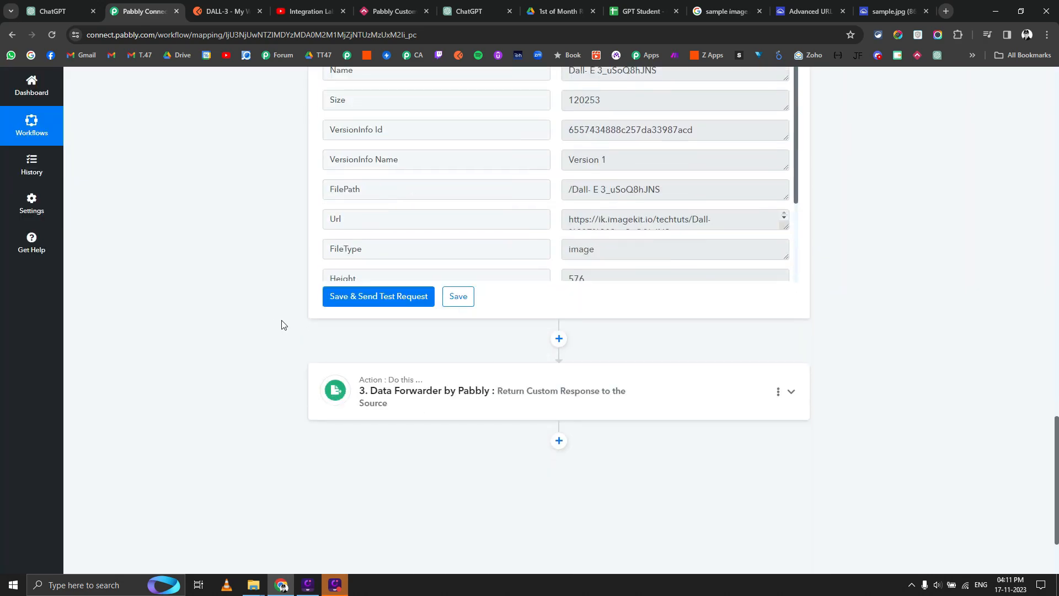
In the Data Forwarder JSON, rename the row number key to 'imagekit url' and remove its old value.
{"action": "scroll", "coordinate": [281, 324], "scroll_direction": "up", "scroll_amount": 2}
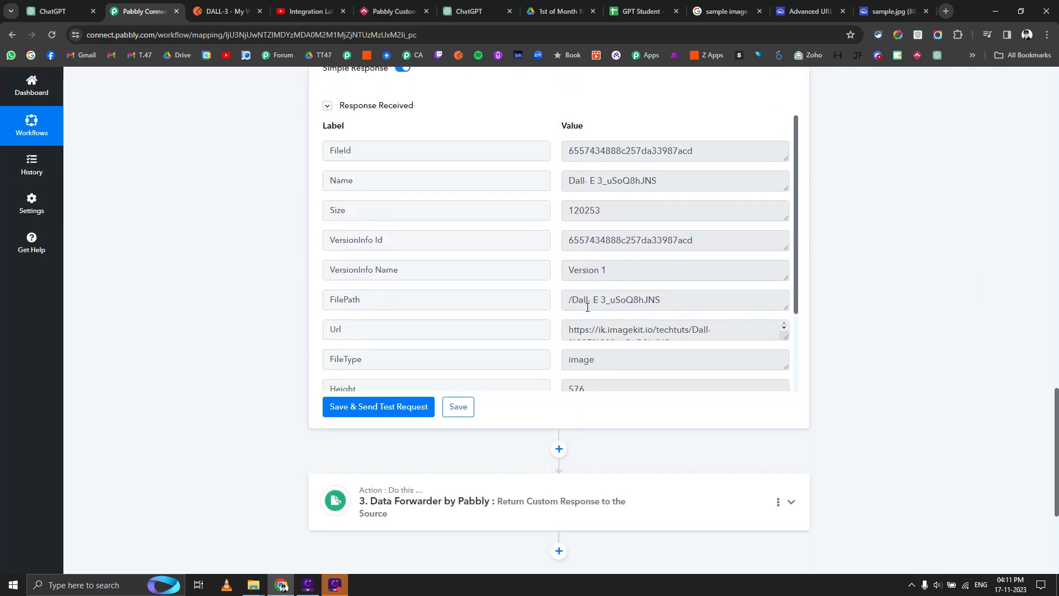
{"action": "scroll", "coordinate": [313, 334], "scroll_direction": "down", "scroll_amount": 4}
{"action": "left_click", "coordinate": [412, 296]}
{"action": "scroll", "coordinate": [332, 364], "scroll_direction": "down", "scroll_amount": 3}
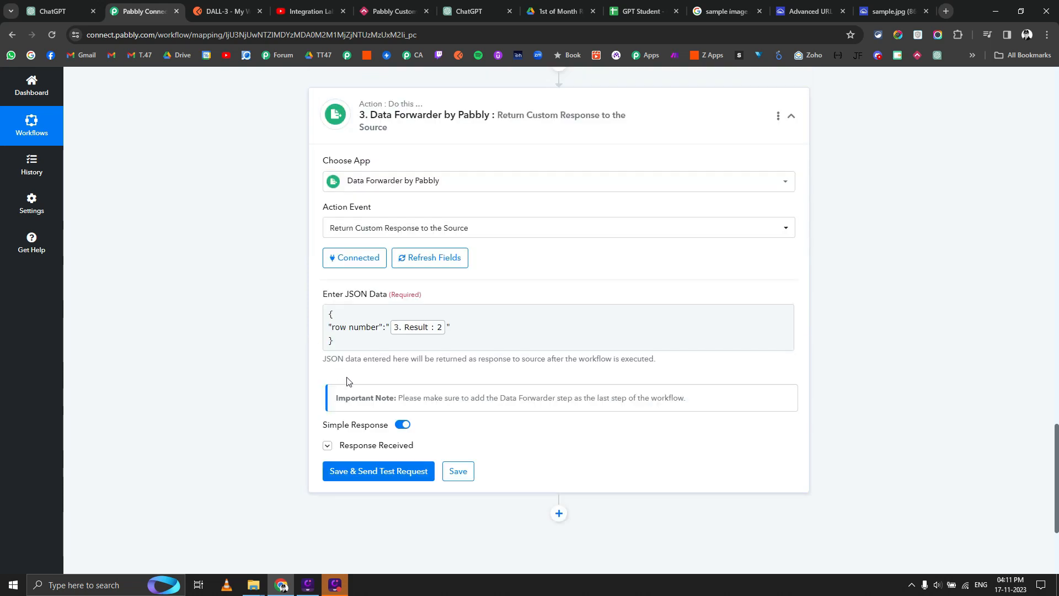
{"action": "left_click", "coordinate": [368, 324]}
{"action": "left_click_drag", "start_coordinate": [378, 329], "coordinate": [335, 330]}
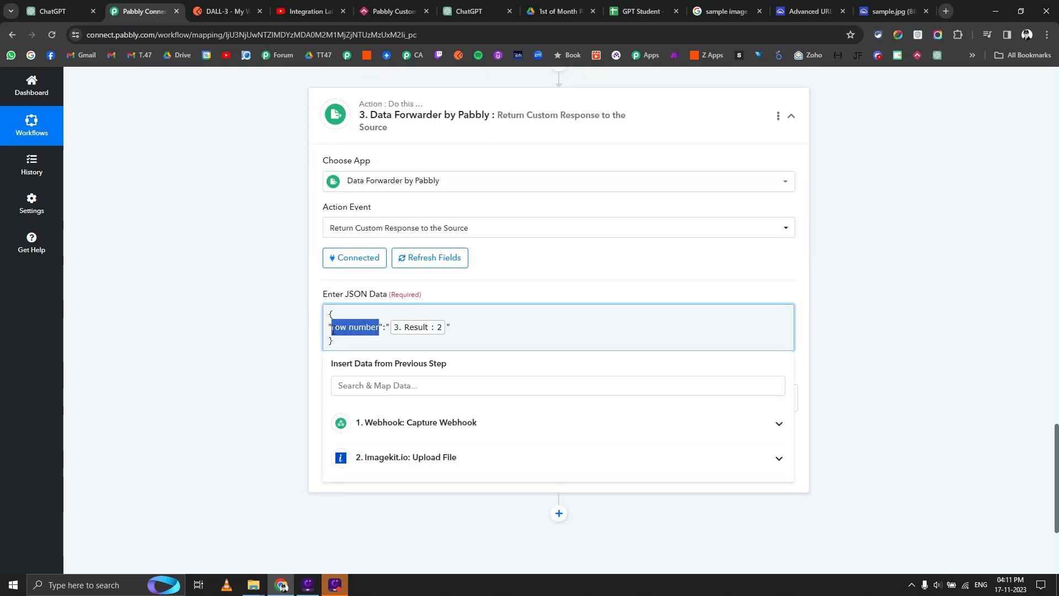
{"action": "type", "text": "imagekit ur"}
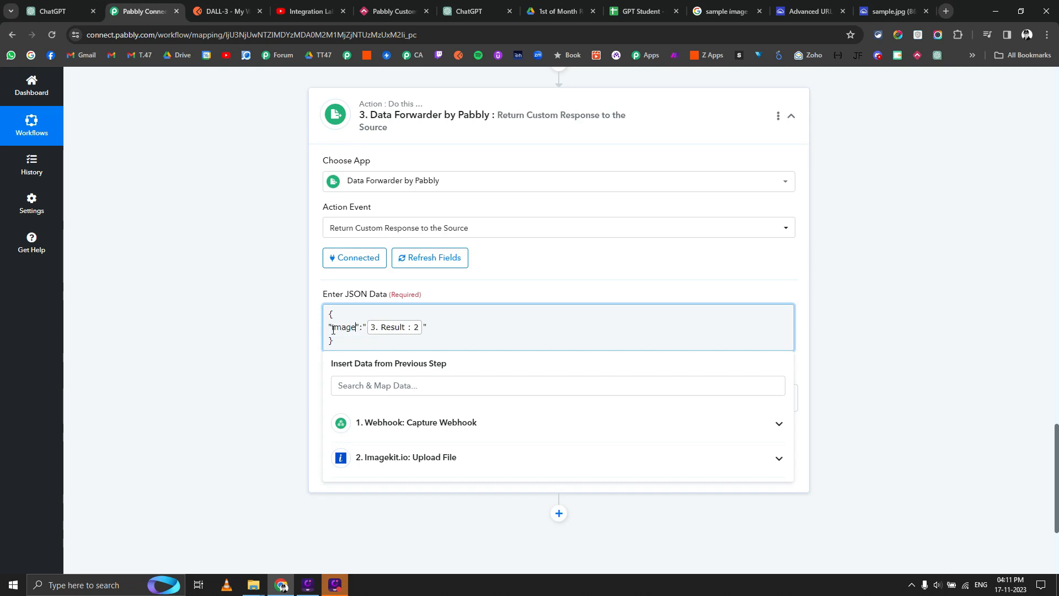
{"action": "type", "text": "l"}
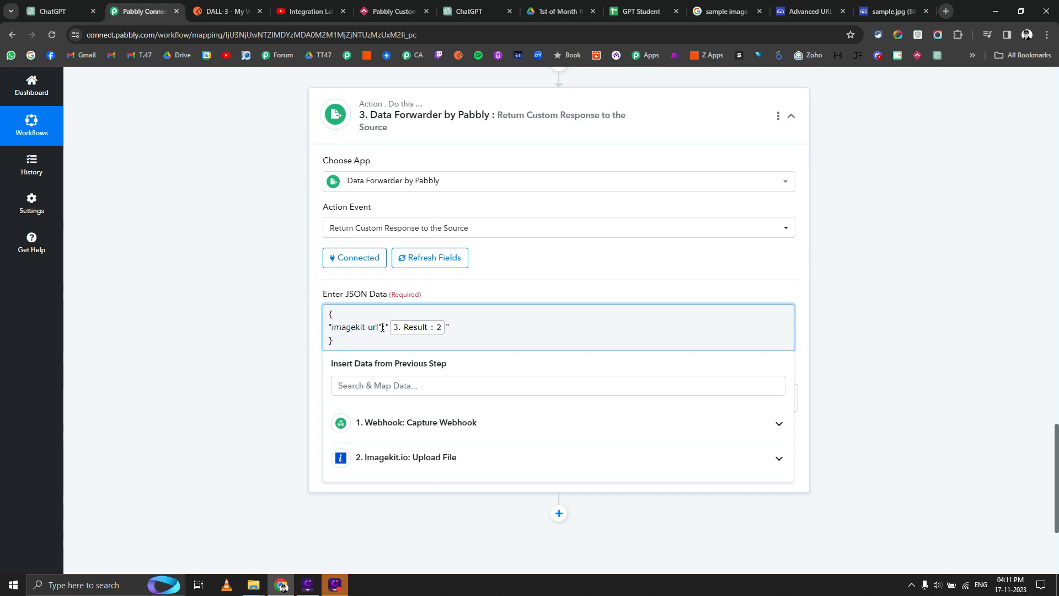
{"action": "key", "text": "Delete"}
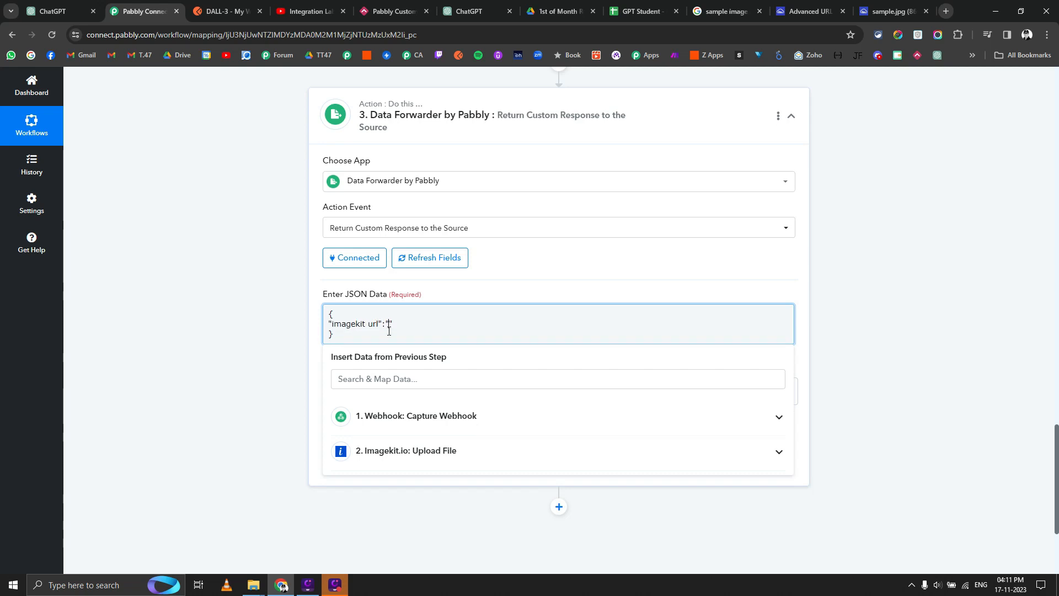
Map the Imagekit.io Upload File Url as the key's value and save the response step.
{"action": "left_click", "coordinate": [410, 450]}
{"action": "scroll", "coordinate": [440, 437], "scroll_direction": "down", "scroll_amount": 2}
{"action": "scroll", "coordinate": [439, 437], "scroll_direction": "down", "scroll_amount": 1}
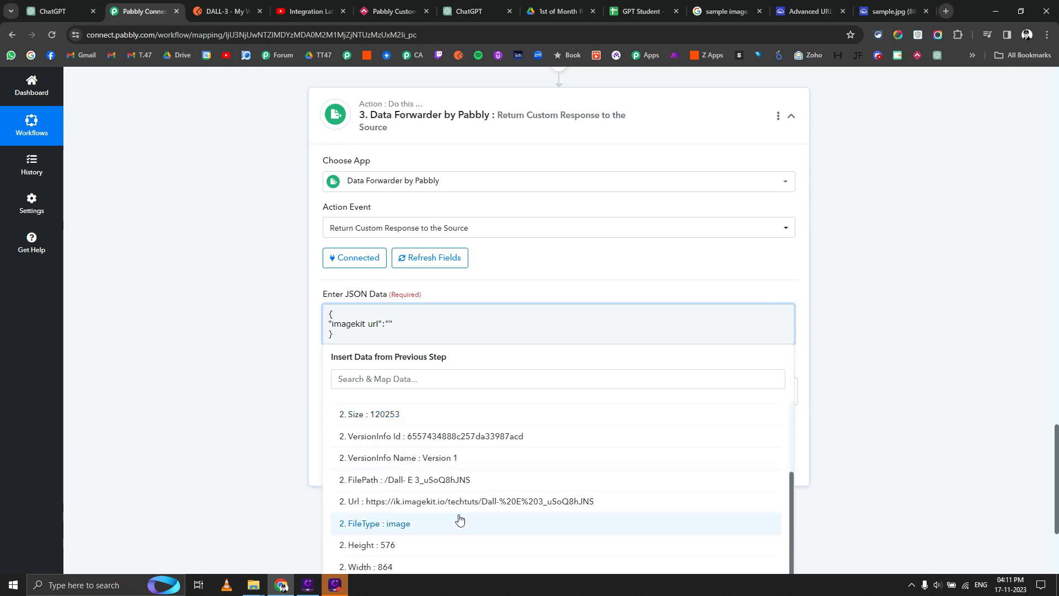
{"action": "left_click", "coordinate": [456, 503]}
{"action": "left_click", "coordinate": [458, 471]}
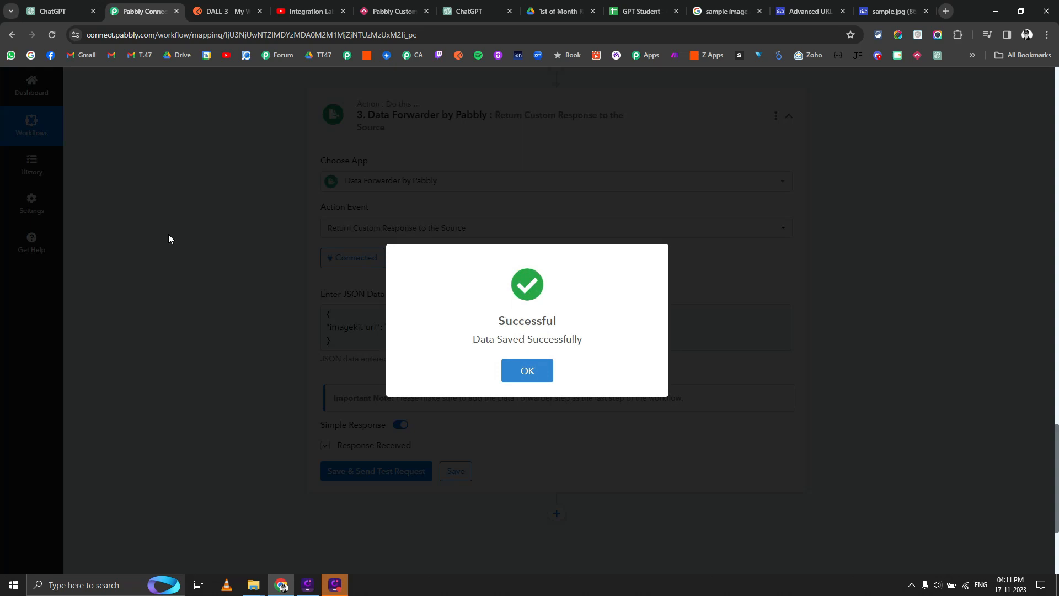
{"action": "left_click", "coordinate": [169, 238]}
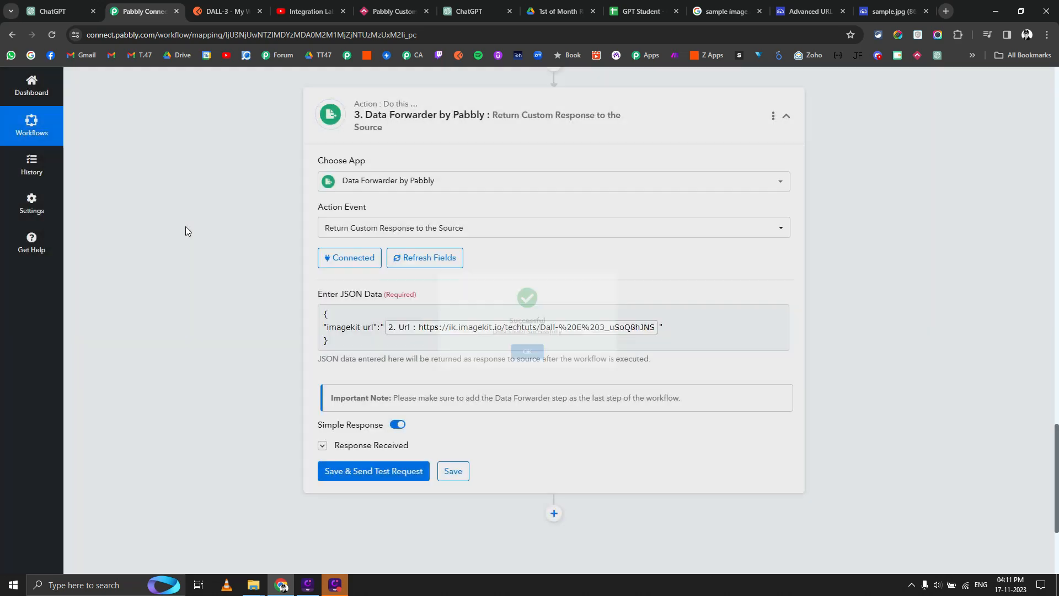
{"action": "scroll", "coordinate": [190, 227], "scroll_direction": "up", "scroll_amount": 4}
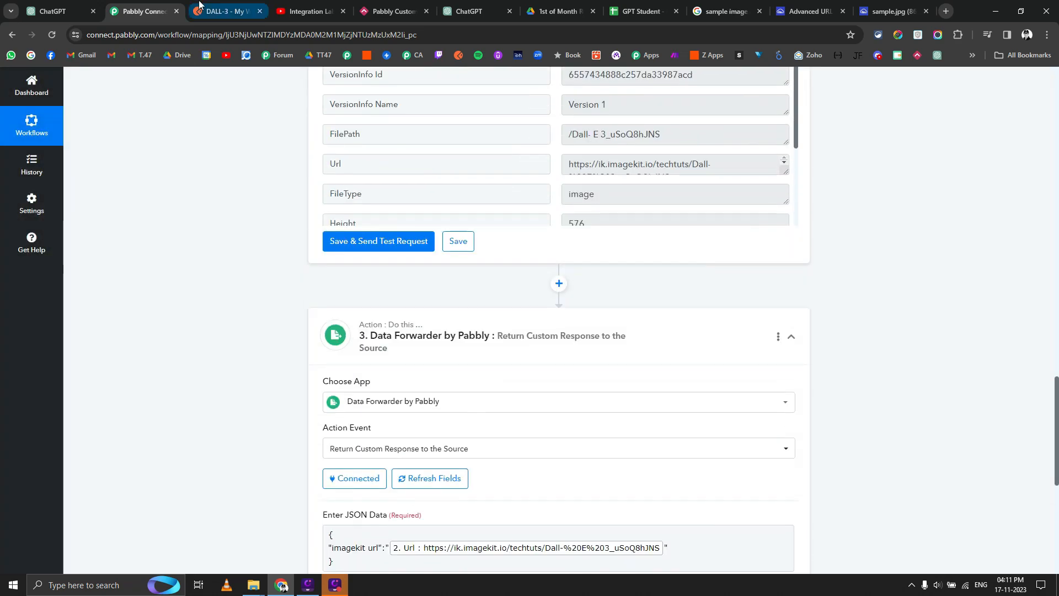
Copy the DALL-3 request's cURL code snippet and return to the OpenAPI conversion chat.
{"action": "left_click", "coordinate": [200, 4]}
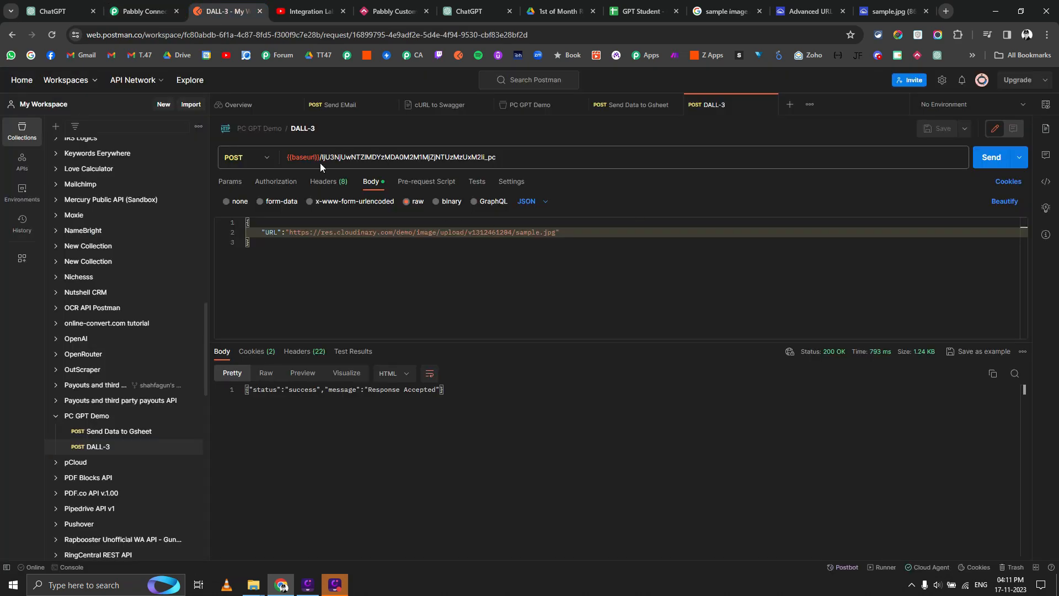
{"action": "left_click", "coordinate": [1046, 184]}
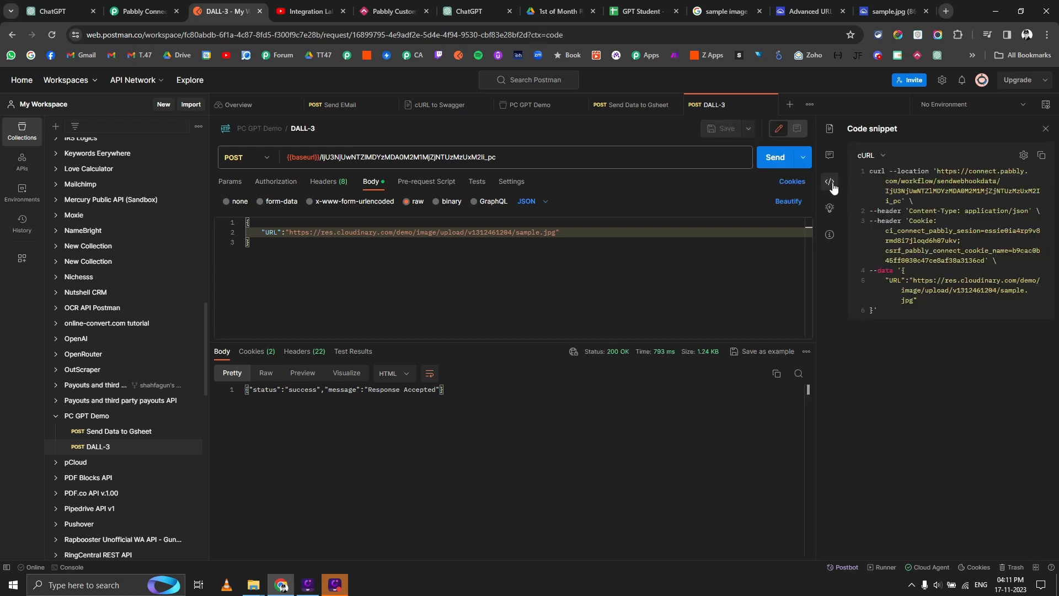
{"action": "left_click", "coordinate": [1042, 155]}
{"action": "left_click", "coordinate": [491, 7]}
Discard a drafted follow-up message in the existing schema conversation.
{"action": "left_click", "coordinate": [451, 545]}
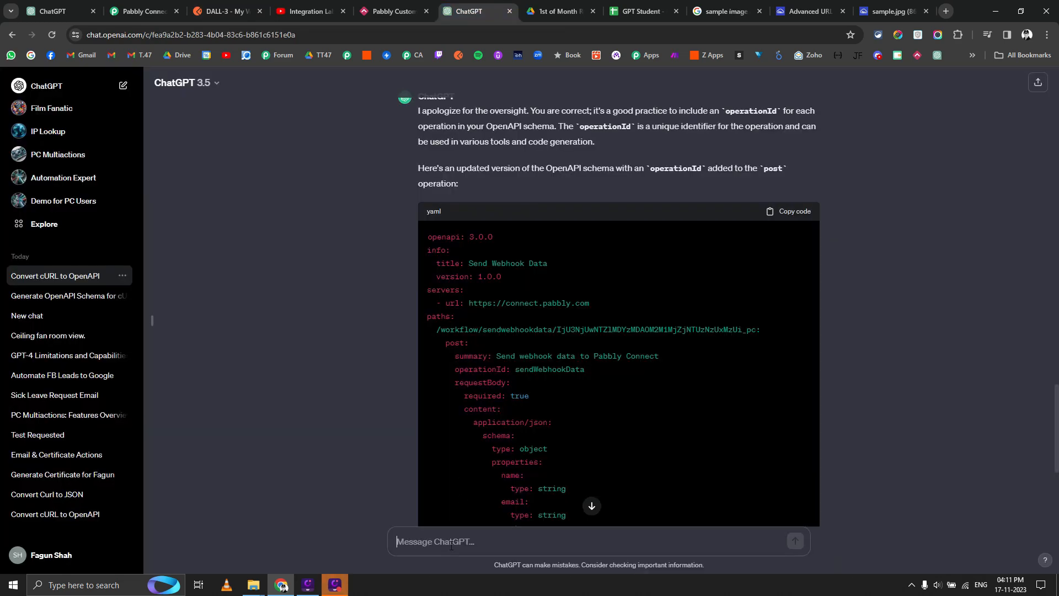
{"action": "type", "text": "Do the same for this cURL url"}
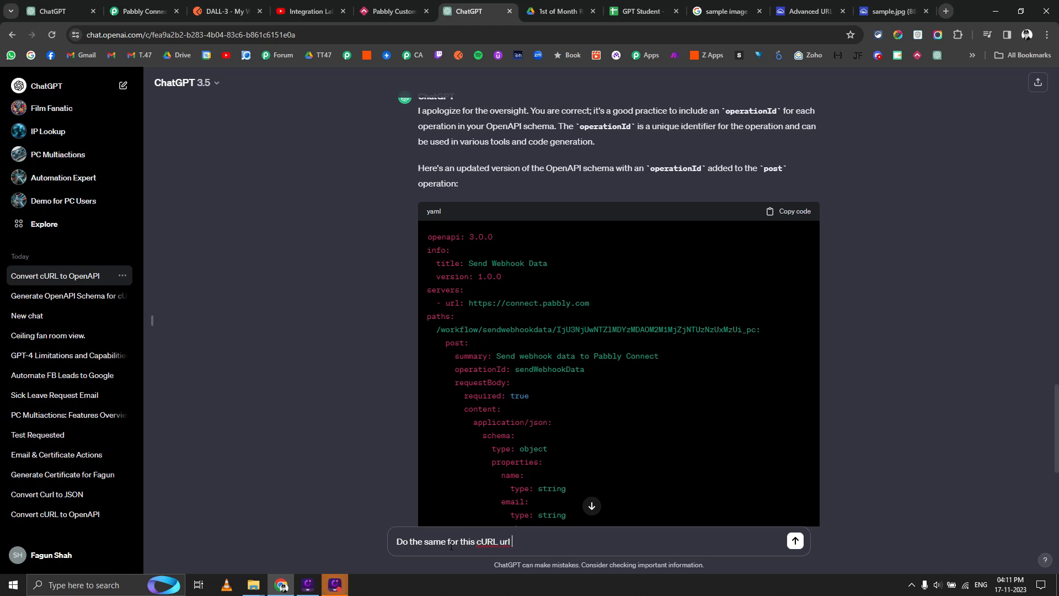
{"action": "key", "text": "ctrl+a"}
{"action": "key", "text": "BackSpace"}
{"action": "left_click", "coordinate": [199, 86]}
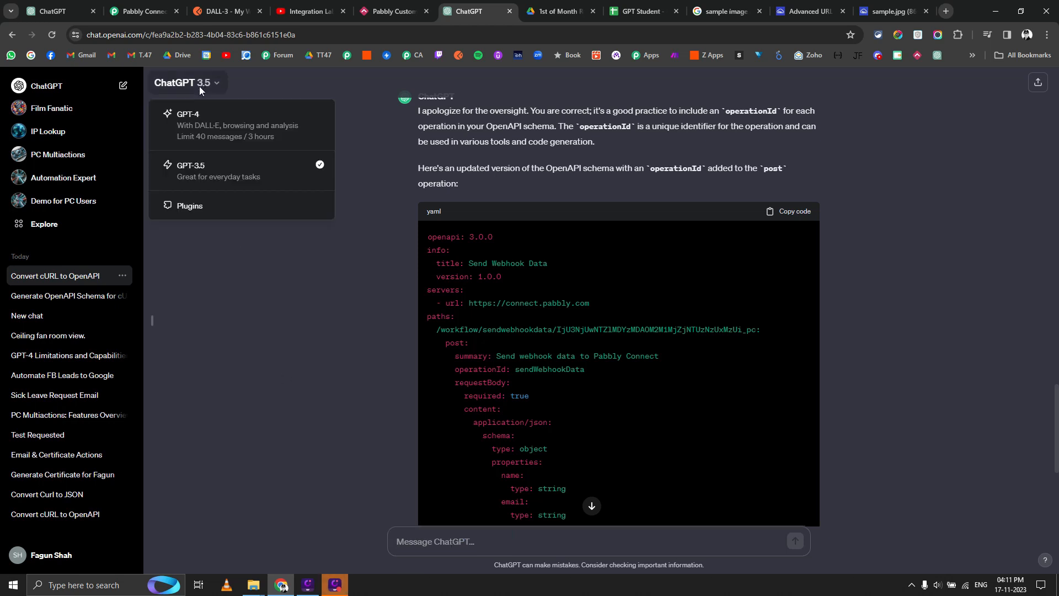
{"action": "left_click", "coordinate": [243, 92]}
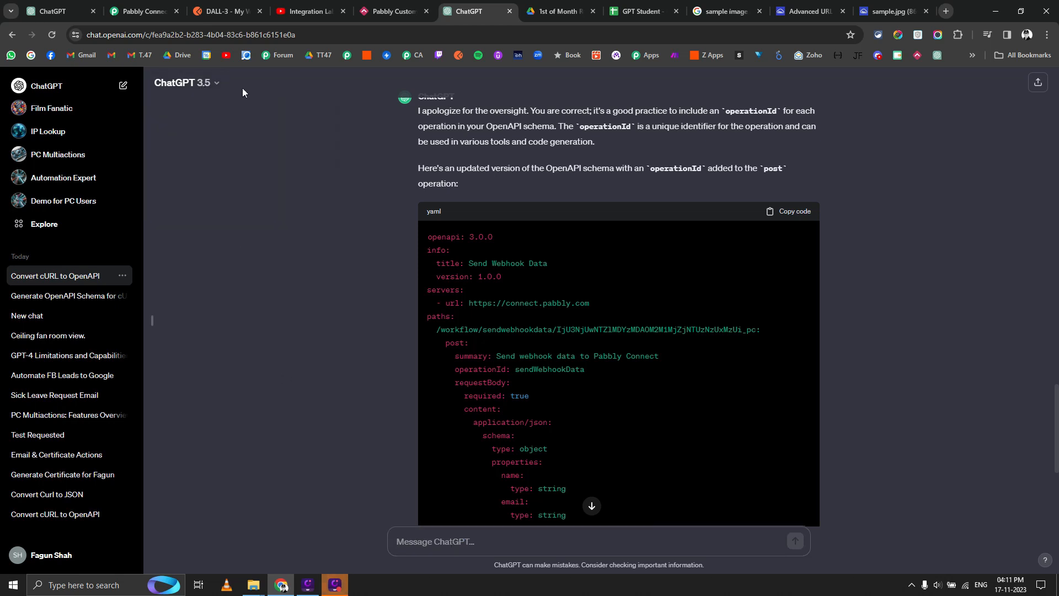
In a new chat, send 'Generate OpenAPI schema for this cURL -' with the pasted cURL.
{"action": "left_click", "coordinate": [123, 86]}
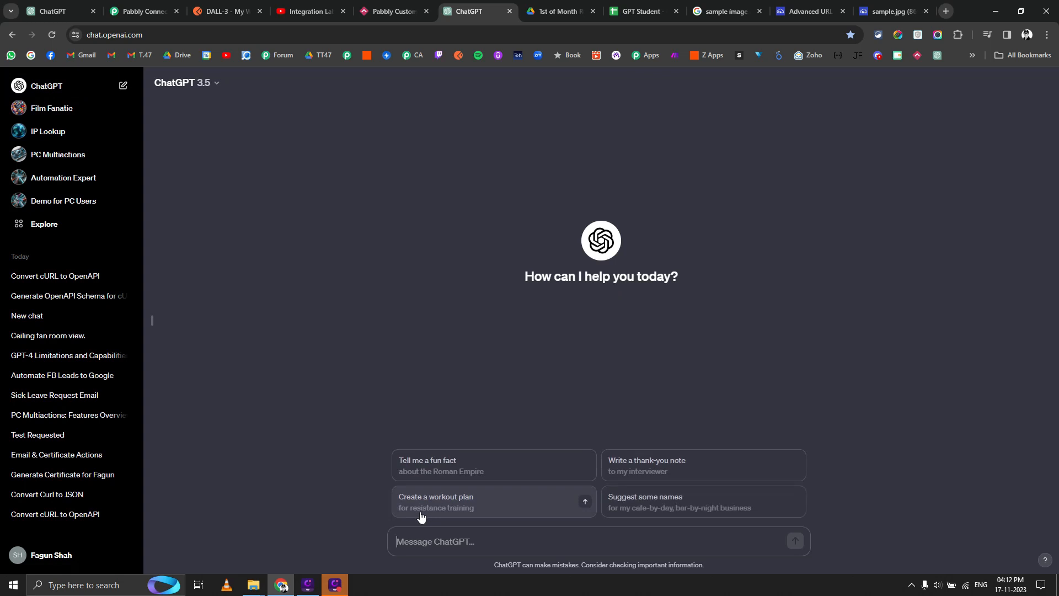
{"action": "type", "text": "Gne"}
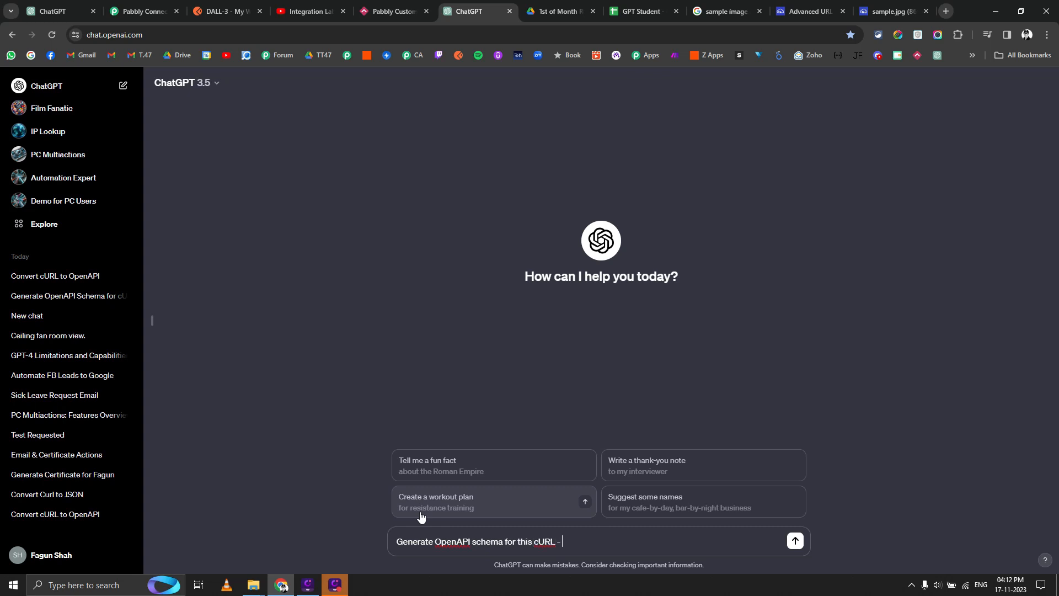
{"action": "key", "text": "ctrl+v"}
{"action": "key", "text": "Return"}
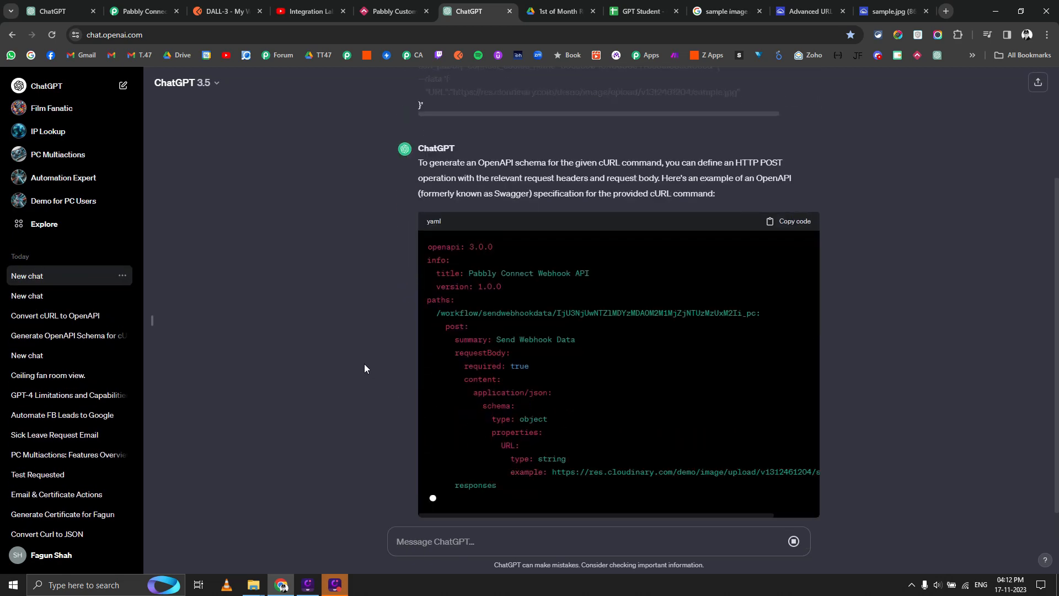
{"action": "scroll", "coordinate": [364, 368], "scroll_direction": "up", "scroll_amount": 3}
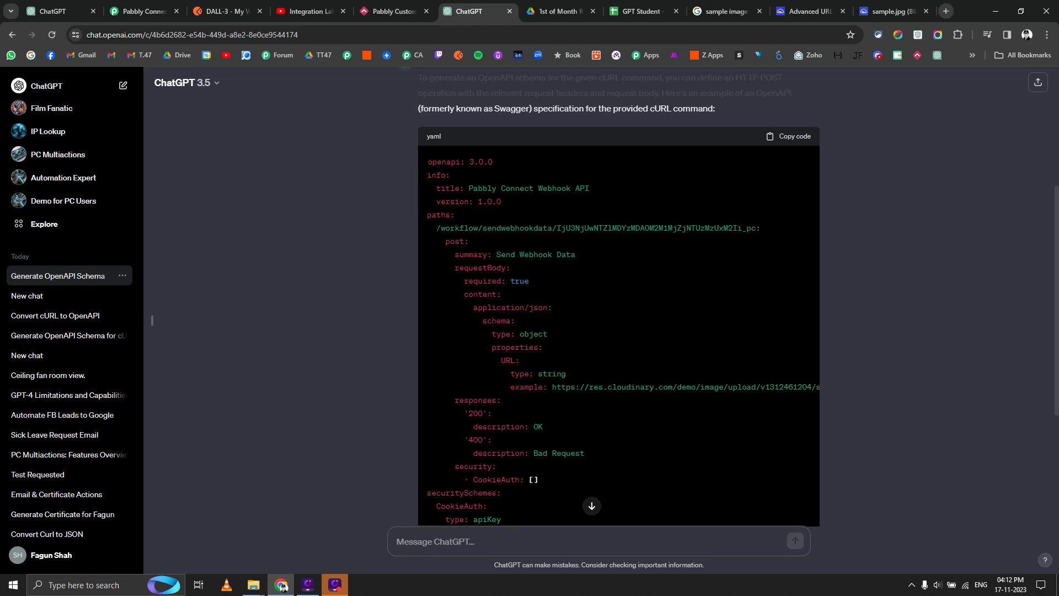
Select and copy the generated YAML from the /workflow path down to Bad Request.
{"action": "left_click_drag", "start_coordinate": [435, 228], "coordinate": [564, 349]}
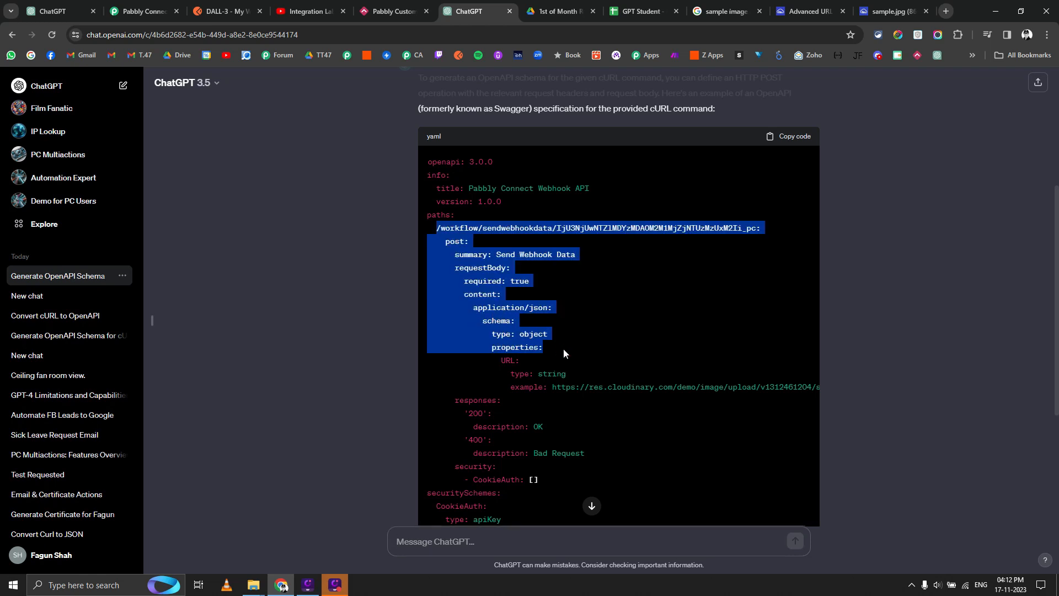
{"action": "scroll", "coordinate": [474, 339], "scroll_direction": "down", "scroll_amount": 2}
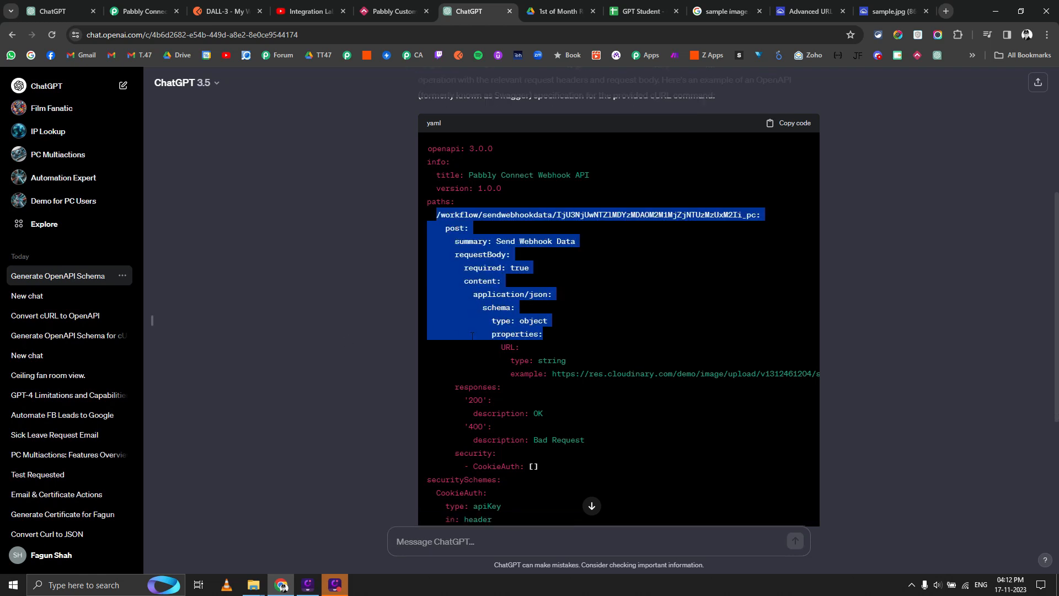
{"action": "scroll", "coordinate": [389, 346], "scroll_direction": "up", "scroll_amount": 5}
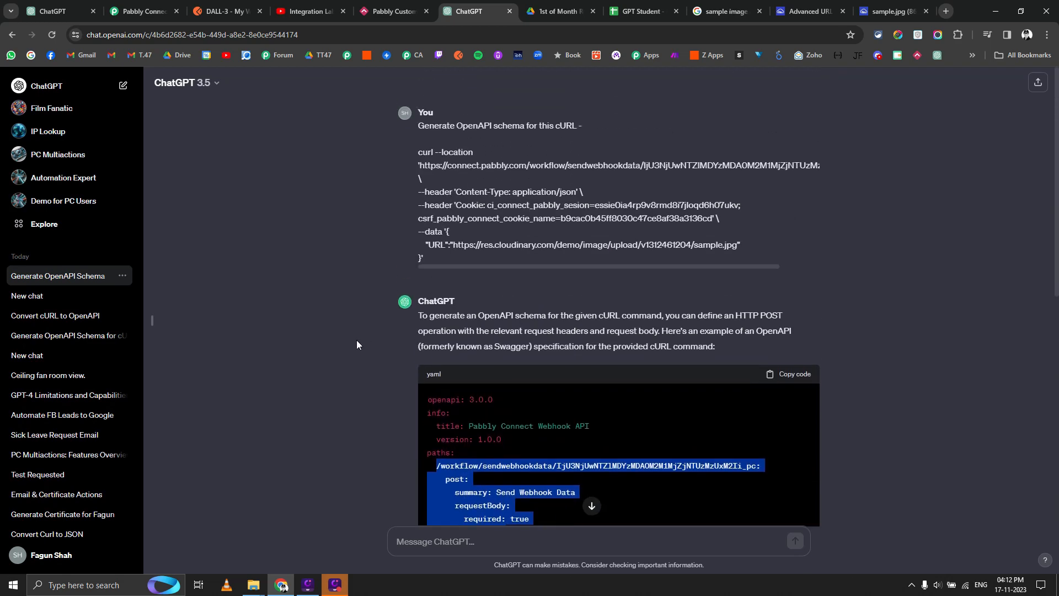
{"action": "scroll", "coordinate": [359, 313], "scroll_direction": "down", "scroll_amount": 4}
{"action": "scroll", "coordinate": [358, 313], "scroll_direction": "down", "scroll_amount": 3}
{"action": "scroll", "coordinate": [358, 313], "scroll_direction": "up", "scroll_amount": 4}
{"action": "left_click", "coordinate": [475, 328]}
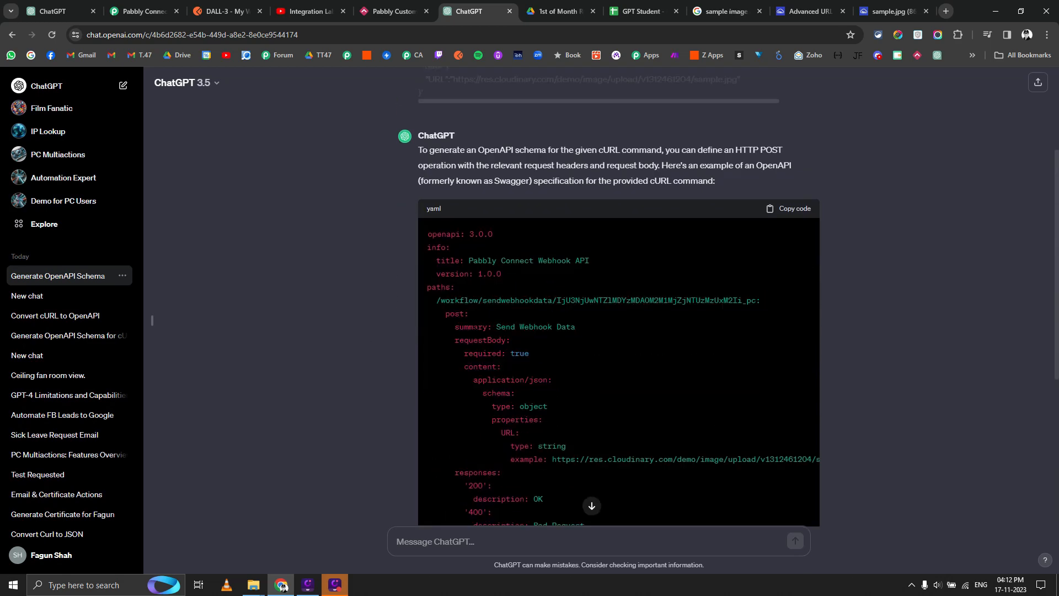
{"action": "scroll", "coordinate": [618, 301], "scroll_direction": "down", "scroll_amount": 1}
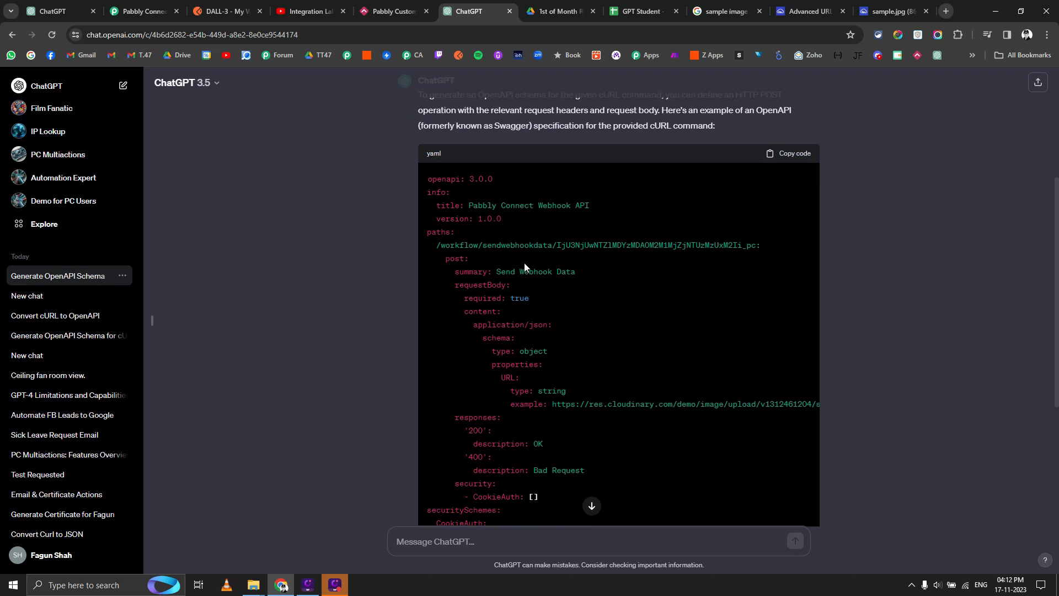
{"action": "scroll", "coordinate": [618, 301], "scroll_direction": "down", "scroll_amount": 1}
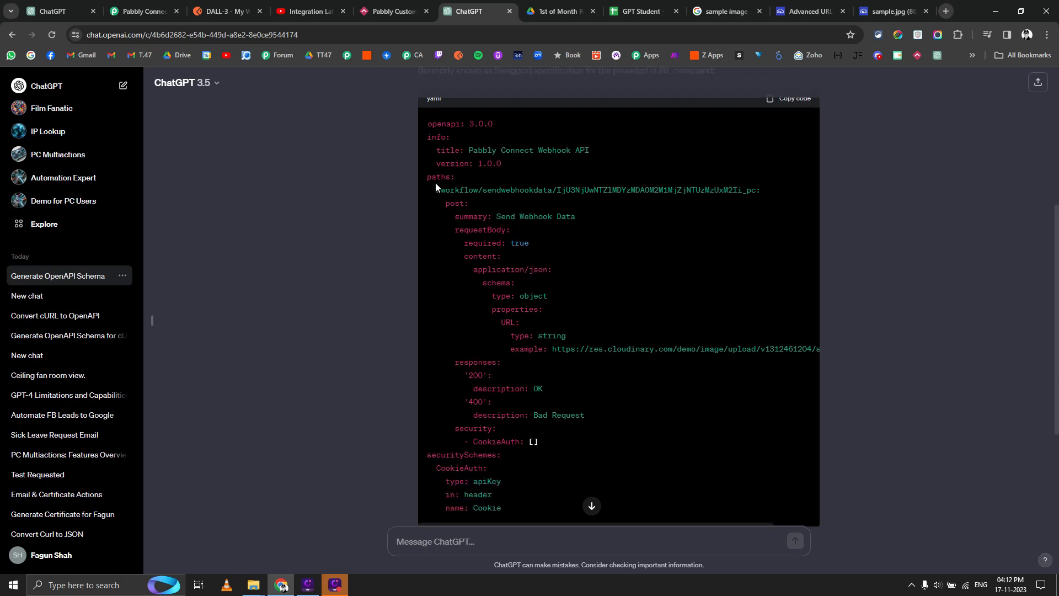
{"action": "left_click_drag", "start_coordinate": [436, 190], "coordinate": [488, 375]}
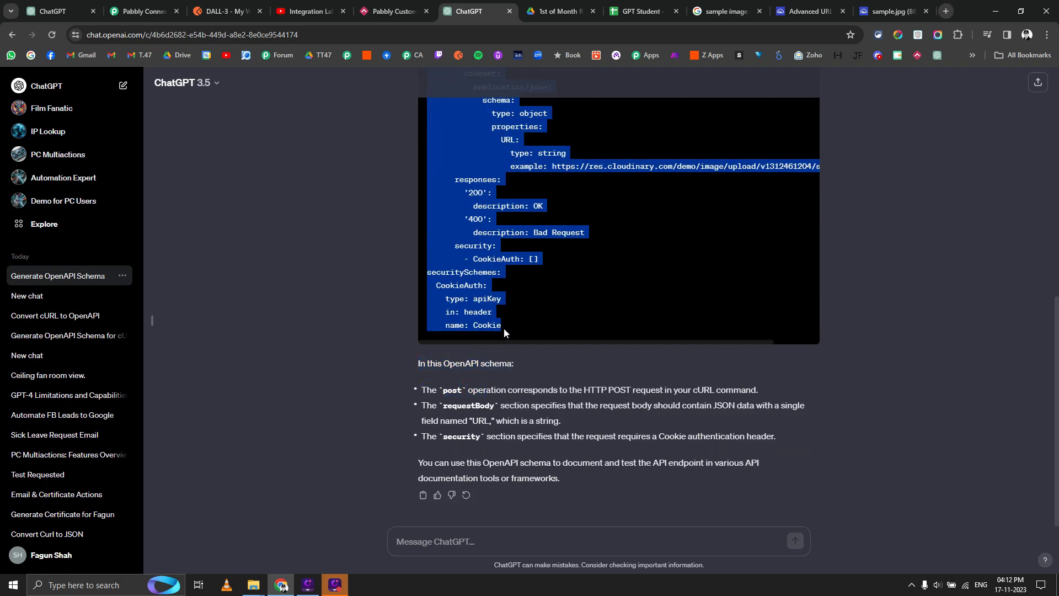
{"action": "left_click_drag", "start_coordinate": [504, 328], "coordinate": [576, 234]}
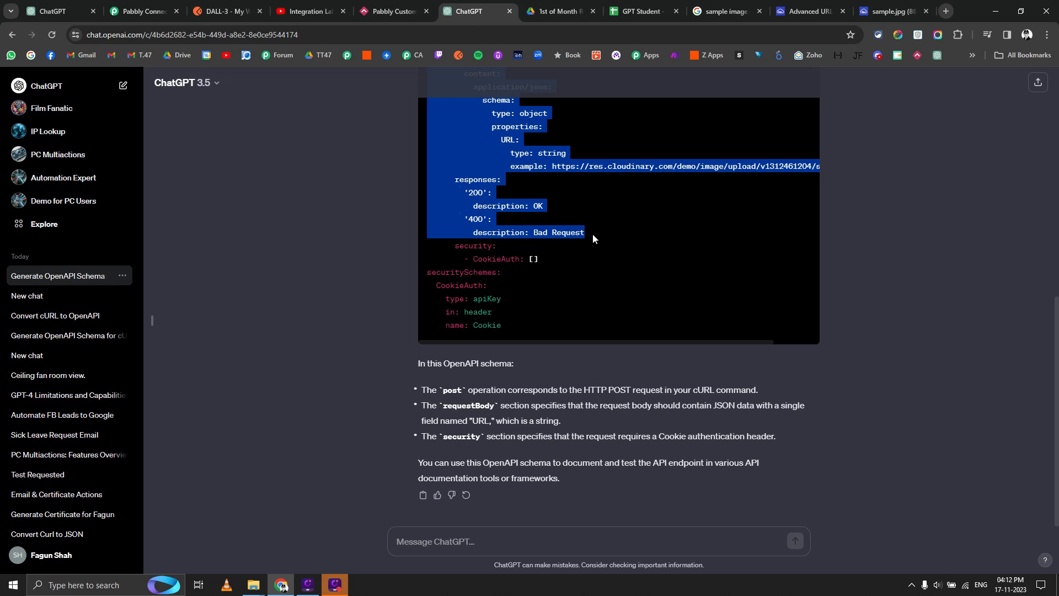
{"action": "scroll", "coordinate": [581, 266], "scroll_direction": "up", "scroll_amount": 3}
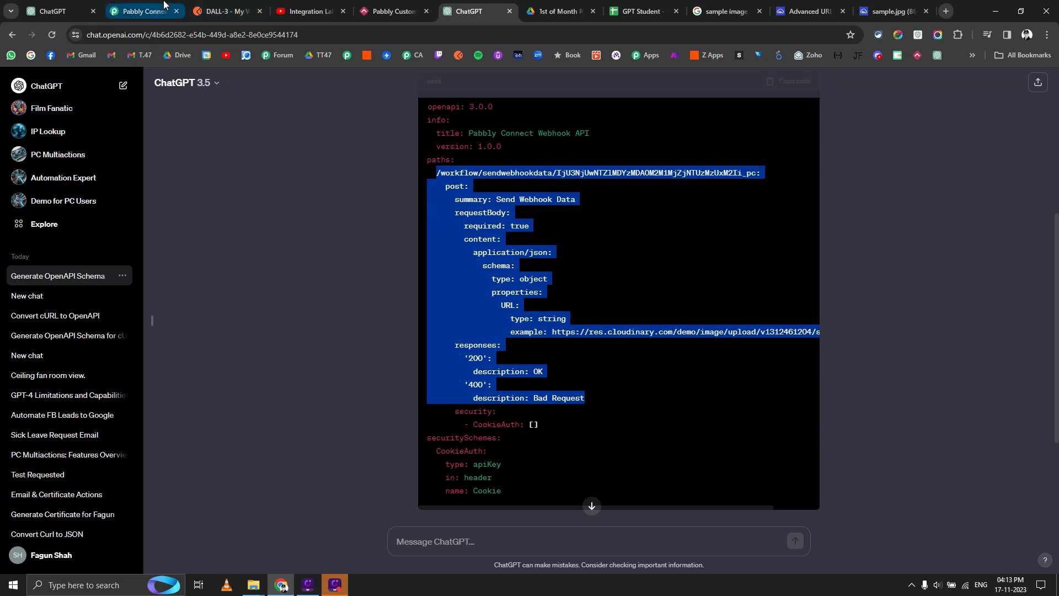
Return to the GPT's Edit actions schema box.
{"action": "left_click", "coordinate": [55, 11]}
{"action": "scroll", "coordinate": [197, 312], "scroll_direction": "down", "scroll_amount": 5}
{"action": "scroll", "coordinate": [150, 337], "scroll_direction": "down", "scroll_amount": 1}
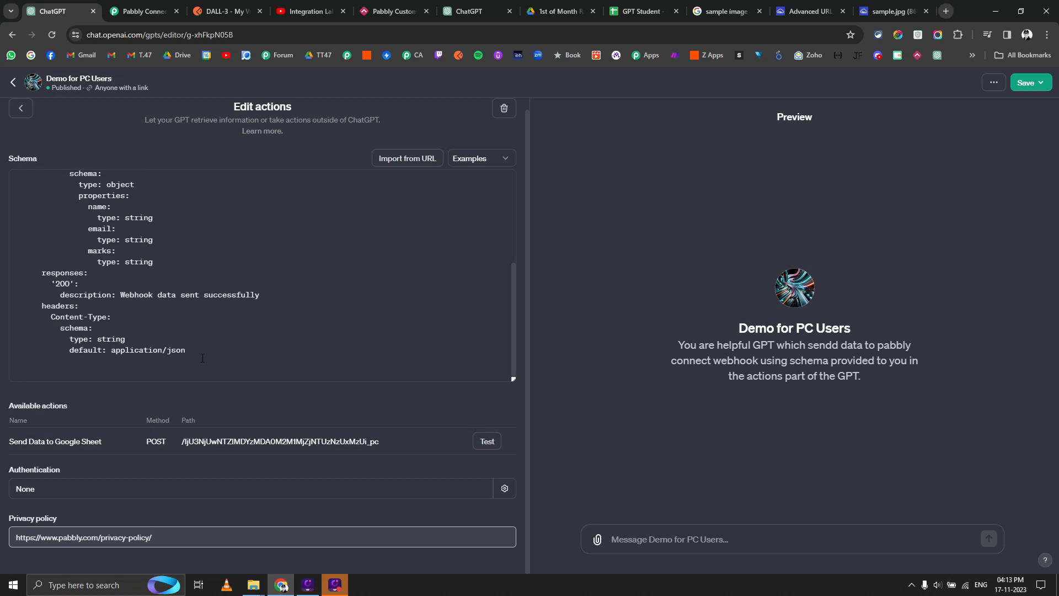
Paste the new path block into the schema, trim its /workflow/sendwebhookdata/ prefix, and copy the operationId error.
{"action": "key", "text": "ctrl+v"}
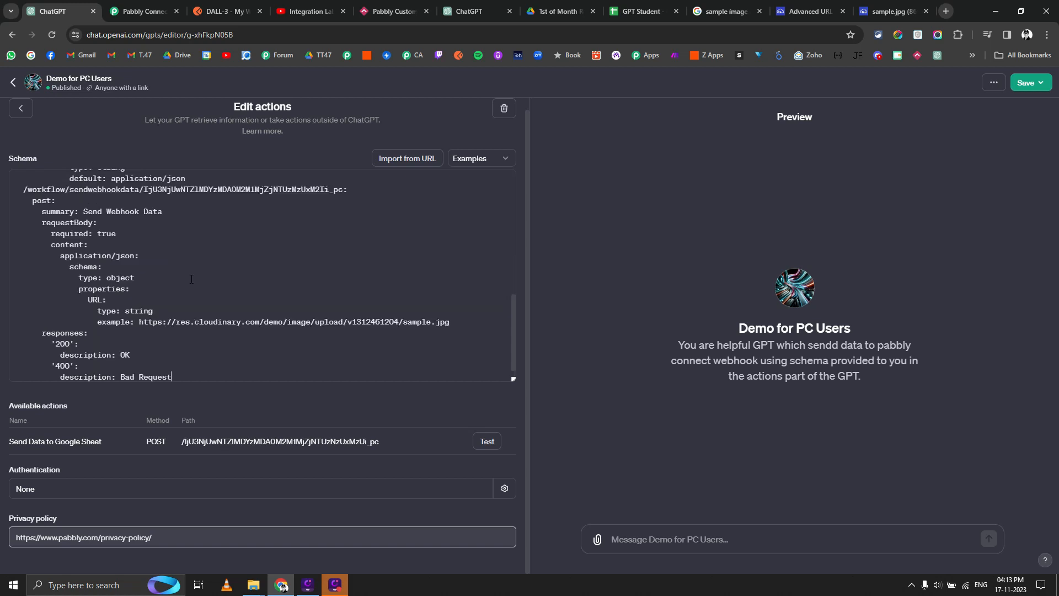
{"action": "scroll", "coordinate": [63, 272], "scroll_direction": "up", "scroll_amount": 2}
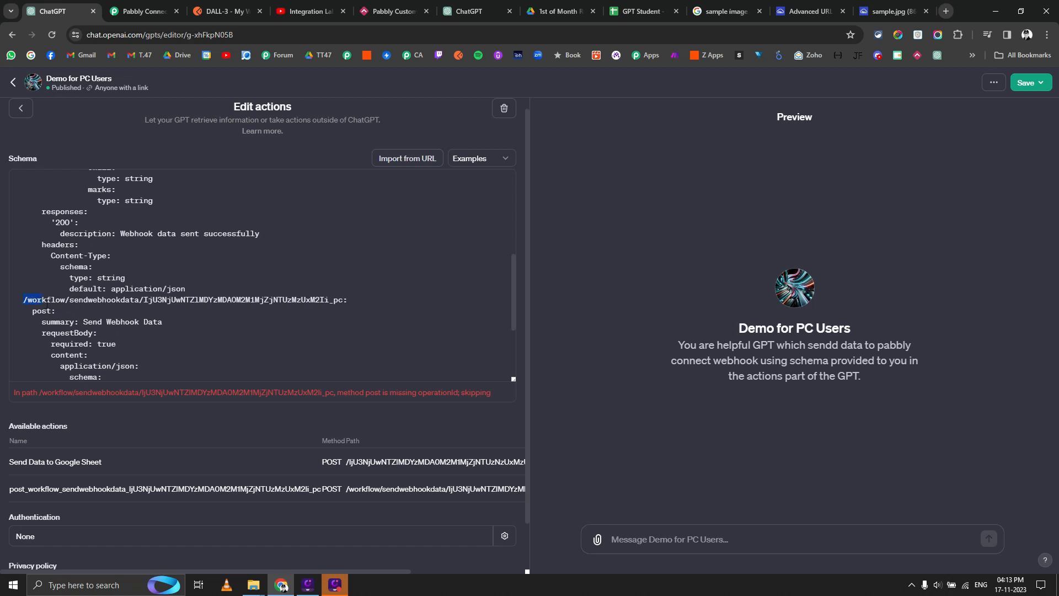
{"action": "left_click_drag", "start_coordinate": [119, 303], "coordinate": [145, 303]}
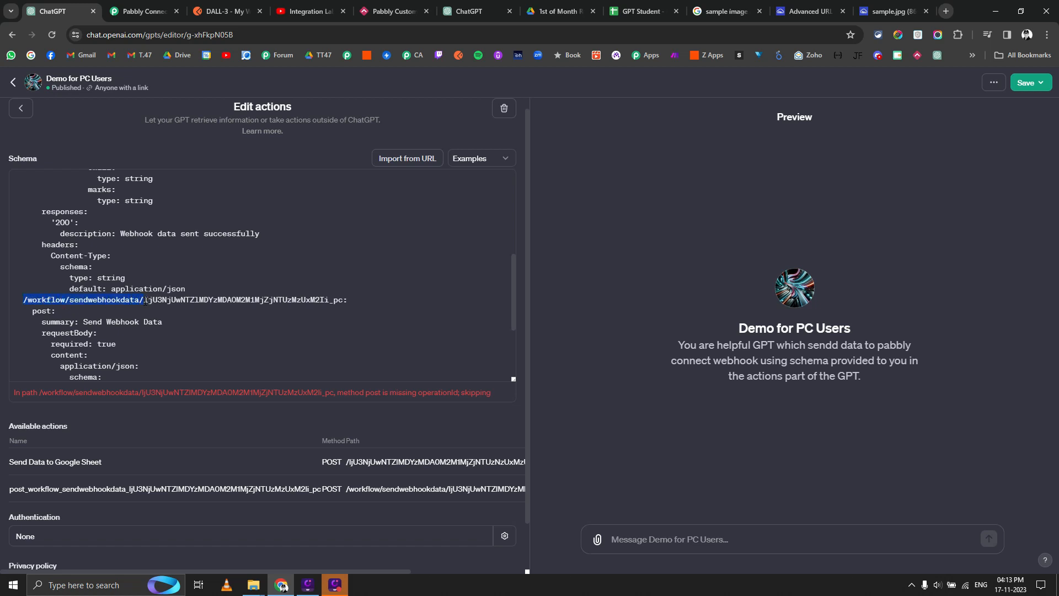
{"action": "key", "text": "BackSpace"}
{"action": "type", "text": "/"}
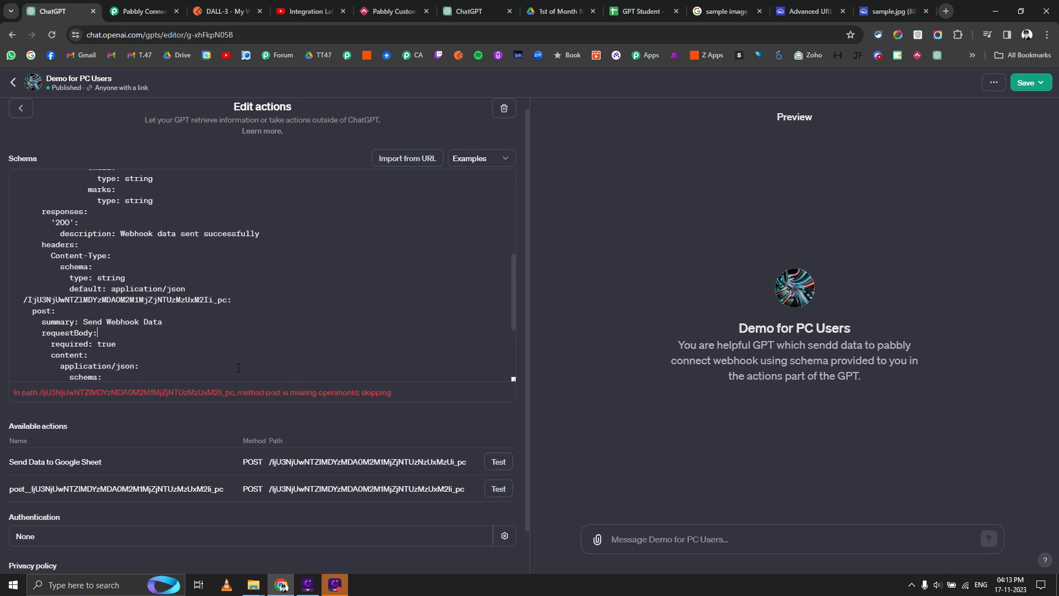
{"action": "triple_click", "coordinate": [321, 393]}
{"action": "key", "text": "ctrl+c"}
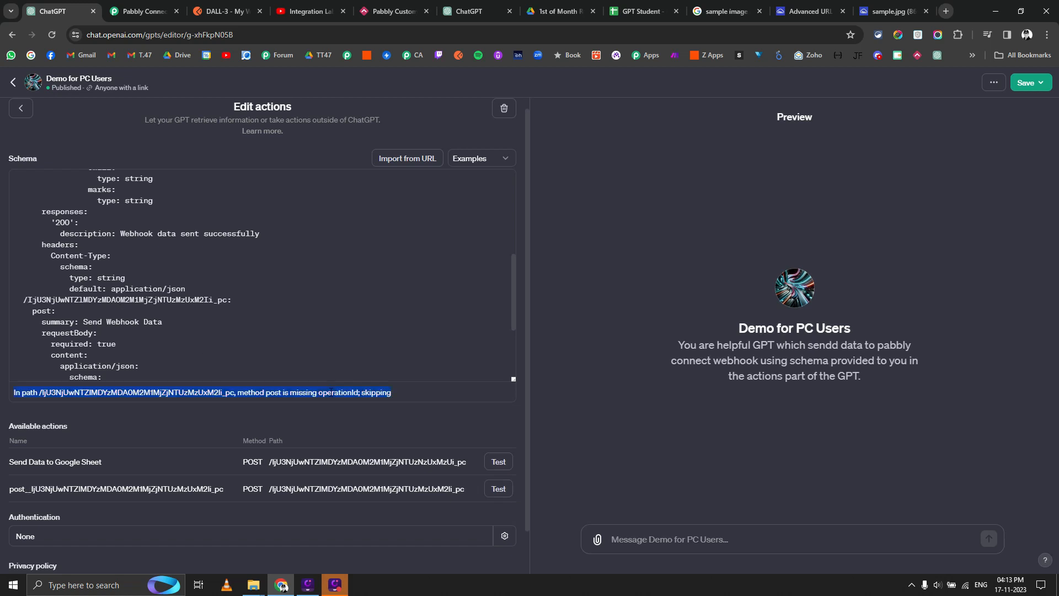
{"action": "left_click", "coordinate": [152, 11]}
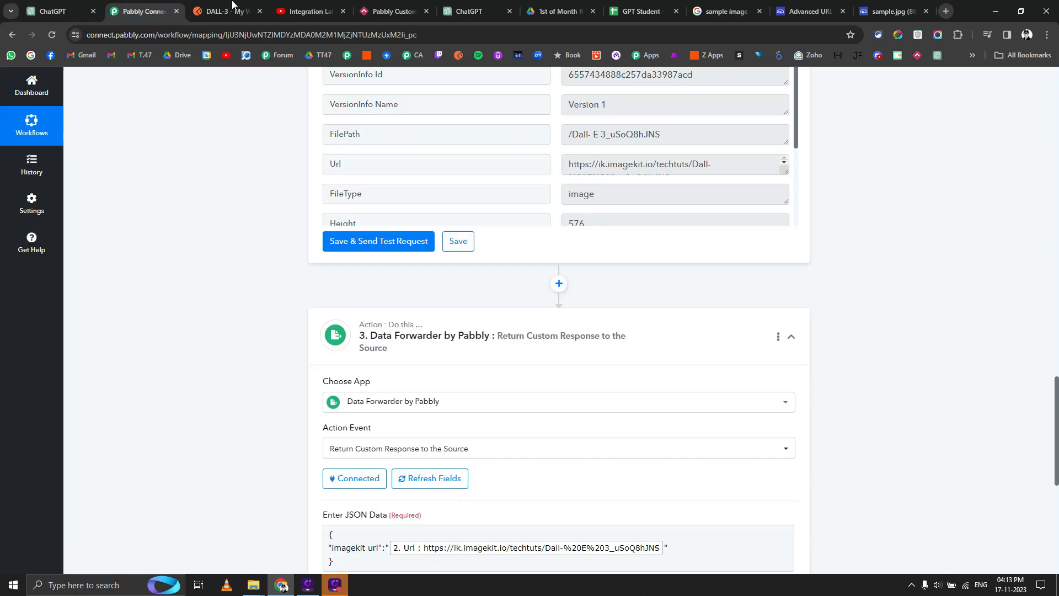
Send the copied missing-operationId error to the ChatGPT conversation.
{"action": "left_click", "coordinate": [469, 11]}
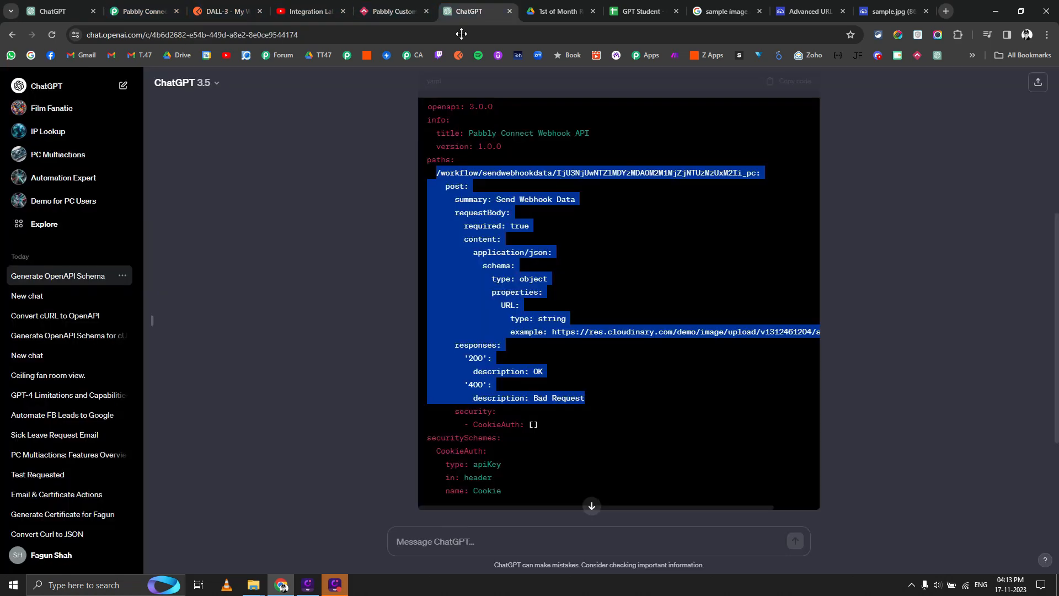
{"action": "left_click", "coordinate": [476, 536]}
{"action": "key", "text": "ctrl+v"}
{"action": "key", "text": "Return"}
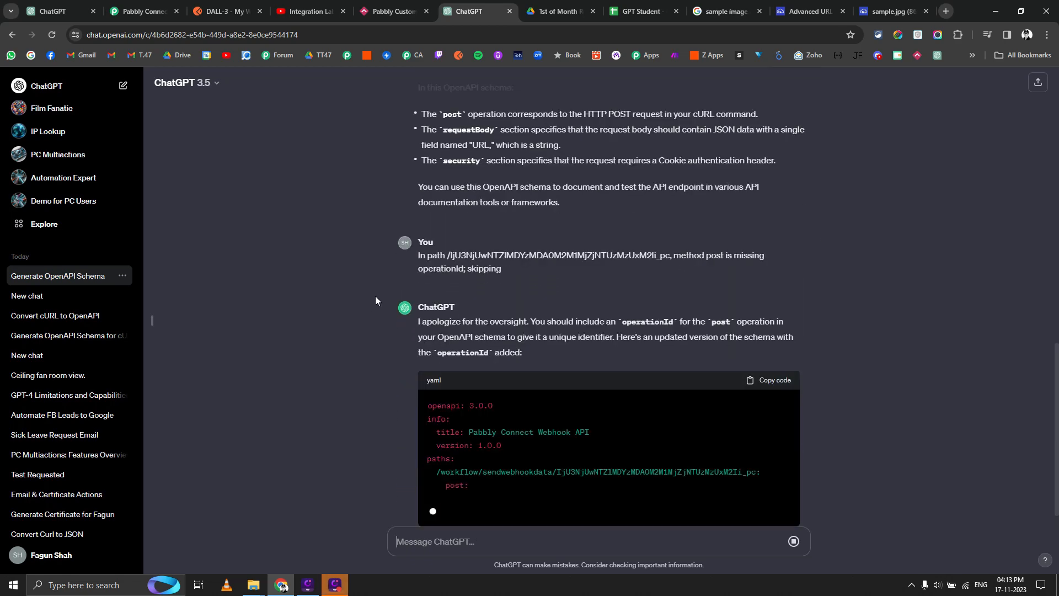
{"action": "scroll", "coordinate": [375, 298], "scroll_direction": "up", "scroll_amount": 3}
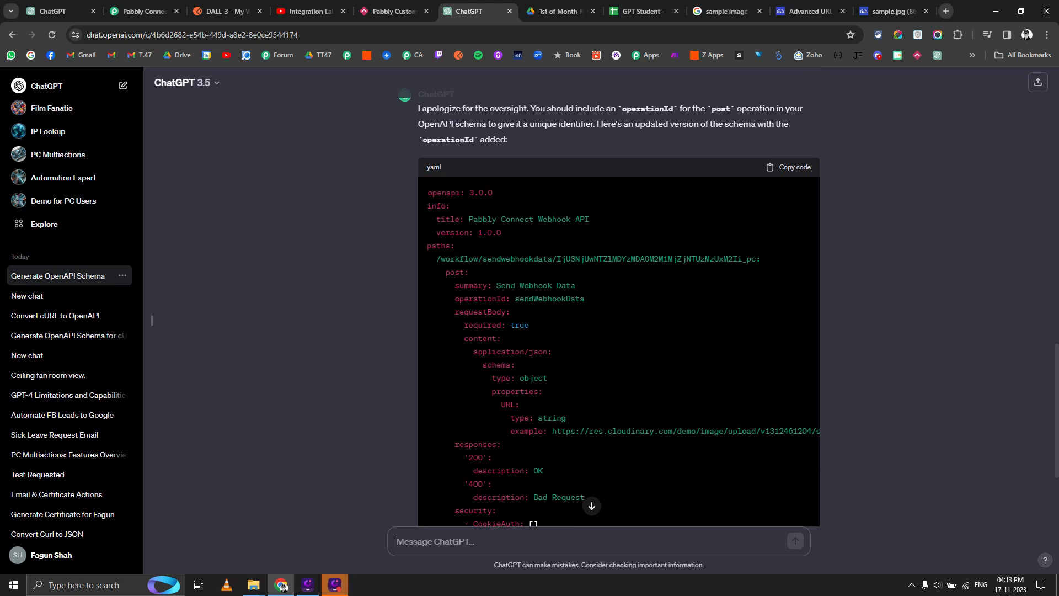
Copy the corrected post block with operationId sendWebhookData and return to the action editor.
{"action": "left_click_drag", "start_coordinate": [427, 281], "coordinate": [588, 296]}
{"action": "left_click", "coordinate": [588, 293]}
{"action": "left_click_drag", "start_coordinate": [454, 285], "coordinate": [556, 333]}
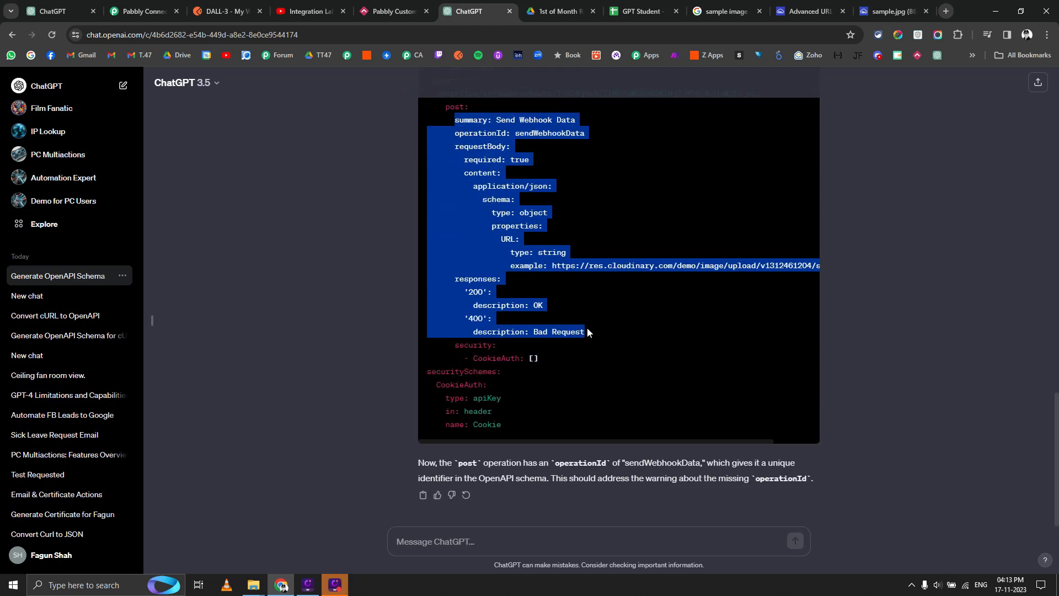
{"action": "left_click", "coordinate": [142, 11]}
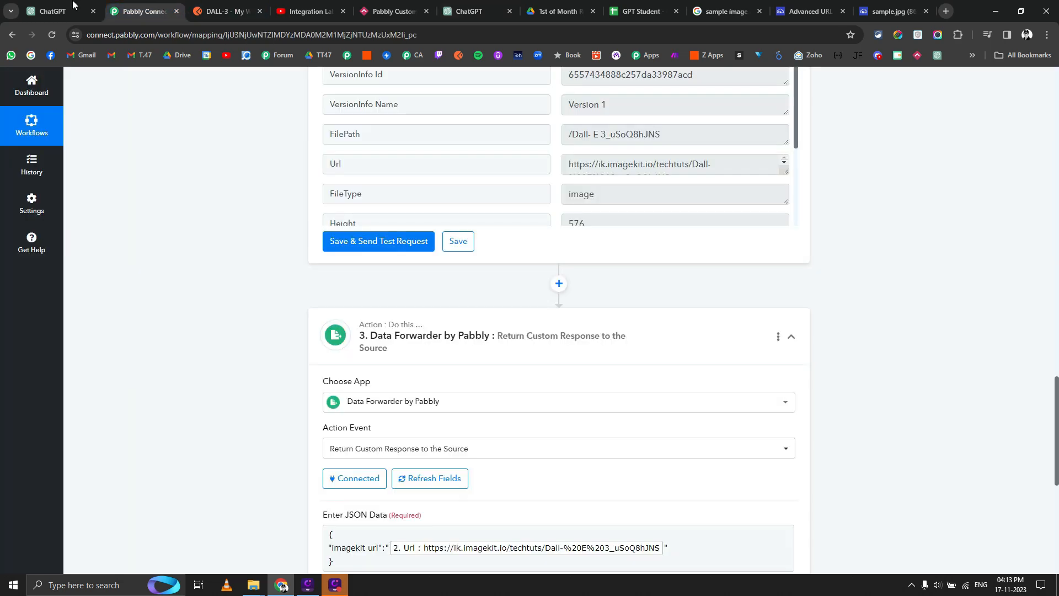
{"action": "left_click", "coordinate": [55, 11]}
{"action": "scroll", "coordinate": [145, 327], "scroll_direction": "down", "scroll_amount": 3}
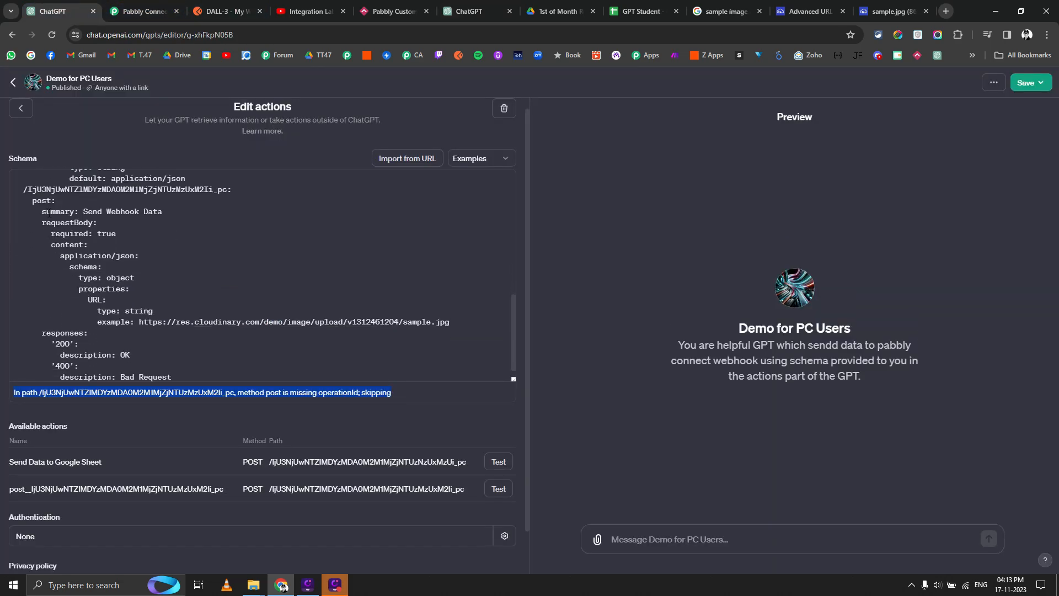
Replace the old post block in the schema with the corrected one containing the operationId.
{"action": "left_click", "coordinate": [42, 212]}
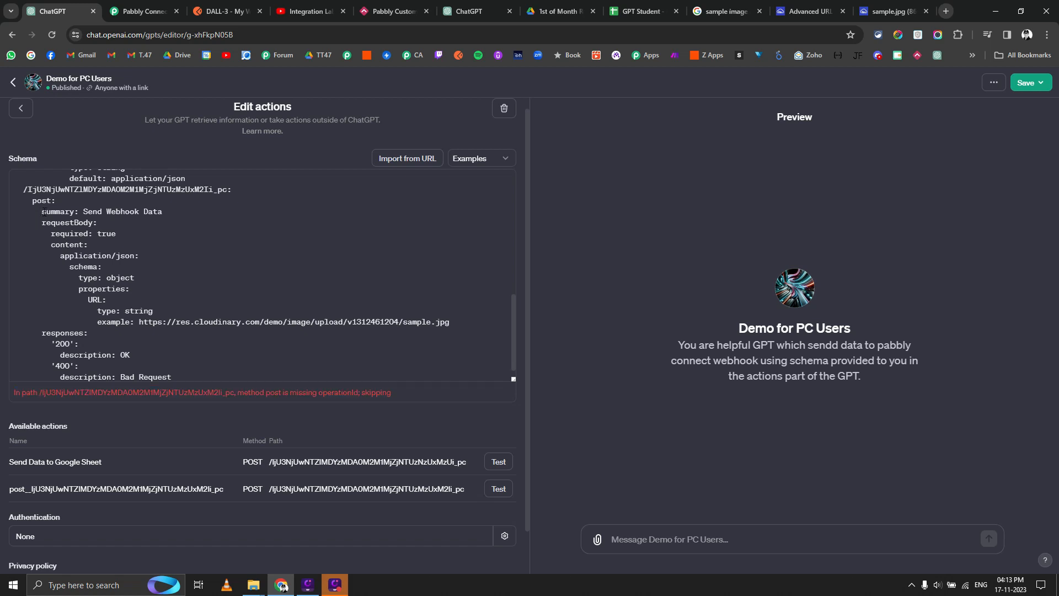
{"action": "left_click_drag", "start_coordinate": [43, 212], "coordinate": [158, 347]}
{"action": "key", "text": "ctrl+v"}
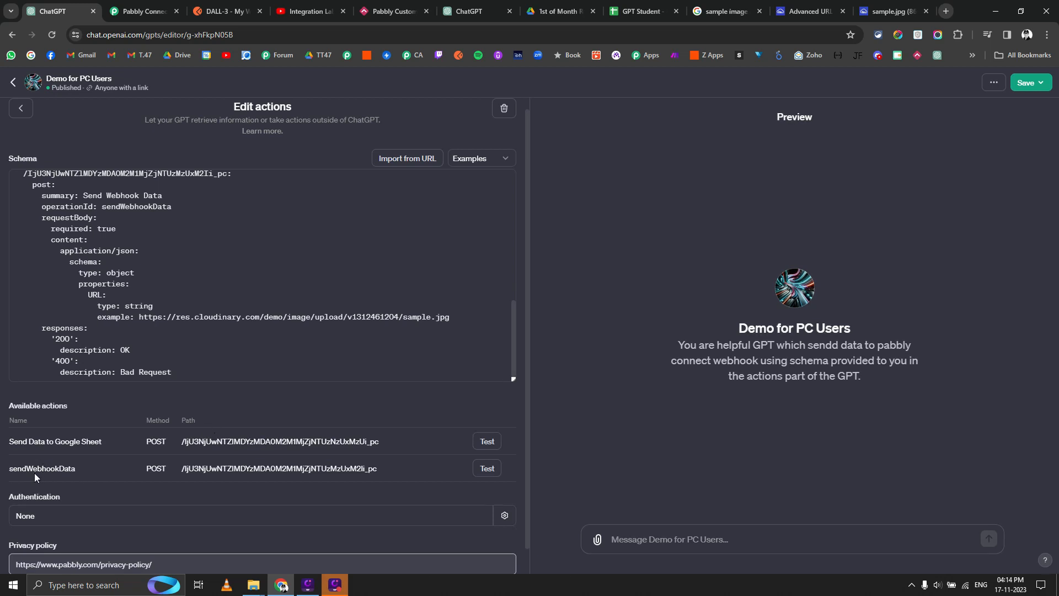
{"action": "scroll", "coordinate": [81, 328], "scroll_direction": "up", "scroll_amount": 3}
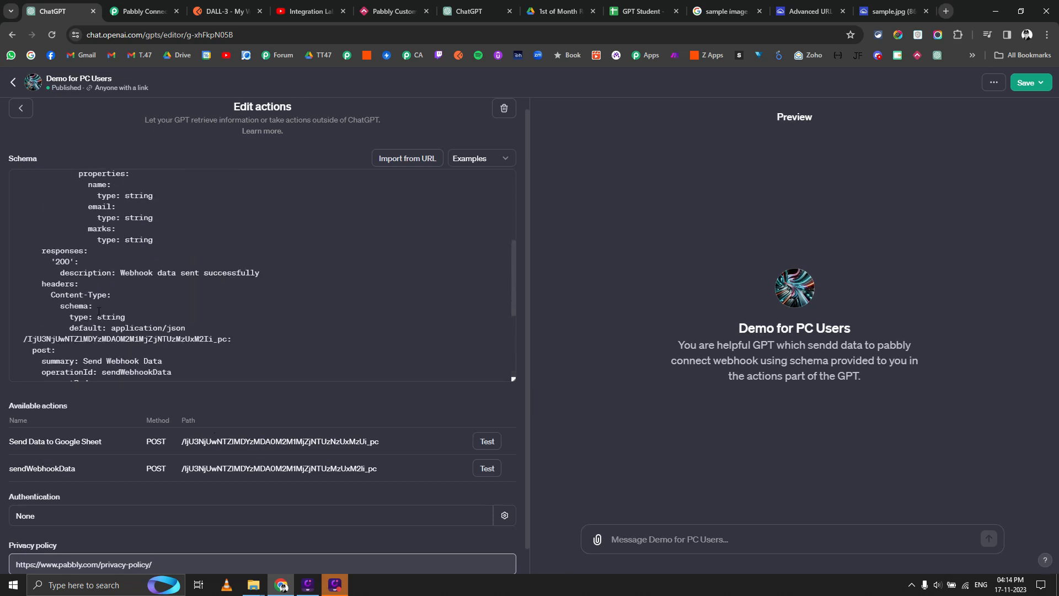
{"action": "scroll", "coordinate": [98, 312], "scroll_direction": "down", "scroll_amount": 1}
Change the summary to 'Upload Dall E 3 Image to Imagekit Storage' and select it for reuse.
{"action": "left_click_drag", "start_coordinate": [84, 306], "coordinate": [163, 306]}
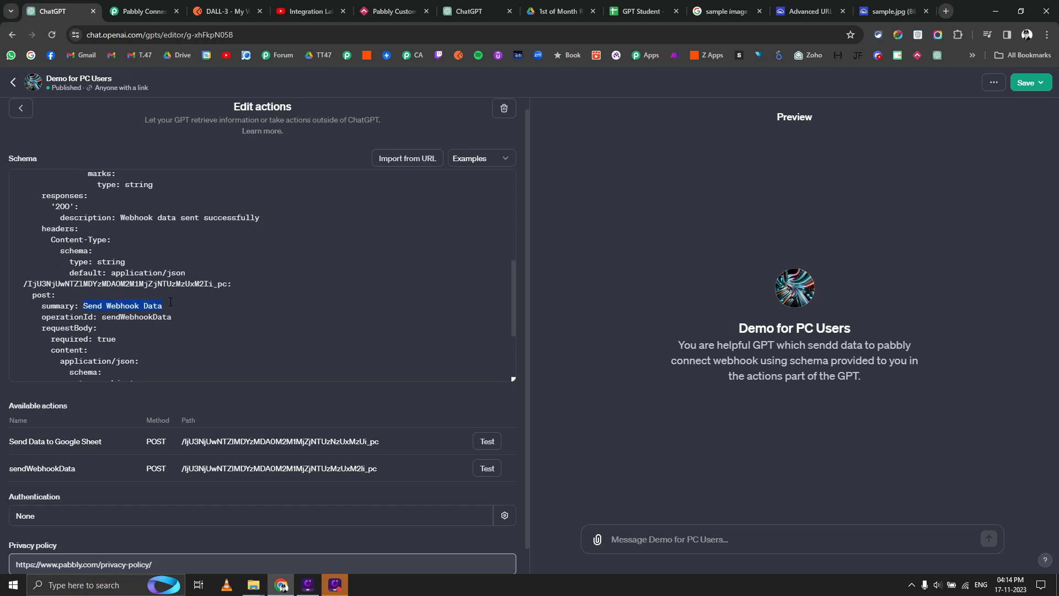
{"action": "type", "text": "Upload Dall E 3 Image to Imagekit "}
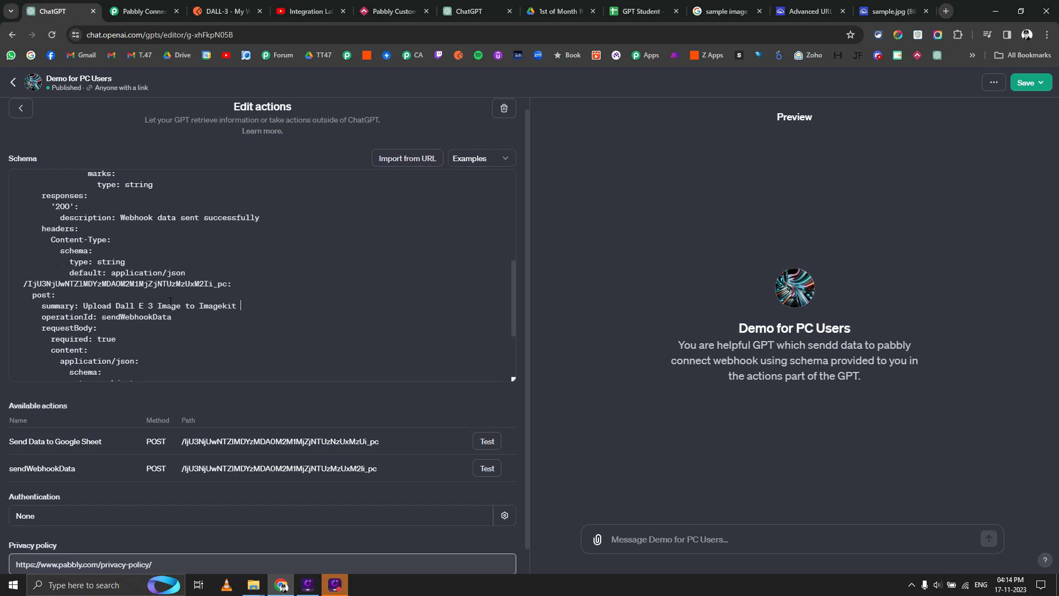
{"action": "type", "text": "Storage"}
{"action": "scroll", "coordinate": [249, 315], "scroll_direction": "down", "scroll_amount": 1}
{"action": "scroll", "coordinate": [249, 315], "scroll_direction": "down", "scroll_amount": 3}
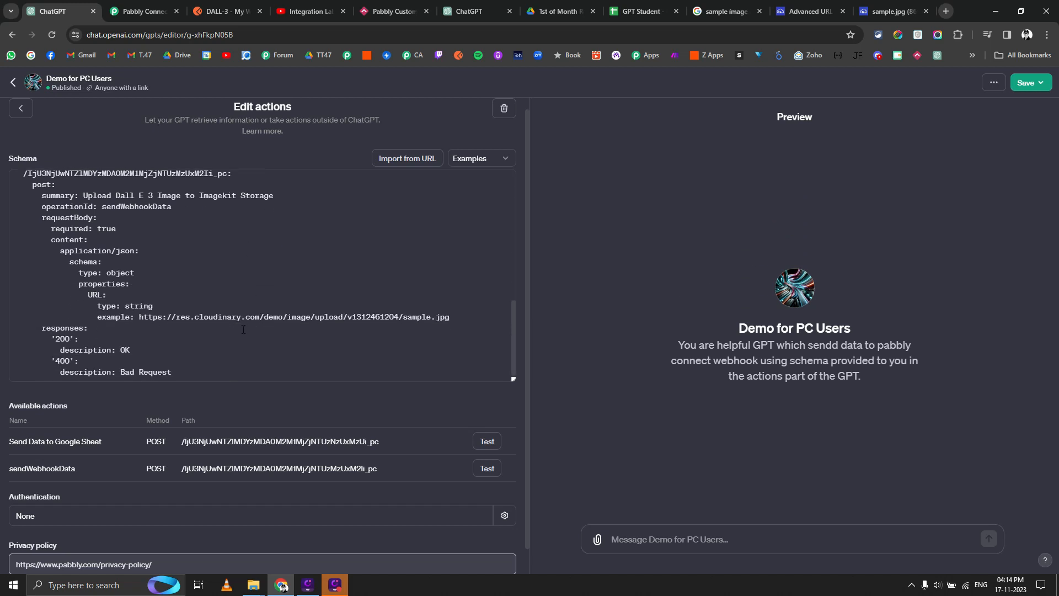
{"action": "scroll", "coordinate": [243, 330], "scroll_direction": "up", "scroll_amount": 3}
{"action": "scroll", "coordinate": [223, 331], "scroll_direction": "down", "scroll_amount": 2}
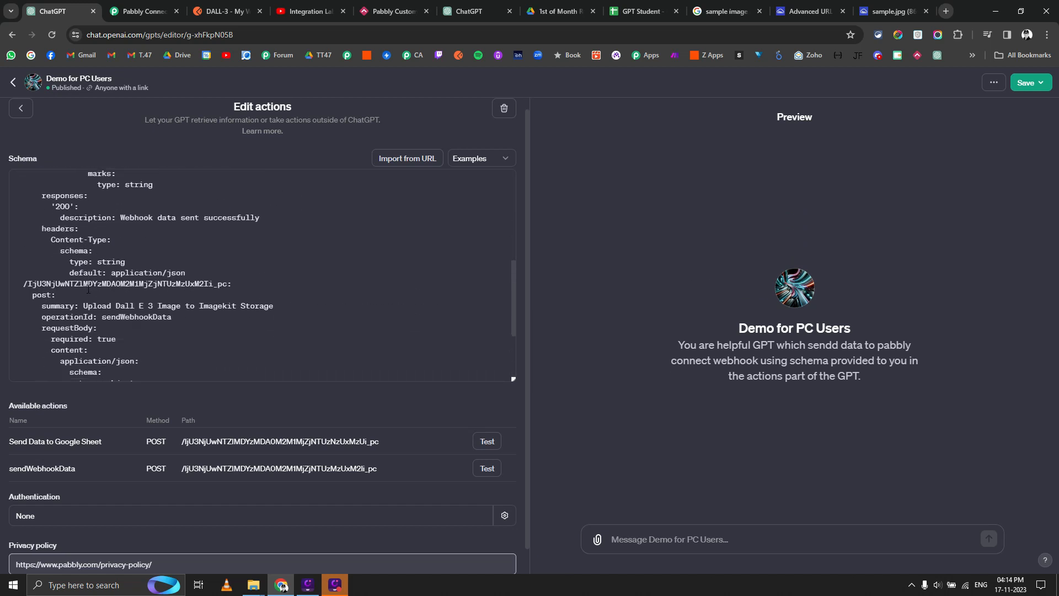
{"action": "left_click_drag", "start_coordinate": [83, 306], "coordinate": [267, 305]}
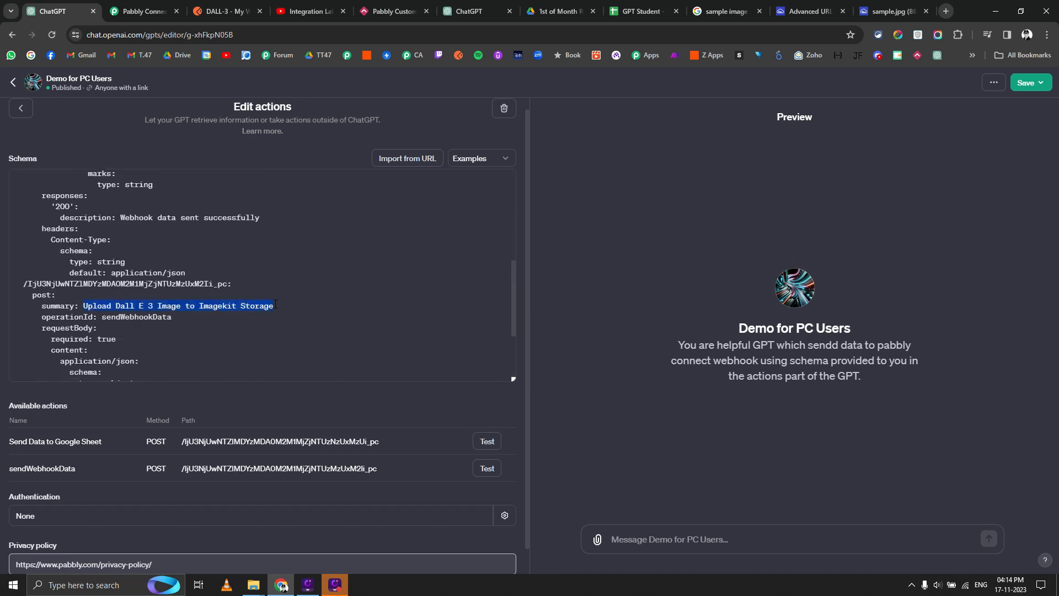
Set the operationId to the summary text and save the GPT.
{"action": "double_click", "coordinate": [153, 317]}
{"action": "type", "text": "Upload Dall E 3 Image to Imagekit Storage"}
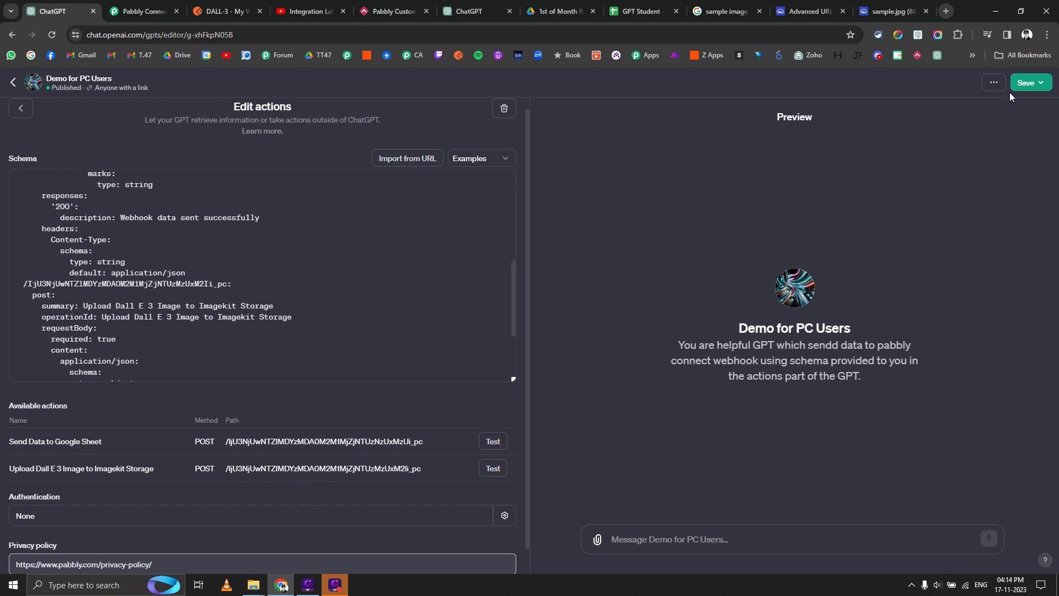
{"action": "left_click", "coordinate": [1026, 83]}
{"action": "left_click", "coordinate": [953, 243]}
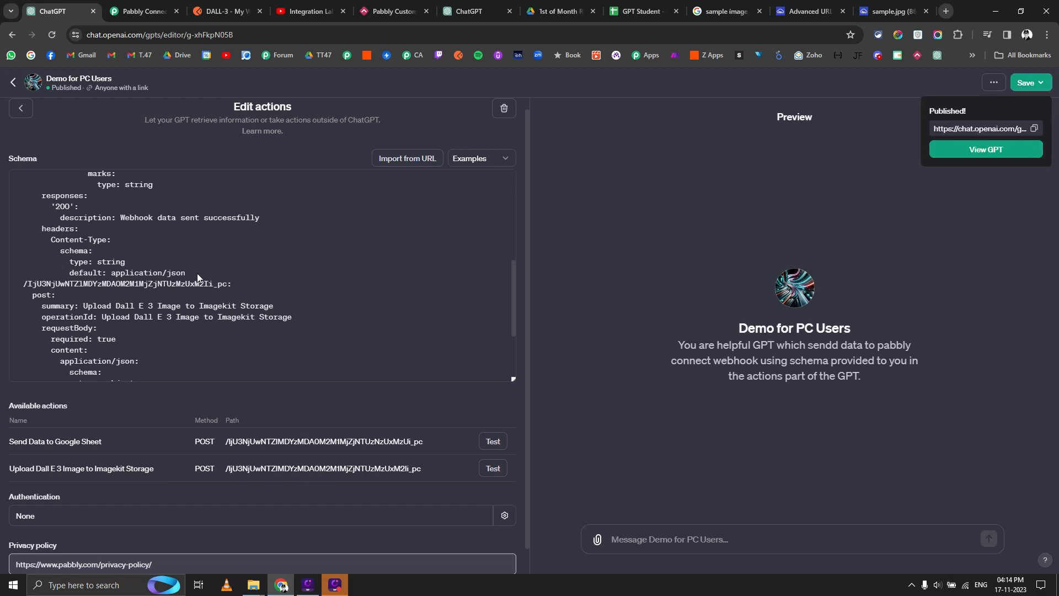
Enable DALL-E Image Generation, publish the update, and open the GPT.
{"action": "left_click", "coordinate": [21, 108]}
{"action": "scroll", "coordinate": [58, 479], "scroll_direction": "down", "scroll_amount": 1}
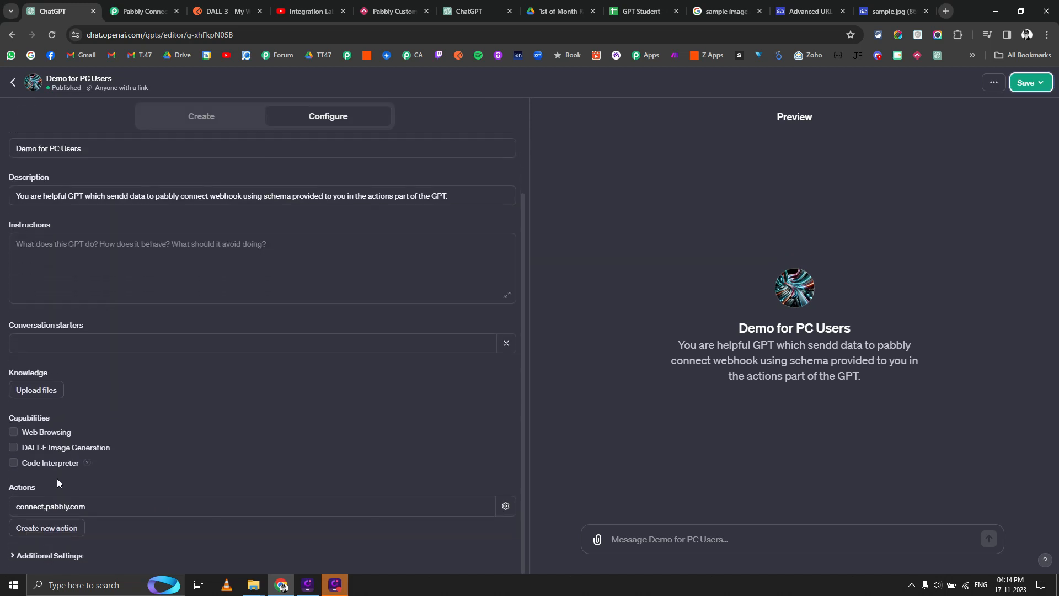
{"action": "left_click", "coordinate": [48, 449]}
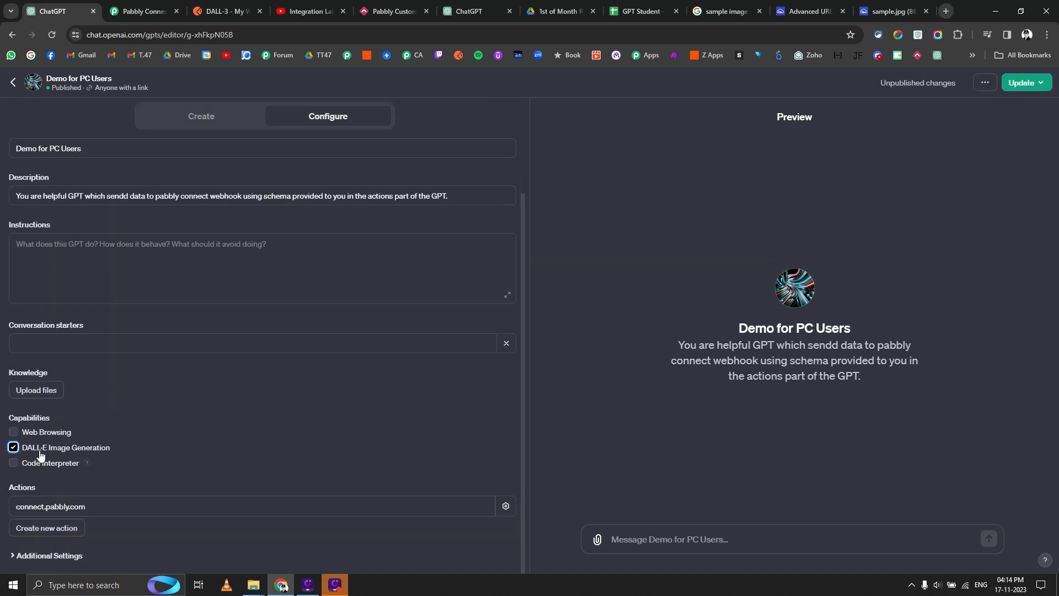
{"action": "left_click", "coordinate": [1024, 83]}
{"action": "left_click", "coordinate": [976, 243]}
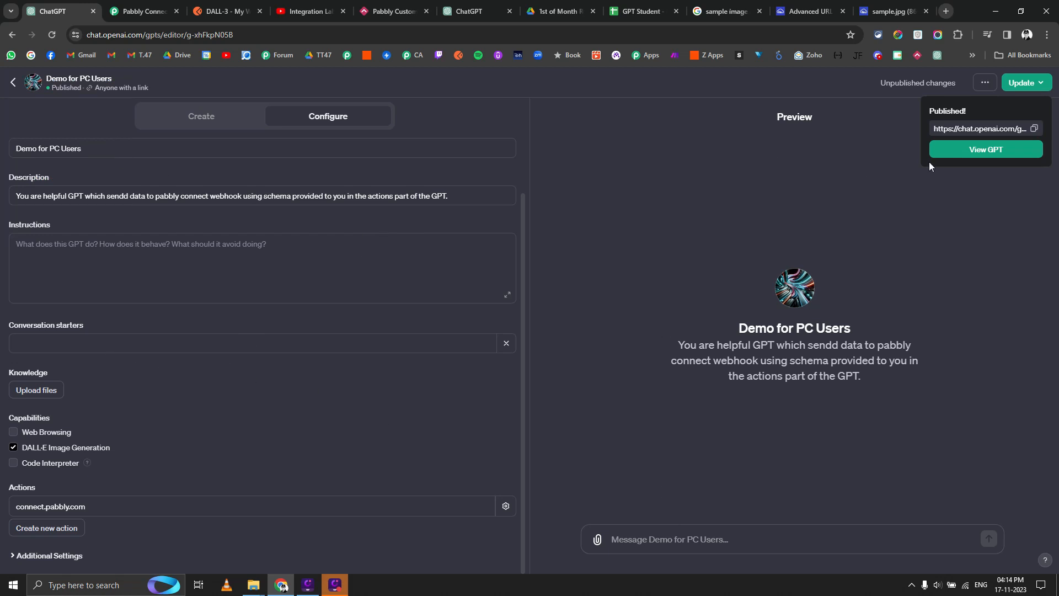
{"action": "left_click", "coordinate": [987, 149]}
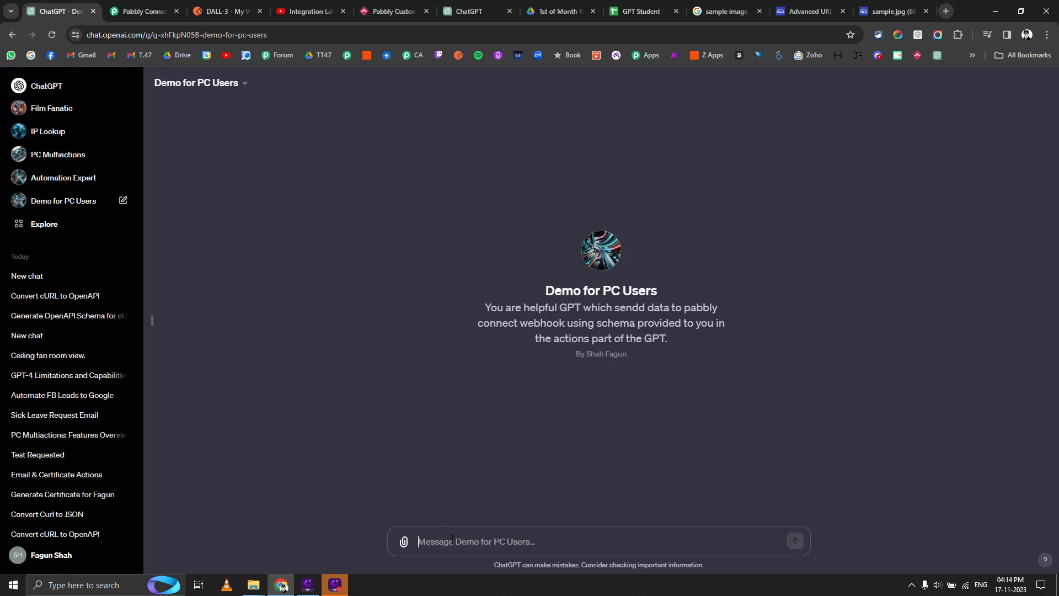
Ask the GPT "What actions you can do based on the schema you have been provided?".
{"action": "type", "text": "Wha"}
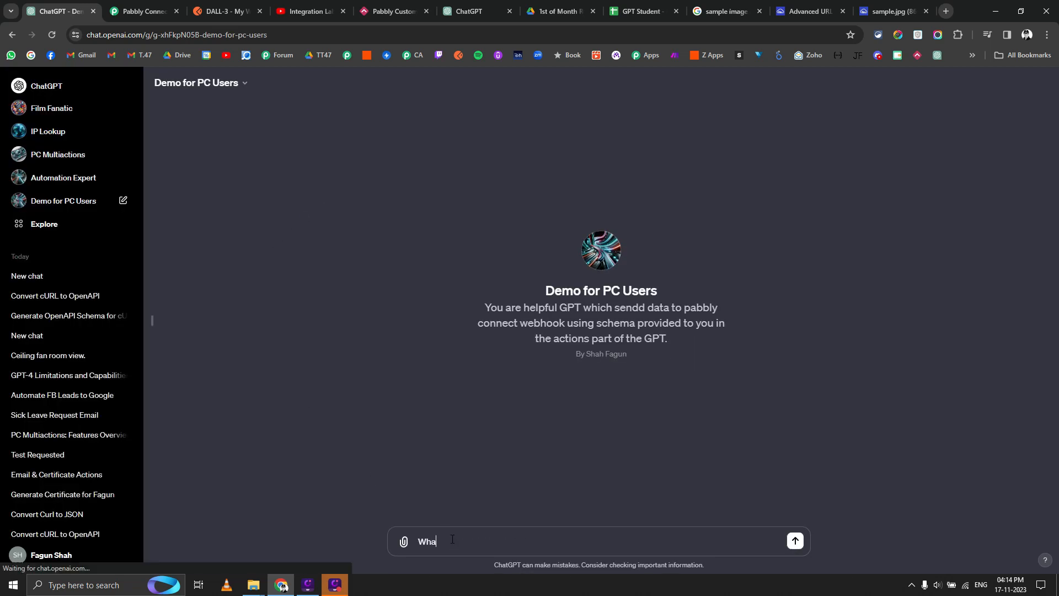
{"action": "type", "text": "t actions you c"}
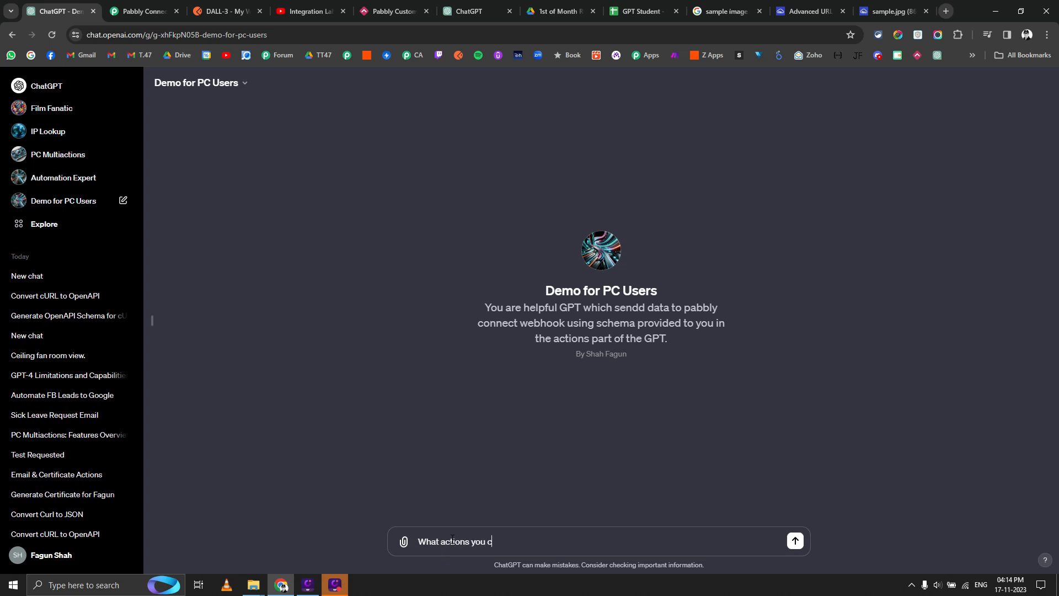
{"action": "type", "text": "an do based o t the schema you have"}
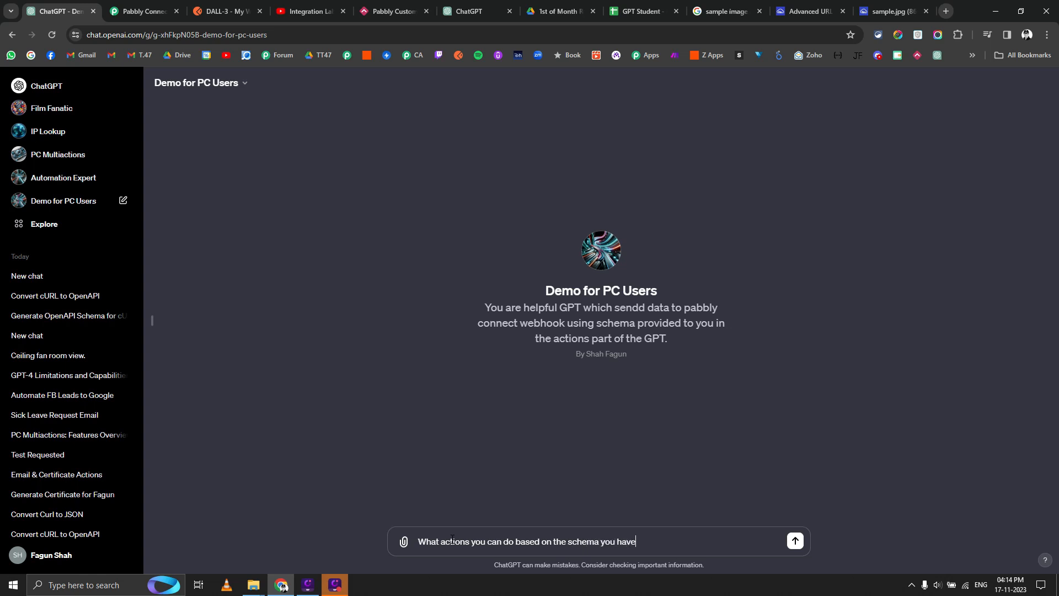
{"action": "type", "text": " been provided?"}
{"action": "key", "text": "Return"}
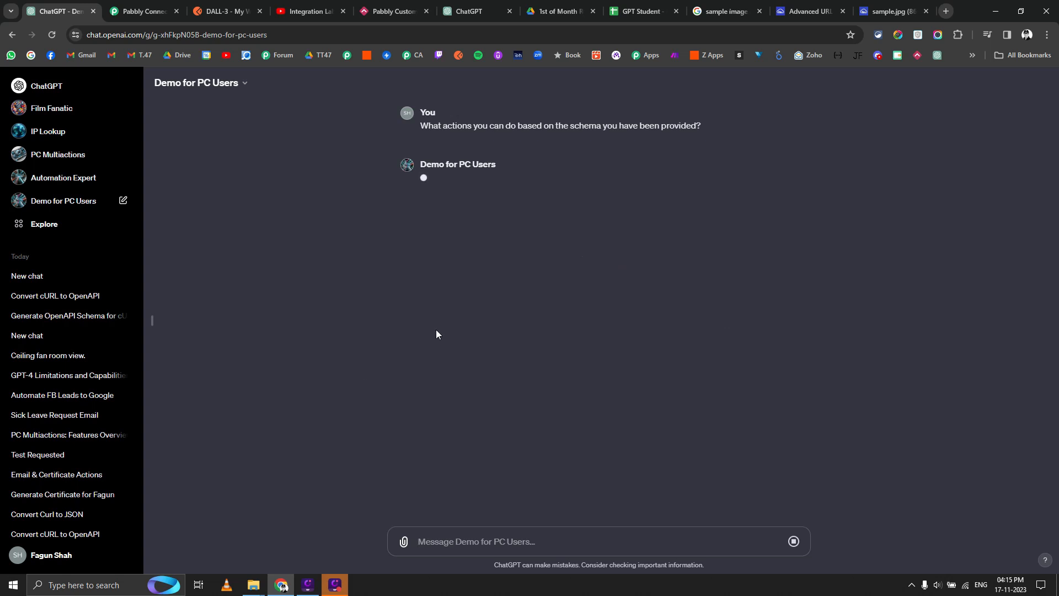
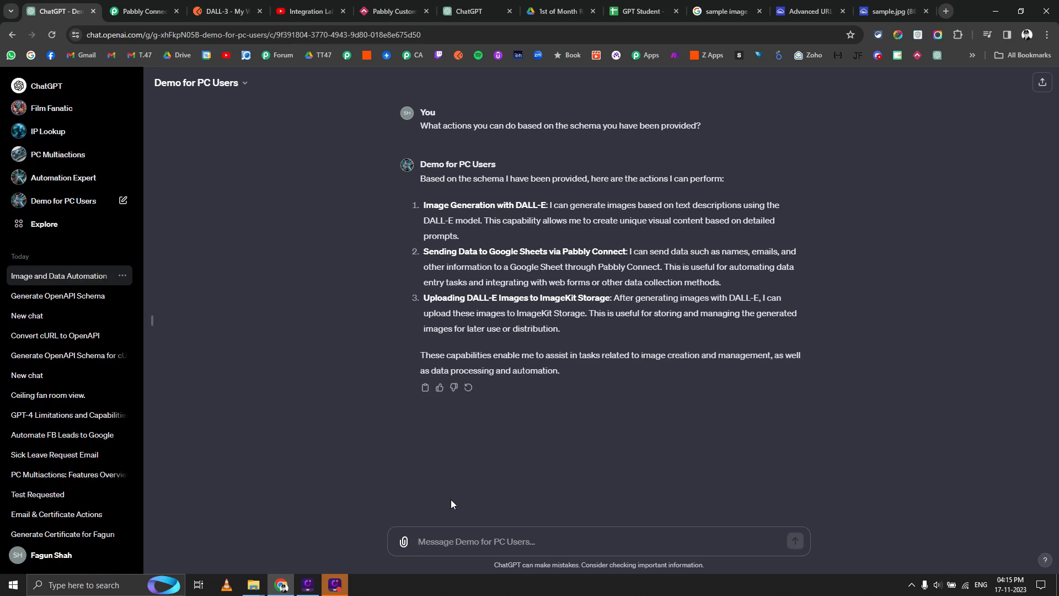
Ask what DALL-E 3 needs, then request an image of India's team lifting the 2023 World Cup at Narendra Modi stadium.
{"action": "type", "text": "I want to"}
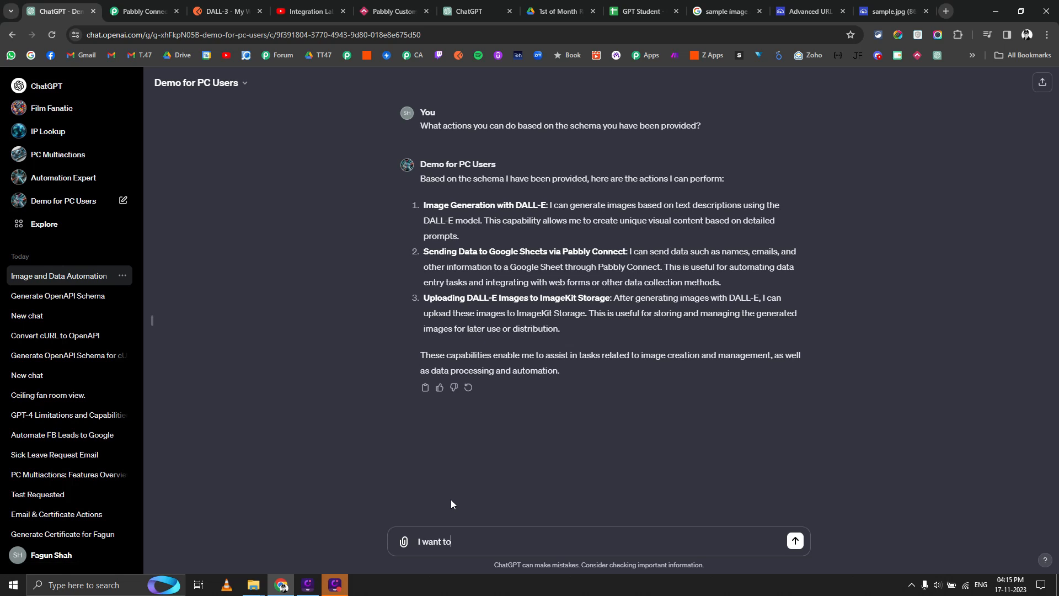
{"action": "type", "text": " generate the image with DALL"}
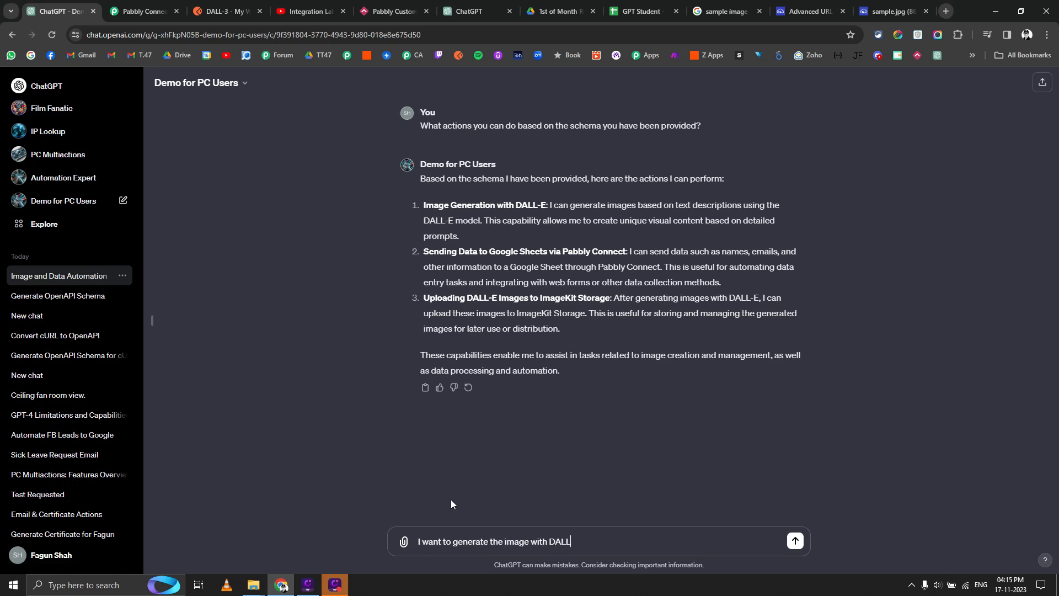
{"action": "type", "text": "-3 what you need?"}
{"action": "key", "text": "Return"}
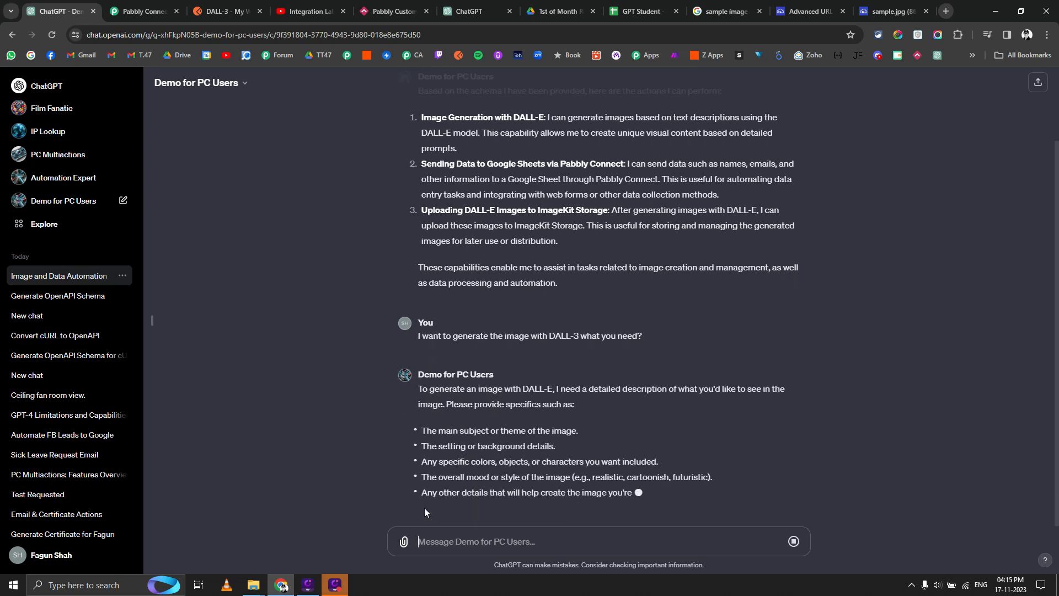
{"action": "type", "text": "Gee"}
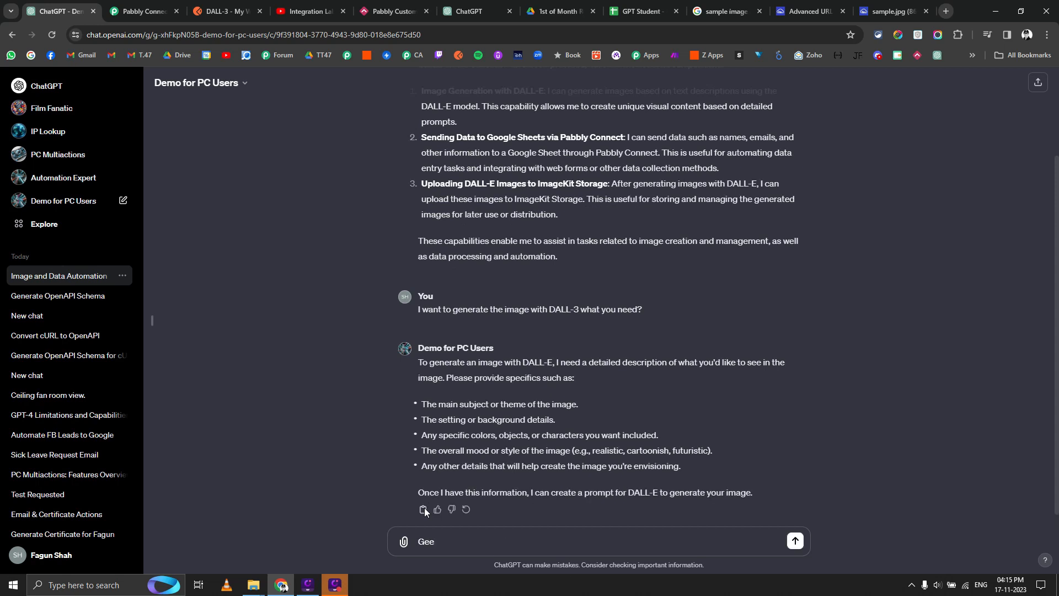
{"action": "key", "text": "BackSpace"}
{"action": "type", "text": "ner"}
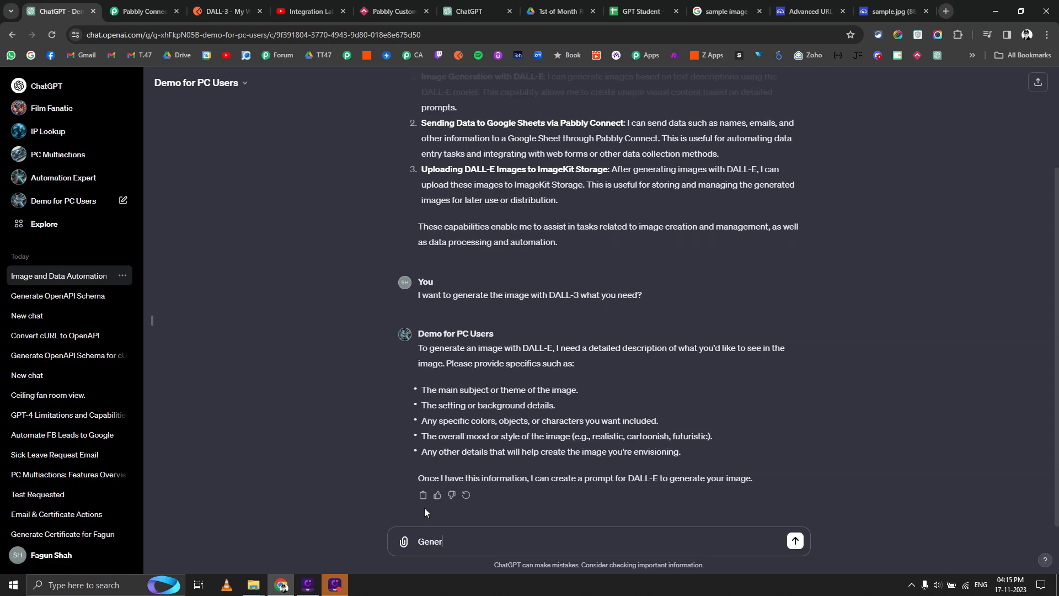
{"action": "type", "text": "ate the imag eof Indian cricket team lifitng the work"}
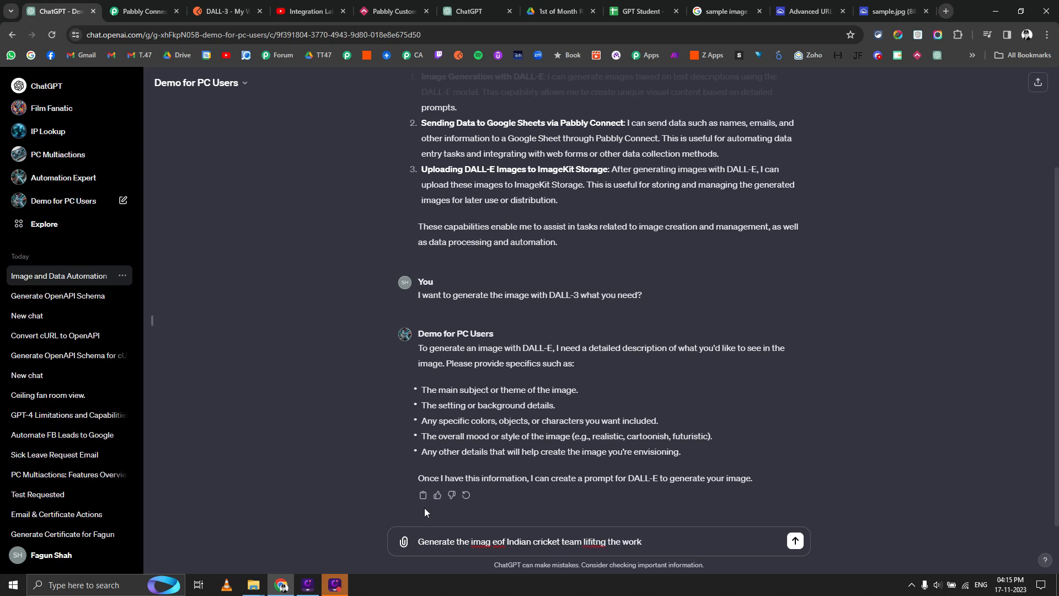
{"action": "type", "text": "rldcup of 2023"}
{"action": "type", "text": "in Narendra Modi sta"}
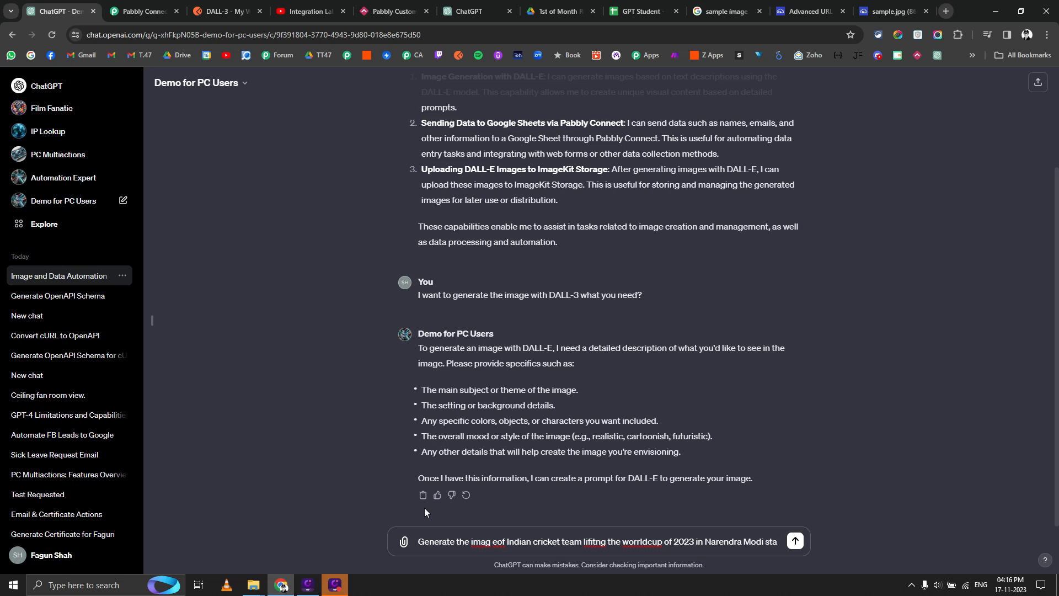
{"action": "type", "text": "tdium"}
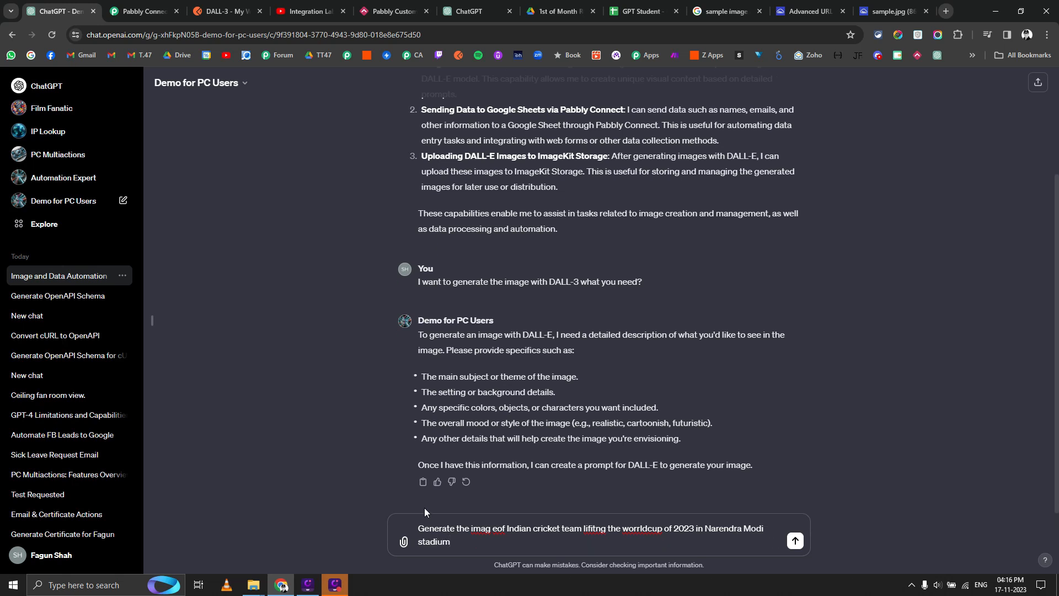
{"action": "key", "text": "Return"}
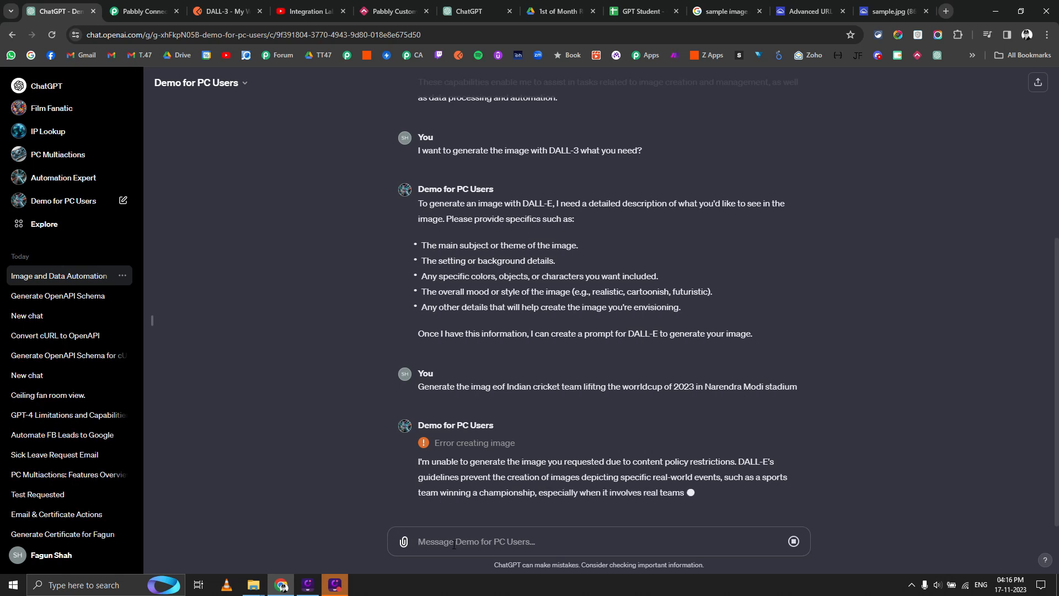
Stop the refusal reply and send 'Generate happy diwali image'.
{"action": "type", "text": "Generate "}
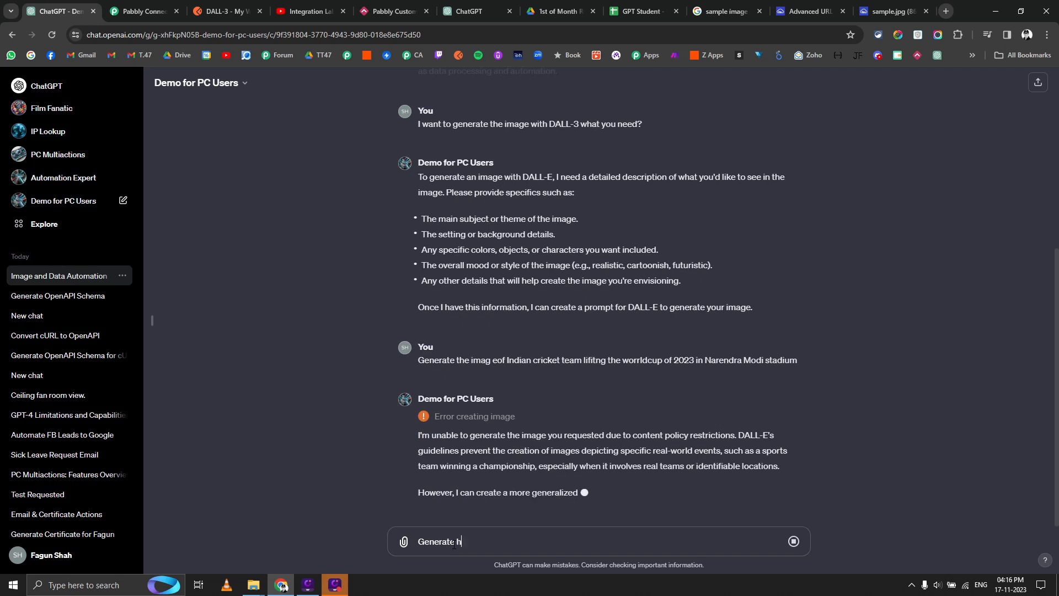
{"action": "type", "text": "happy diwali image"}
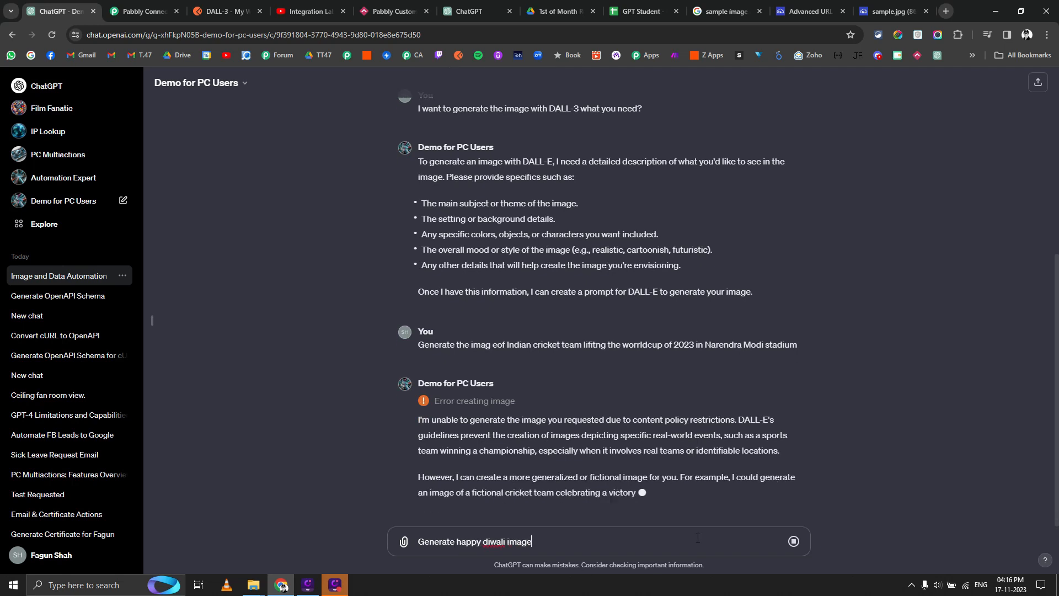
{"action": "left_click", "coordinate": [798, 545]}
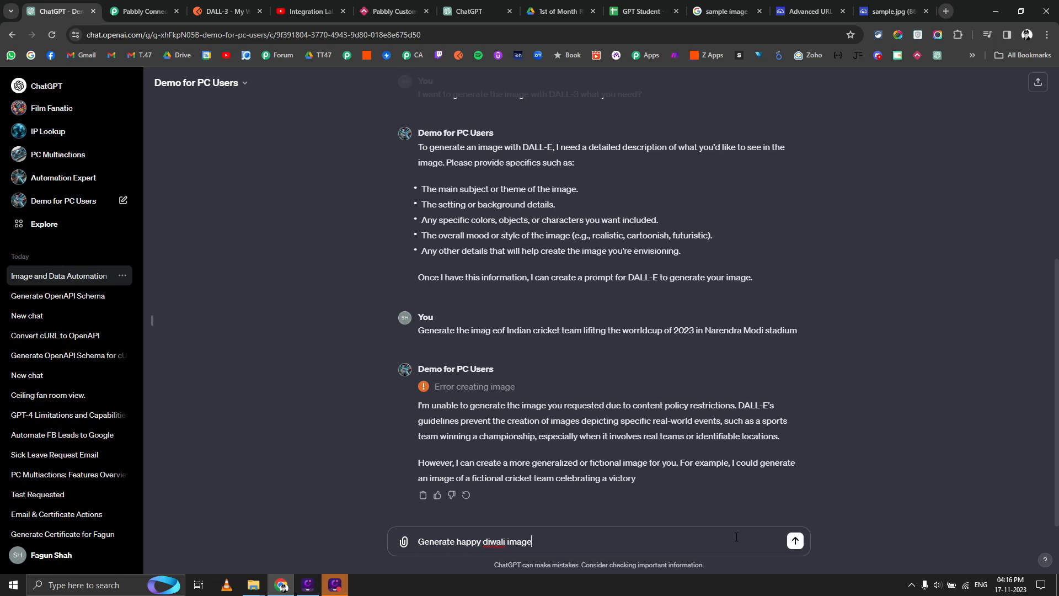
{"action": "key", "text": "Return"}
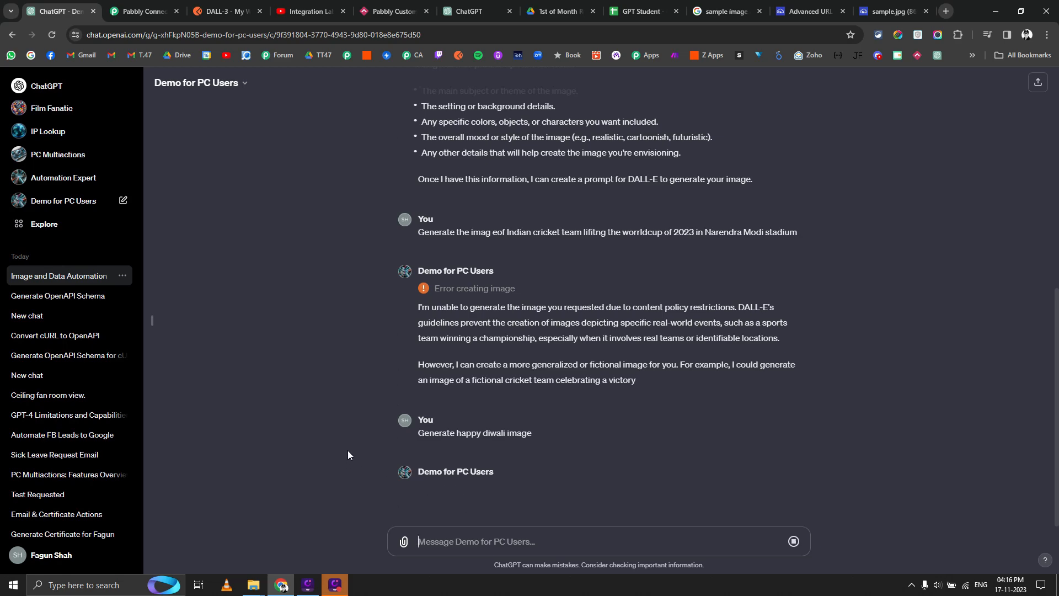
Send 'Upload this image to imagekit storage', allow the connect.pabbly.com call, and go to Pabbly Connect.
{"action": "left_click", "coordinate": [460, 544]}
{"action": "type", "text": "Upload t"}
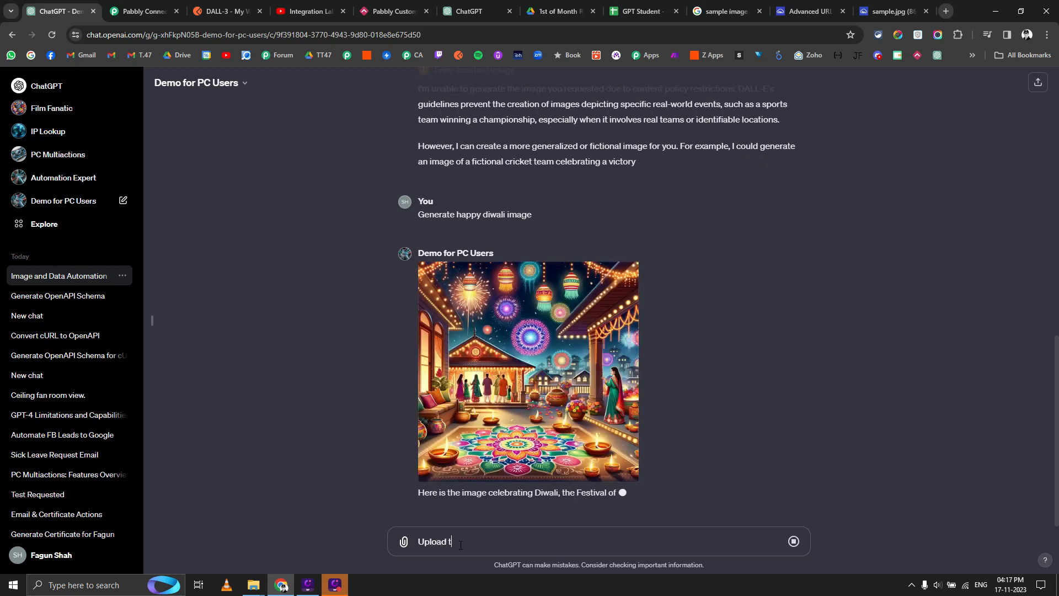
{"action": "type", "text": "his image to i"}
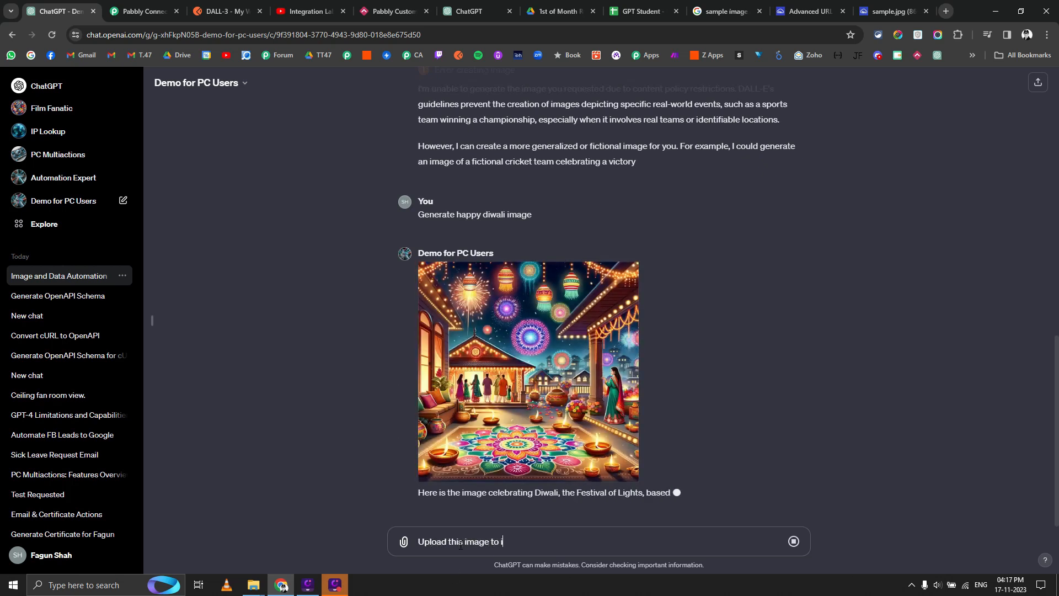
{"action": "type", "text": "magekit storage"}
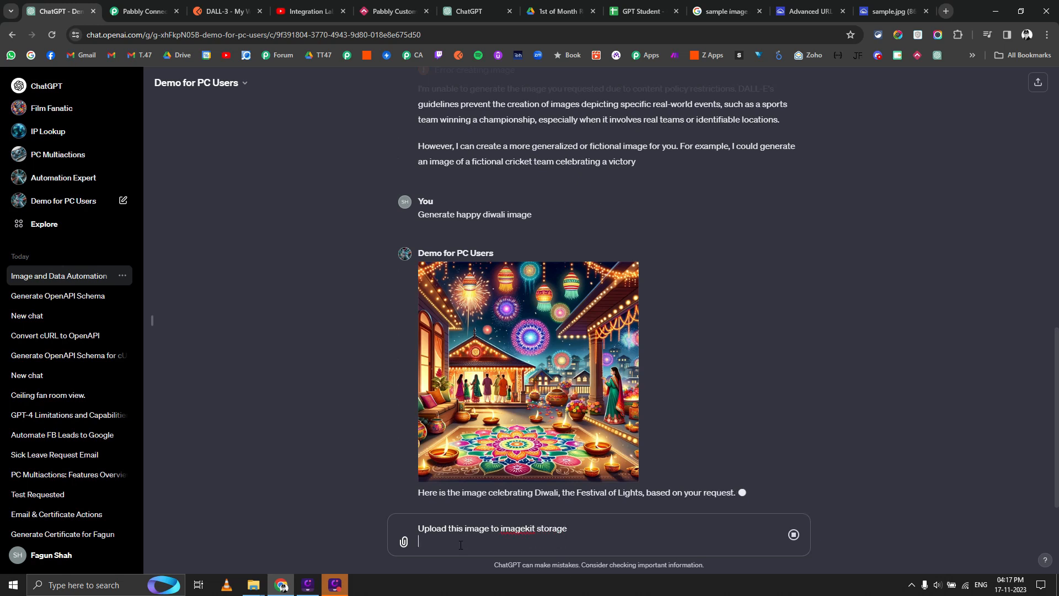
{"action": "key", "text": "shift+Return"}
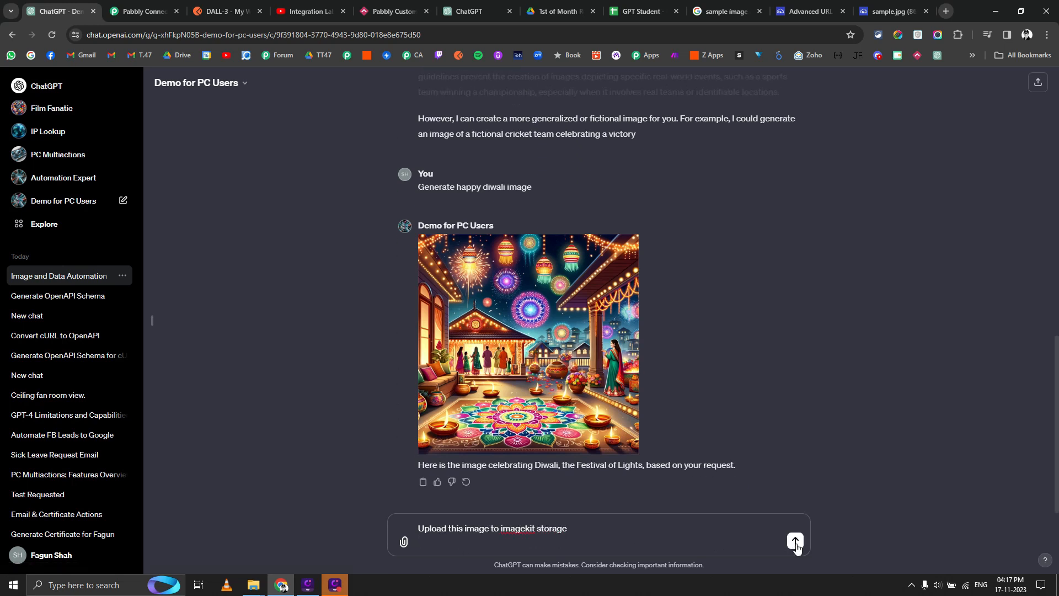
{"action": "key", "text": "Return"}
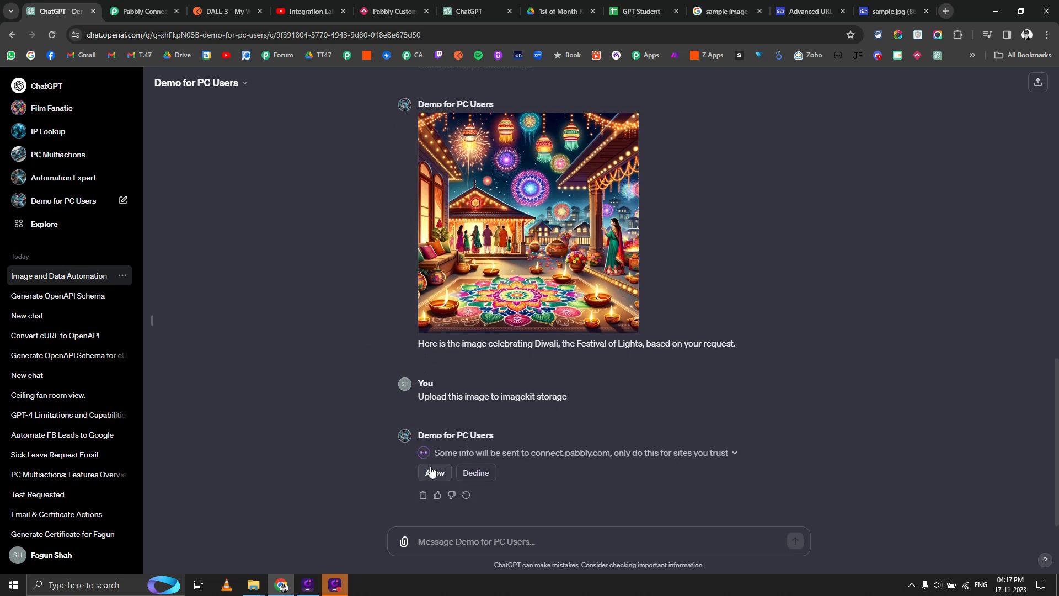
{"action": "left_click", "coordinate": [432, 473]}
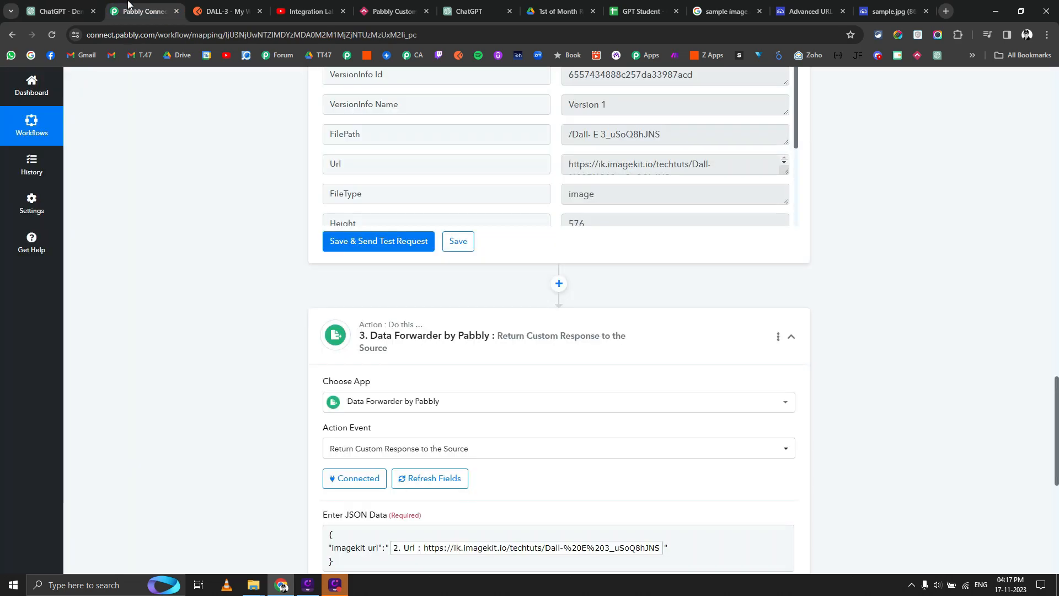
{"action": "left_click", "coordinate": [138, 11]}
Open the failed task's details, expanding the Imagekit.io Upload File step and the webhook trigger.
{"action": "scroll", "coordinate": [276, 348], "scroll_direction": "up", "scroll_amount": 9}
{"action": "left_click", "coordinate": [32, 164]}
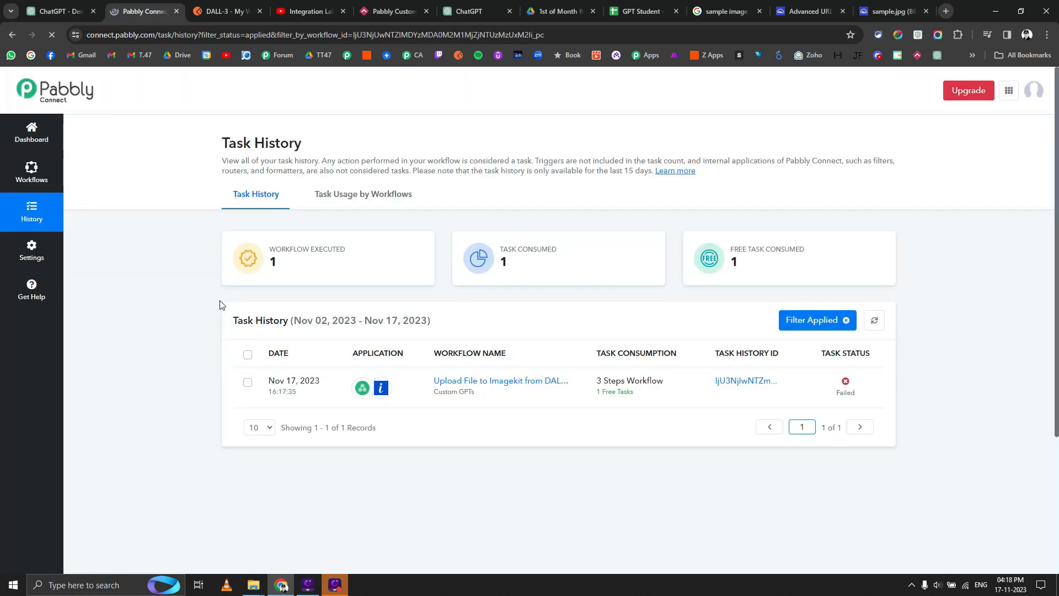
{"action": "left_click", "coordinate": [742, 387]}
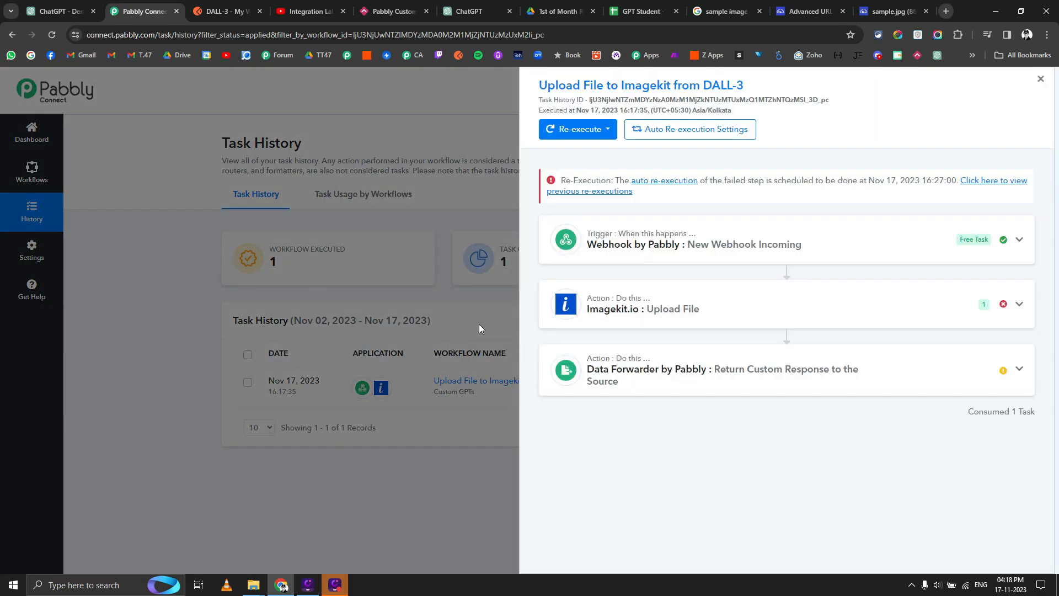
{"action": "left_click", "coordinate": [676, 310]}
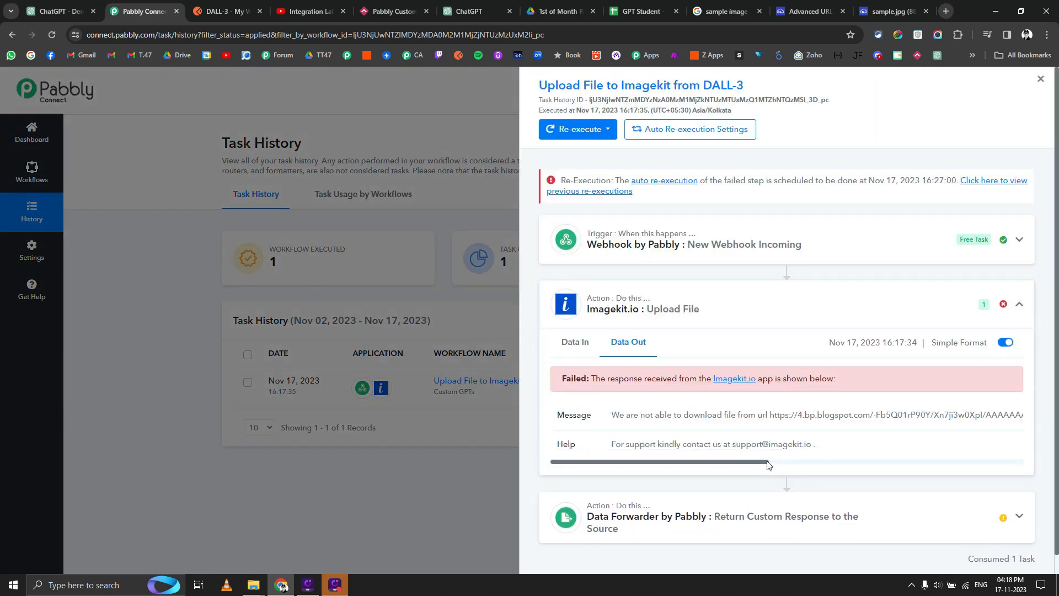
{"action": "mouse_move", "coordinate": [768, 462]}
{"action": "left_mouse_down"}
{"action": "mouse_move", "coordinate": [1049, 467]}
{"action": "mouse_move", "coordinate": [780, 465]}
{"action": "left_mouse_up"}
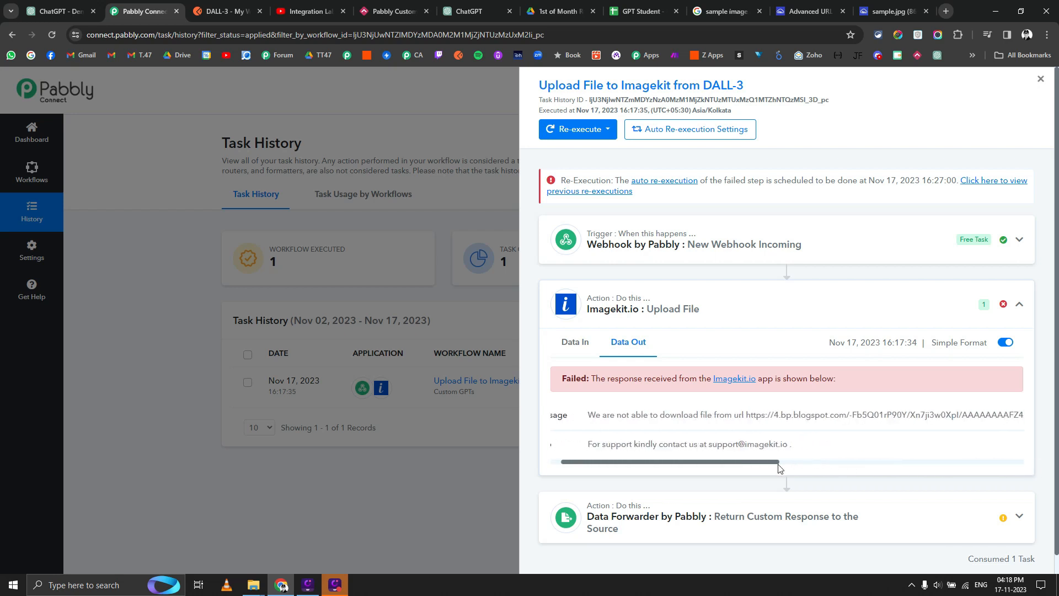
{"action": "left_click", "coordinate": [656, 238]}
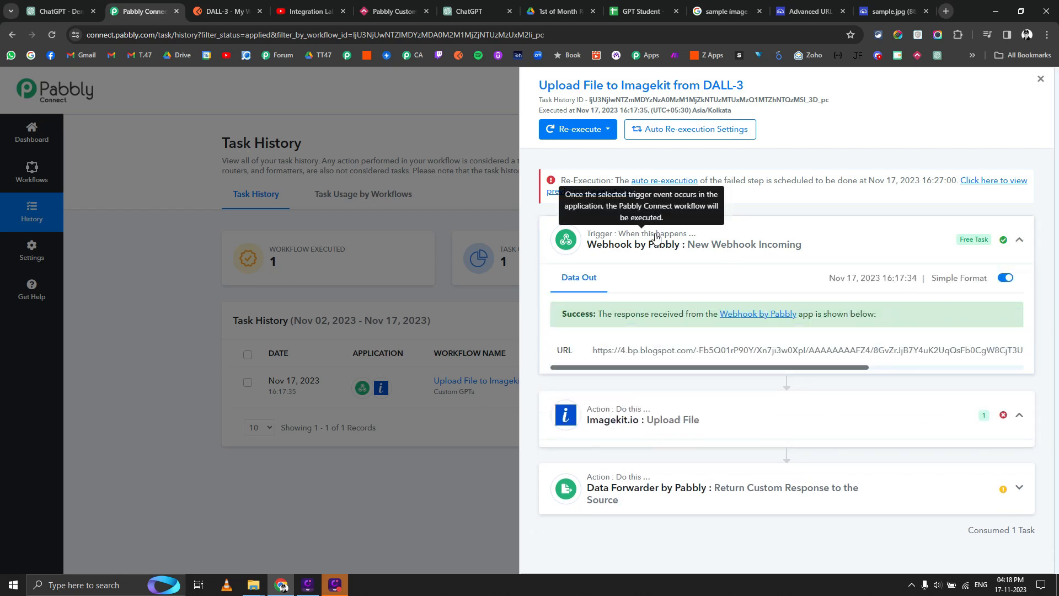
Open the received image URL in a new tab, showing a 400 error, then return to ChatGPT.
{"action": "triple_click", "coordinate": [668, 348]}
{"action": "right_click", "coordinate": [668, 349]}
{"action": "left_click", "coordinate": [719, 396]}
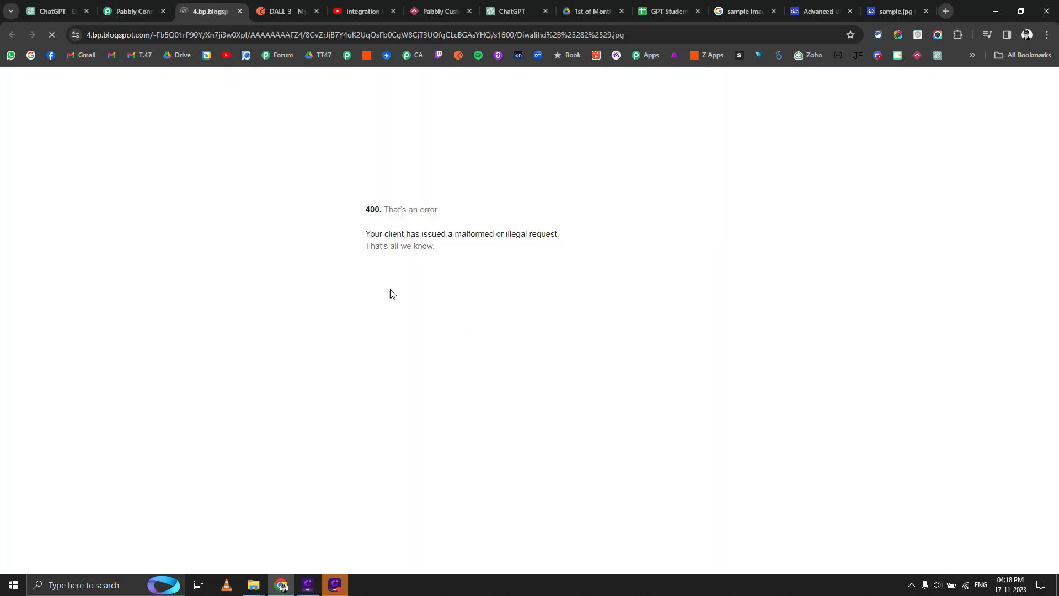
{"action": "left_click", "coordinate": [122, 6]}
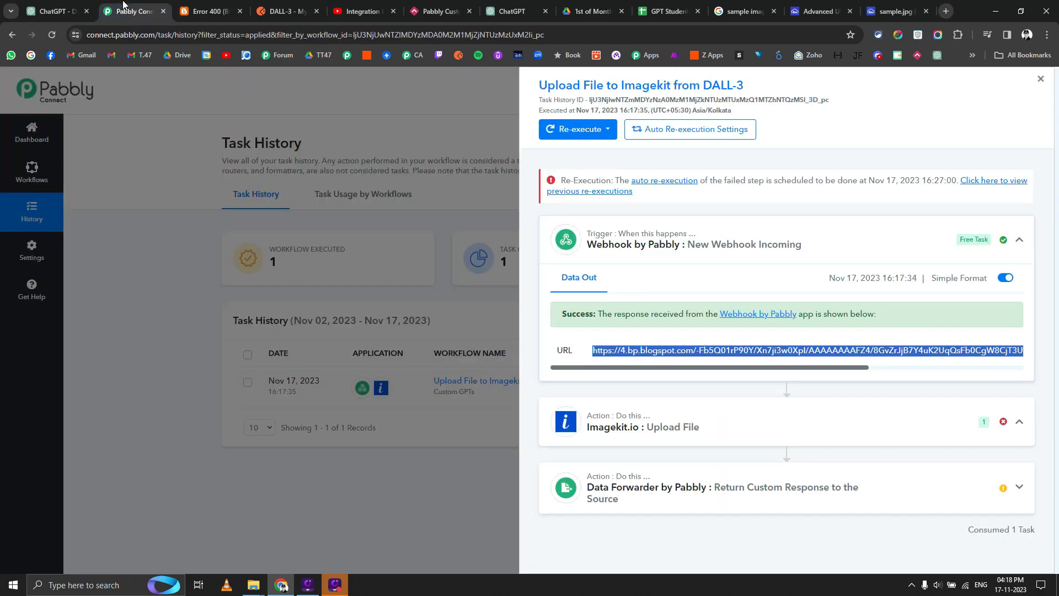
{"action": "left_click", "coordinate": [56, 4]}
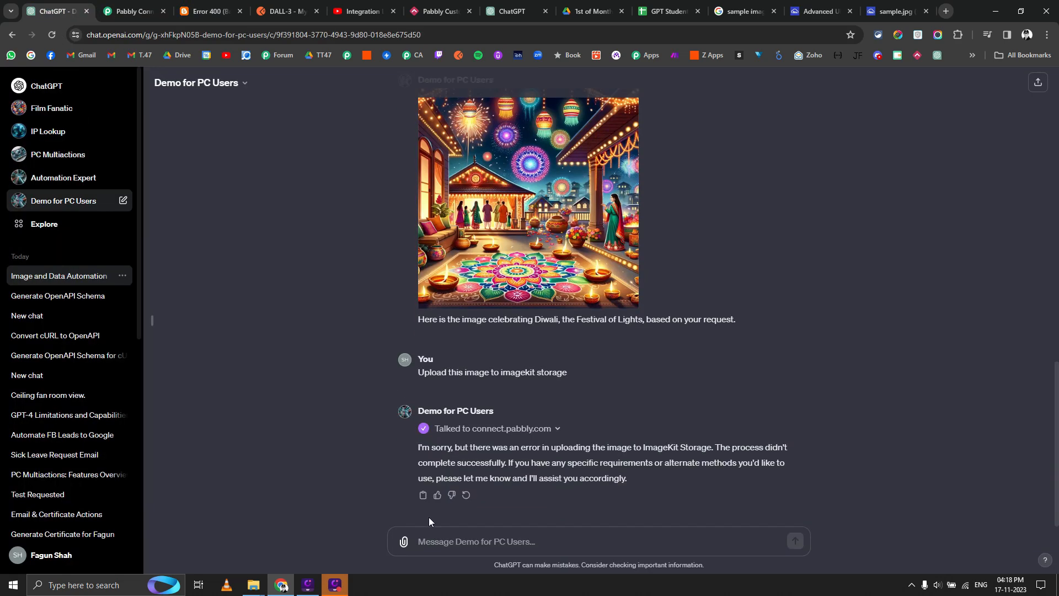
Tell the GPT it sent an invalid image URL and allow its retry via connect.pabbly.com.
{"action": "left_click", "coordinate": [475, 544]}
{"action": "type", "text": "Look"}
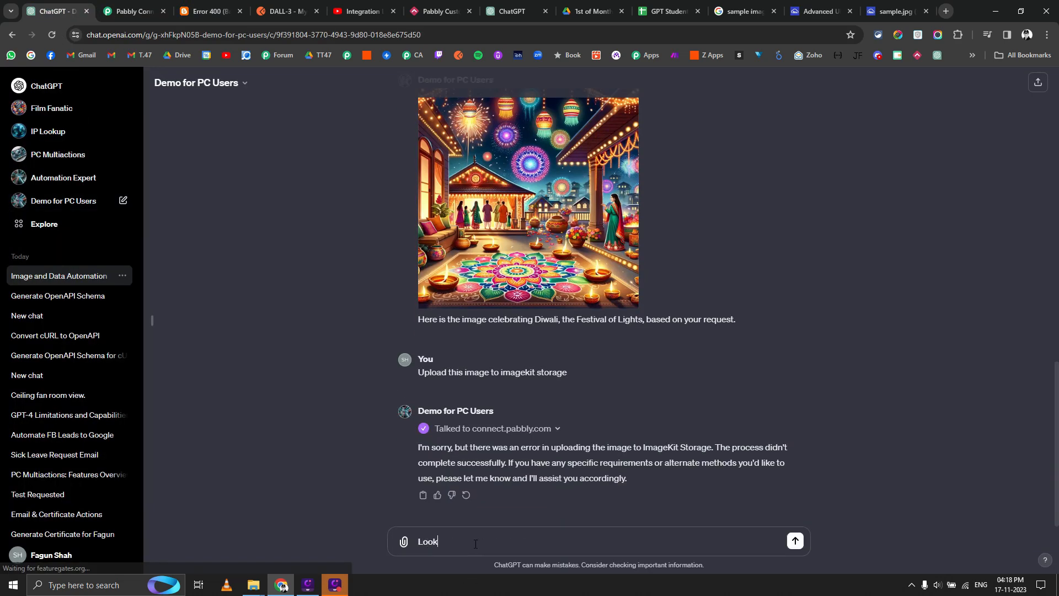
{"action": "type", "text": "s like youtriu"}
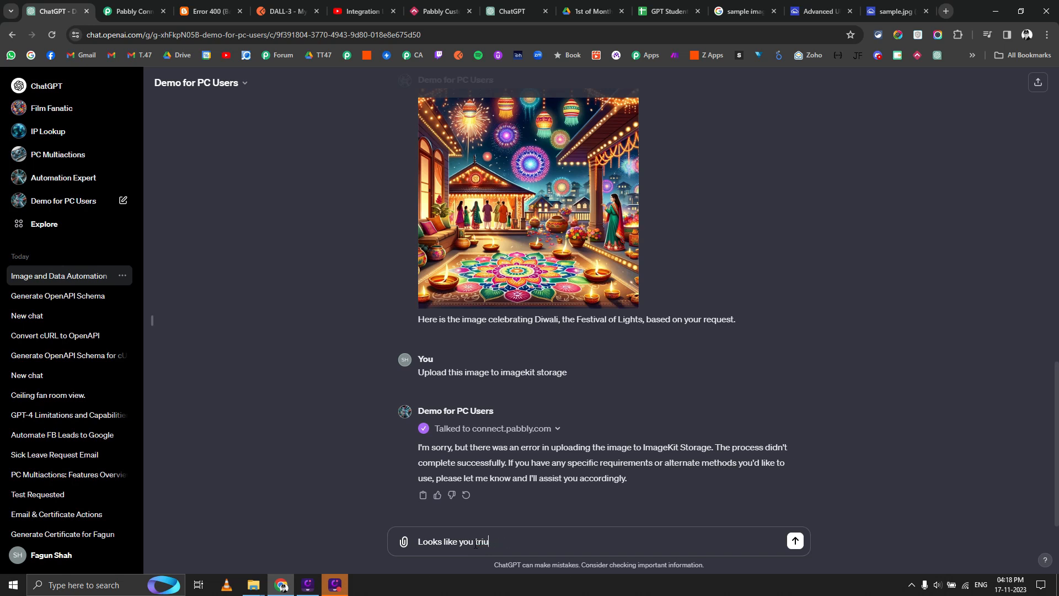
{"action": "type", "text": "eded send invalid image URL"}
{"action": "key", "text": "Return"}
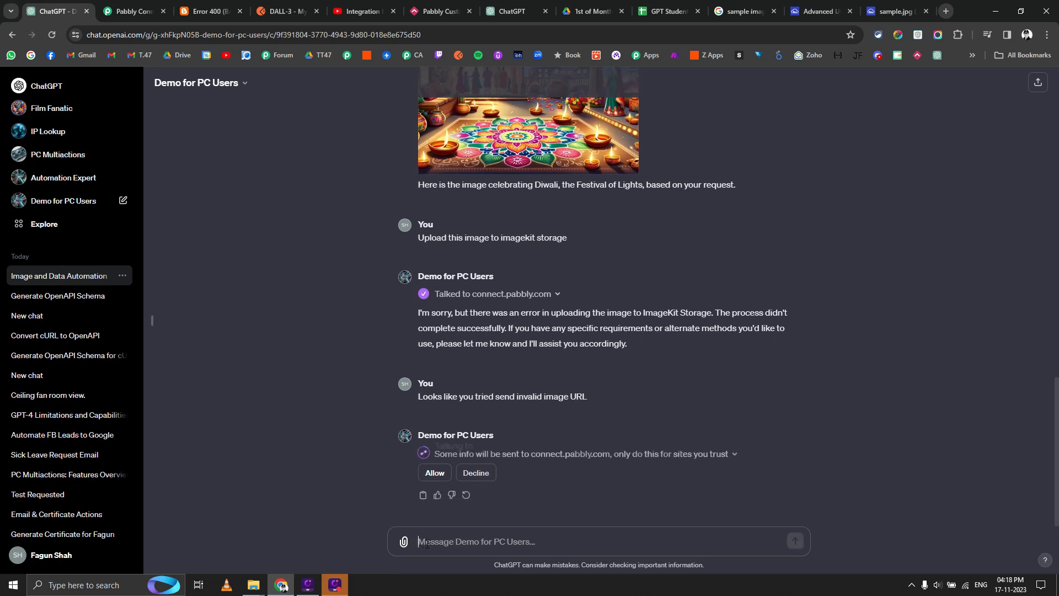
{"action": "left_click", "coordinate": [434, 474]}
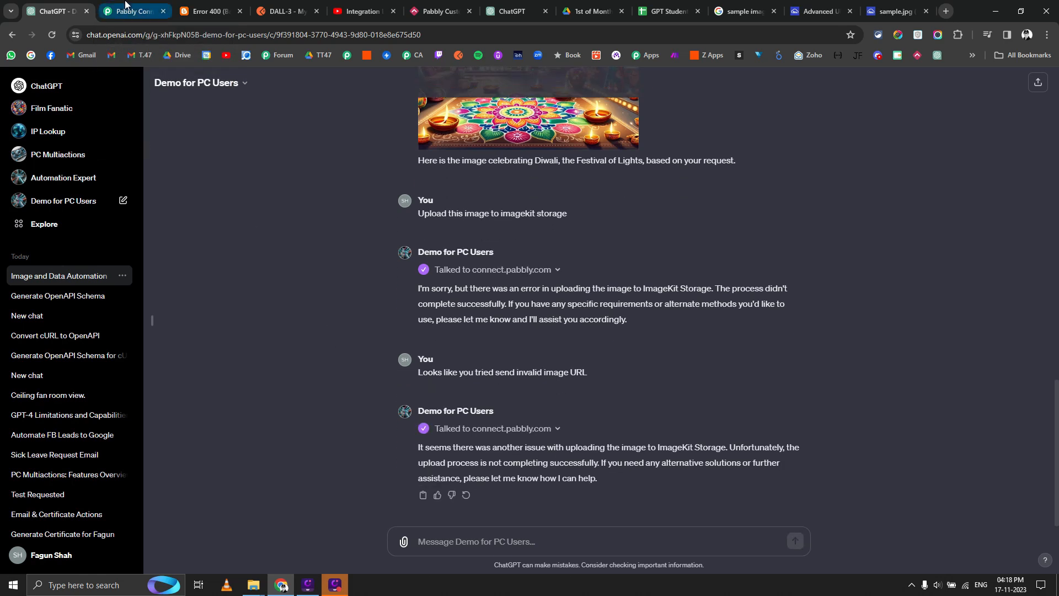
Reload Task History, open the newest failed task, and open its assets.openai.com image URL in a new tab.
{"action": "left_click", "coordinate": [125, 7]}
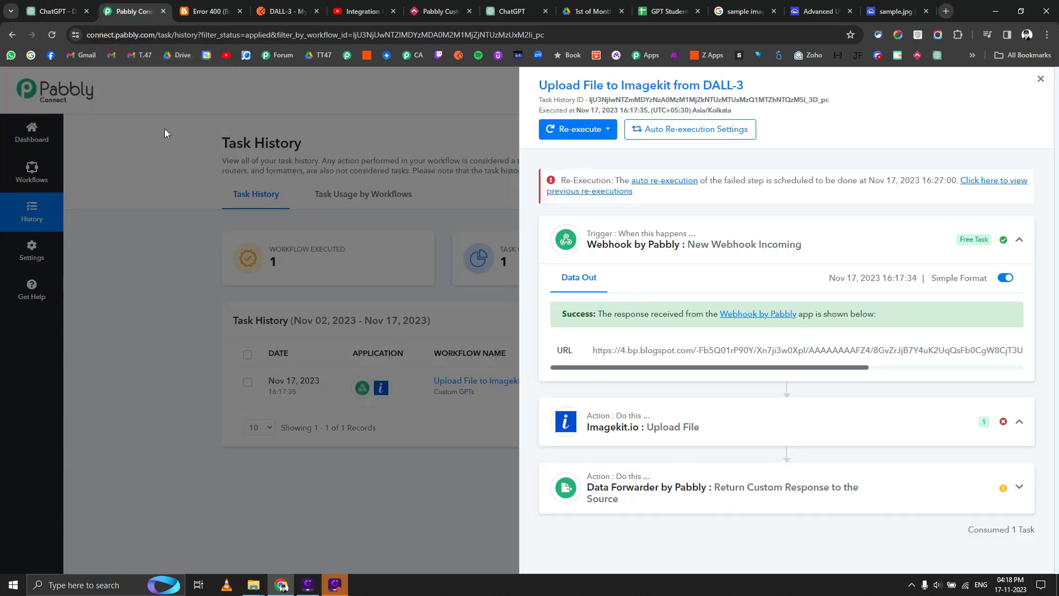
{"action": "left_click", "coordinate": [52, 34]}
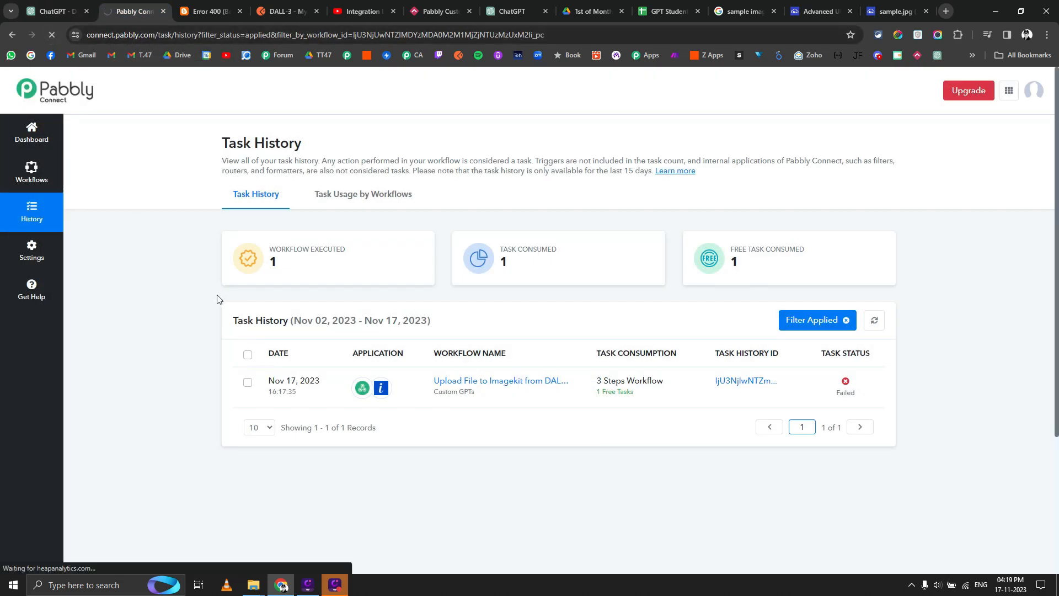
{"action": "left_click", "coordinate": [729, 381]}
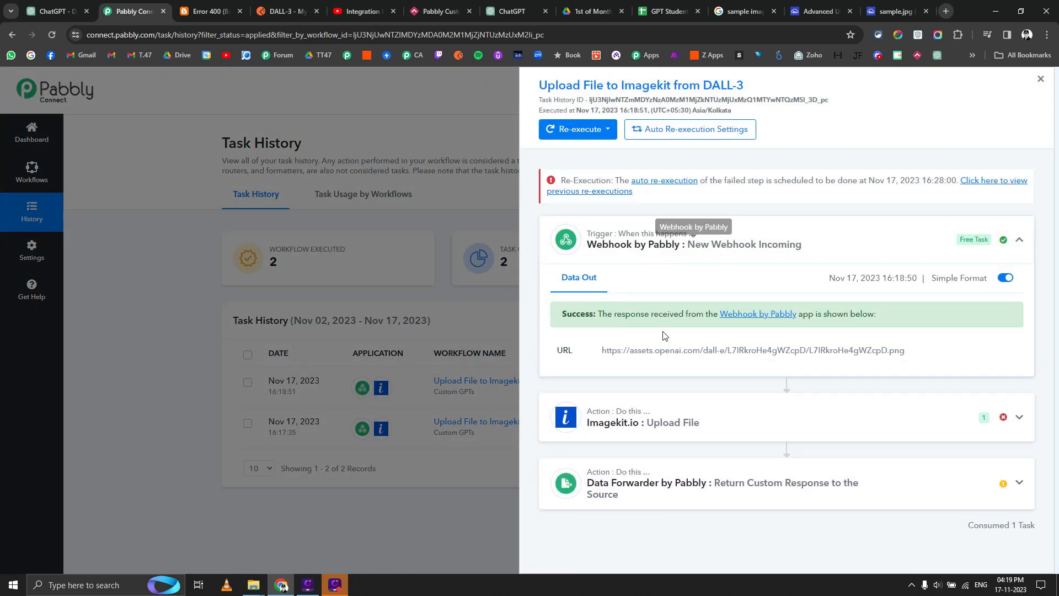
{"action": "double_click", "coordinate": [668, 350]}
{"action": "triple_click", "coordinate": [671, 347]}
{"action": "right_click", "coordinate": [671, 347]}
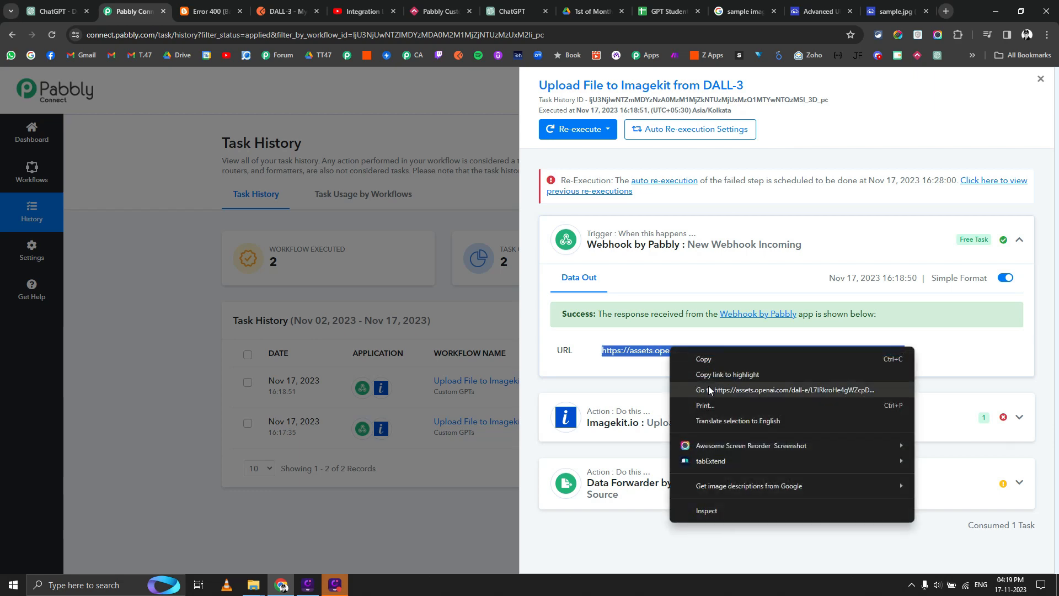
{"action": "left_click", "coordinate": [712, 389]}
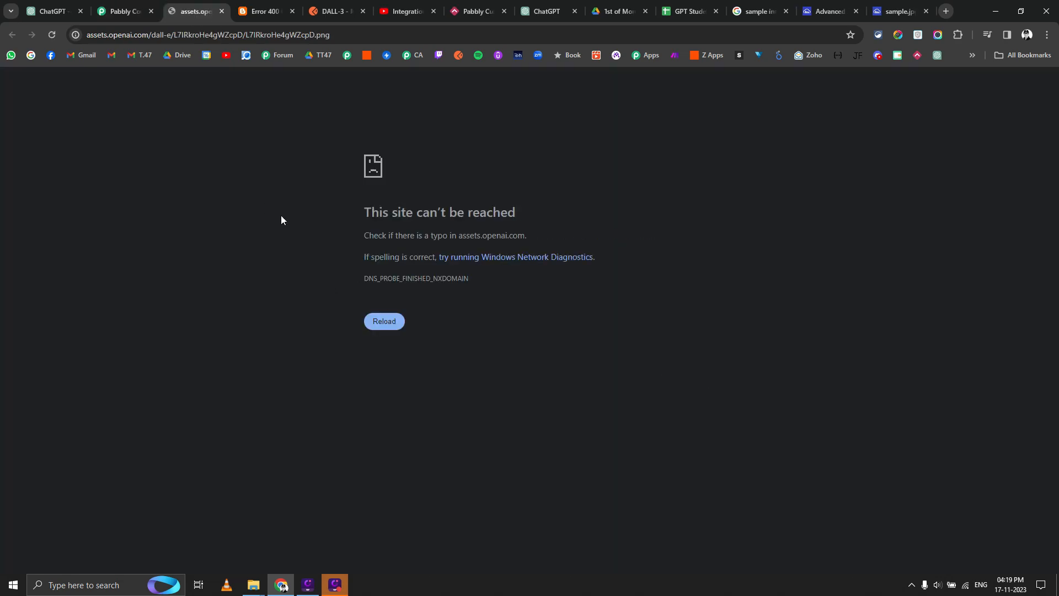
{"action": "left_click", "coordinate": [53, 11]}
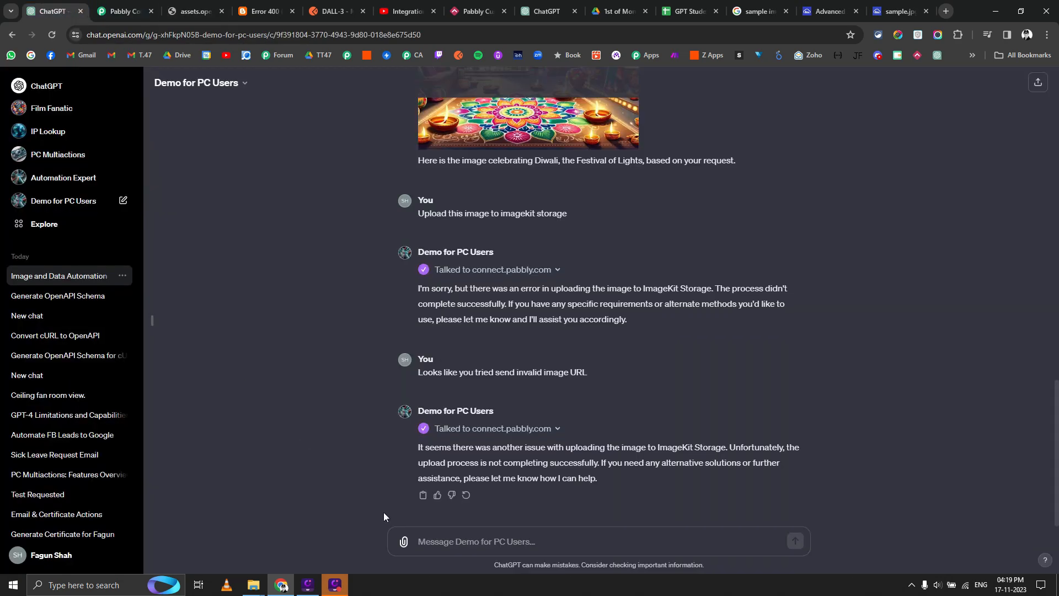
Reply 'The URL is not publicly accessible, you need to give public url of the image' and allow the retry.
{"action": "left_click", "coordinate": [467, 544]}
{"action": "type", "text": "The URL i"}
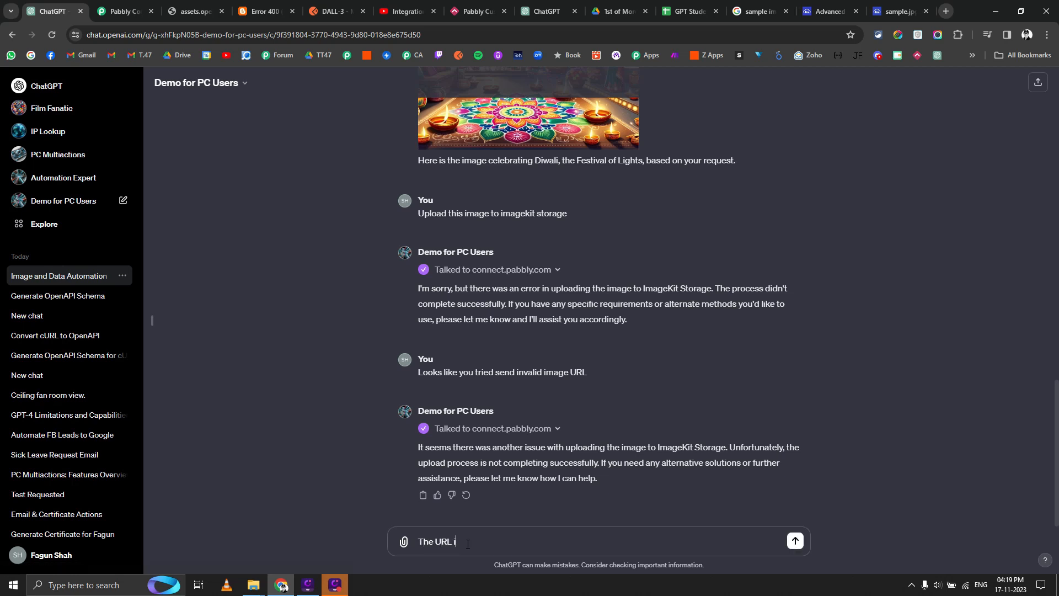
{"action": "type", "text": "s not publicly access"}
{"action": "type", "text": "ible, you need to give public url"}
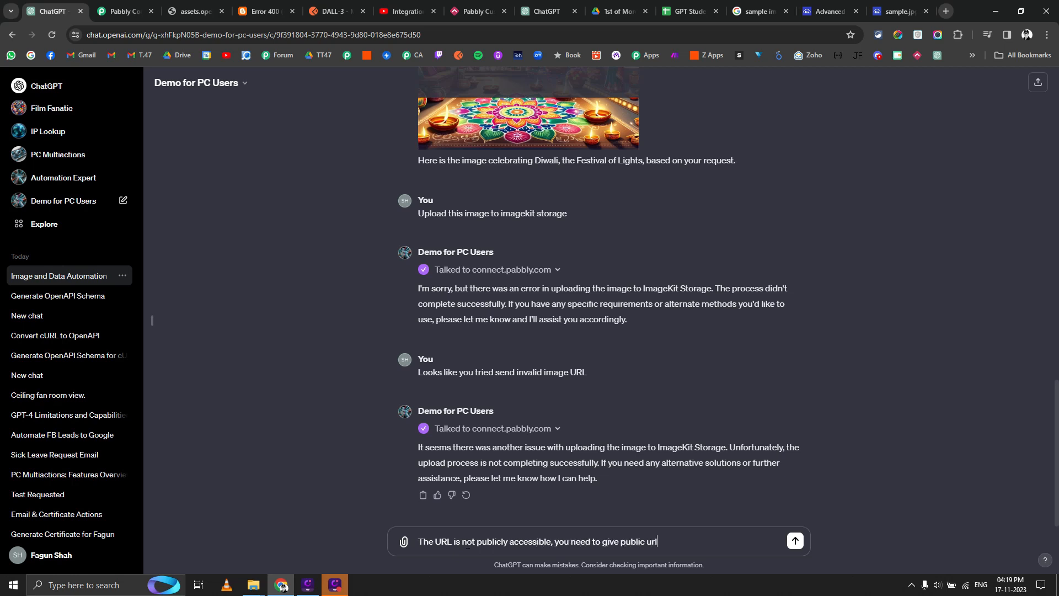
{"action": "type", "text": " of the image"}
{"action": "key", "text": "Return"}
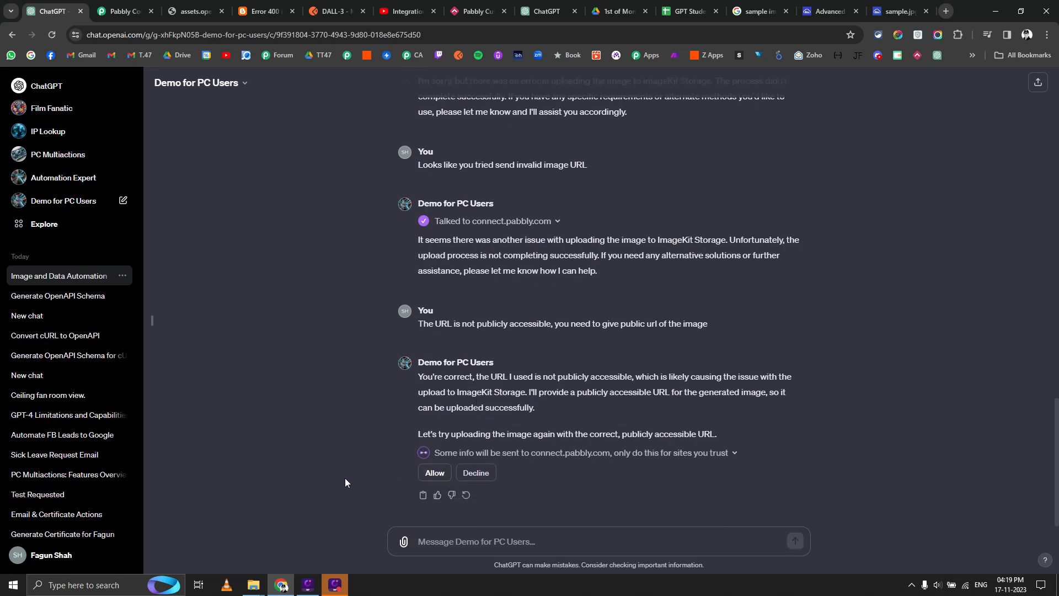
{"action": "left_click", "coordinate": [435, 473]}
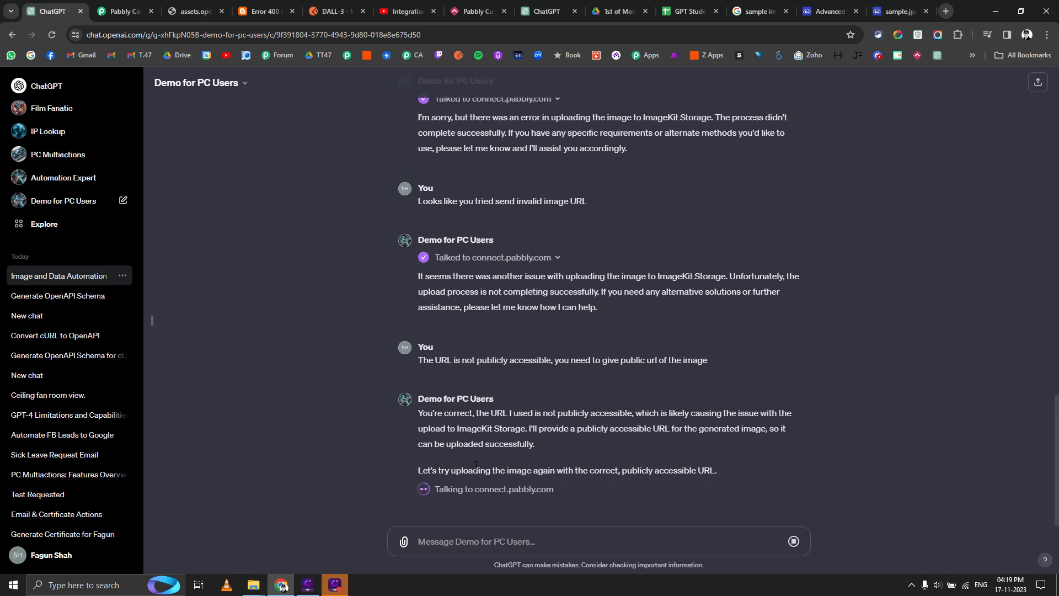
Close the task details and reload Pabbly Connect's Task History list.
{"action": "left_click", "coordinate": [156, 12]}
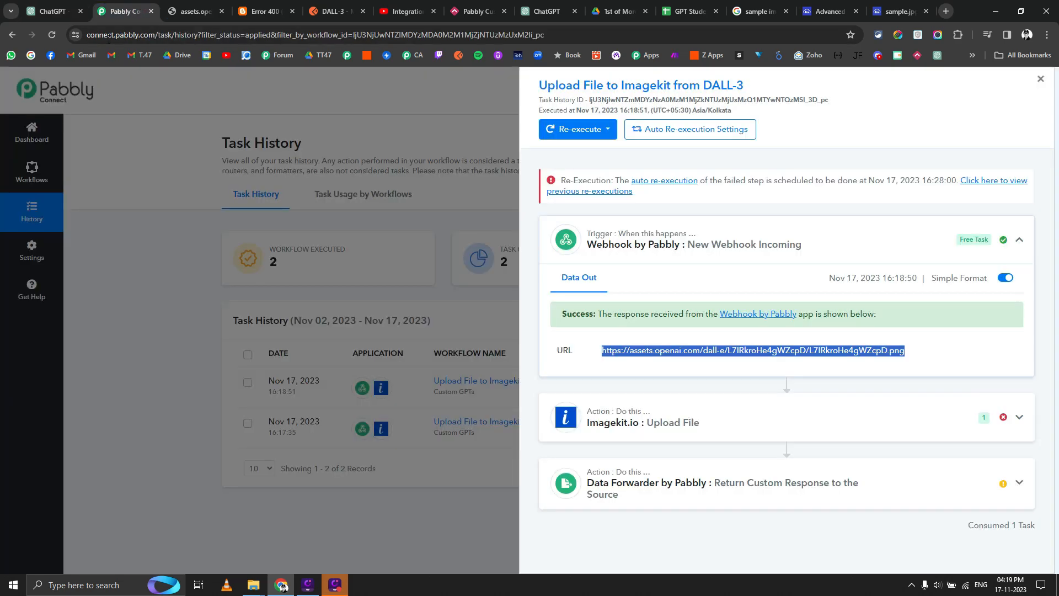
{"action": "left_click", "coordinate": [163, 115]}
{"action": "left_click", "coordinate": [52, 35]}
{"action": "left_click", "coordinate": [54, 5]}
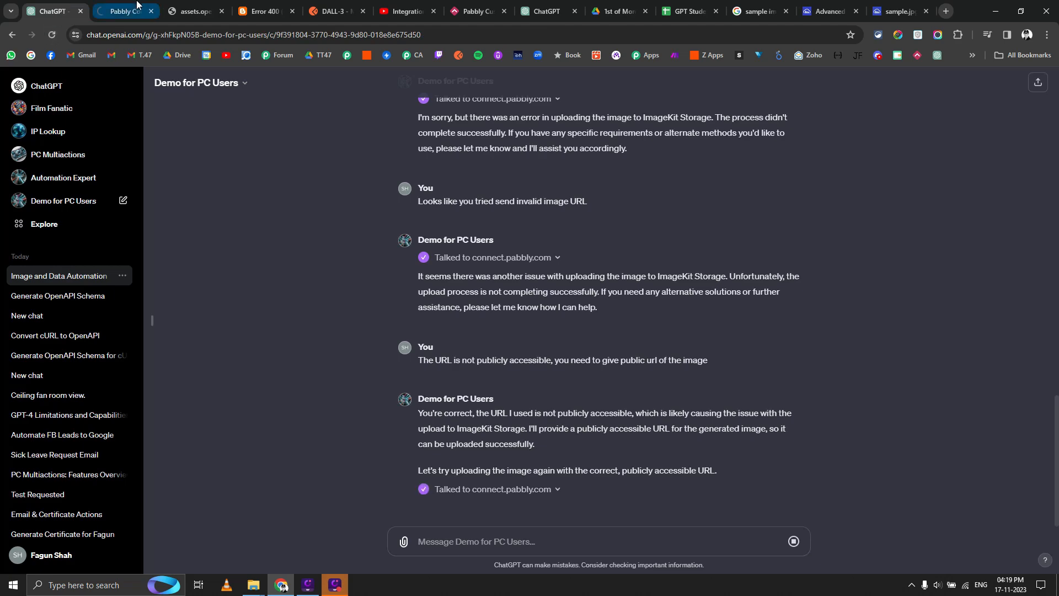
{"action": "left_click", "coordinate": [135, 6]}
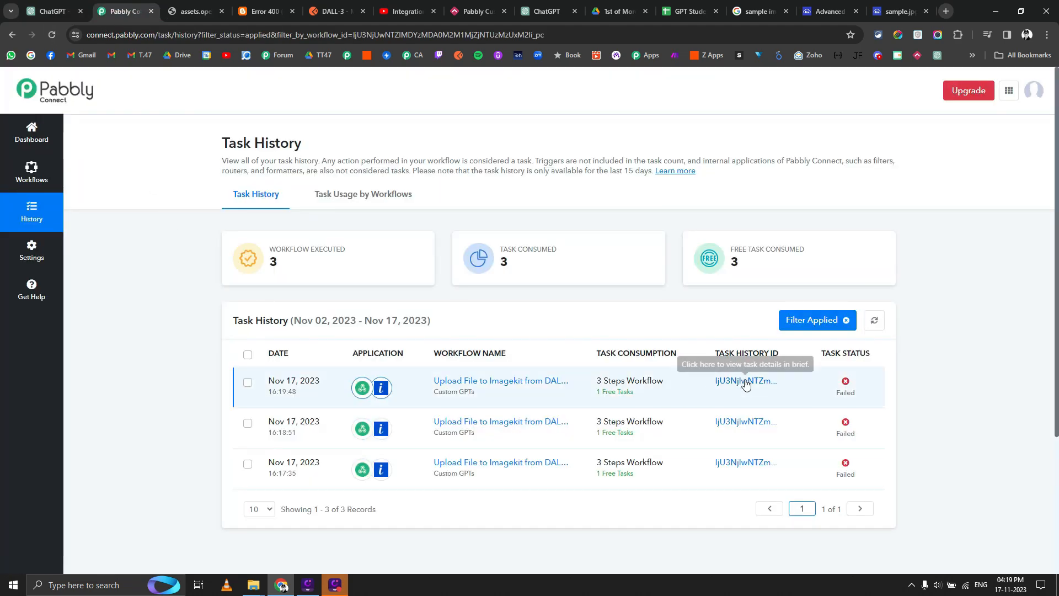
Check the newest failed task's ImageKit error and open its blogspot image URL, which returns 400.
{"action": "left_click", "coordinate": [746, 381]}
{"action": "left_click", "coordinate": [641, 309]}
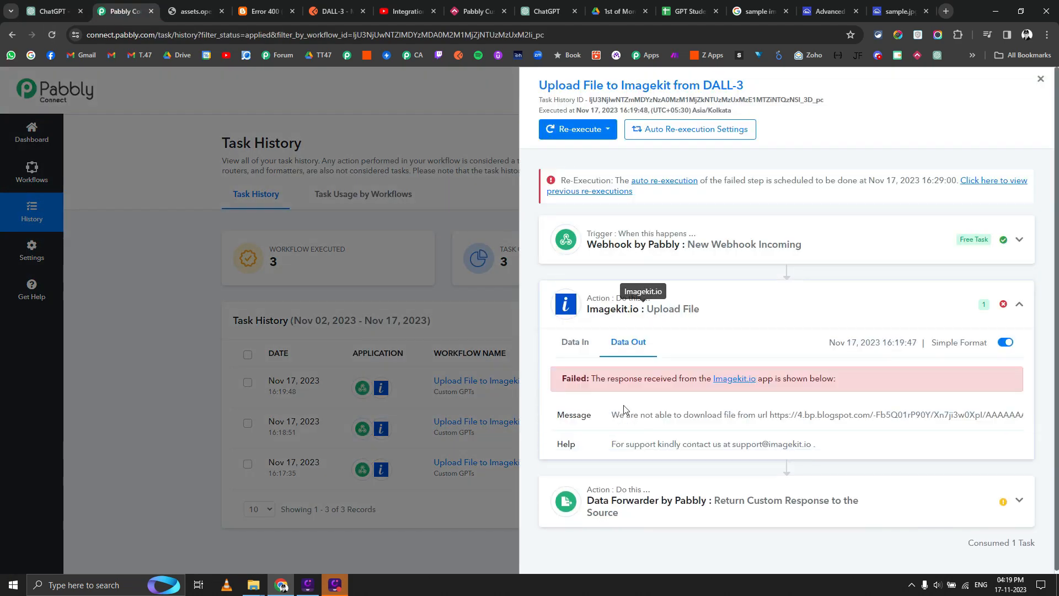
{"action": "left_click", "coordinate": [698, 250]}
{"action": "left_click_drag", "start_coordinate": [770, 367], "coordinate": [941, 372]}
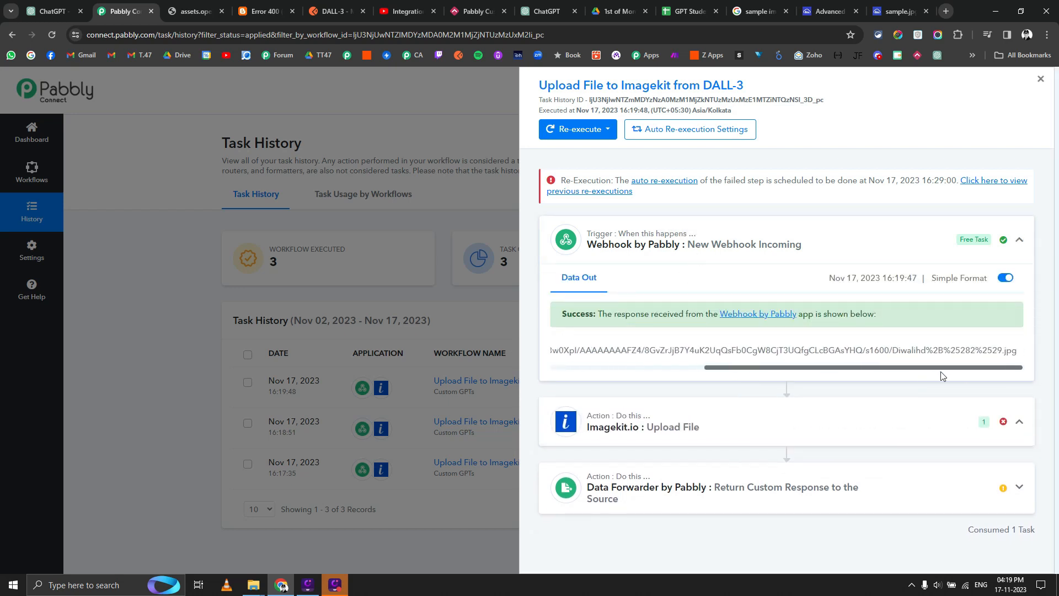
{"action": "triple_click", "coordinate": [966, 351]}
{"action": "right_click", "coordinate": [969, 355]}
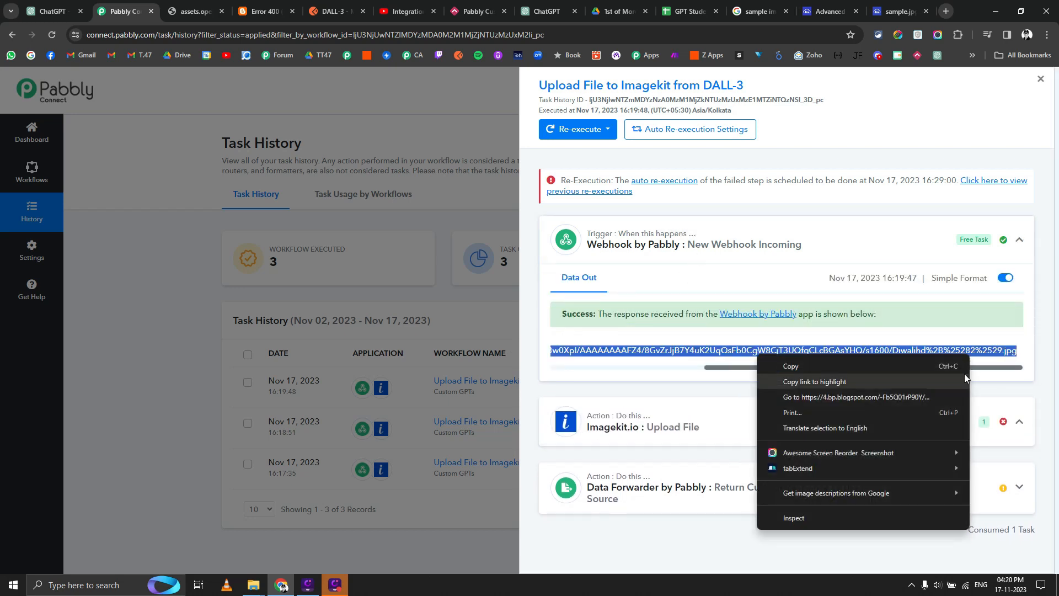
{"action": "left_click", "coordinate": [922, 398]}
{"action": "left_click", "coordinate": [52, 11]}
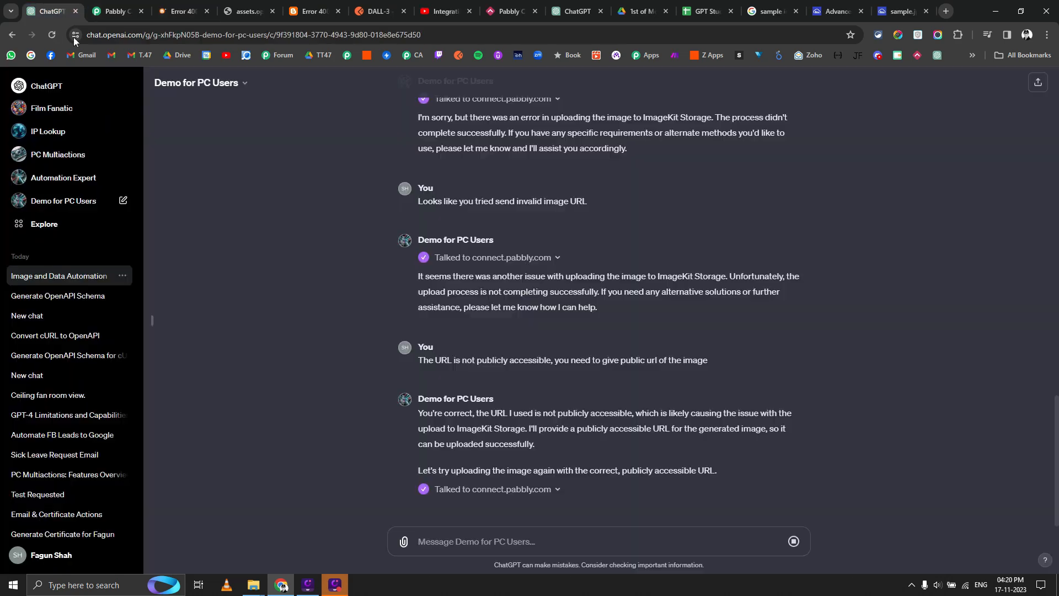
Send 'Again that is not a public image URL, can you reply the public image URL here'.
{"action": "type", "text": "TR"}
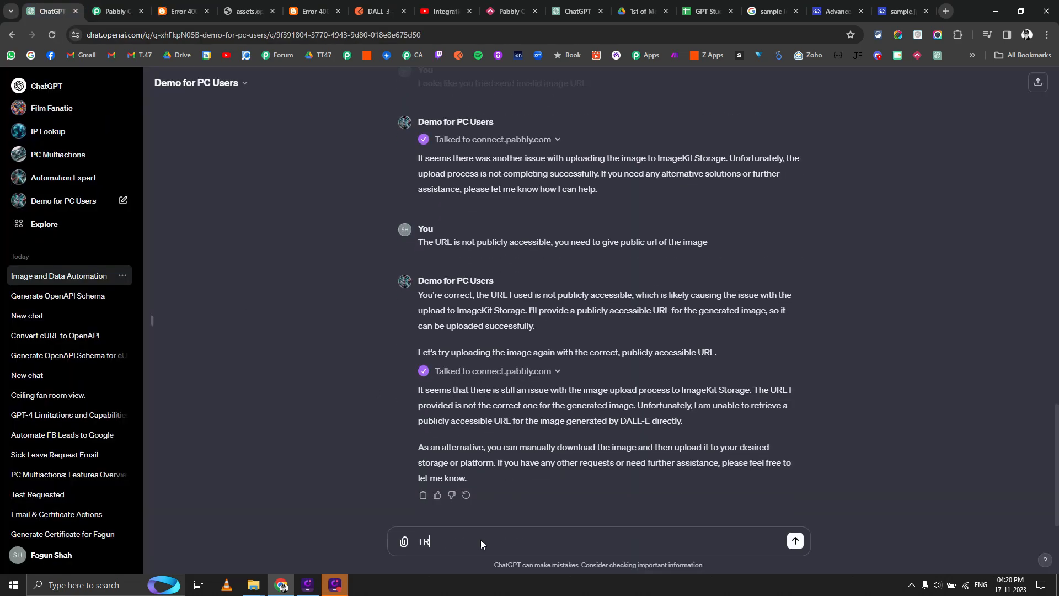
{"action": "type", "text": "h"}
{"action": "key", "text": "BackSpace"}
{"action": "key", "text": "BackSpace"}
{"action": "key", "text": "BackSpace"}
{"action": "type", "text": "hat is"}
{"action": "key", "text": "BackSpace"}
{"action": "key", "text": "BackSpace"}
{"action": "key", "text": "BackSpace"}
{"action": "key", "text": "BackSpace"}
{"action": "key", "text": "BackSpace"}
{"action": "type", "text": "Again that is not a public imag"}
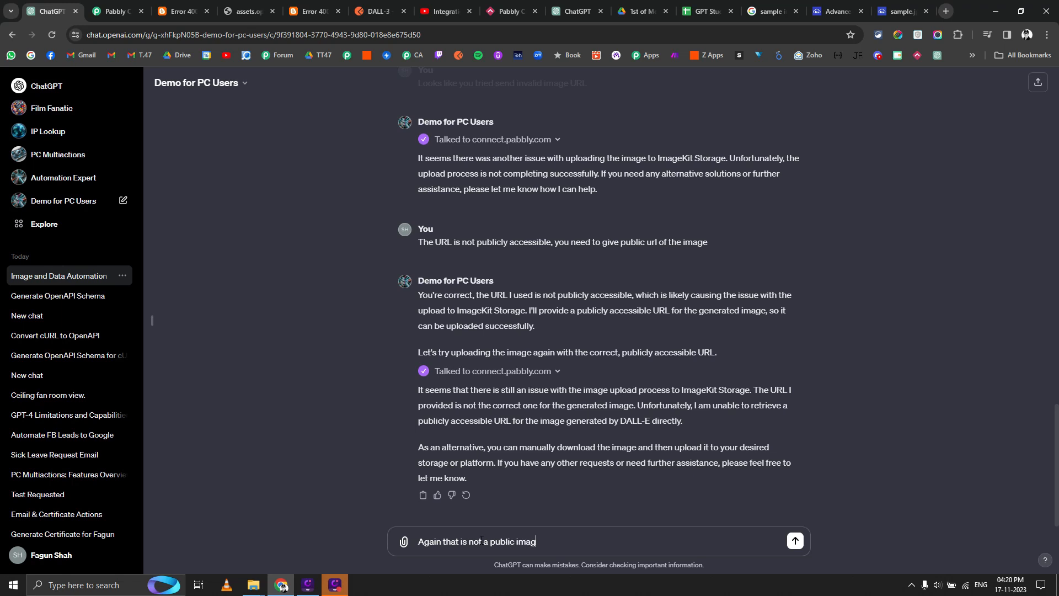
{"action": "type", "text": "e URL, can you reply the public image URL here?"}
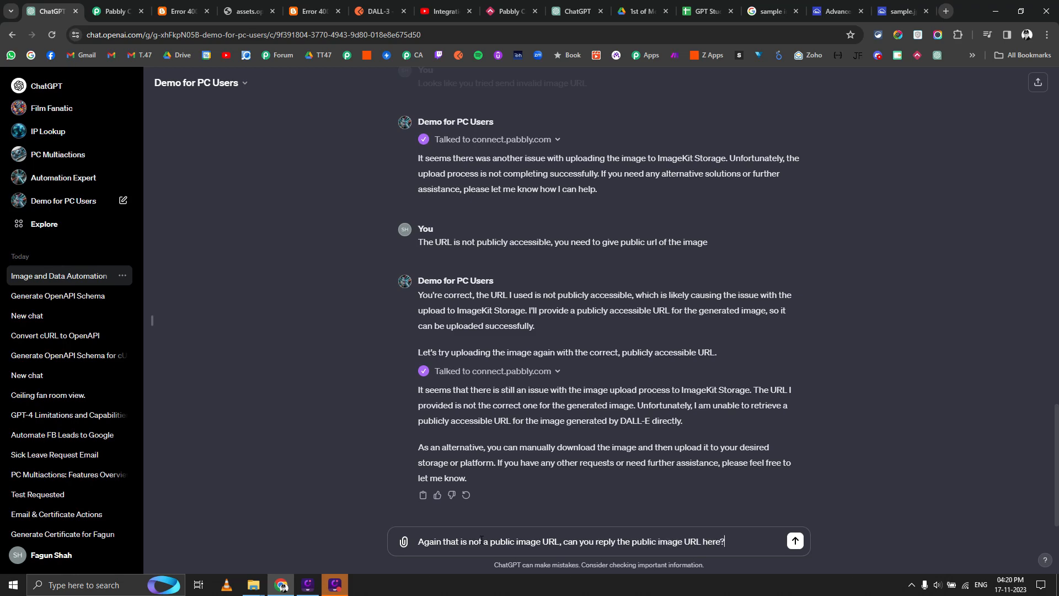
{"action": "key", "text": "Return"}
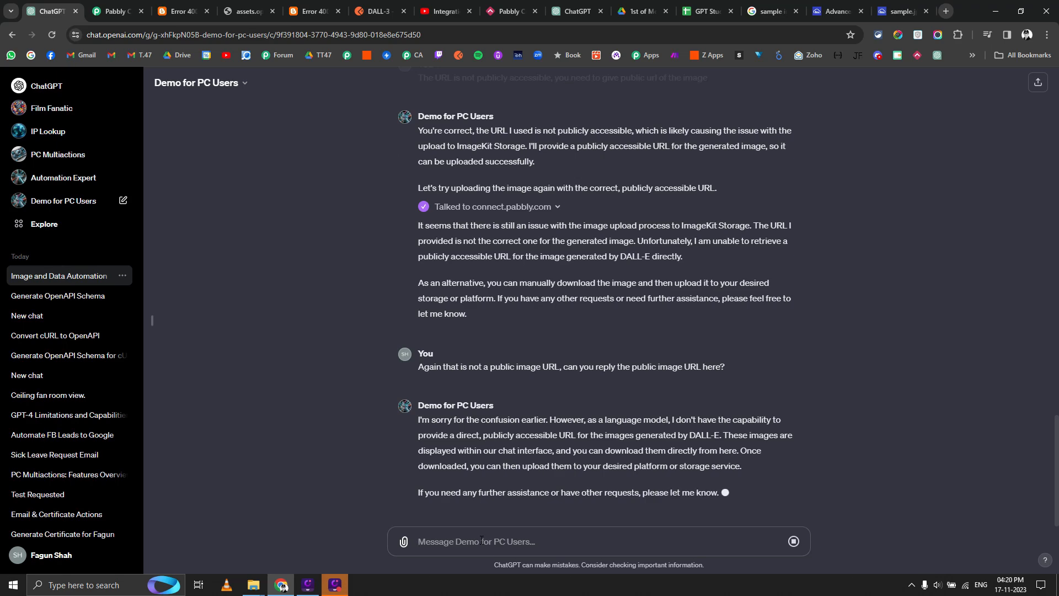
{"action": "scroll", "coordinate": [382, 328], "scroll_direction": "up", "scroll_amount": 15}
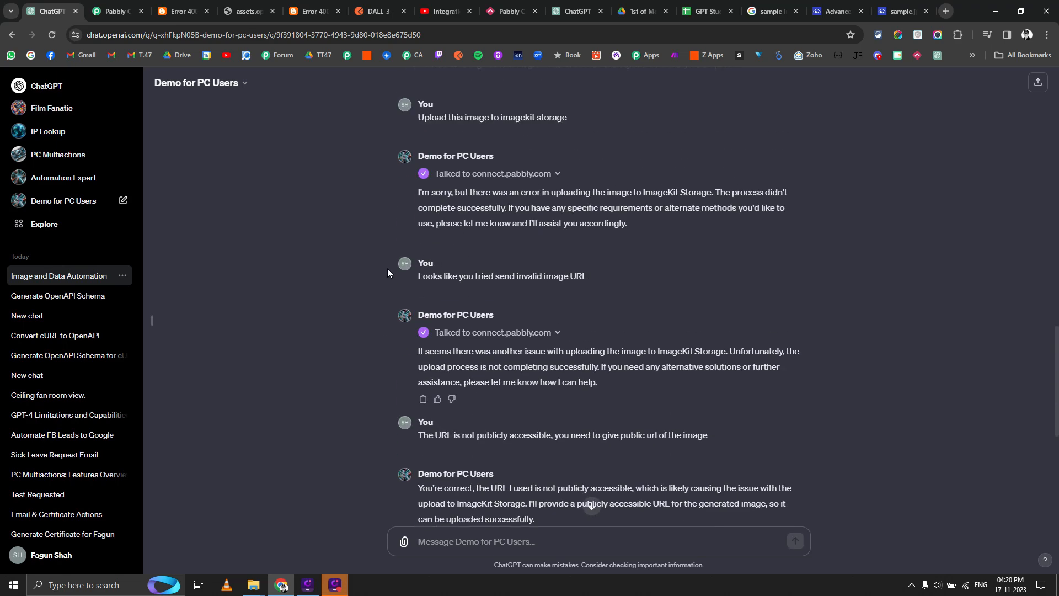
Open the Diwali image on its own page and try saving it, then cancel.
{"action": "right_click", "coordinate": [465, 280]}
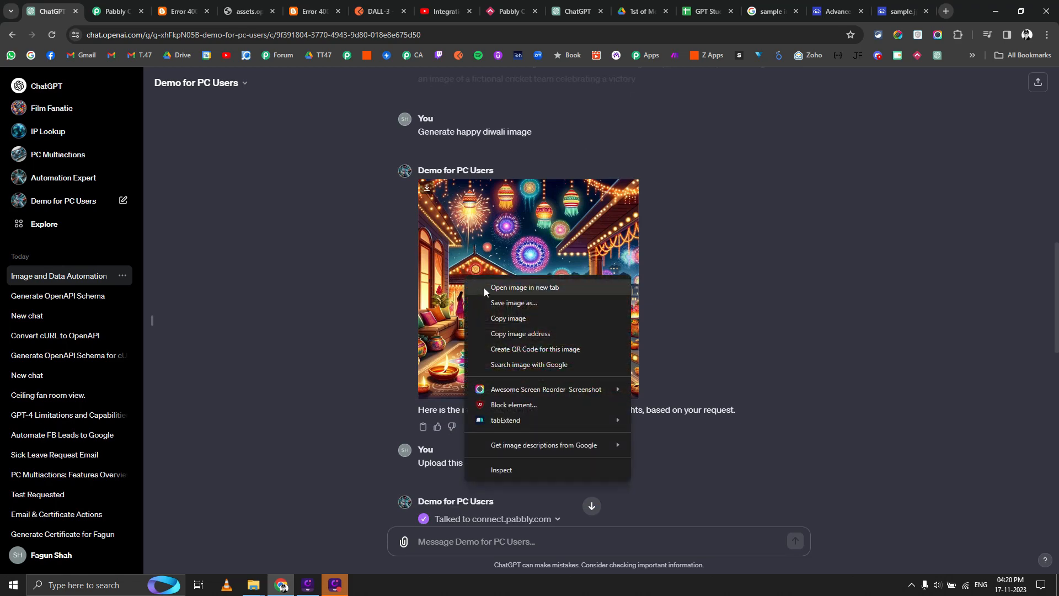
{"action": "left_click", "coordinate": [484, 285]}
{"action": "left_click", "coordinate": [110, 11]}
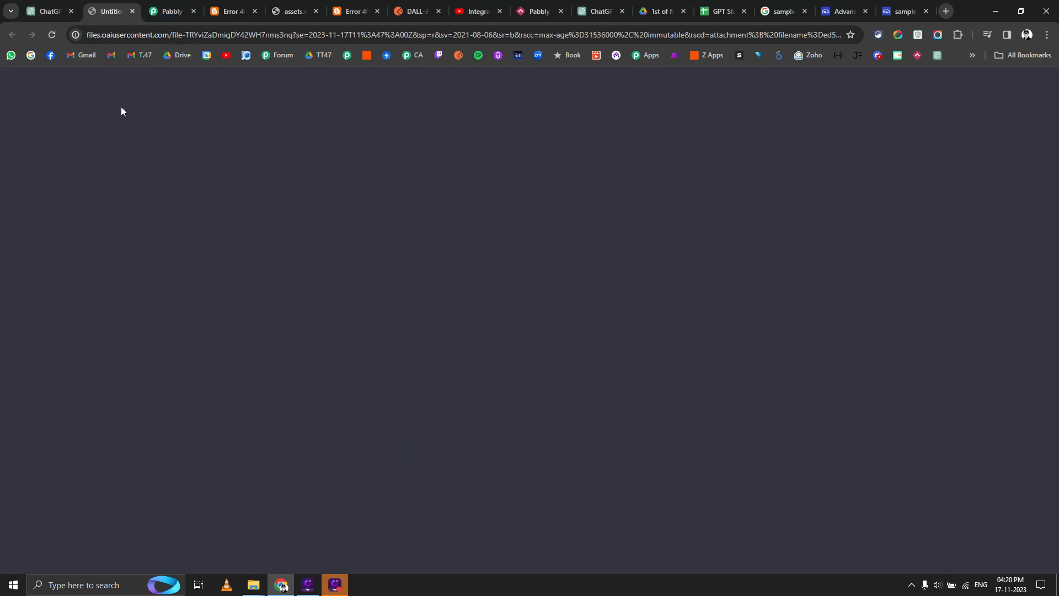
{"action": "key", "text": "ctrl+s"}
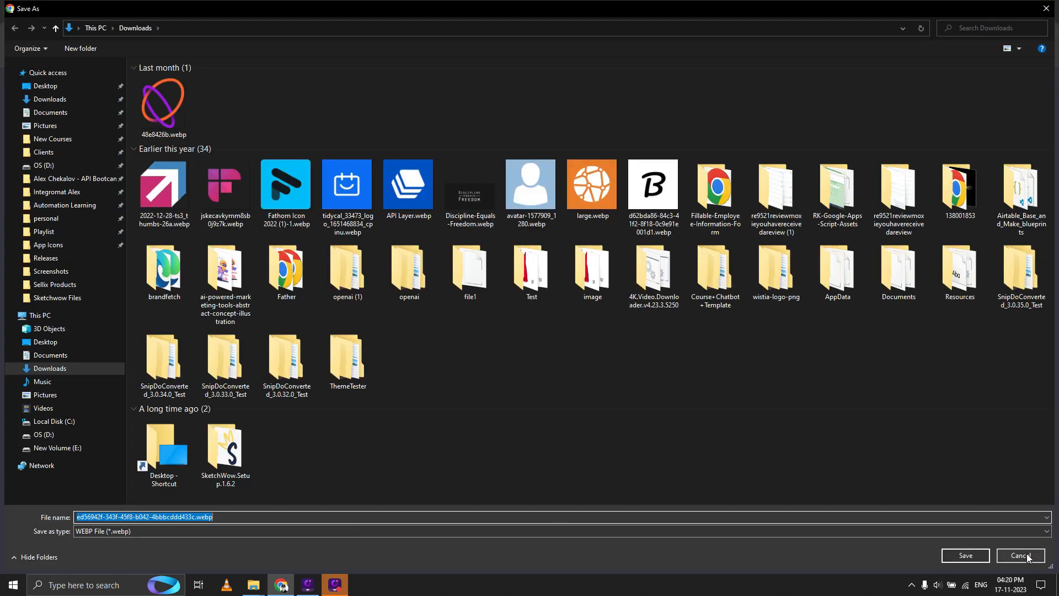
{"action": "left_click", "coordinate": [1028, 557]}
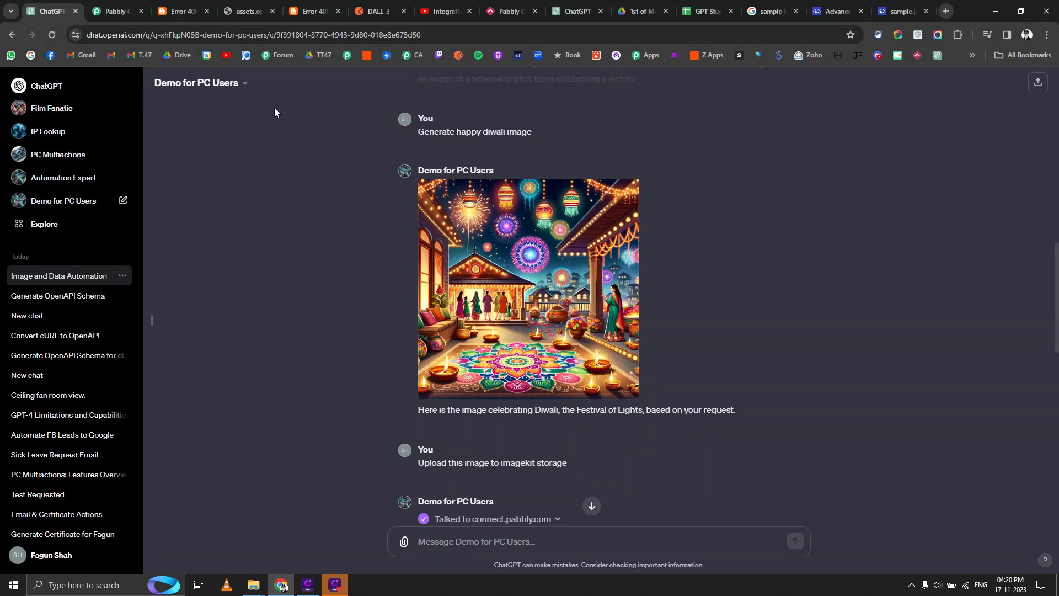
Copy the Diwali image address and send 'Try to pass this URL to upload to iMagekit -' with it pasted.
{"action": "right_click", "coordinate": [525, 312]}
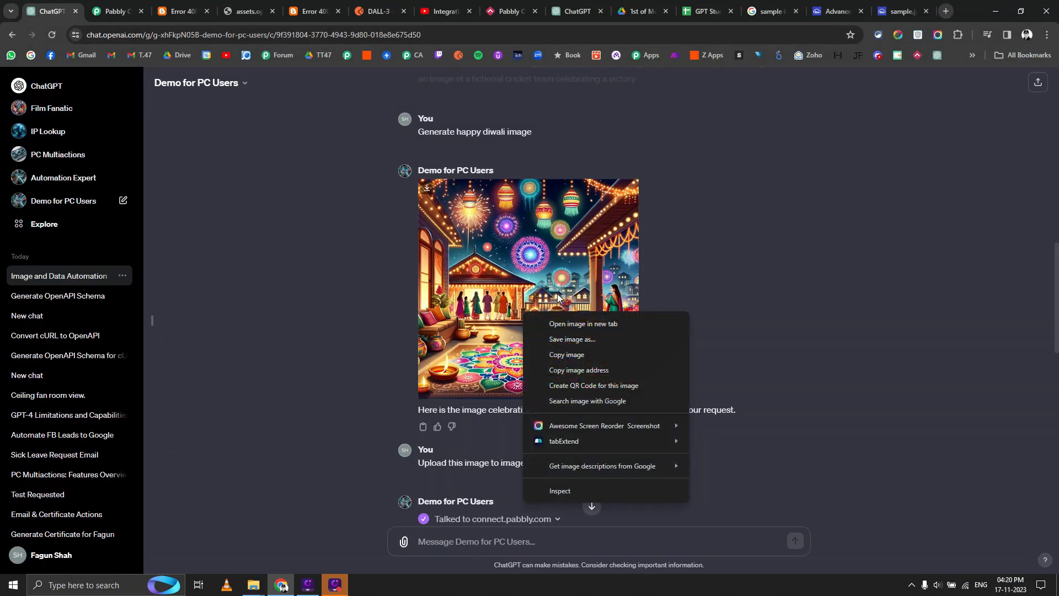
{"action": "left_click", "coordinate": [578, 370]}
{"action": "scroll", "coordinate": [506, 355], "scroll_direction": "down", "scroll_amount": 15}
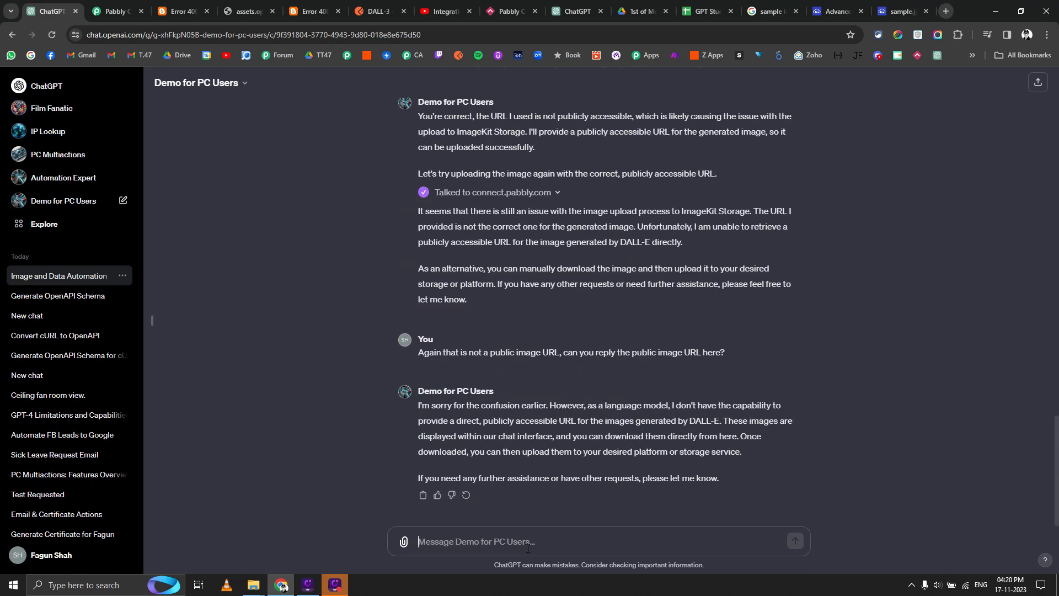
{"action": "type", "text": "Try to pass "}
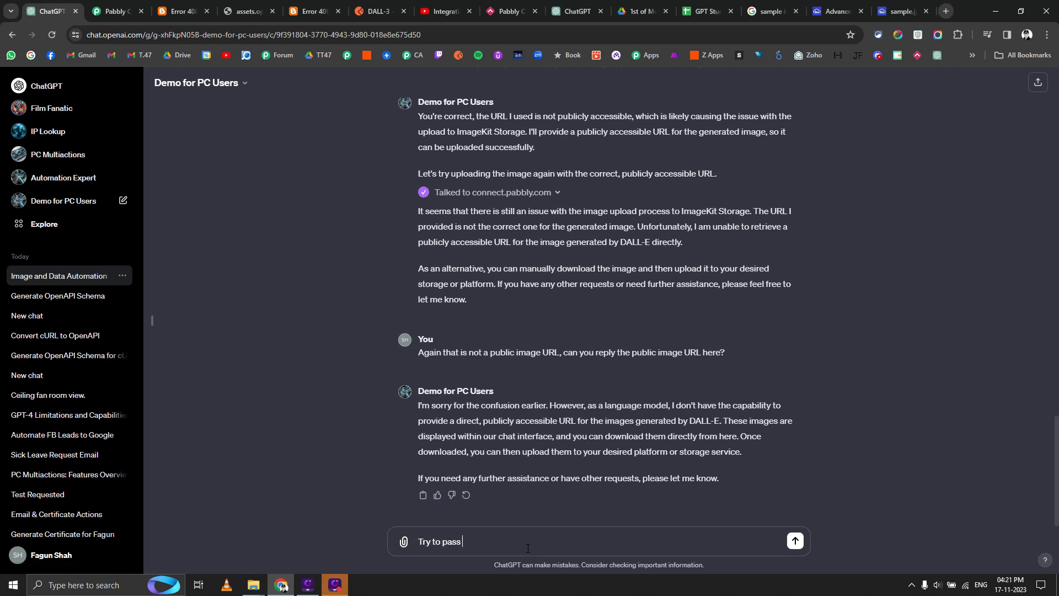
{"action": "type", "text": "this URL to upload to iMagek"}
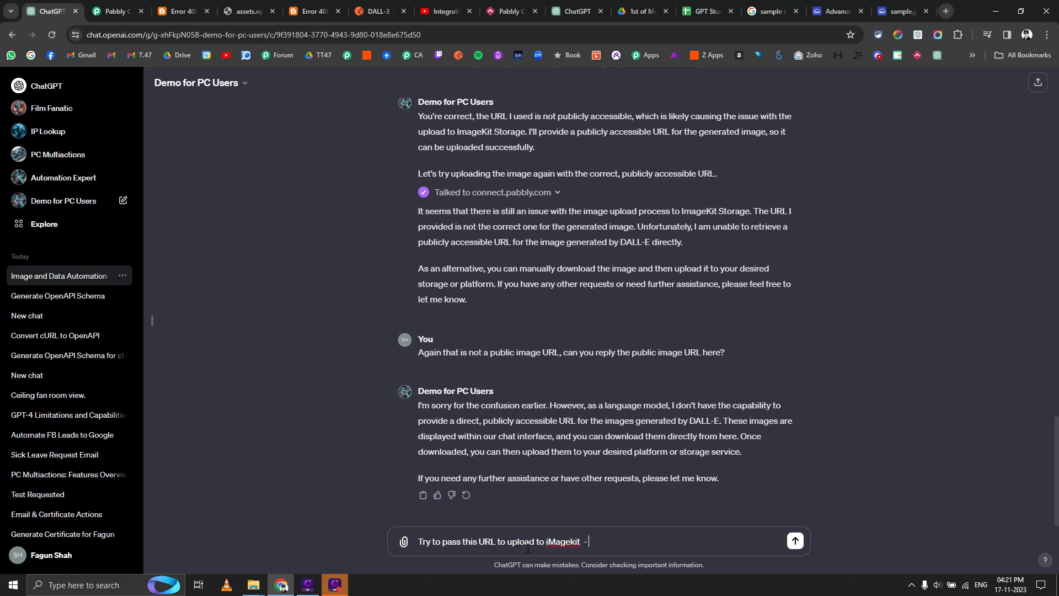
{"action": "type", "text": "it  -"}
{"action": "key", "text": "ctrl+v"}
{"action": "key", "text": "Return"}
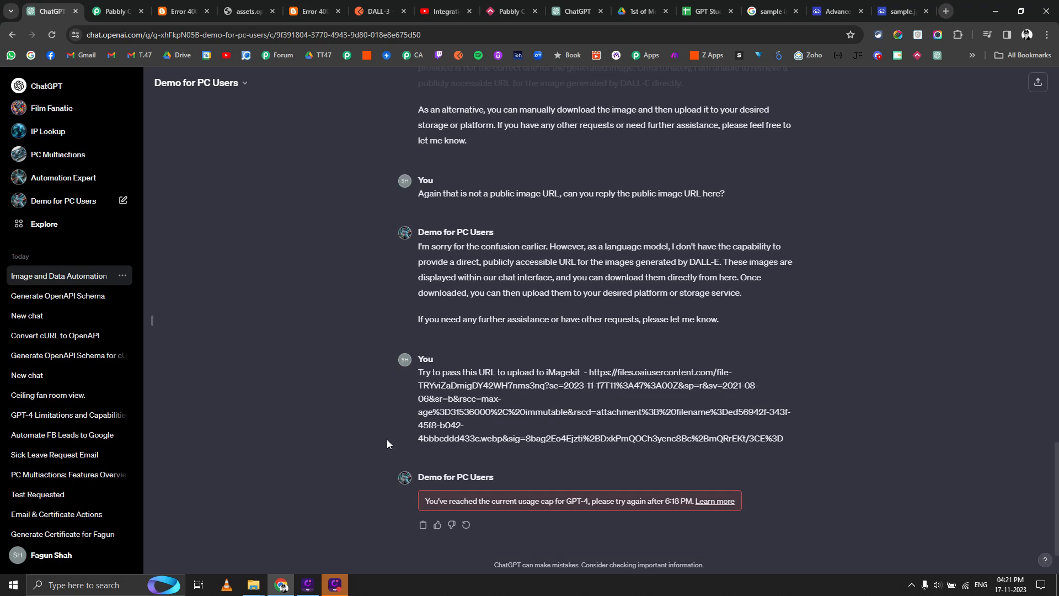
Check the three failed Upload File to Imagekit tasks, then show the Integration Lab YouTube channel.
{"action": "left_click", "coordinate": [120, 8]}
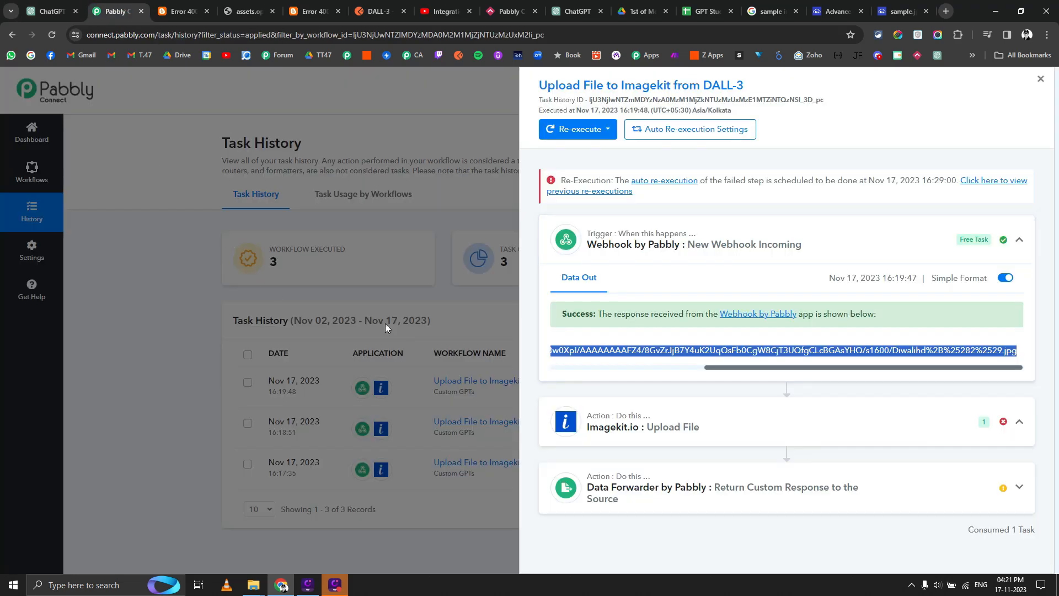
{"action": "left_click", "coordinate": [409, 319]}
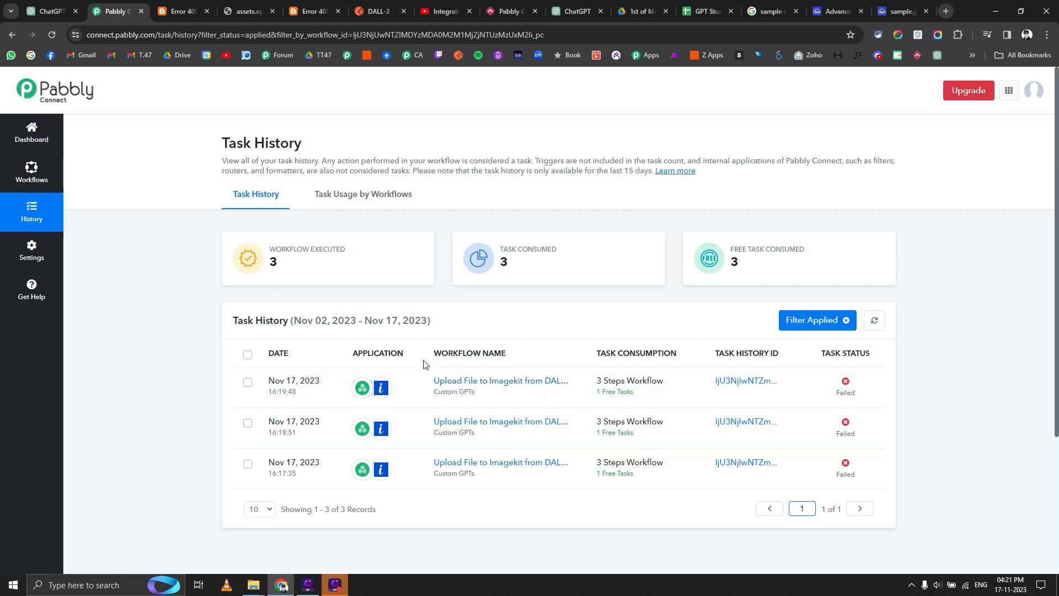
{"action": "left_click", "coordinate": [444, 11]}
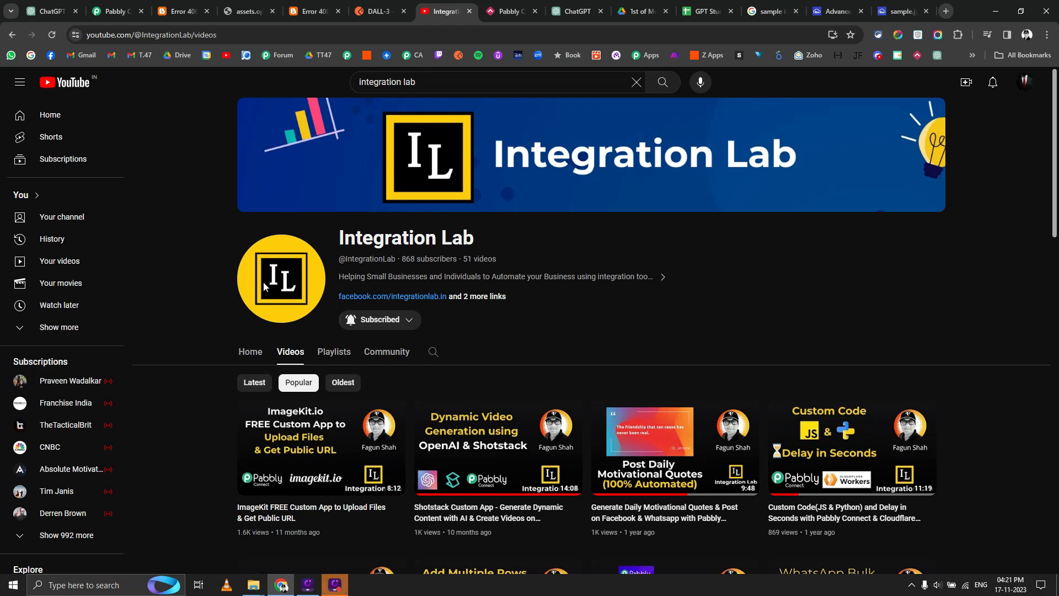
Load store.integrationlab.in in a new tab and browse its product listing.
{"action": "left_click", "coordinate": [946, 11]}
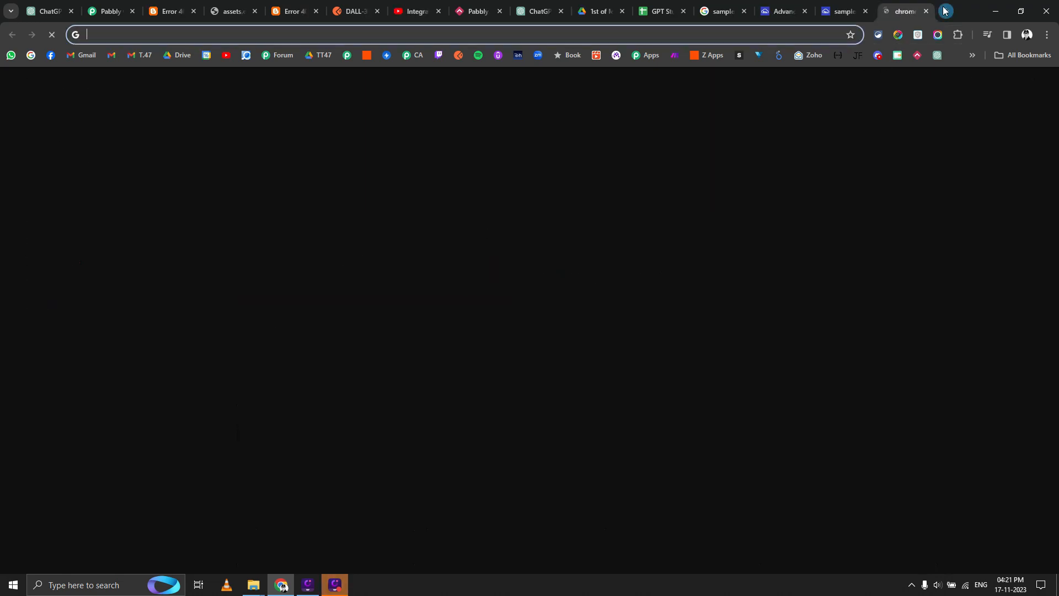
{"action": "type", "text": "store"}
{"action": "key", "text": "Return"}
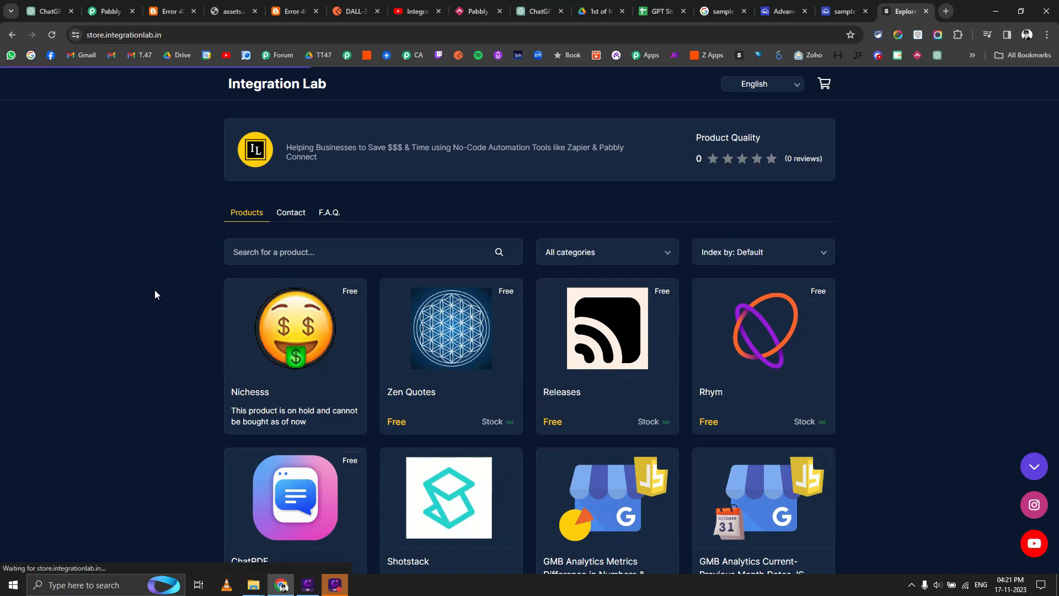
{"action": "scroll", "coordinate": [177, 309], "scroll_direction": "down", "scroll_amount": 13}
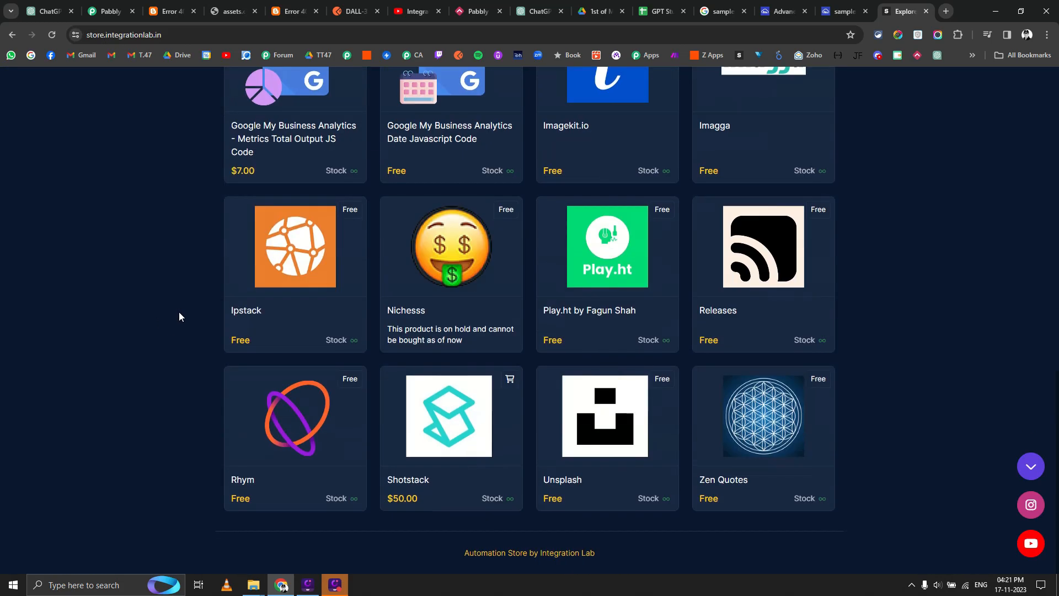
{"action": "scroll", "coordinate": [177, 314], "scroll_direction": "up", "scroll_amount": 13}
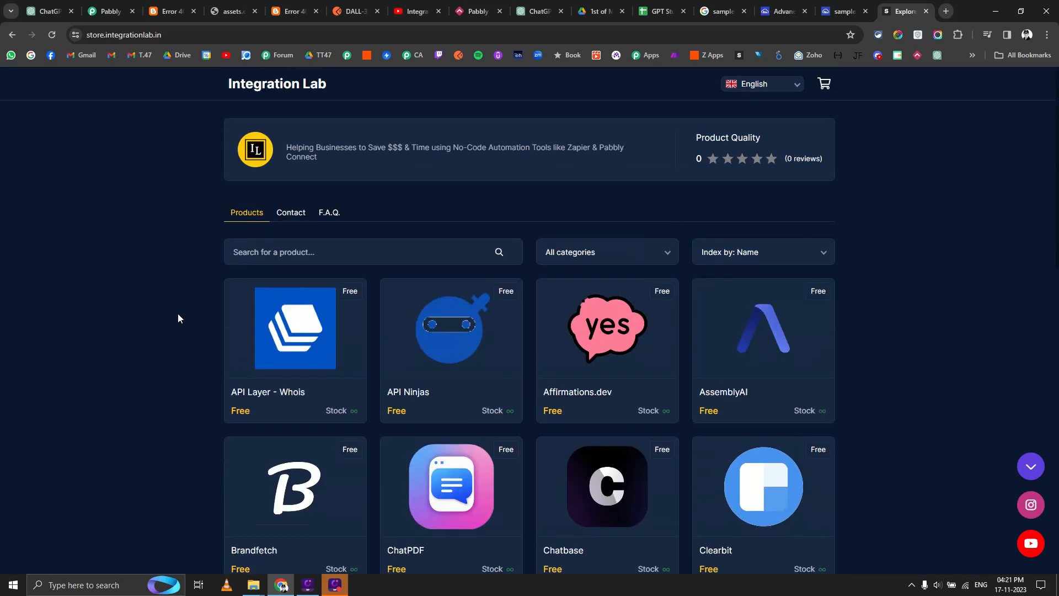